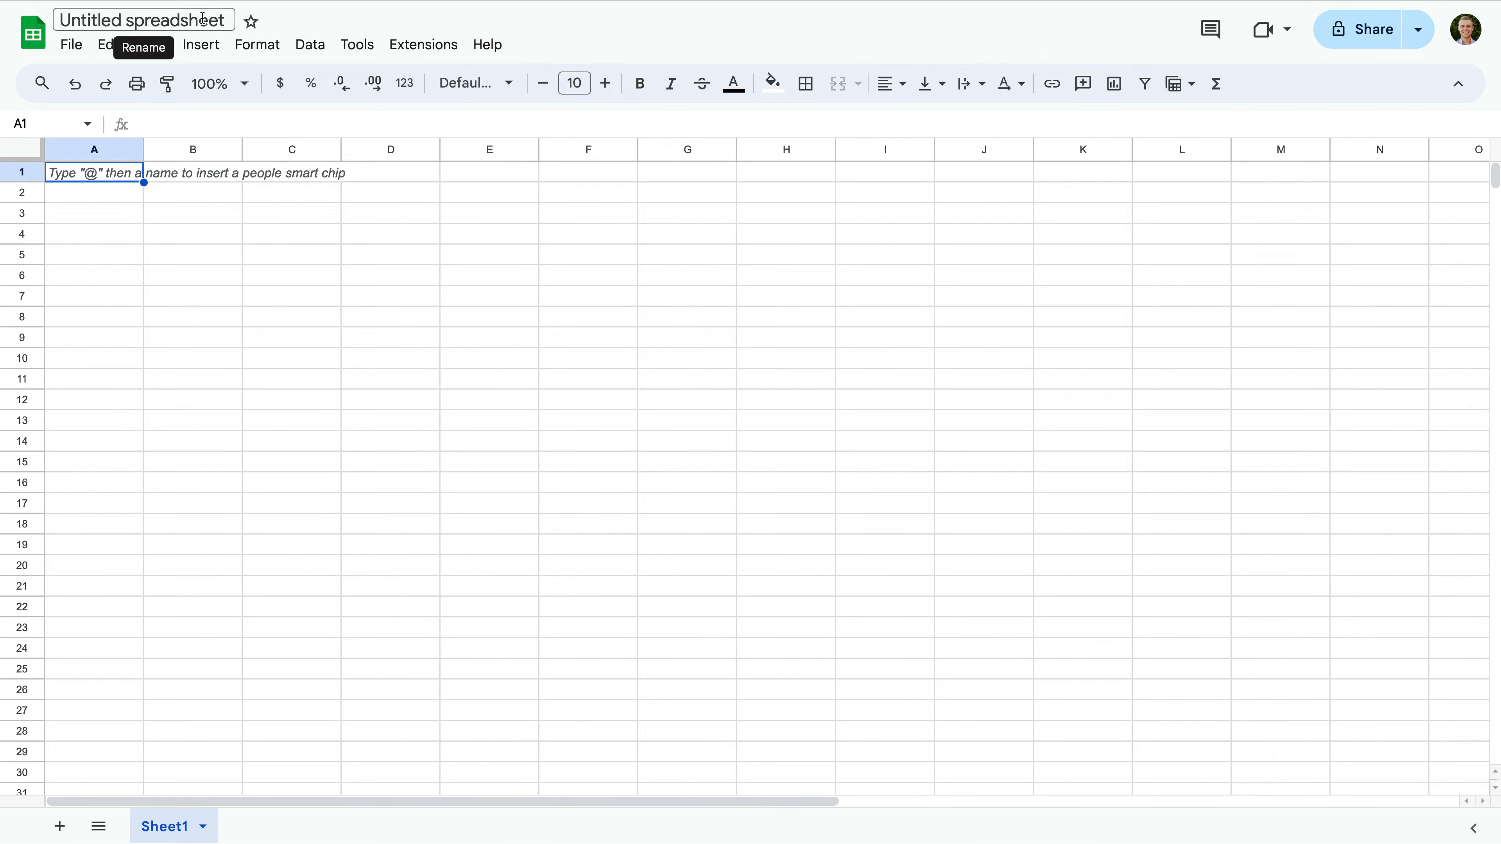
Rename the untitled spreadsheet as "My Example Spreadsheet".
left_click(223, 19)
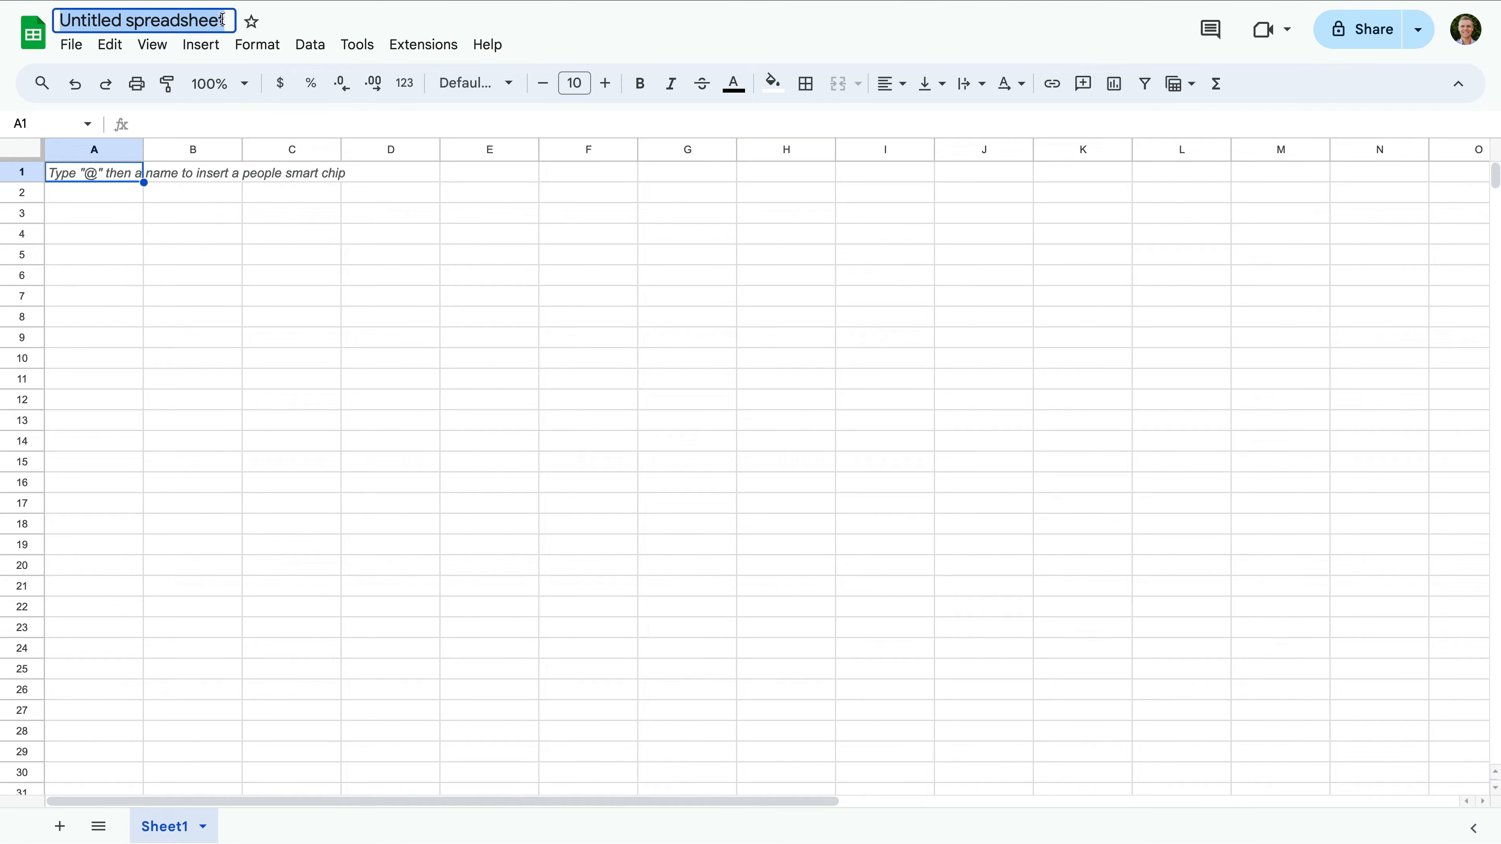
type("M")
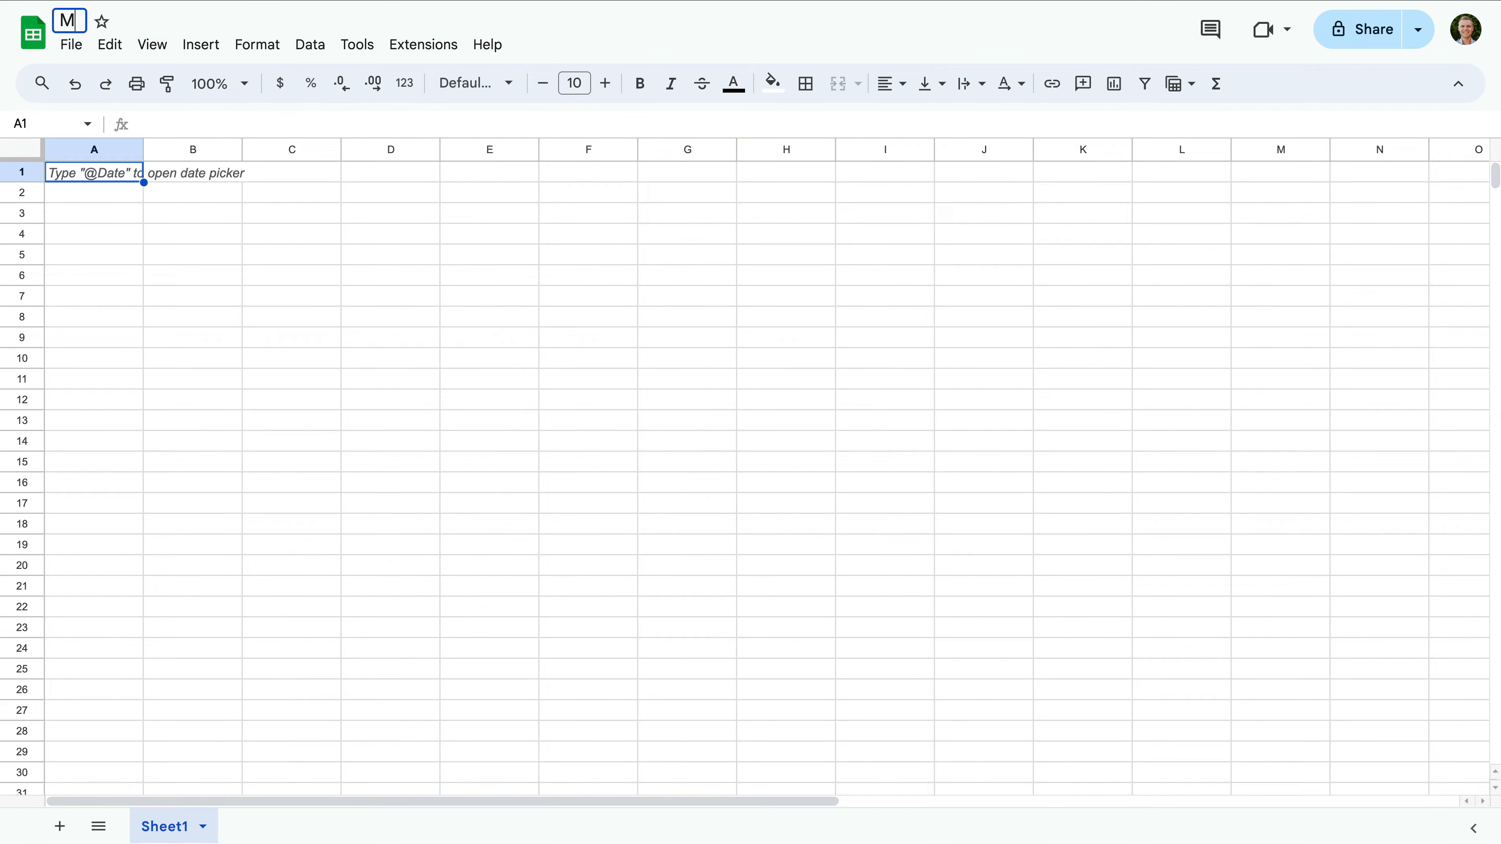
type("y Example S")
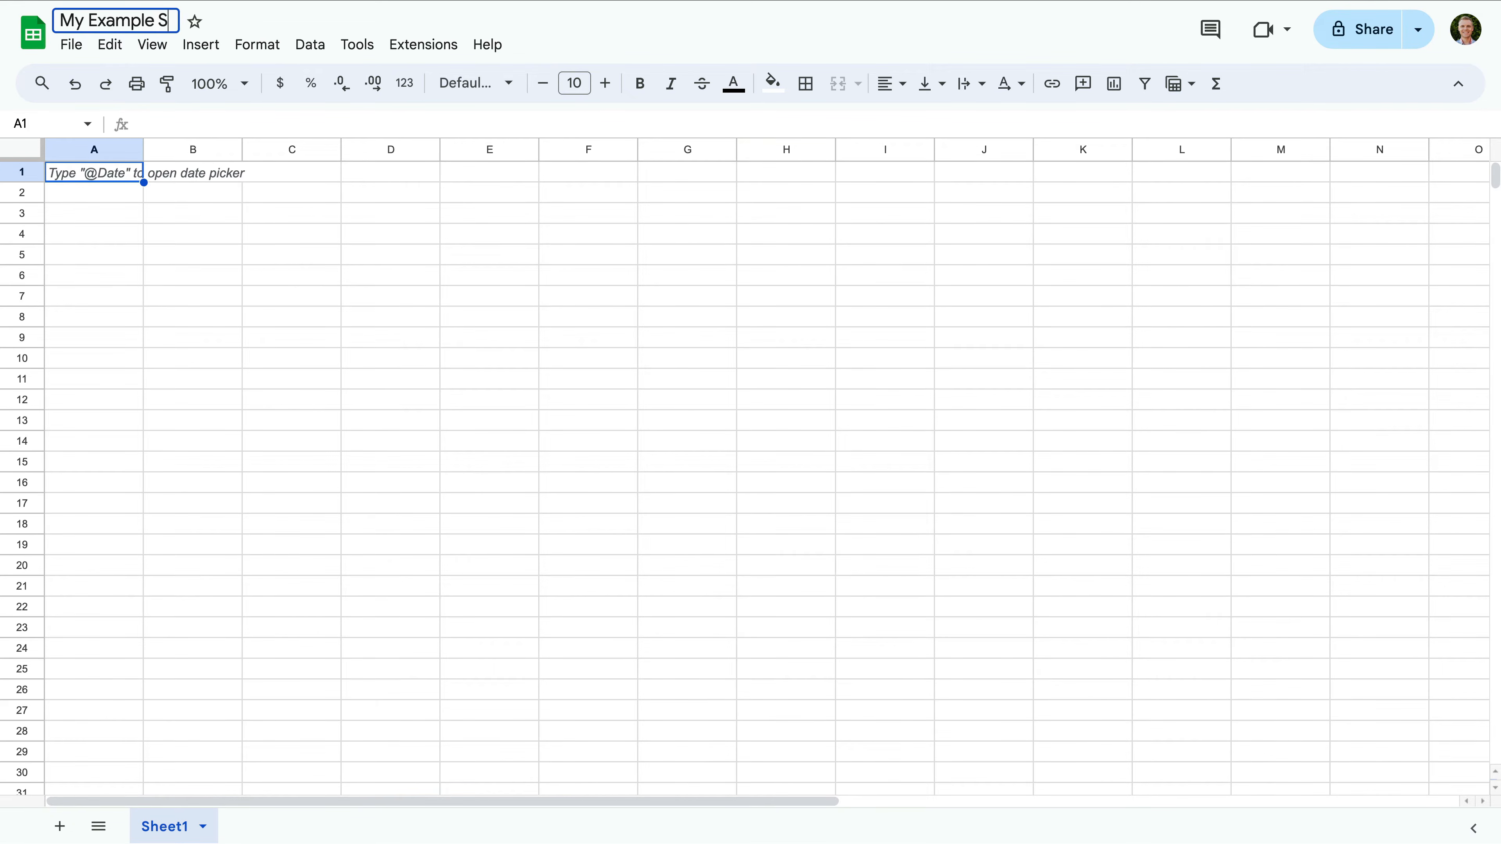
type("preadsheet")
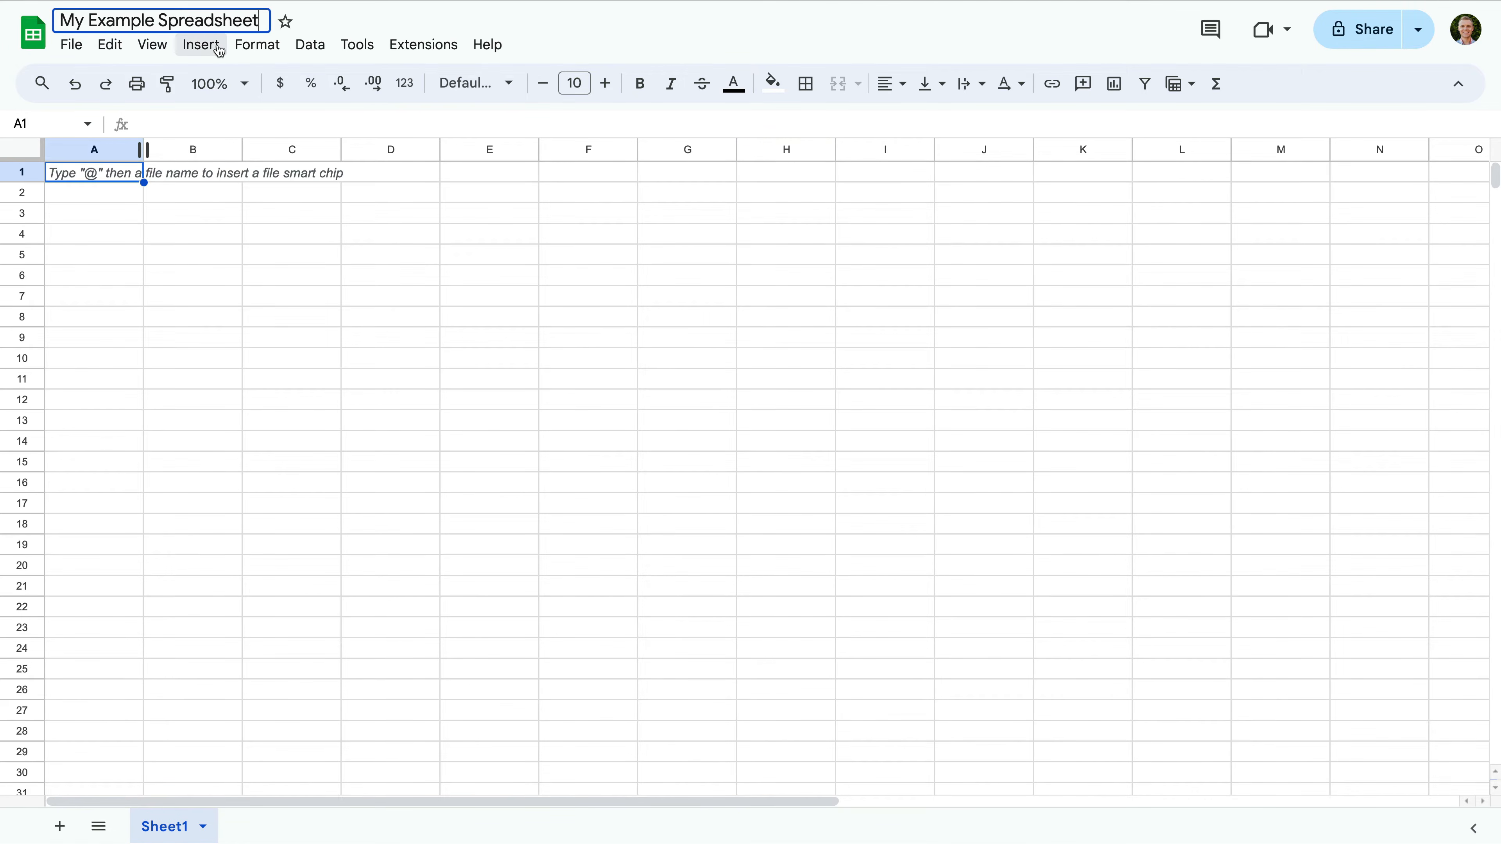
left_click(114, 172)
Enter the heading "Name" in cell A1 and clear that cell again.
double_click(115, 172)
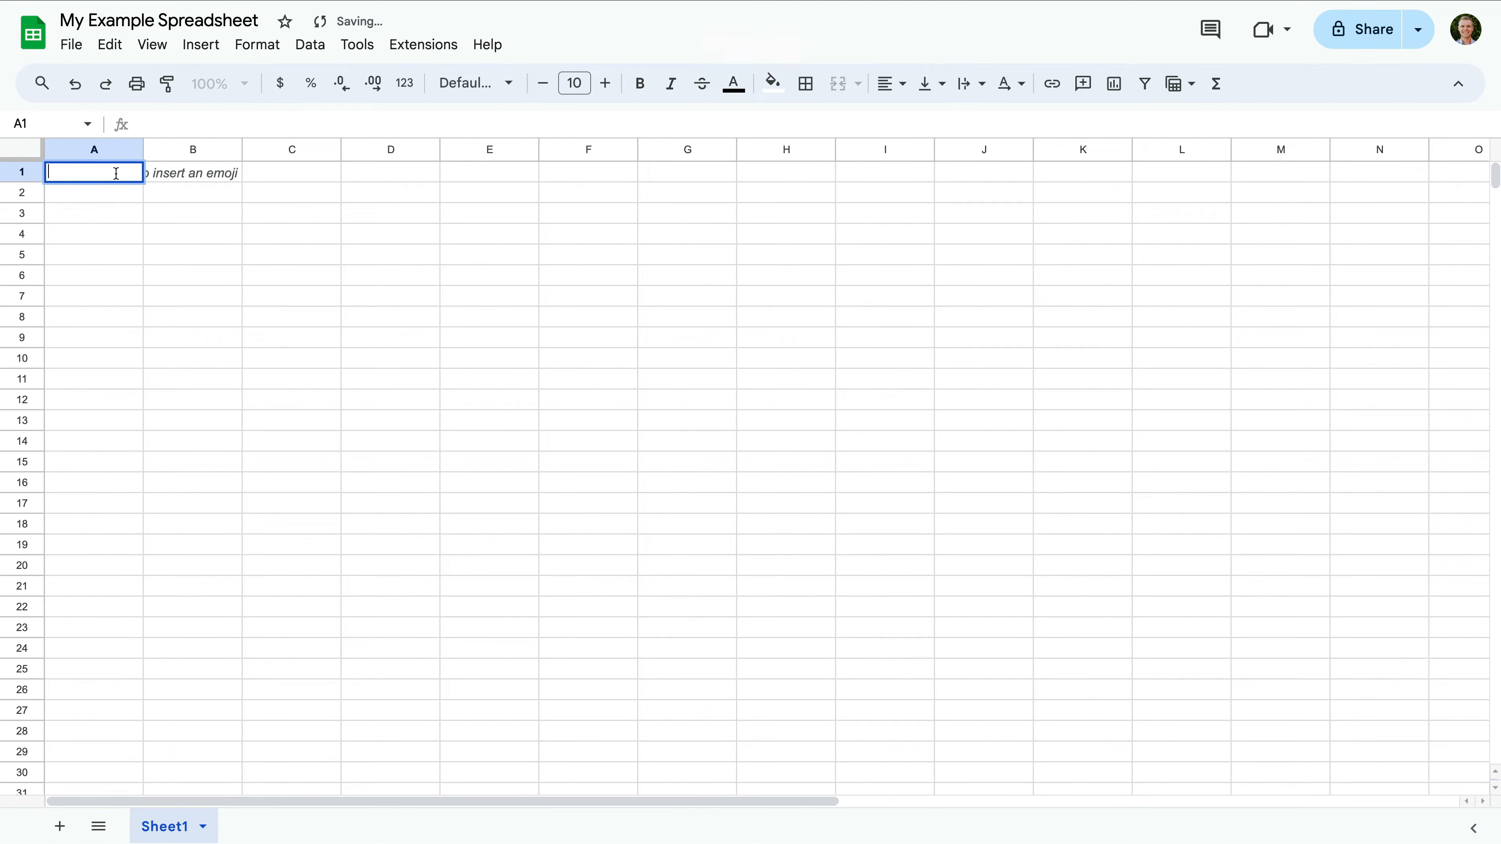
left_click(179, 194)
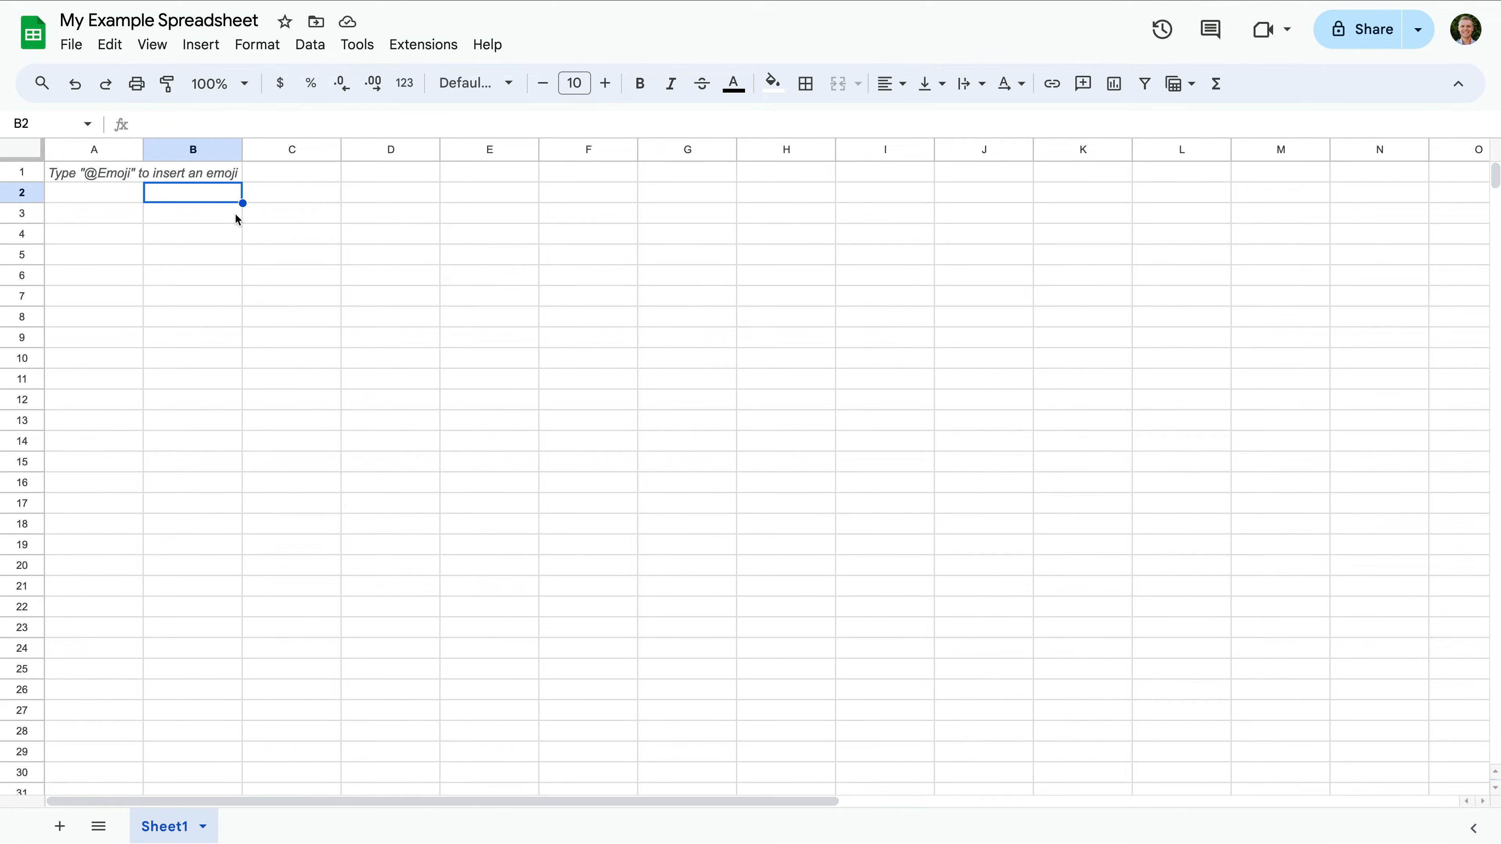
left_click(130, 179)
double_click(129, 178)
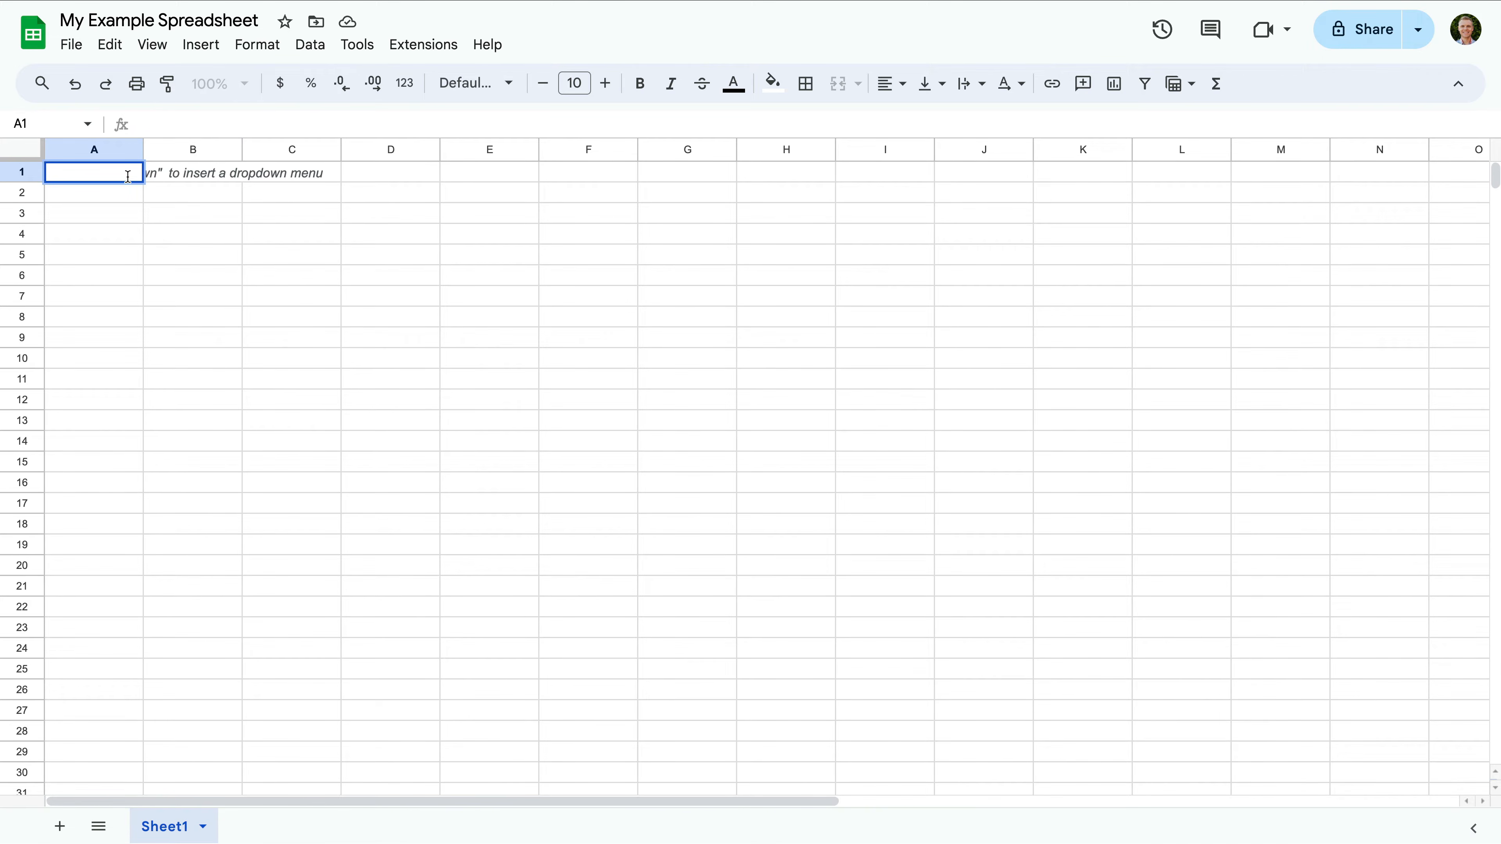
type("Name")
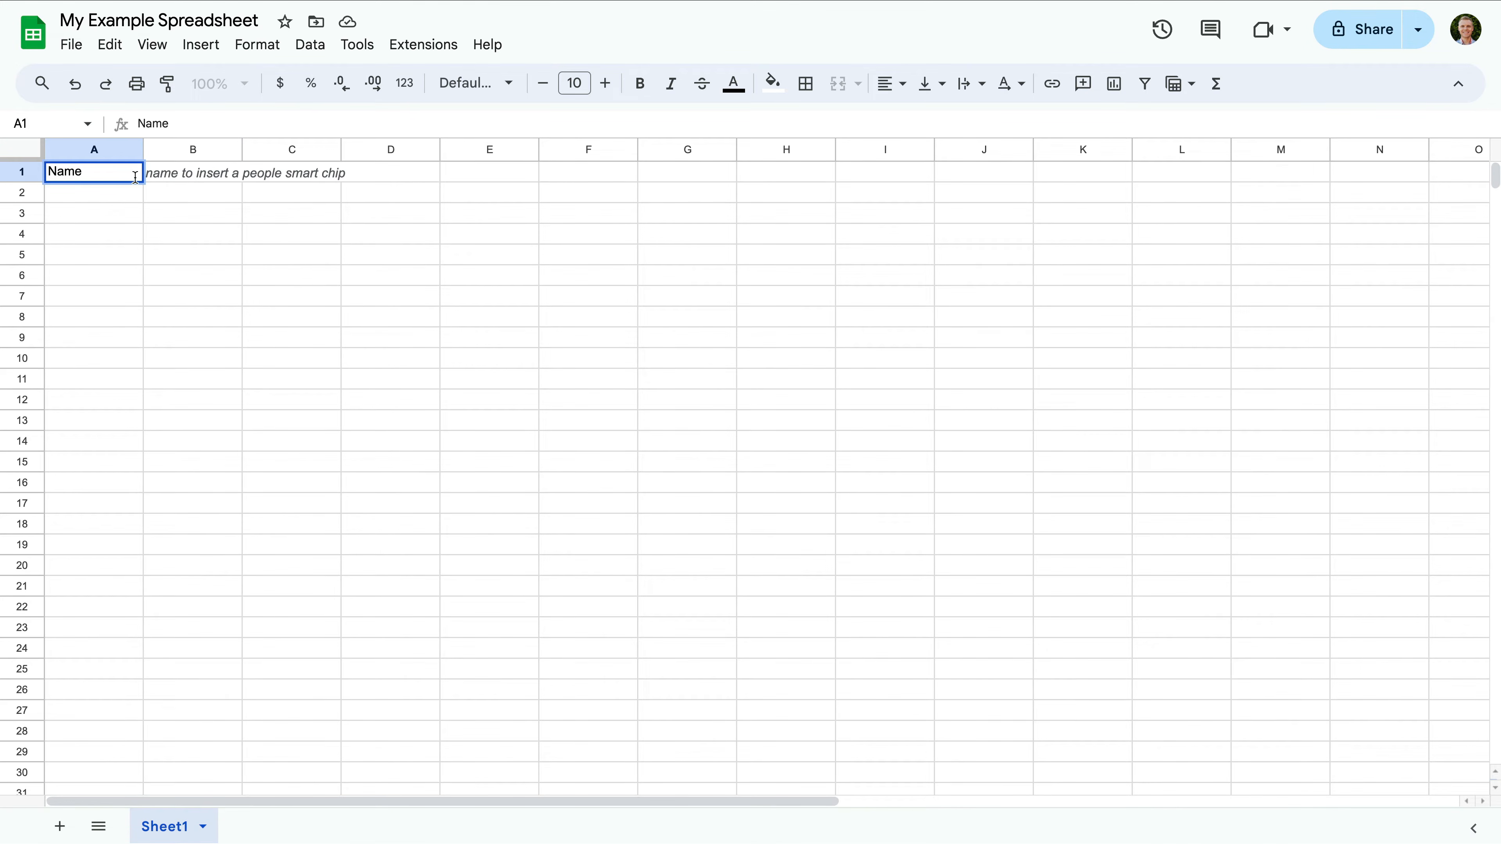
left_click(180, 189)
double_click(171, 171)
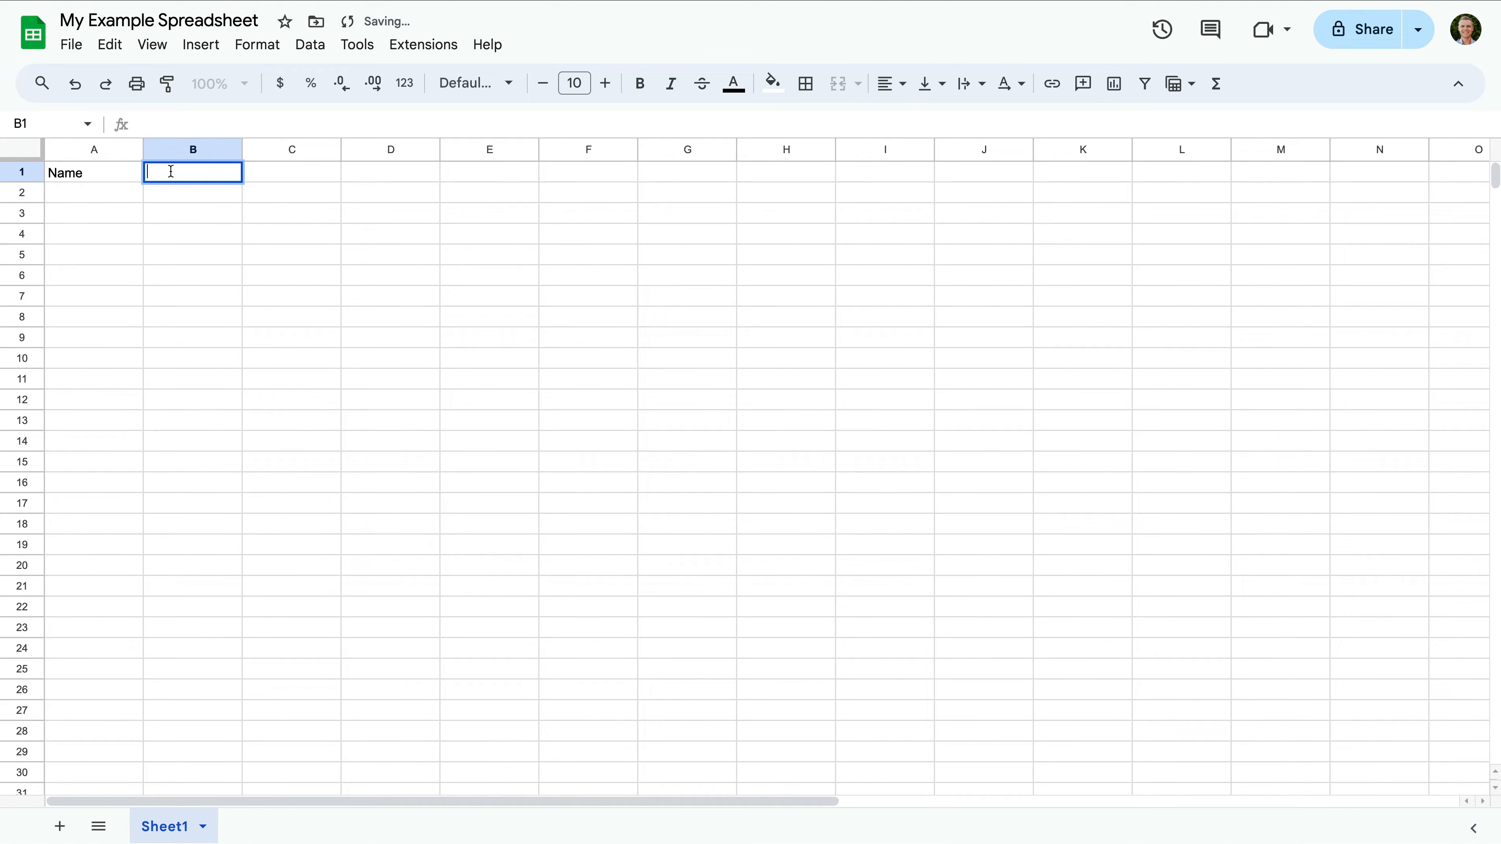
left_click(127, 171)
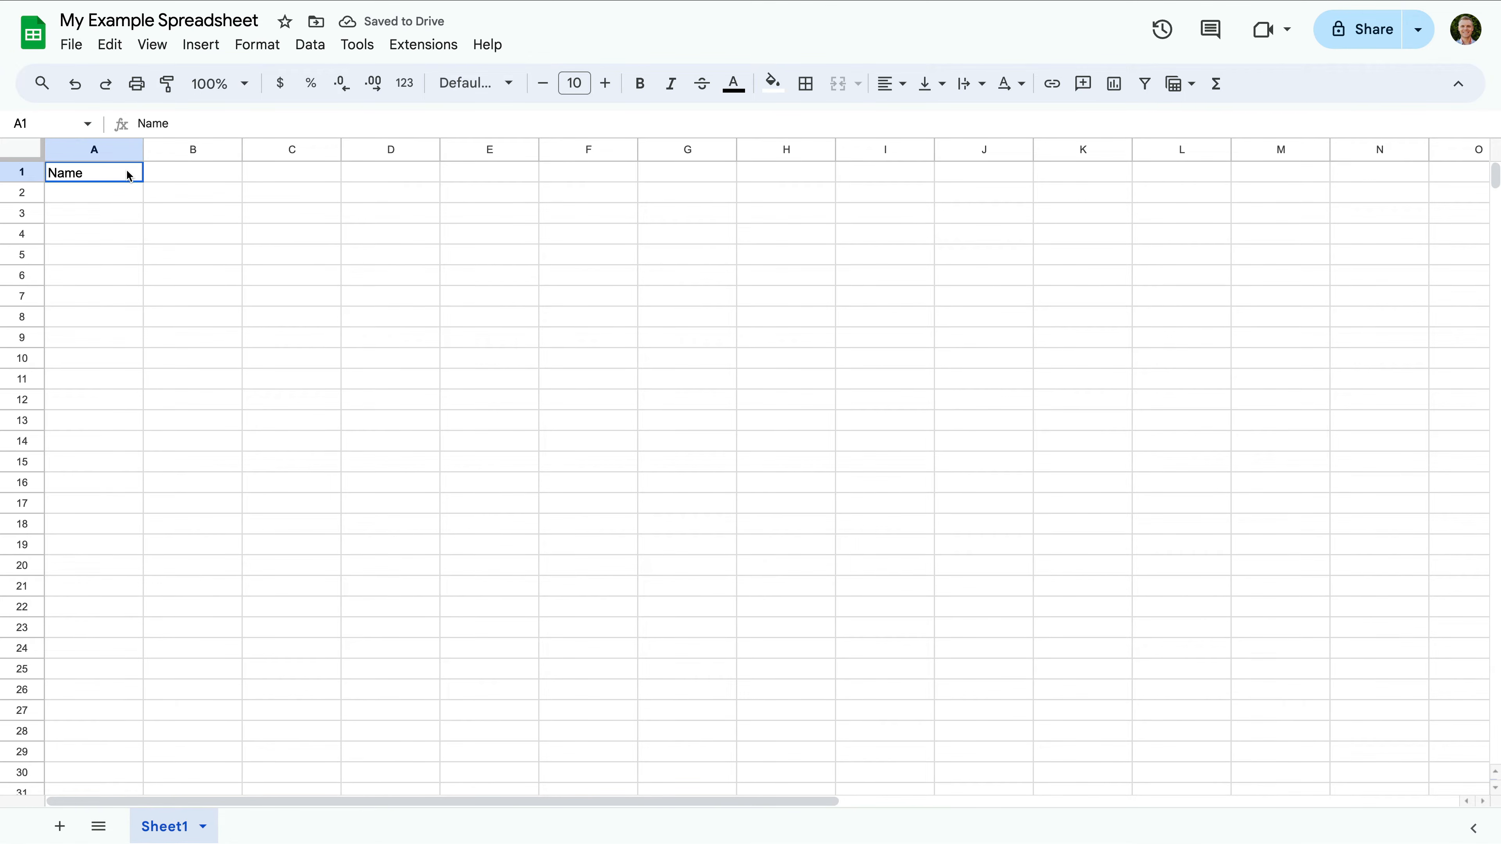
key("Delete")
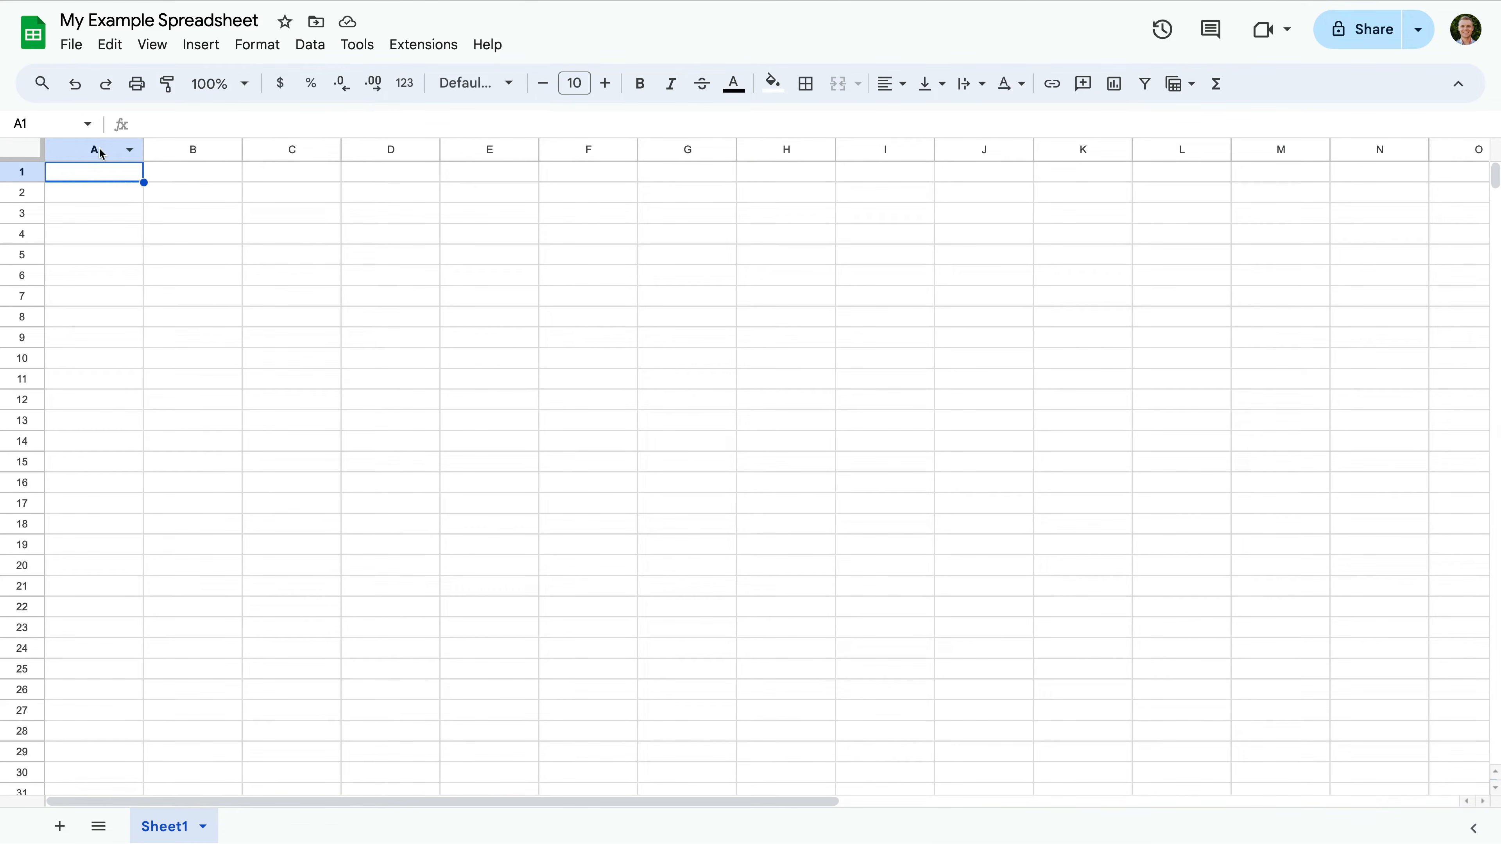
Upload Example.csv from the computer's Desktop folder as the file to import.
left_click(72, 48)
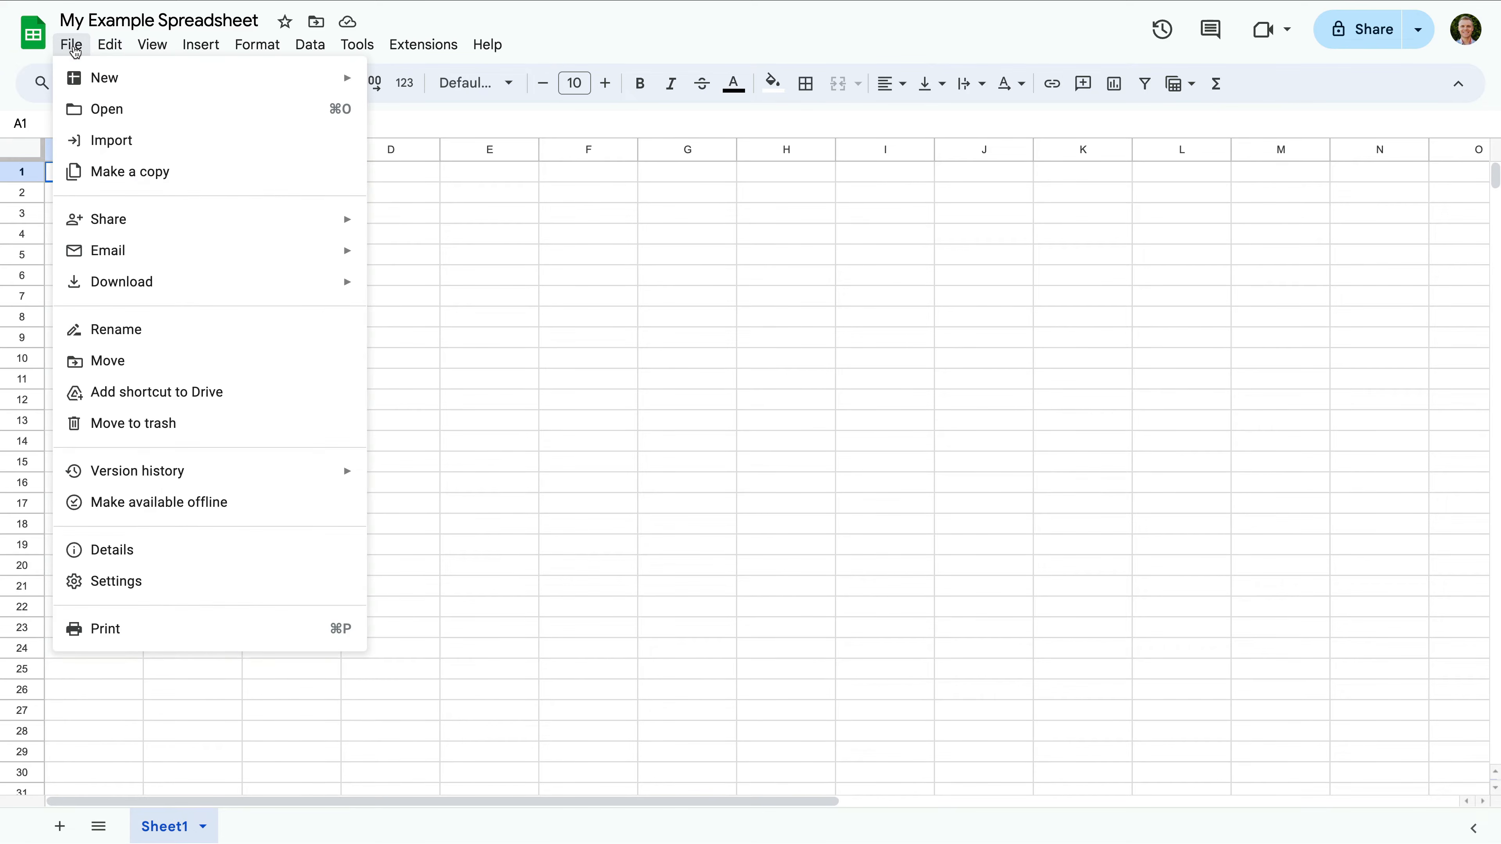
left_click(144, 143)
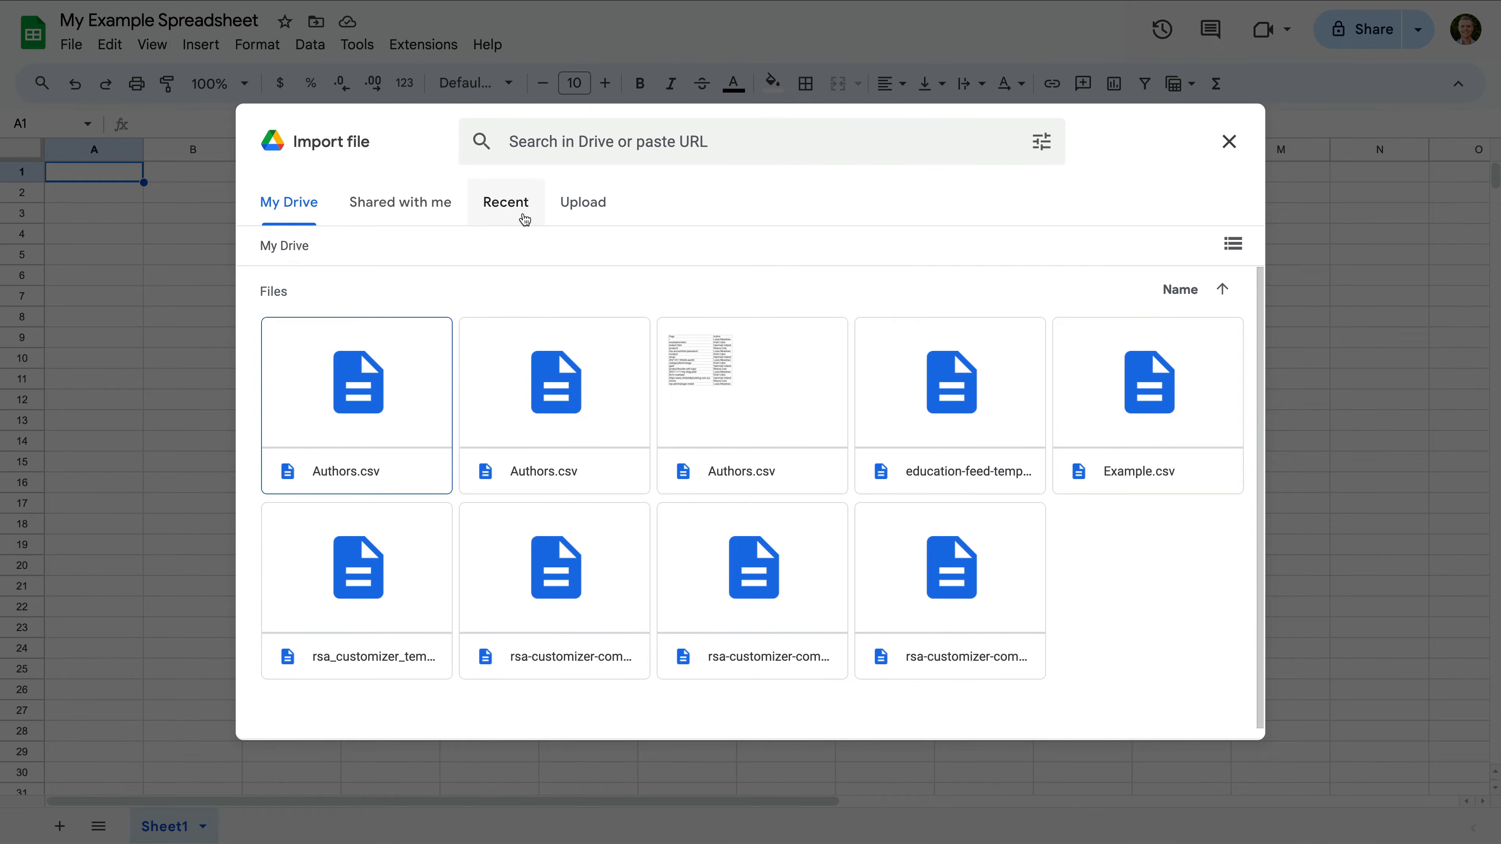
left_click(609, 217)
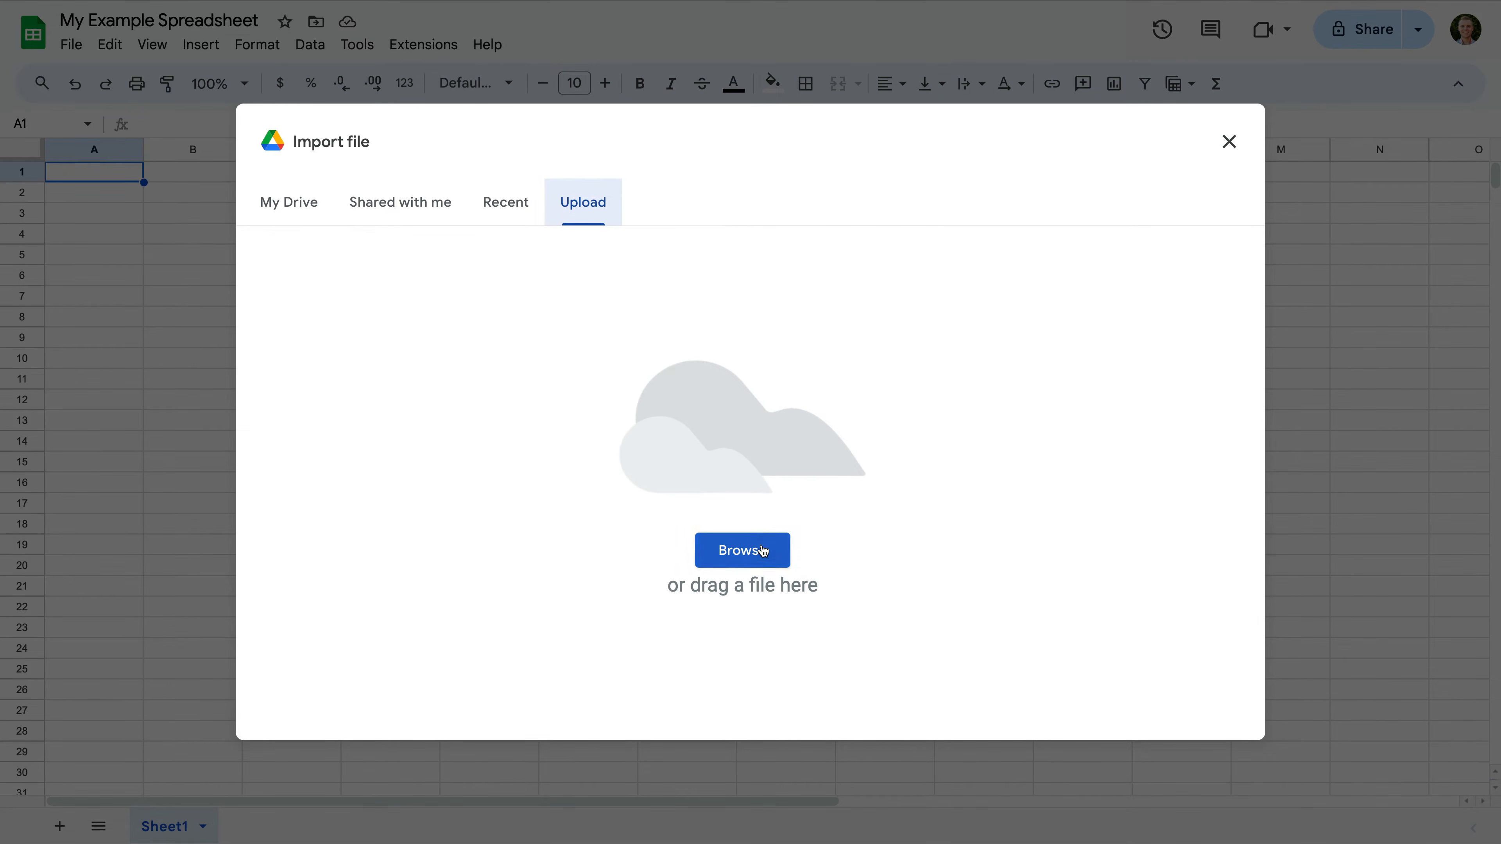
left_click(742, 551)
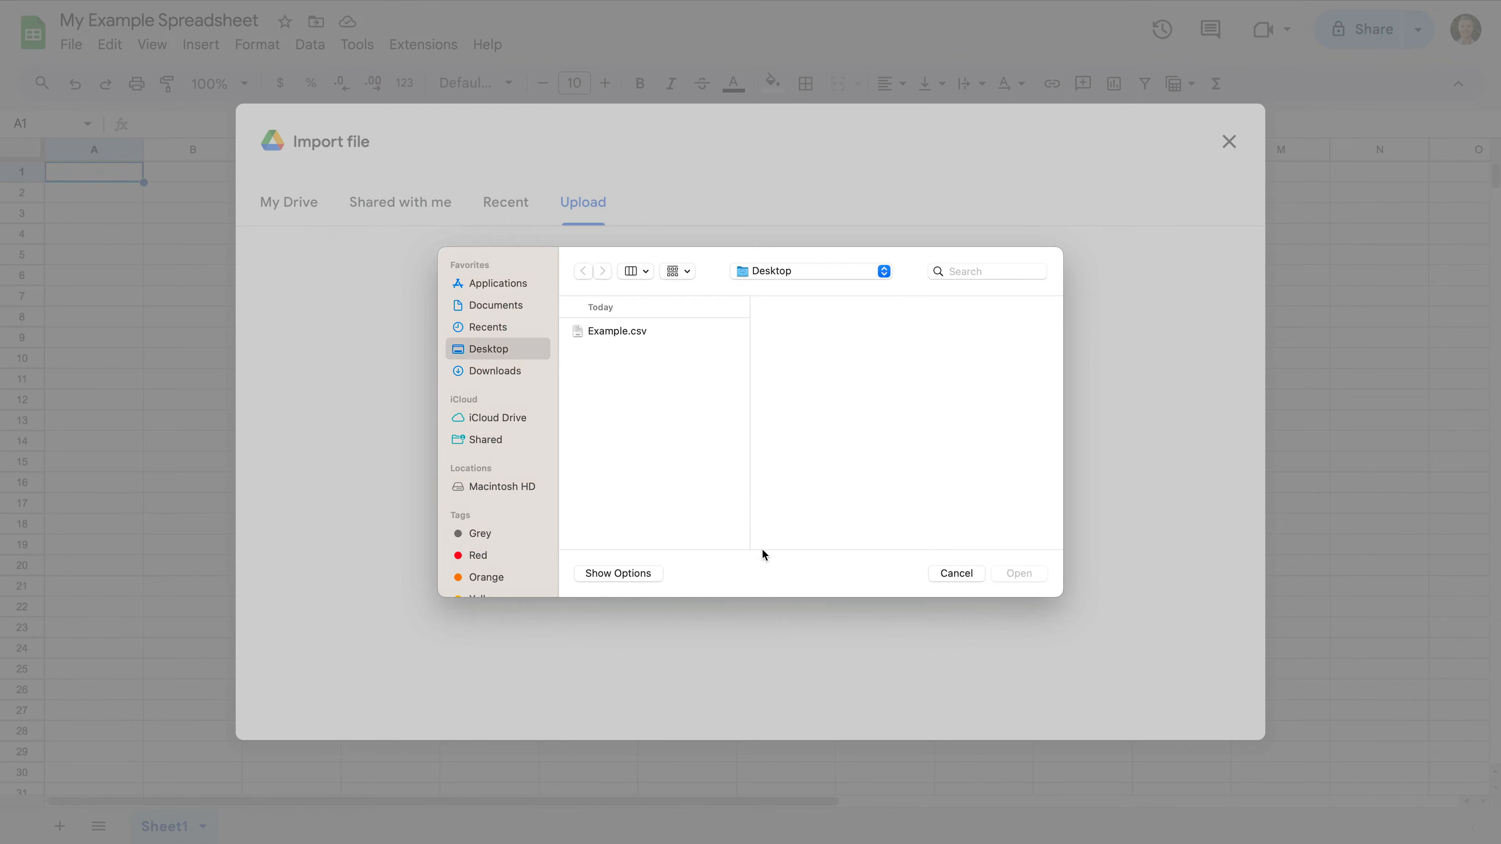
left_click(655, 329)
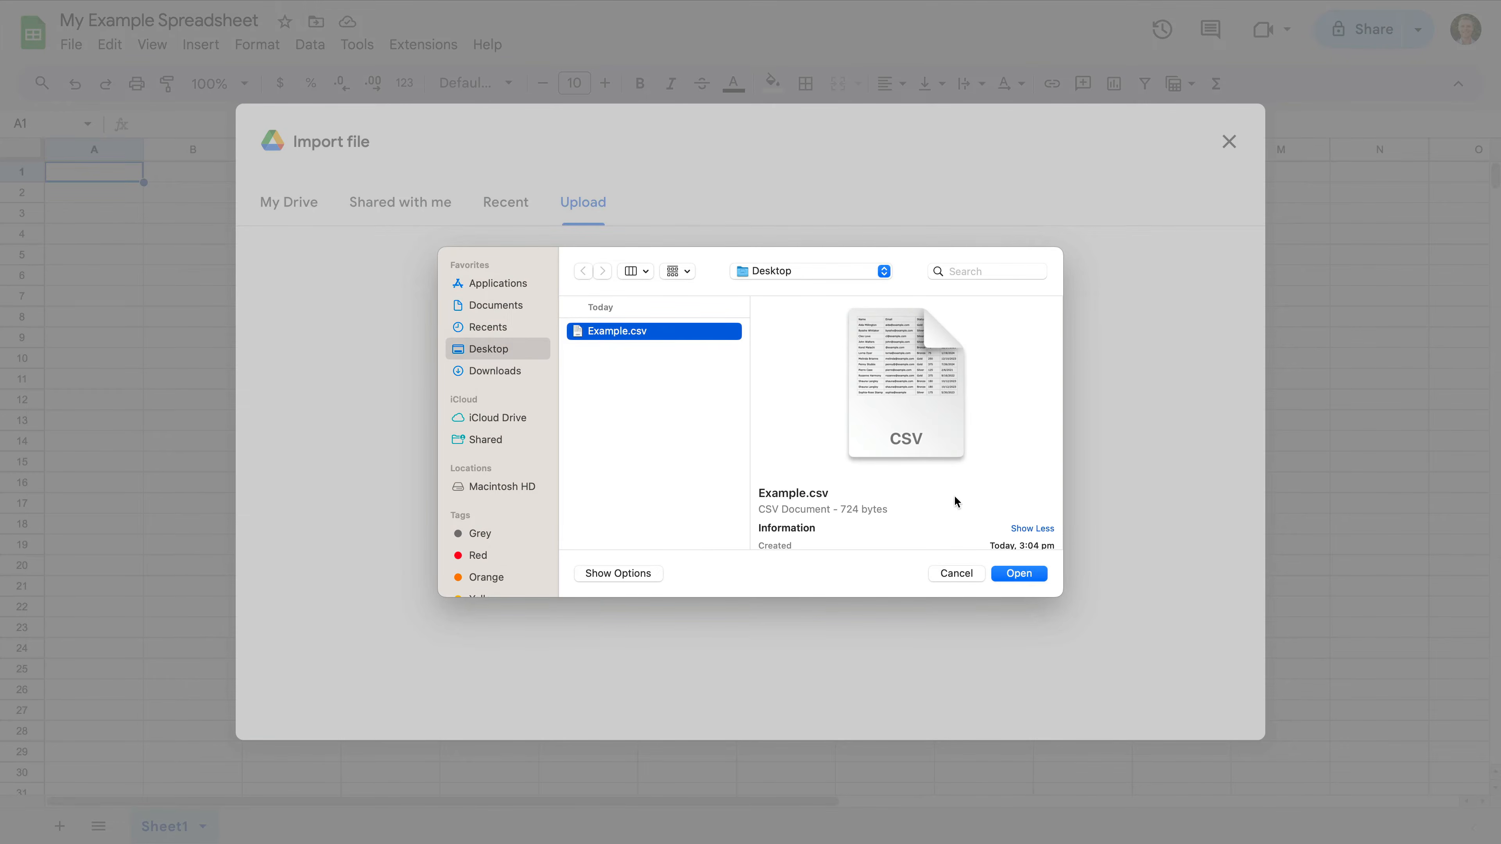
left_click(1012, 571)
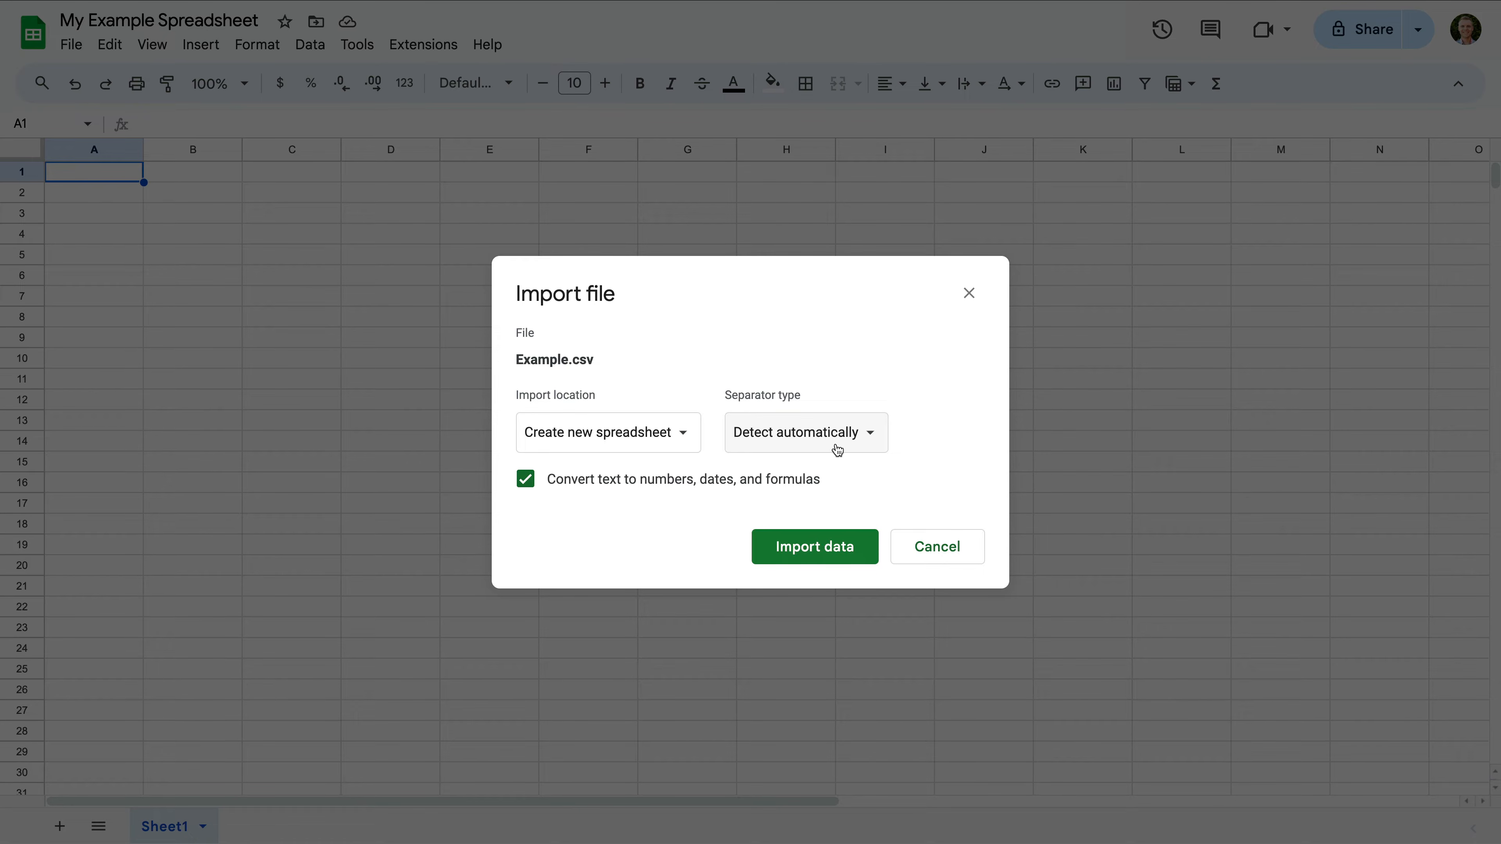
Import the Example.csv data with the import location set to Replace current sheet.
left_click(678, 441)
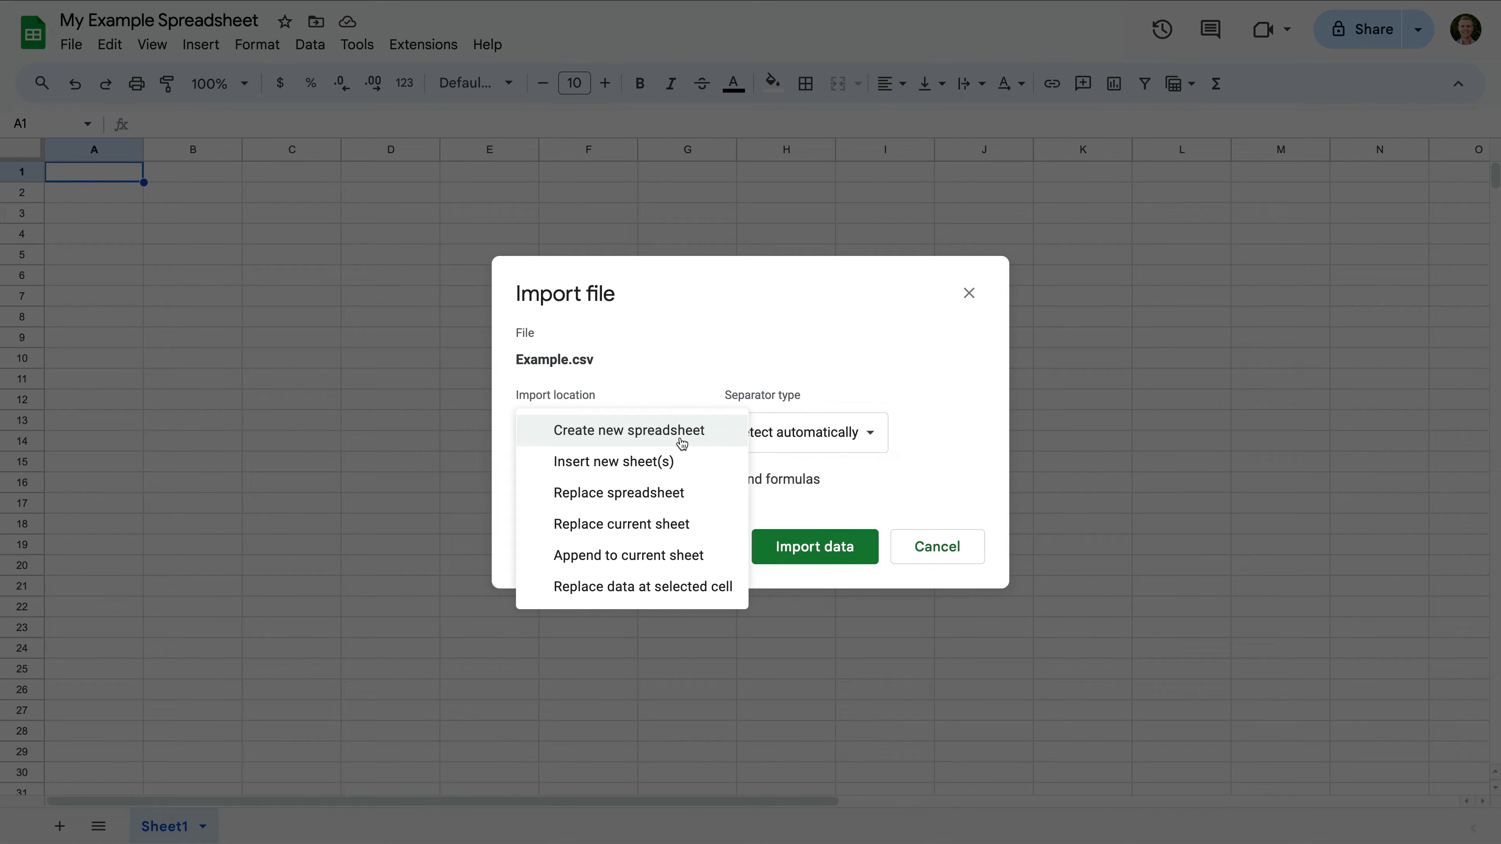
left_click(681, 524)
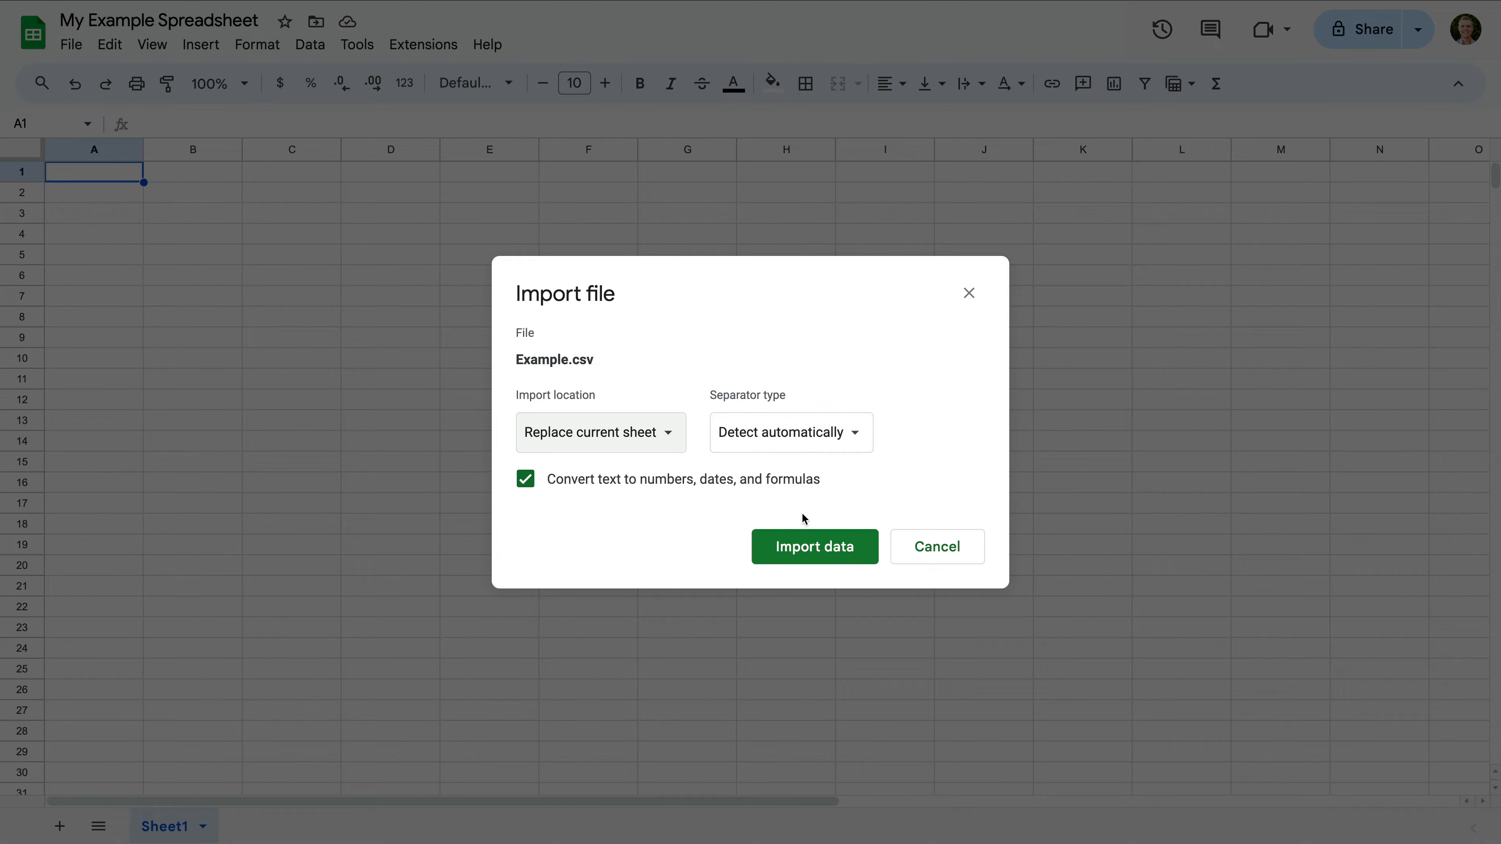
left_click(812, 548)
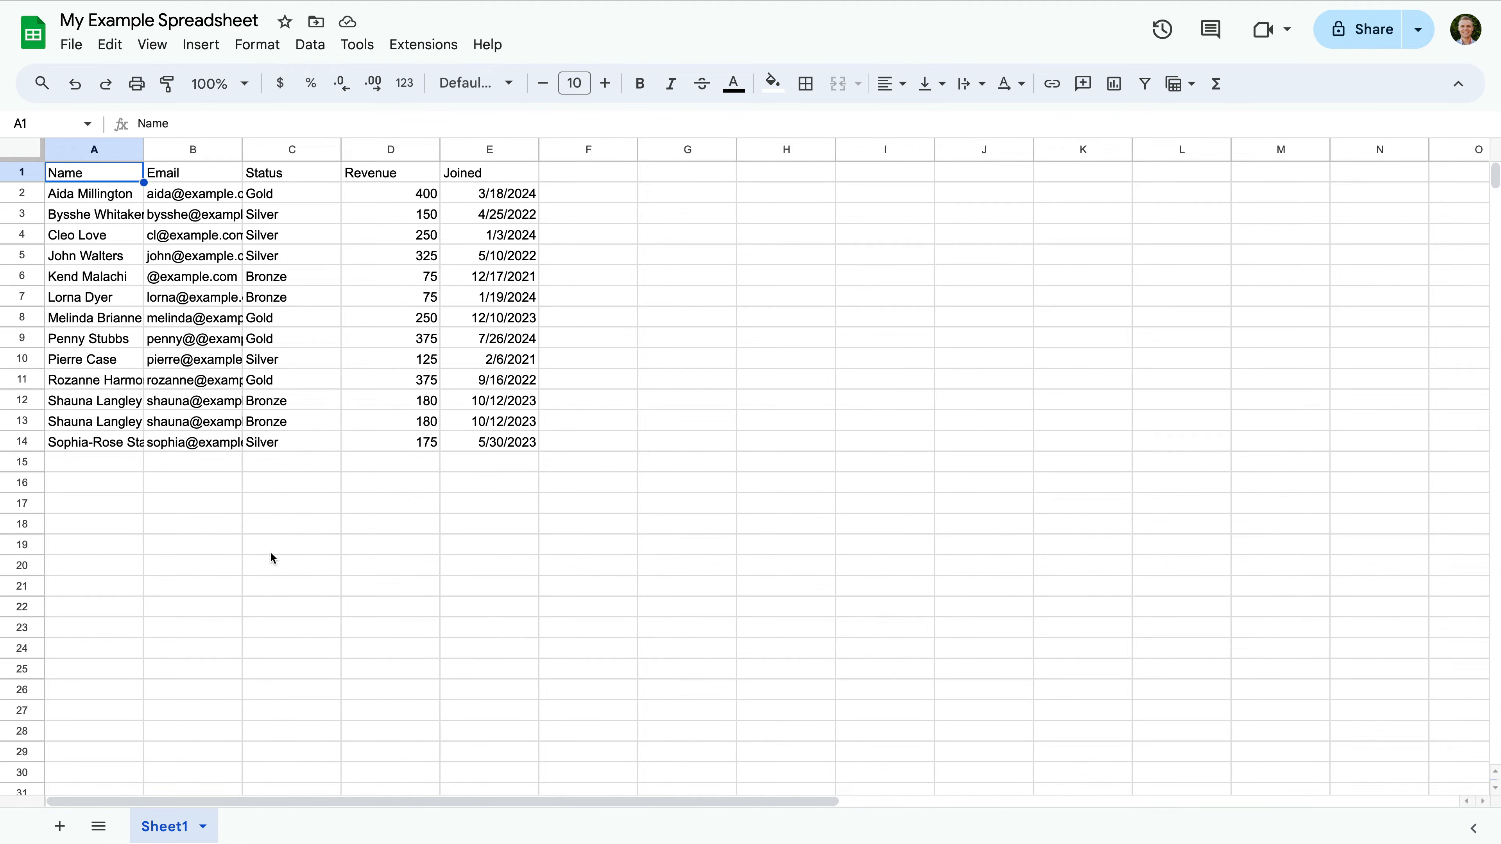
Rename the sheet Sheet1 as "Members".
double_click(172, 827)
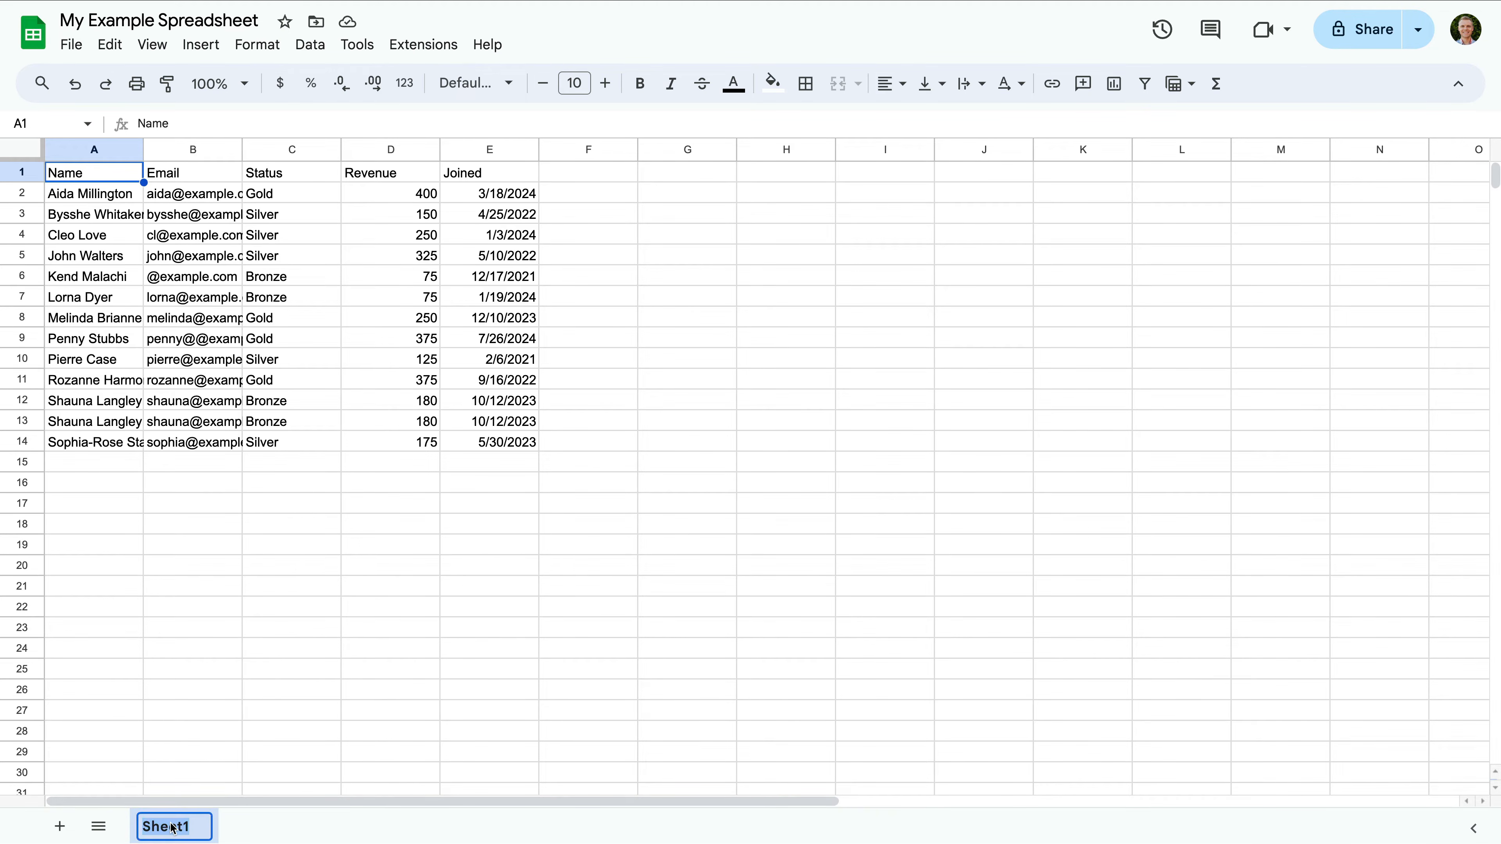
type("Members")
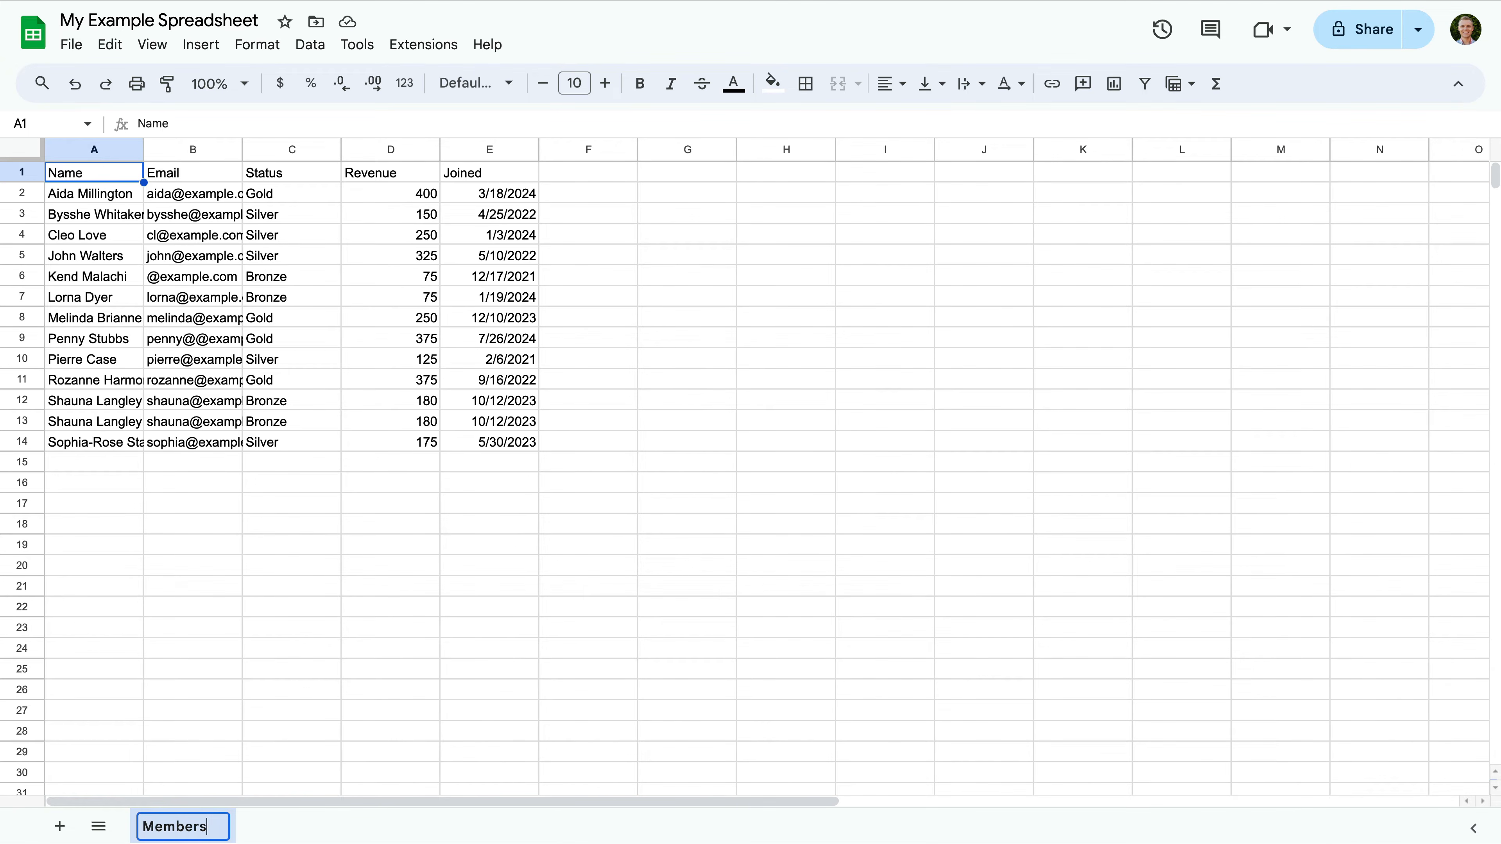
left_click(205, 512)
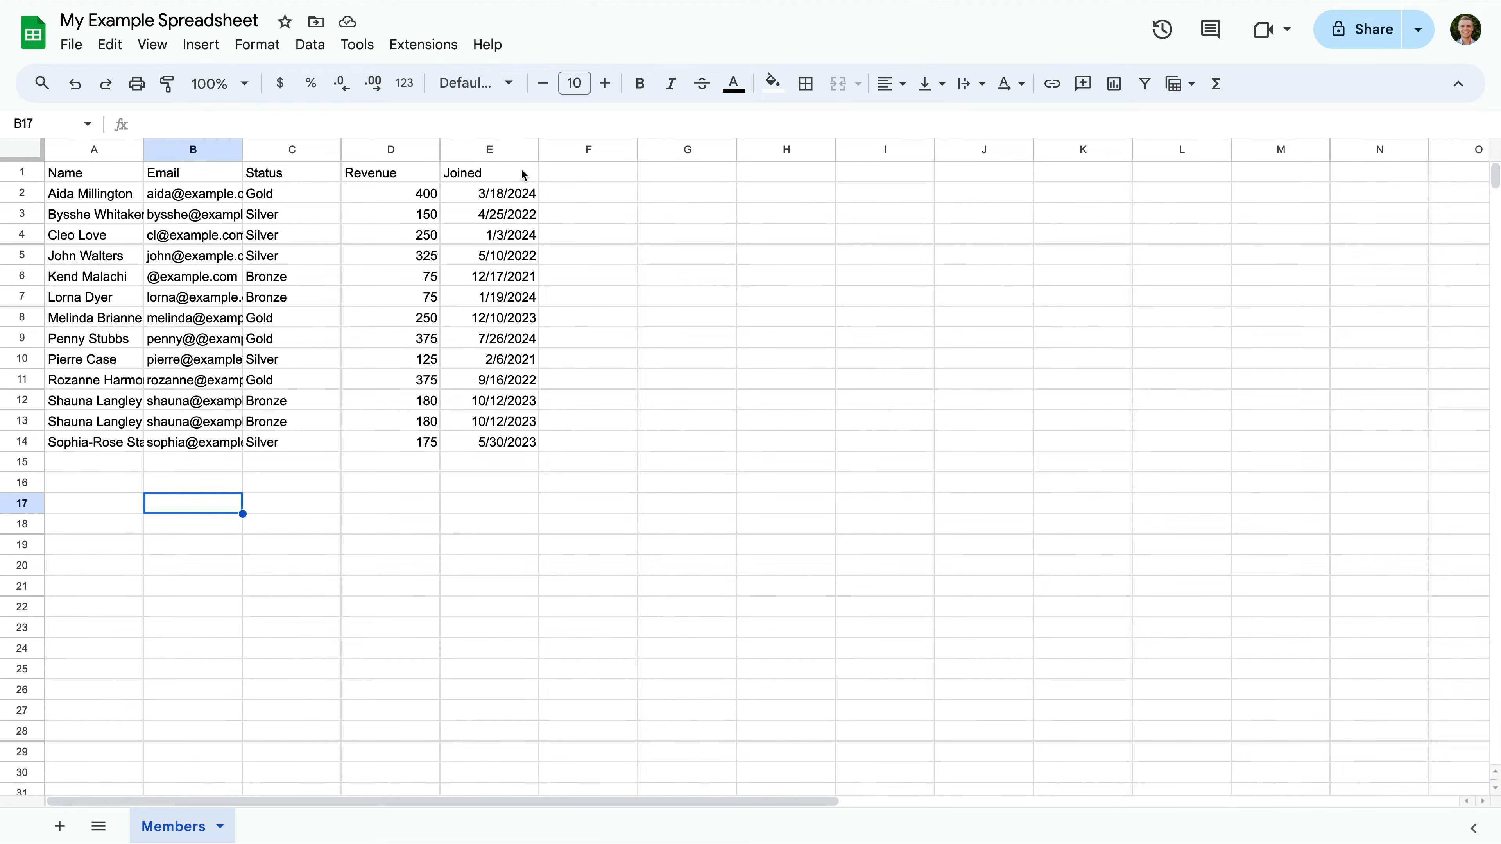
Examine the Name and Email columns, the header row, the first member's row, and the cells A2, D2 and D14.
left_click(115, 151)
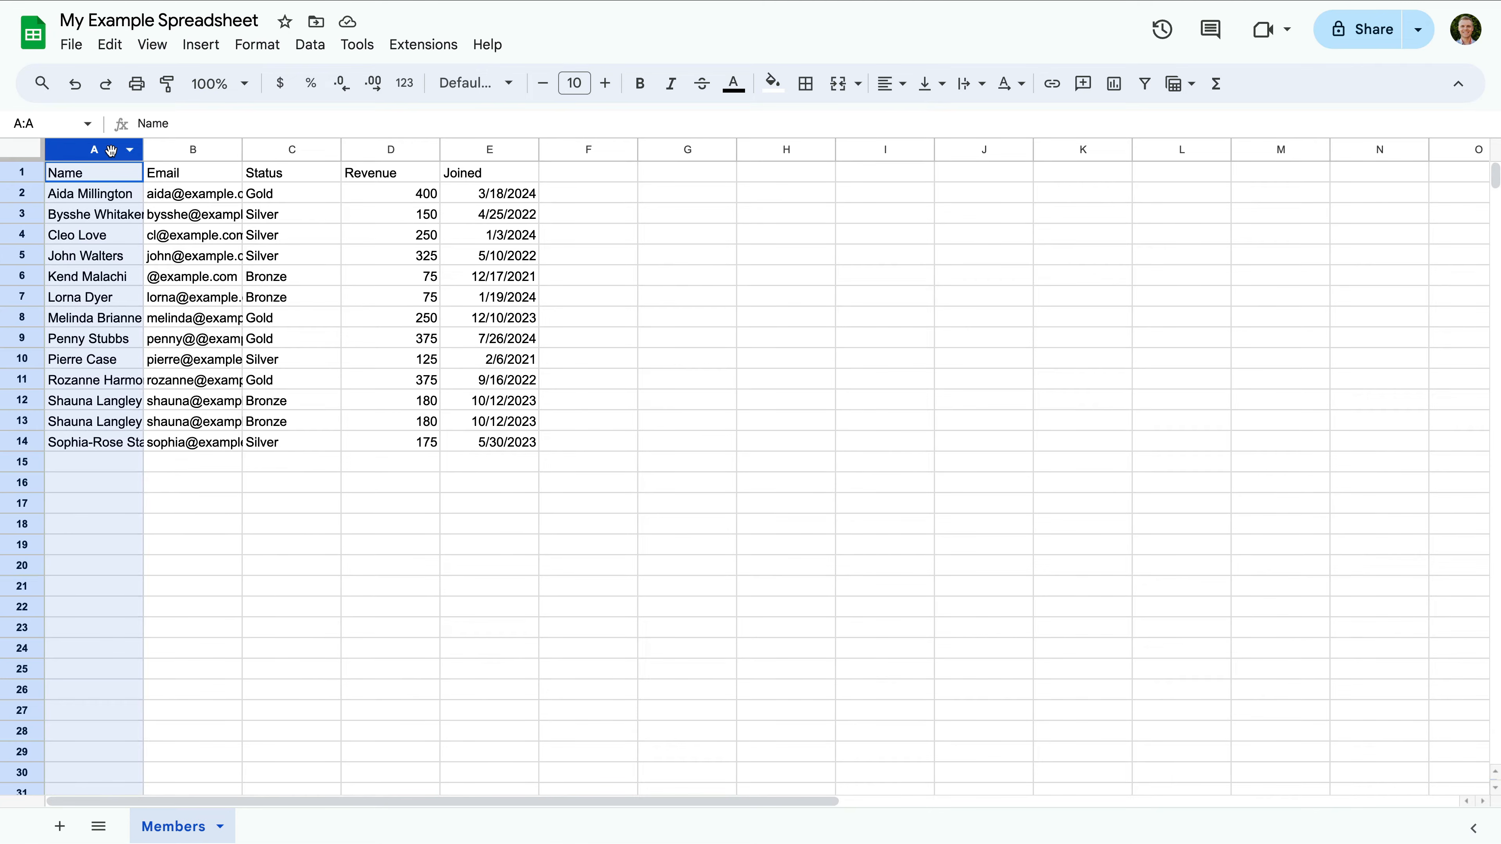
left_click(214, 148)
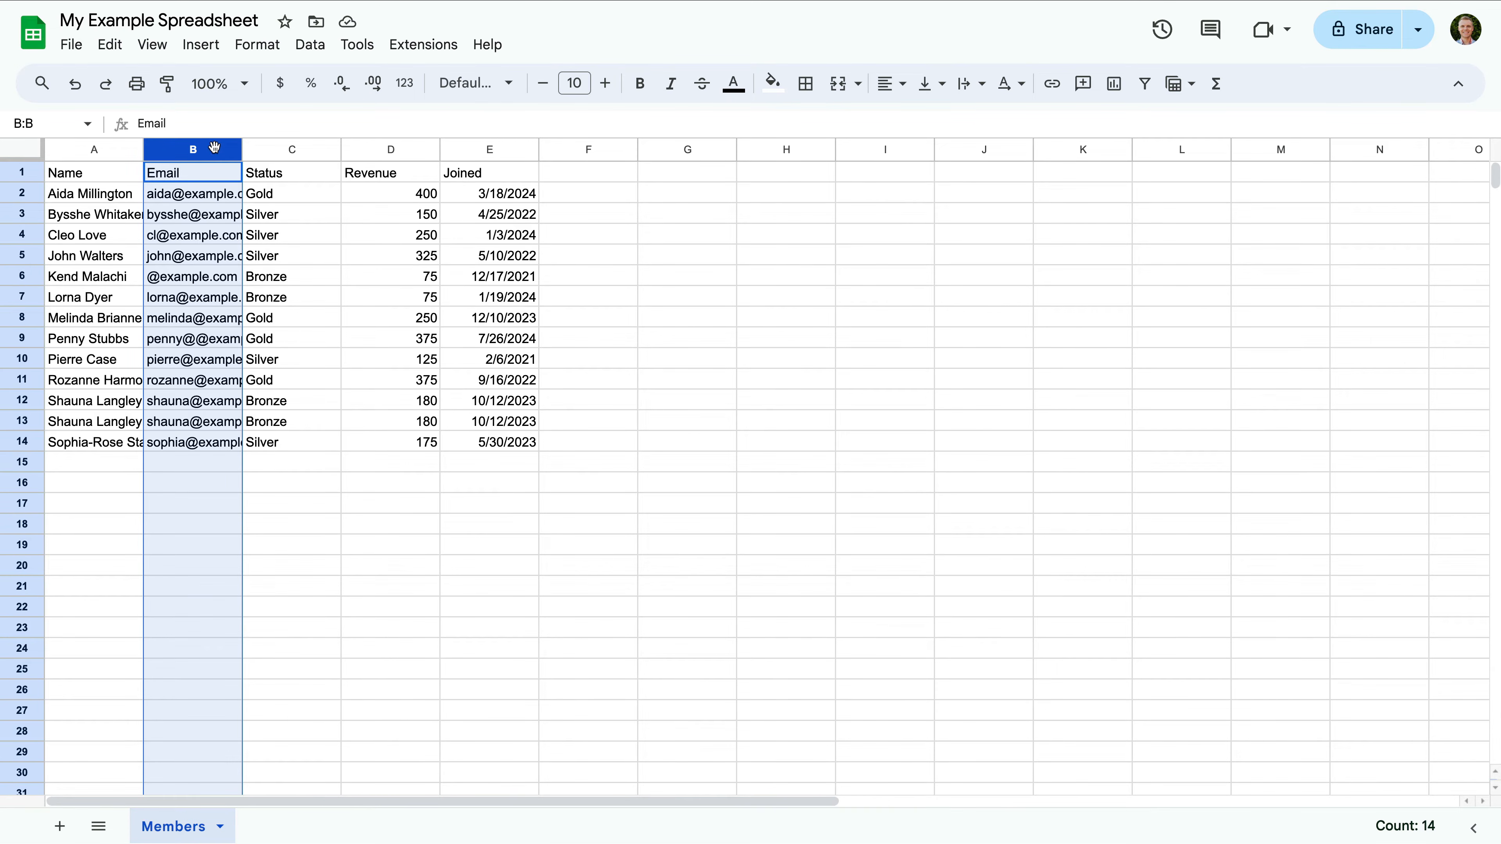
left_click(29, 172)
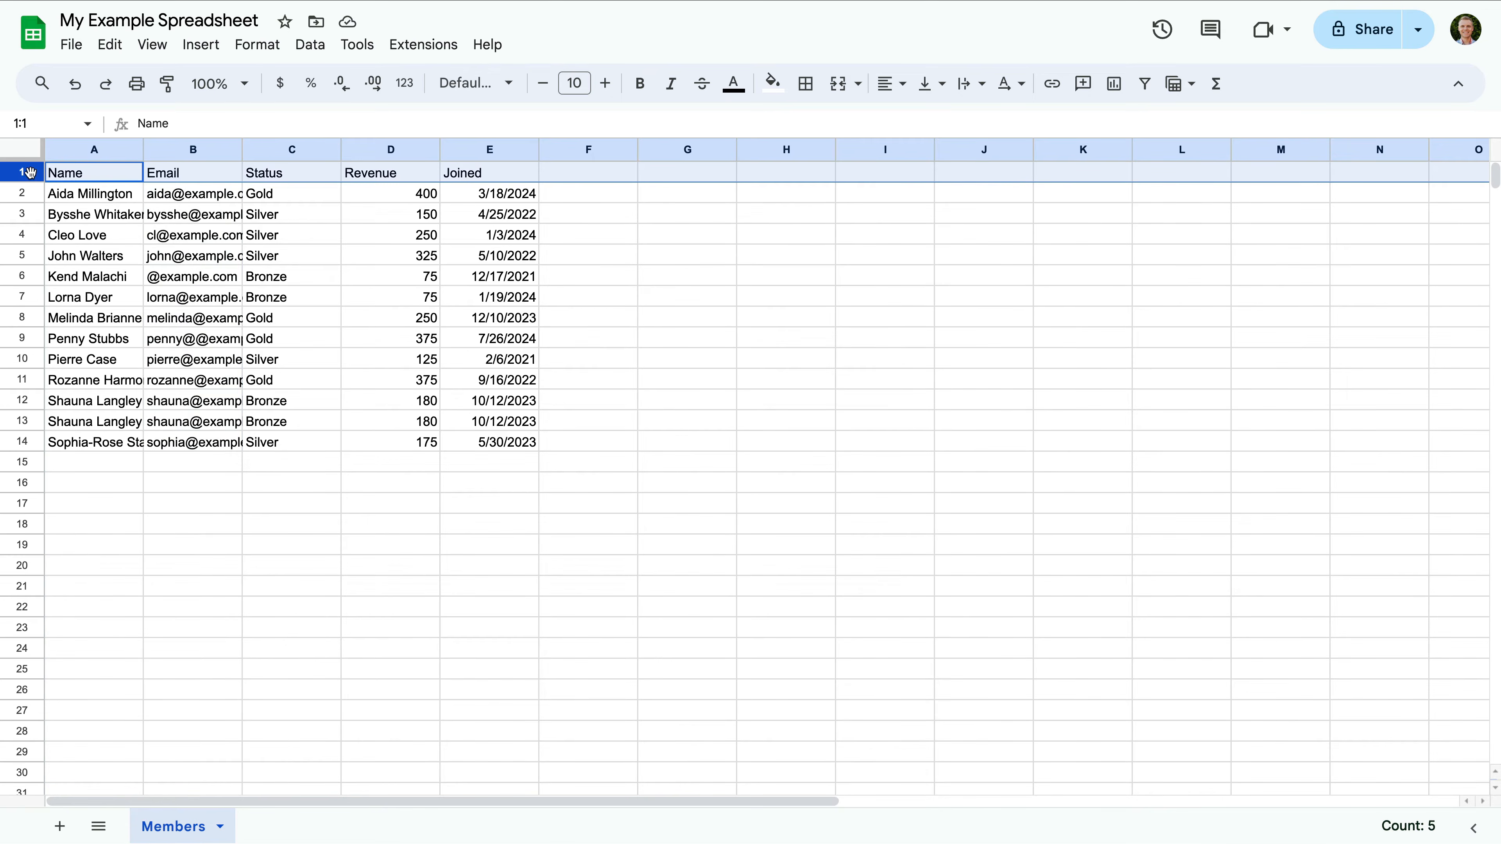
left_click(34, 193)
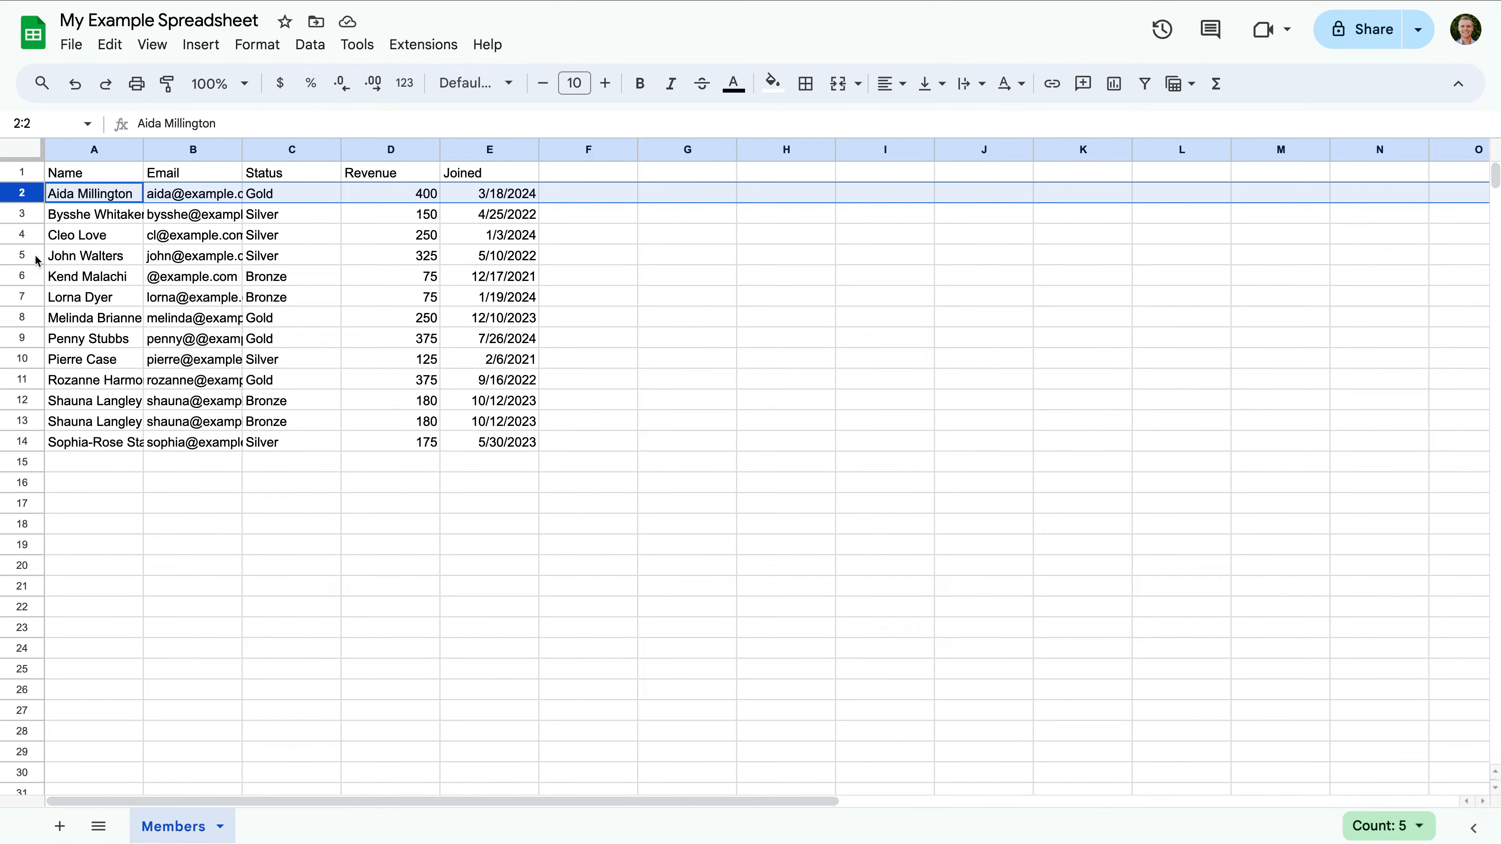
left_click(137, 193)
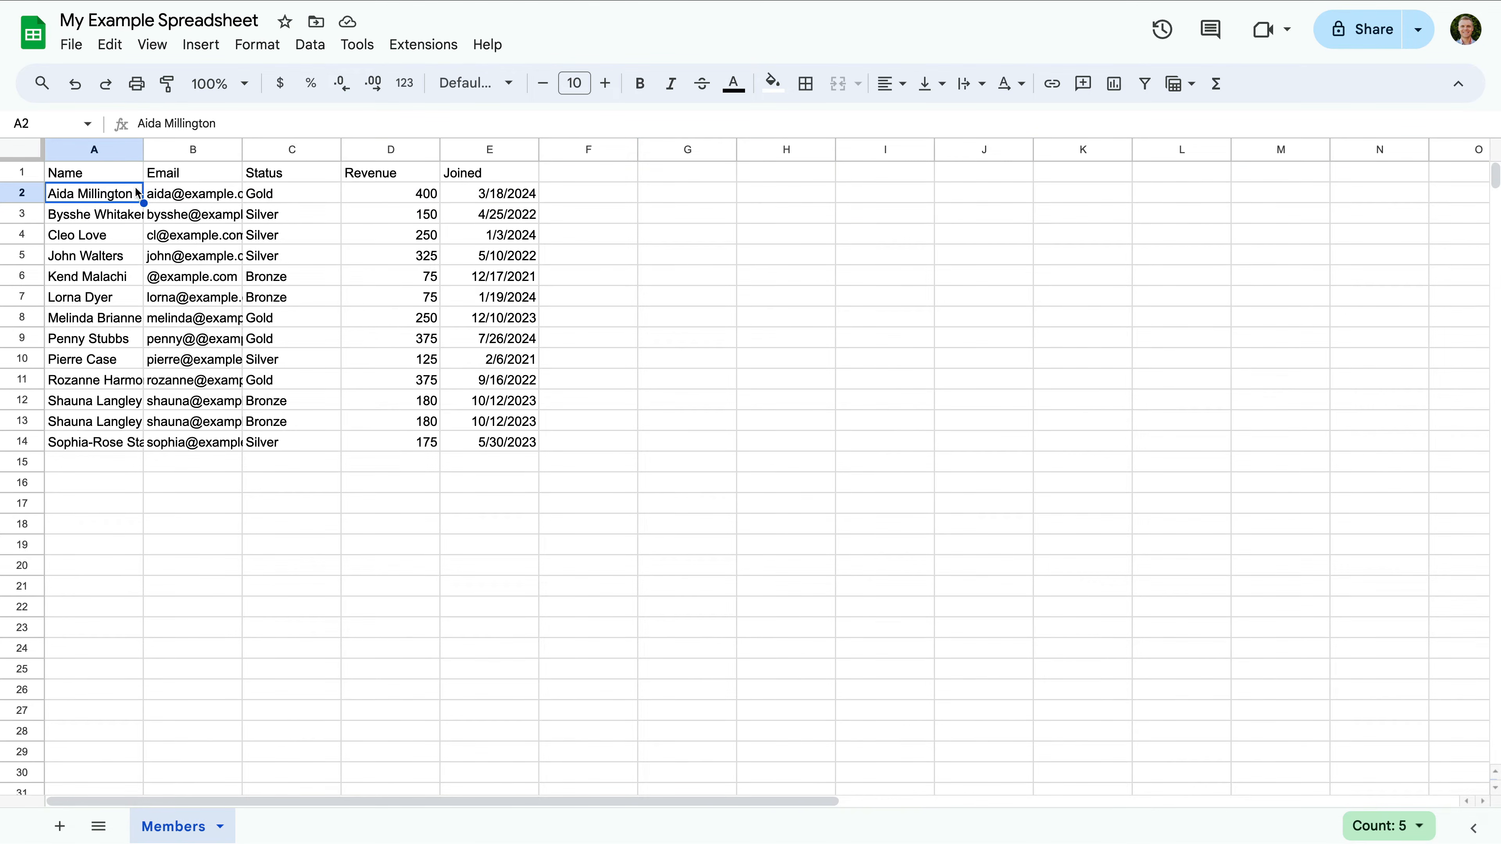
double_click(136, 193)
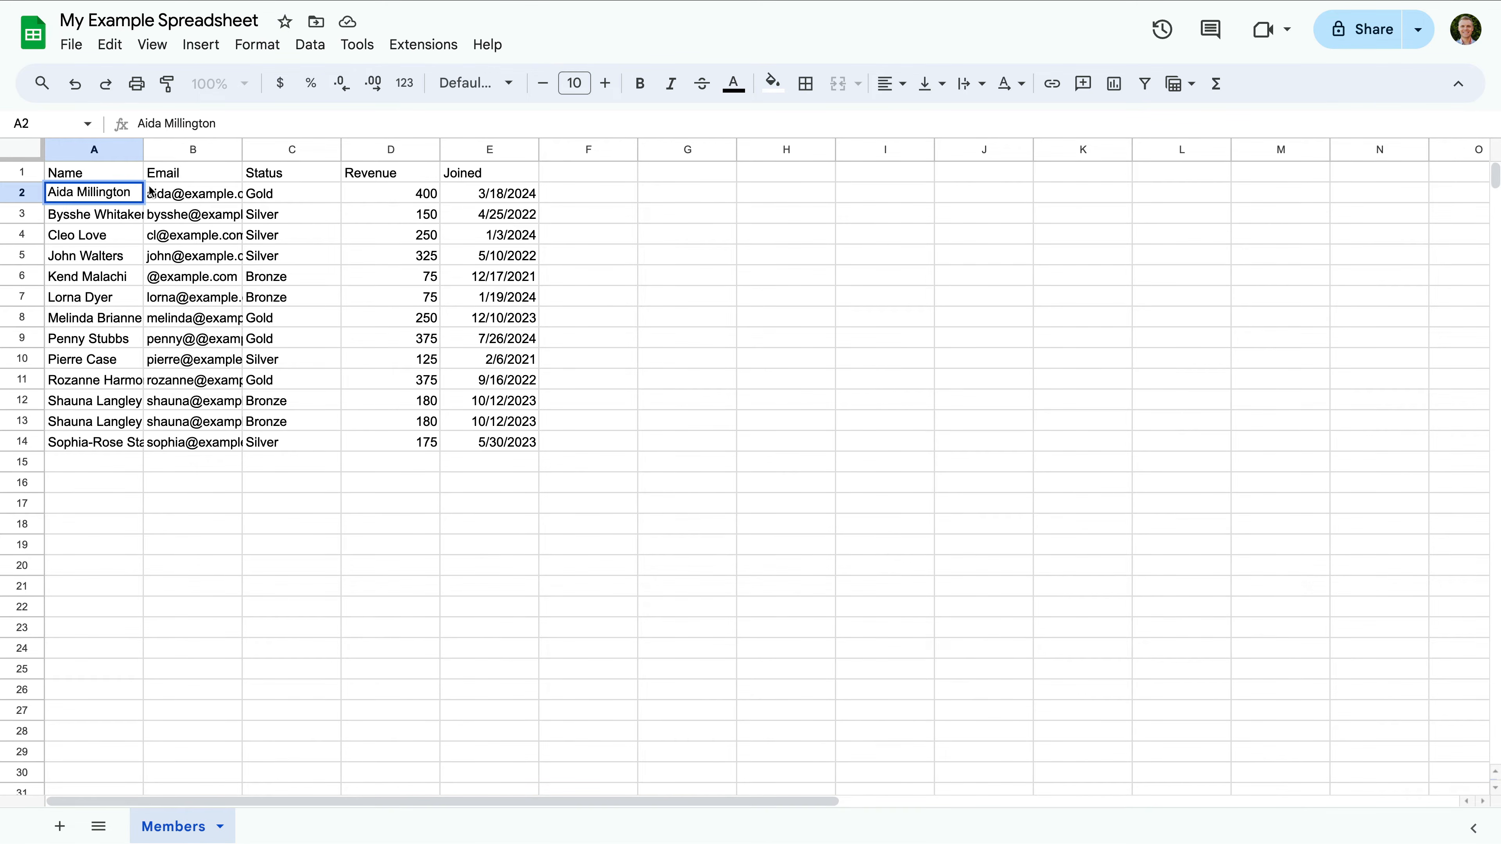
left_click(356, 197)
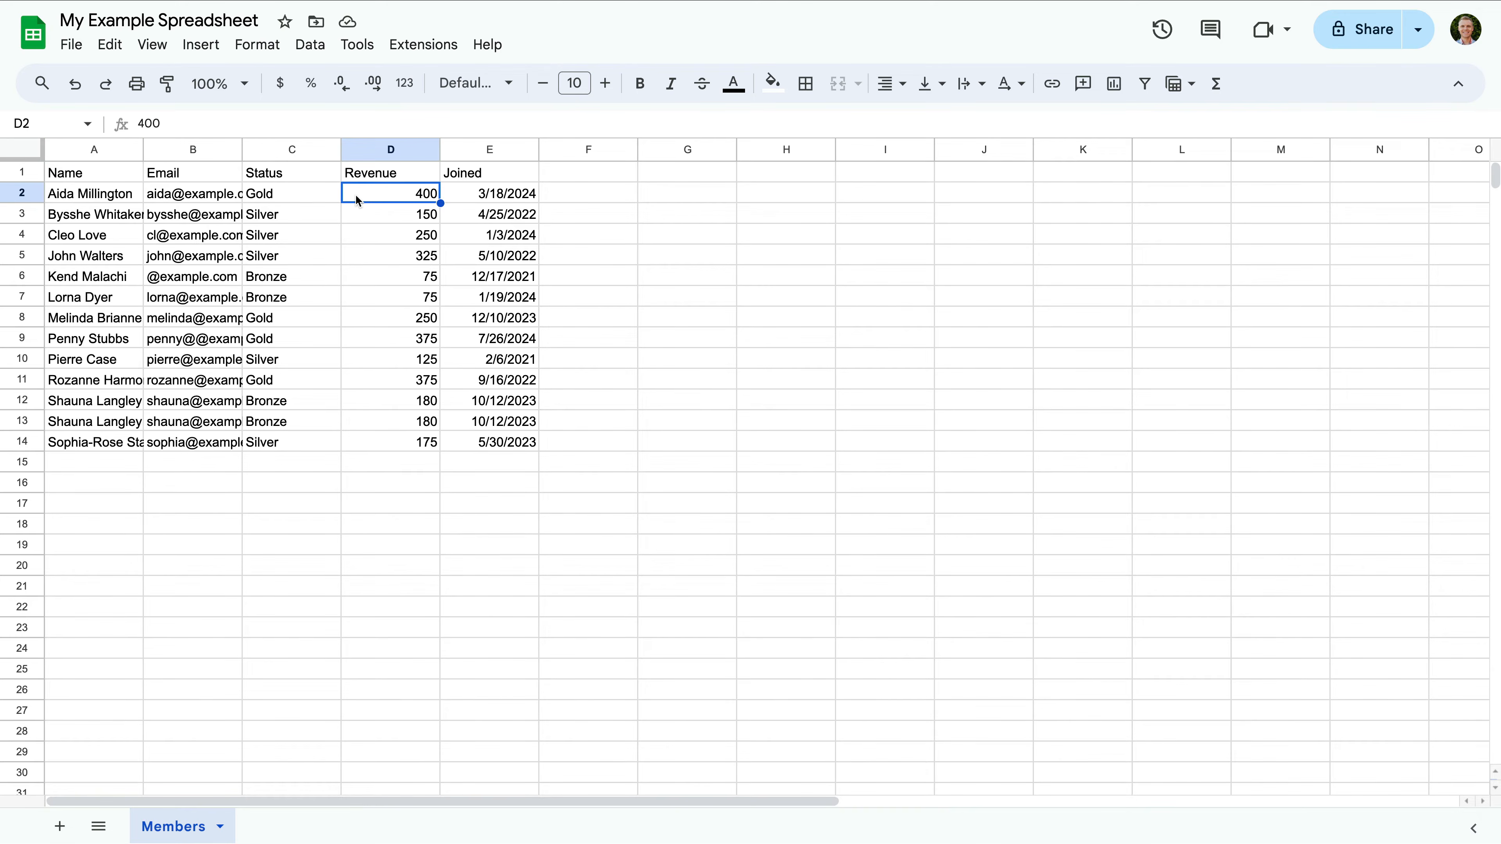
left_click(358, 447)
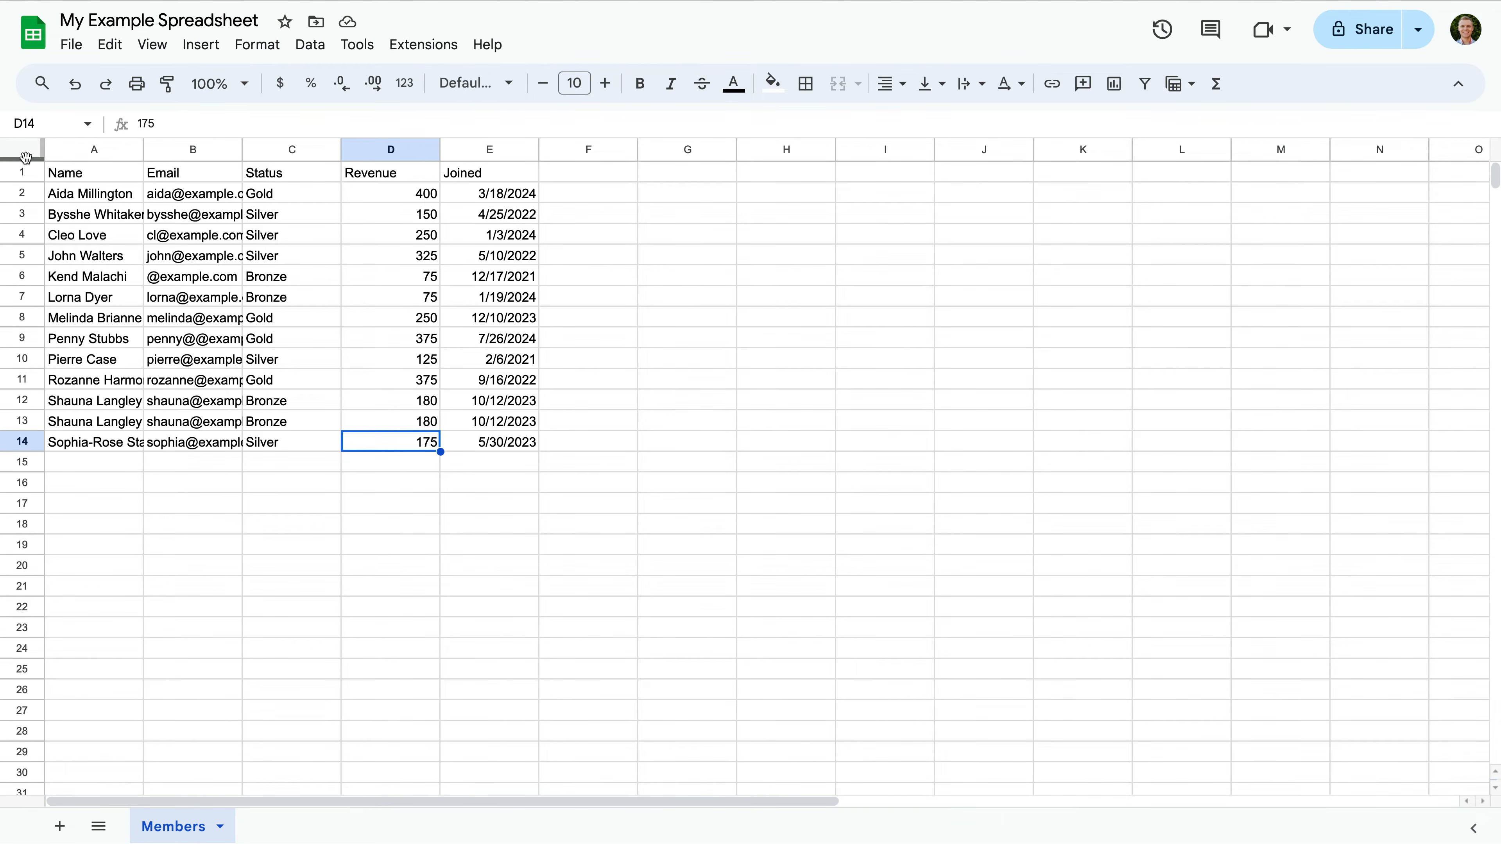
Freeze row 1 so the column headings stay in place while the data scrolls.
left_click_drag(26, 157, 24, 178)
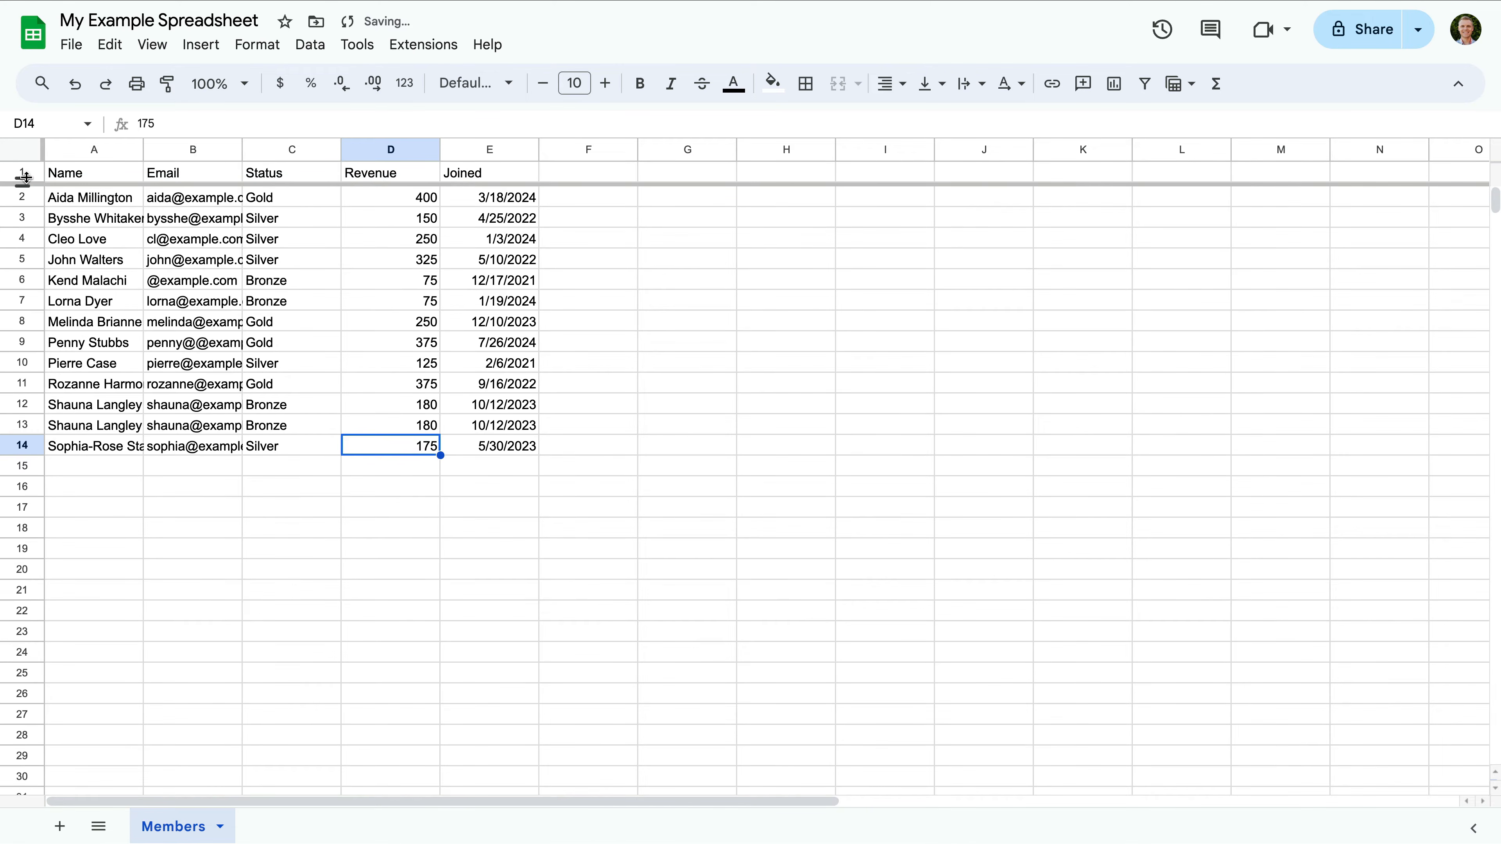
scroll(196, 248, "down", 3)
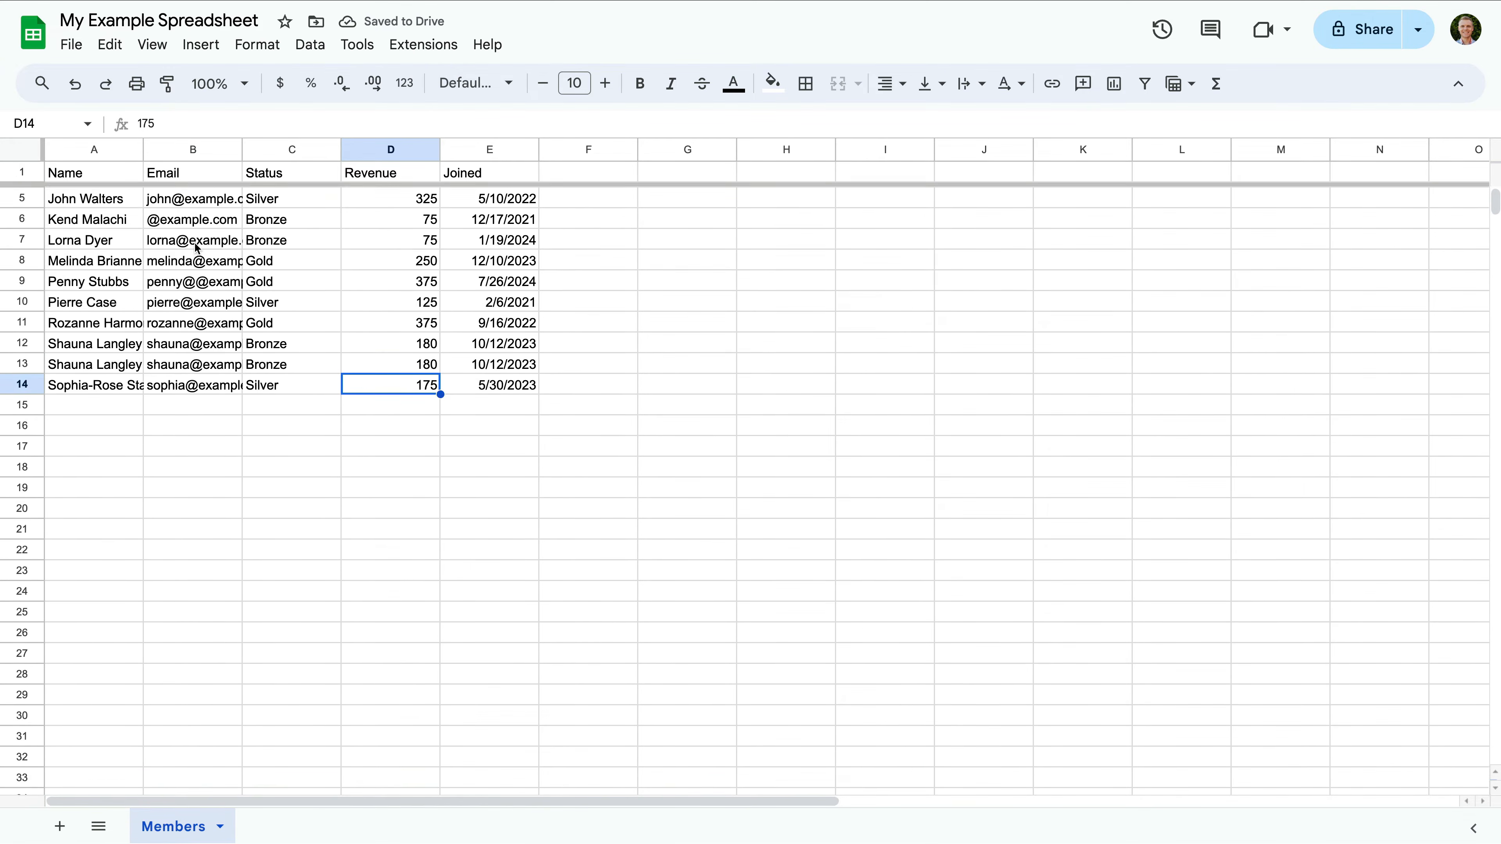
scroll(196, 249, "down", 8)
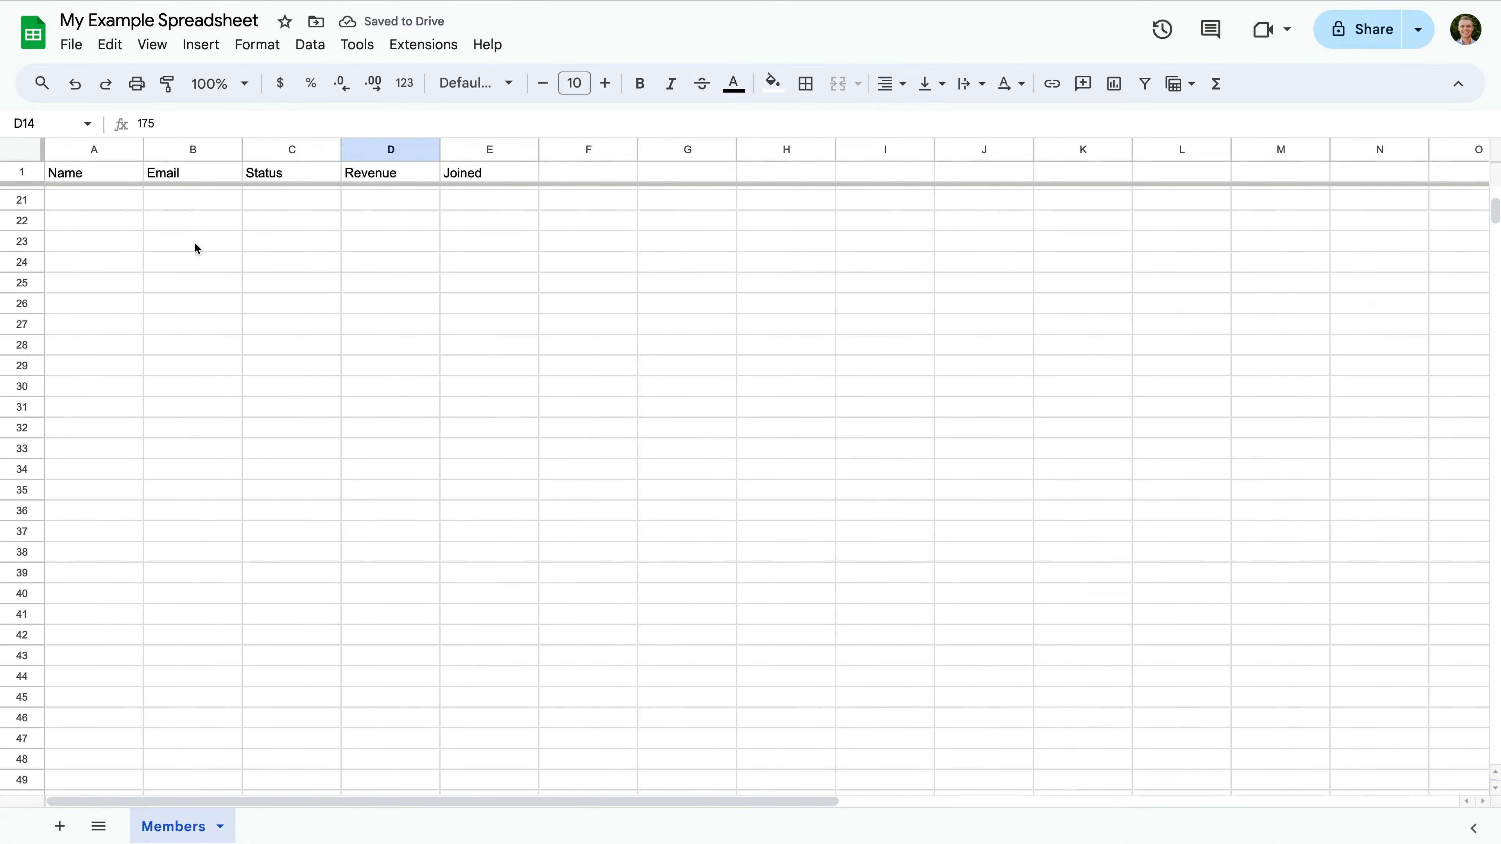
scroll(196, 248, "up", 10)
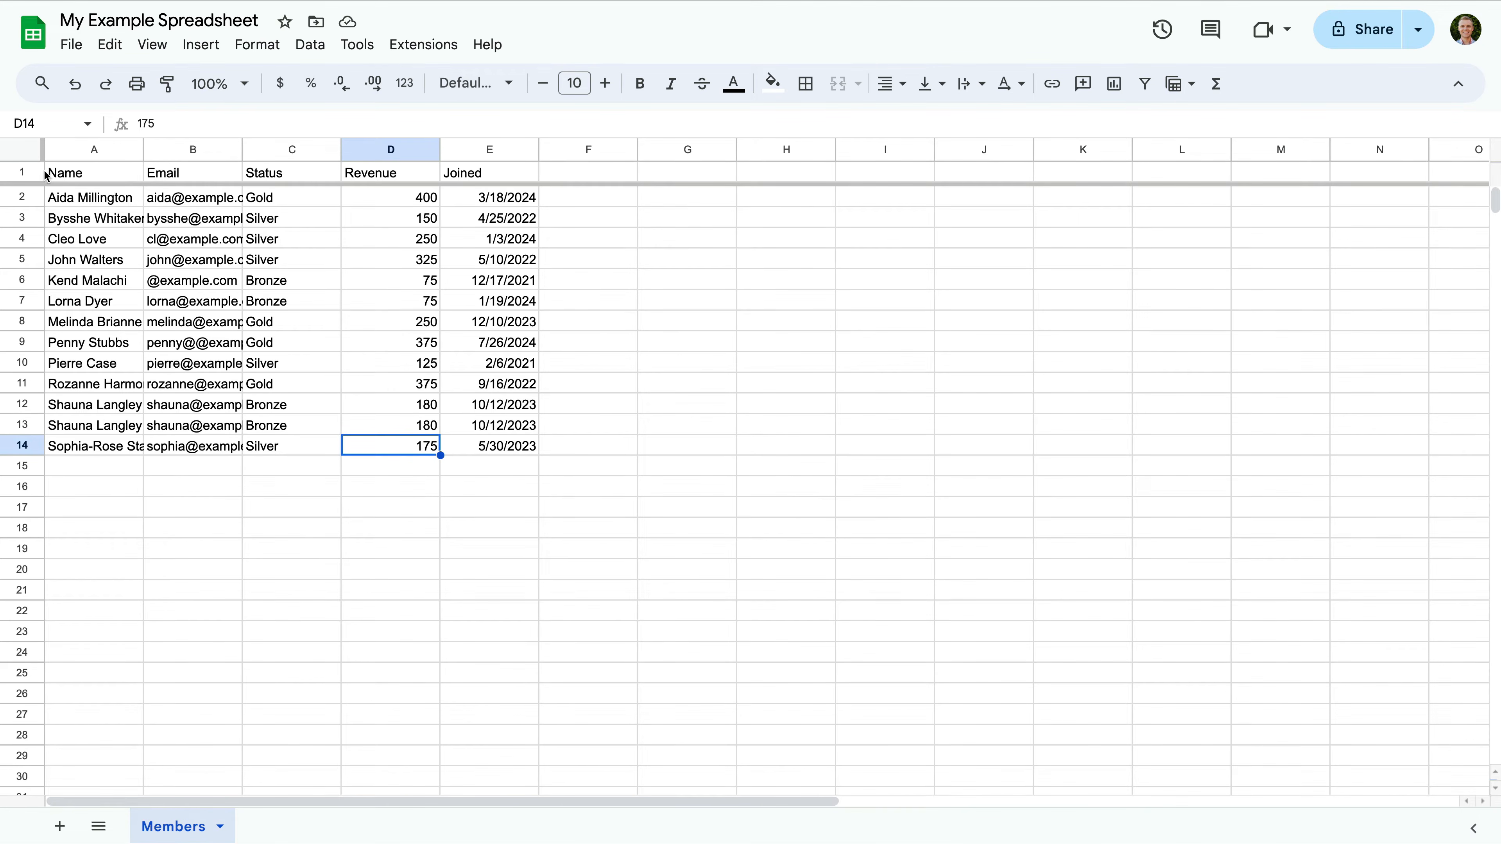
Set the text wrapping of all cells in the Members sheet to Wrap.
left_click(18, 154)
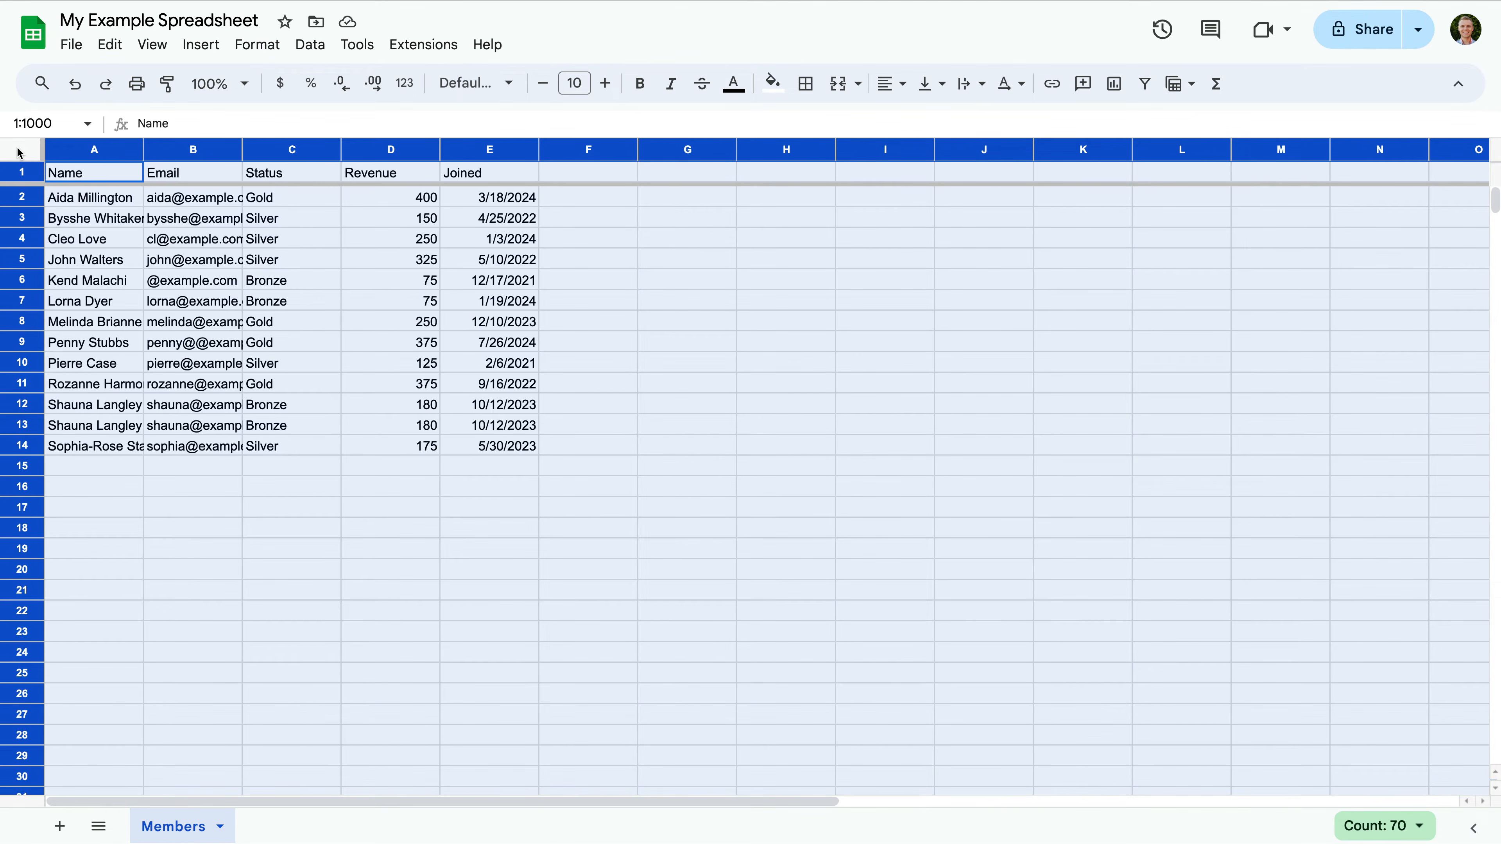
left_click(242, 48)
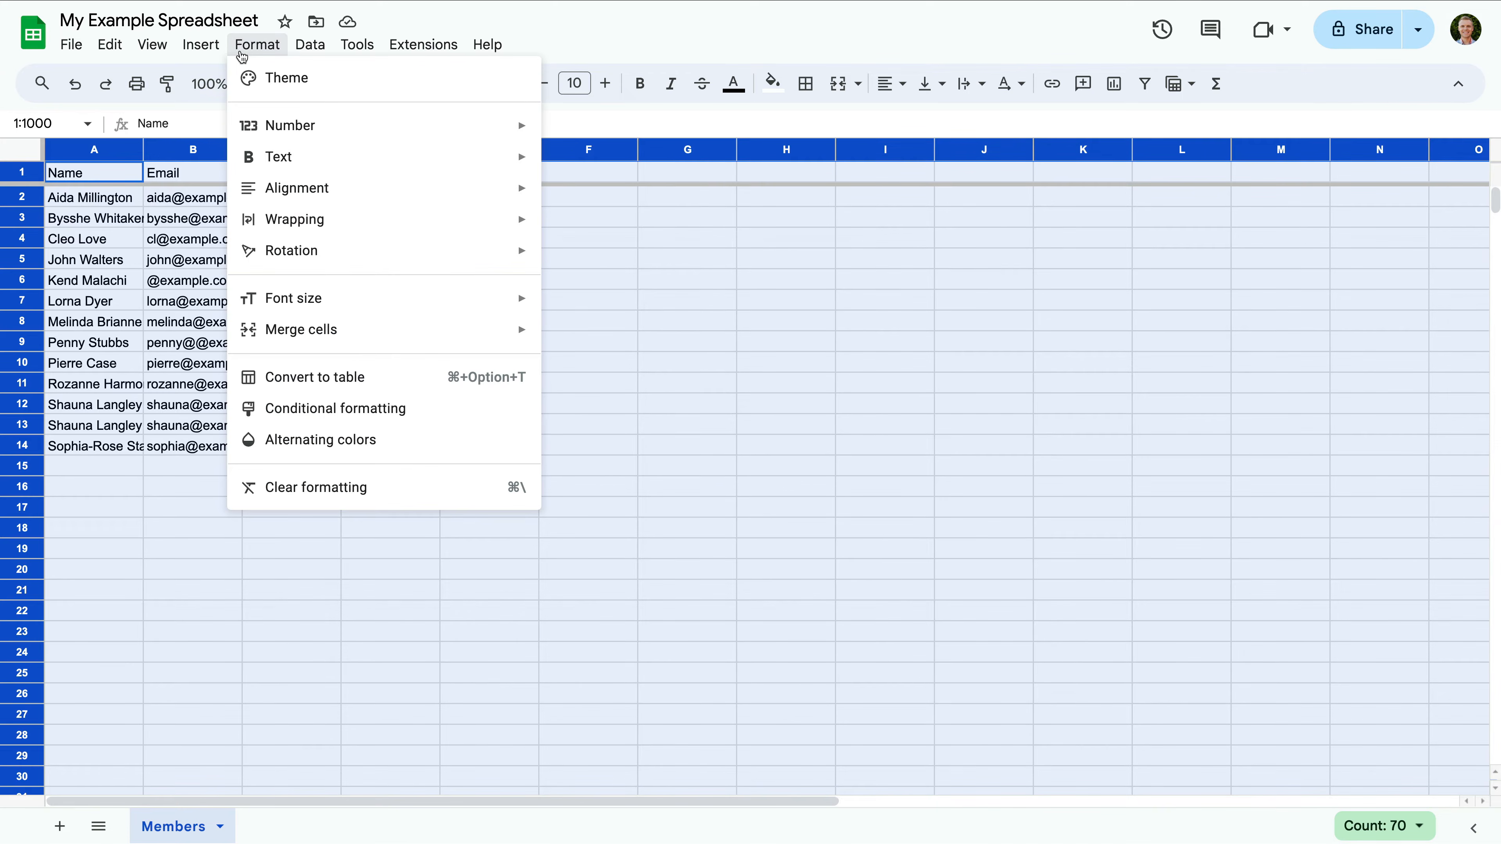
mouse_move(344, 224)
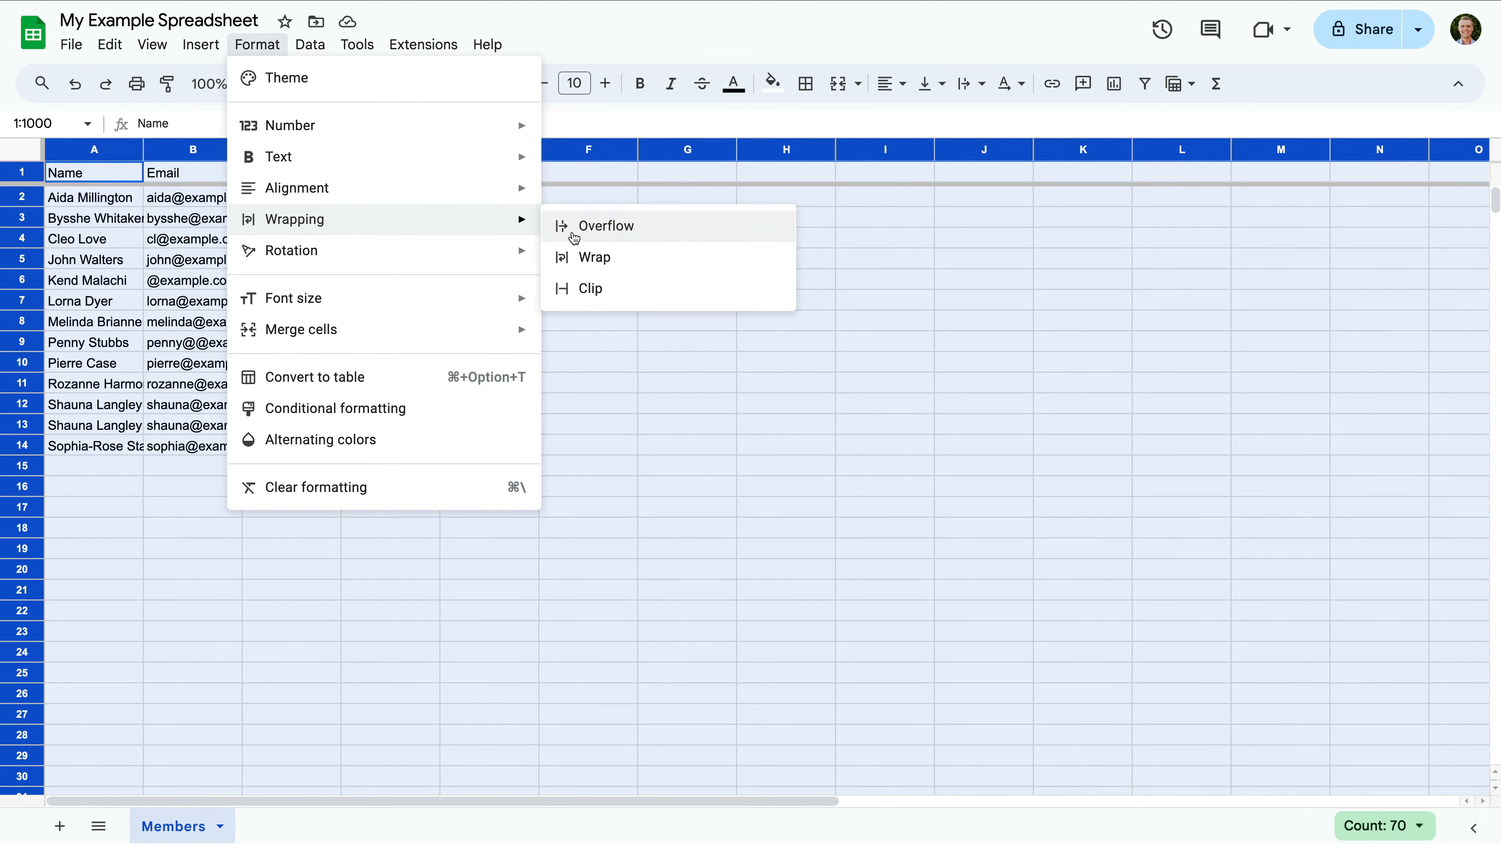
left_click(618, 265)
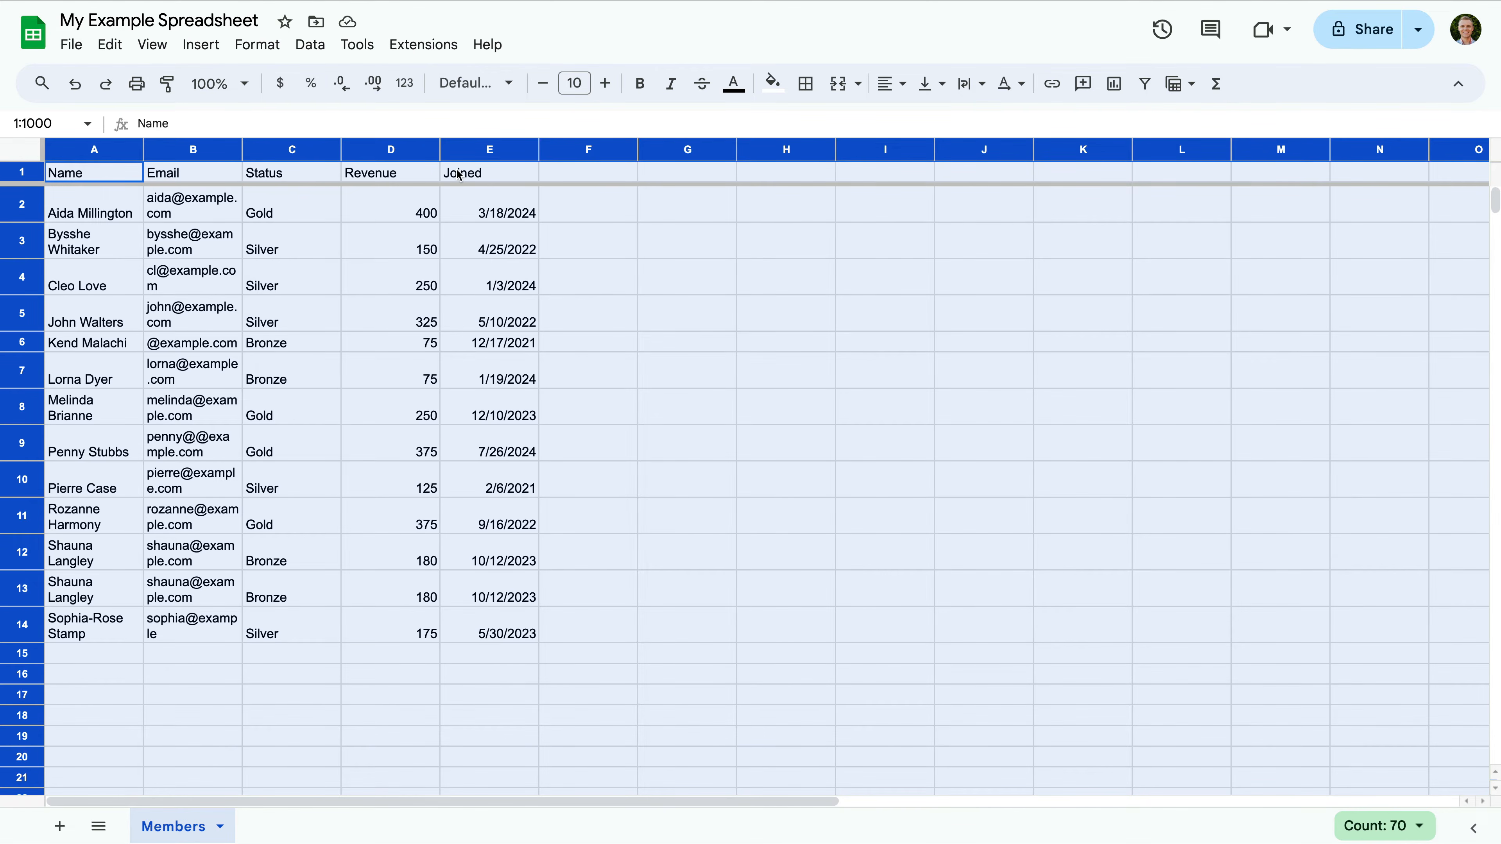
Set the text wrapping of all cells to Overflow and widen all columns equally so the full names and e-mail addresses fit.
left_click(276, 55)
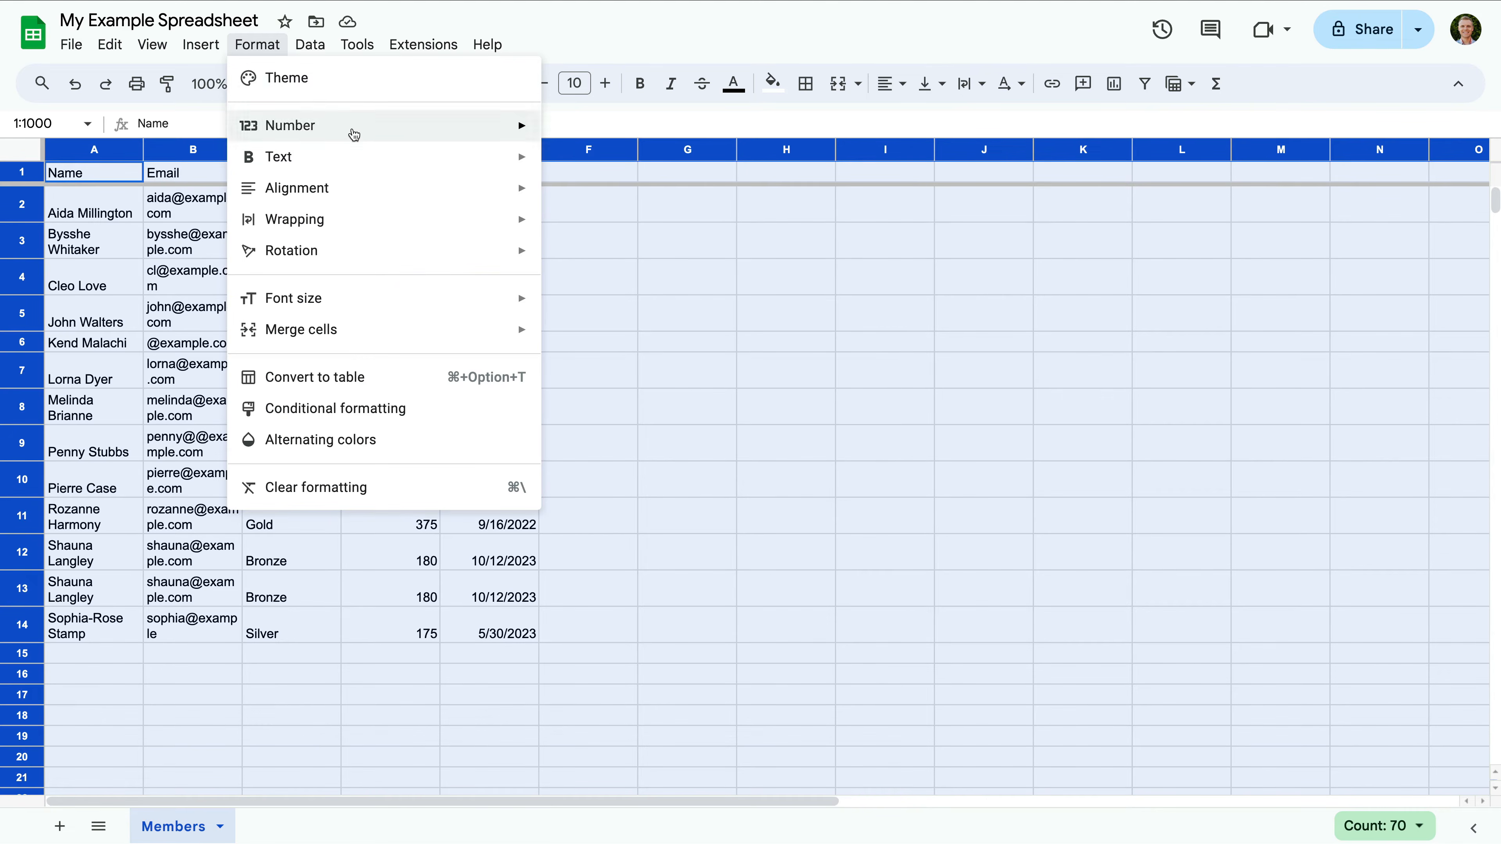
mouse_move(392, 223)
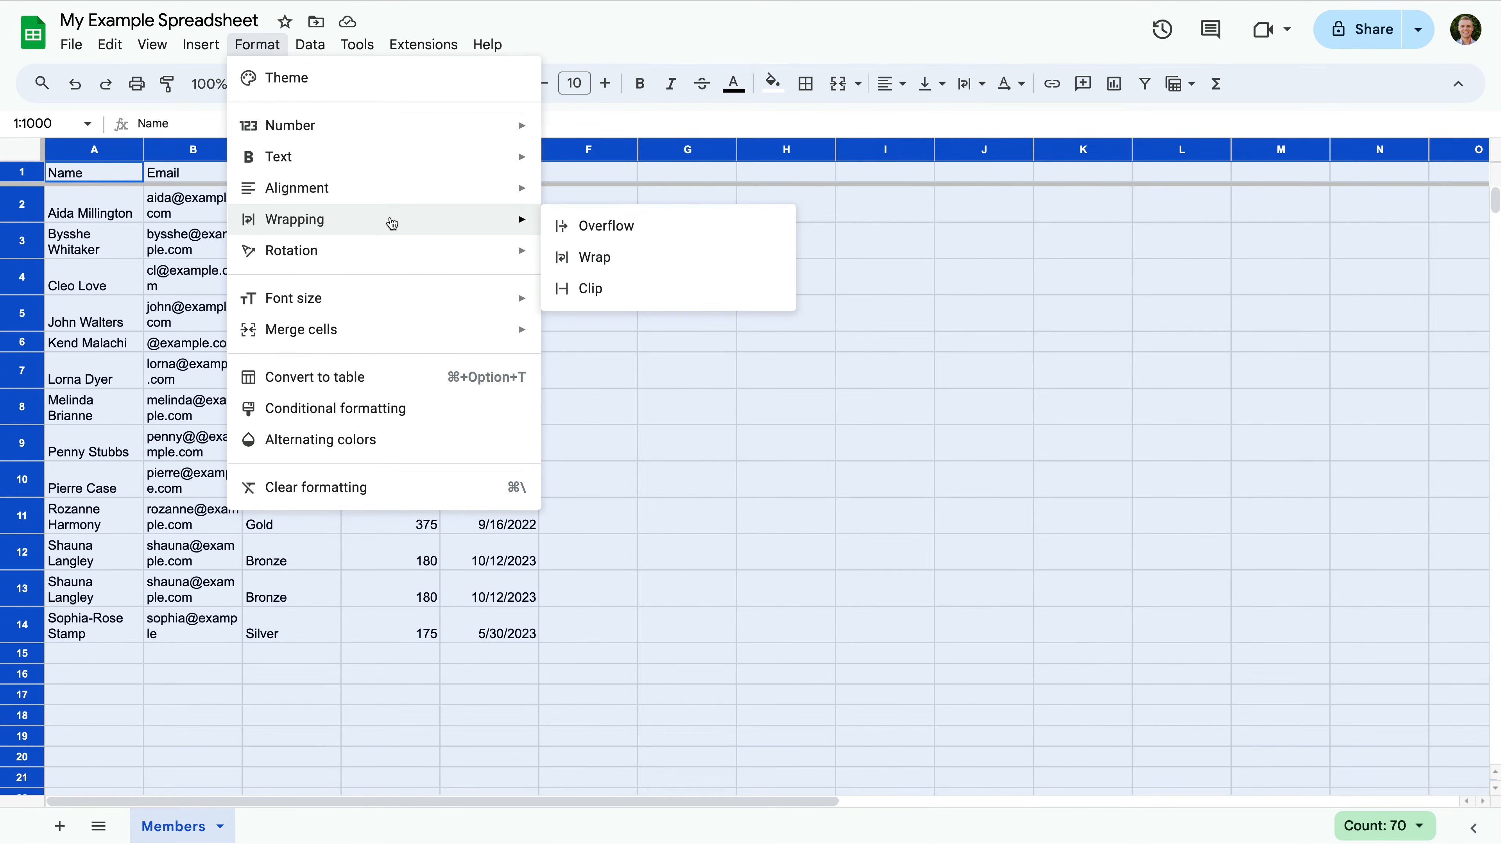
left_click(612, 235)
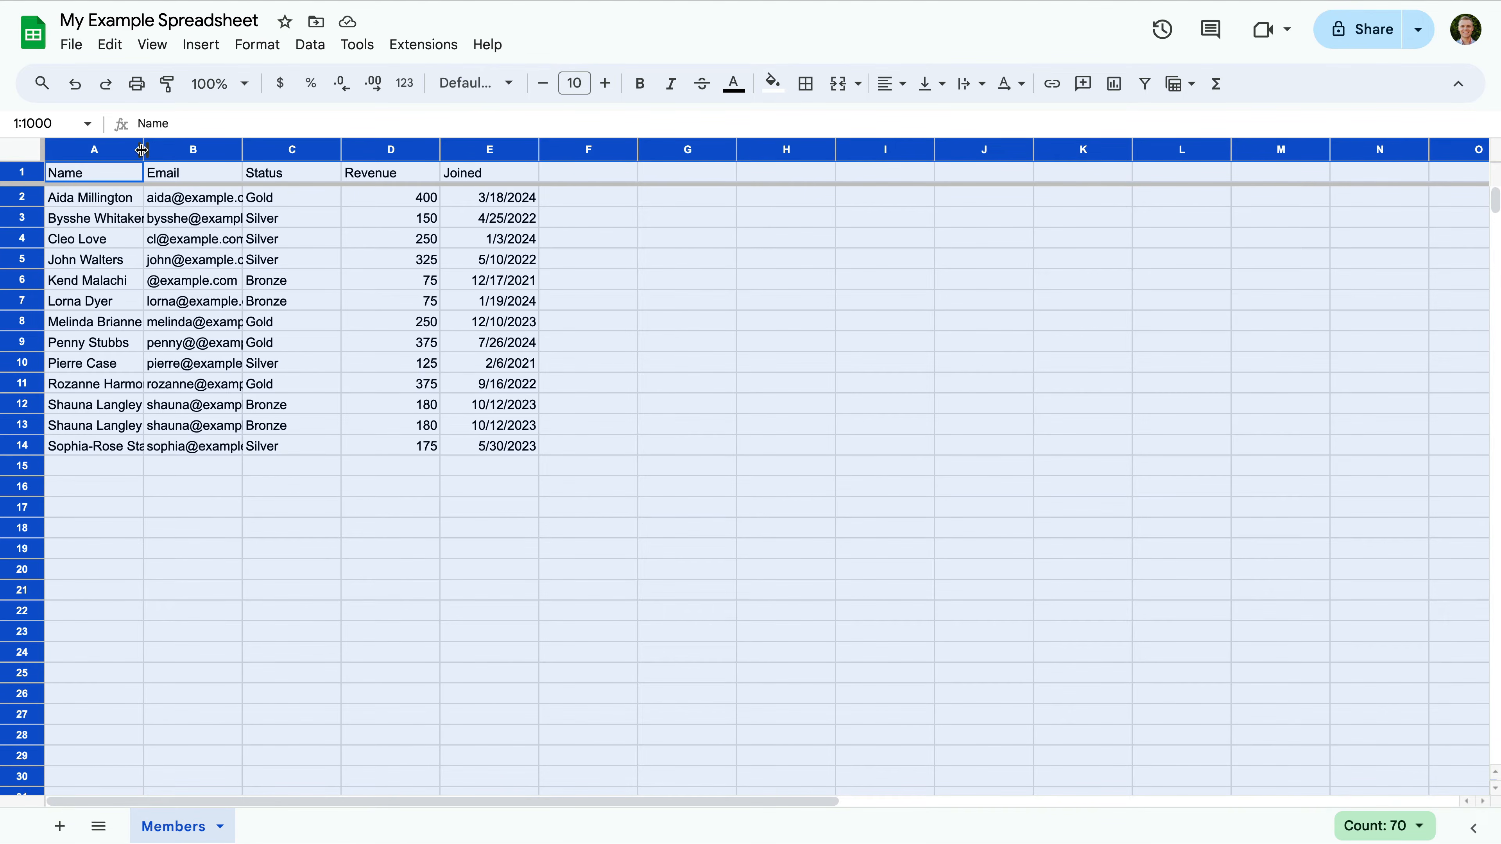
left_click_drag(142, 149, 210, 147)
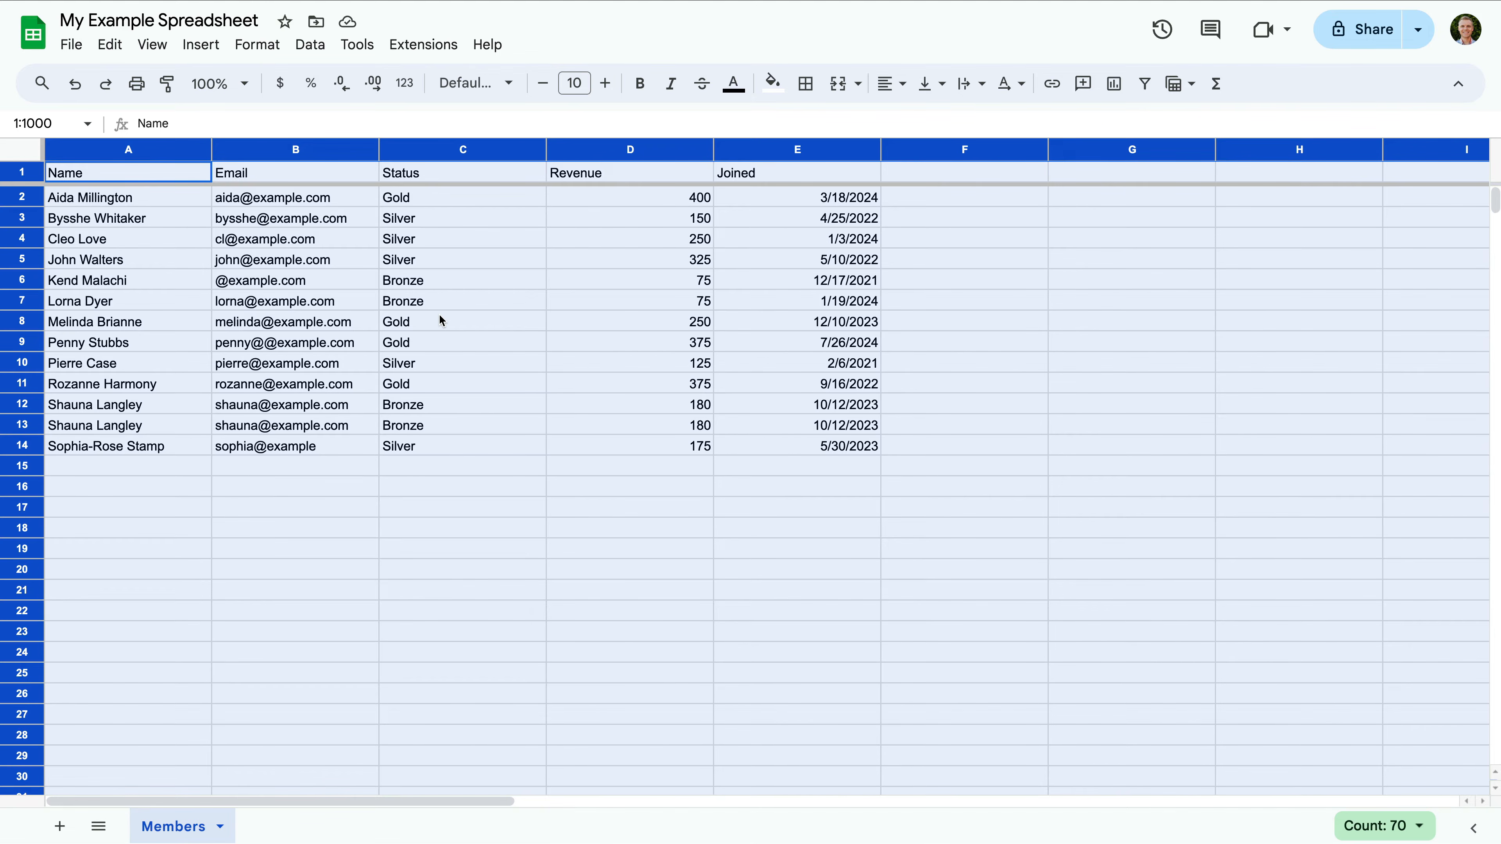
Format header row 1 as bold white text on a dark grey fill.
left_click(32, 173)
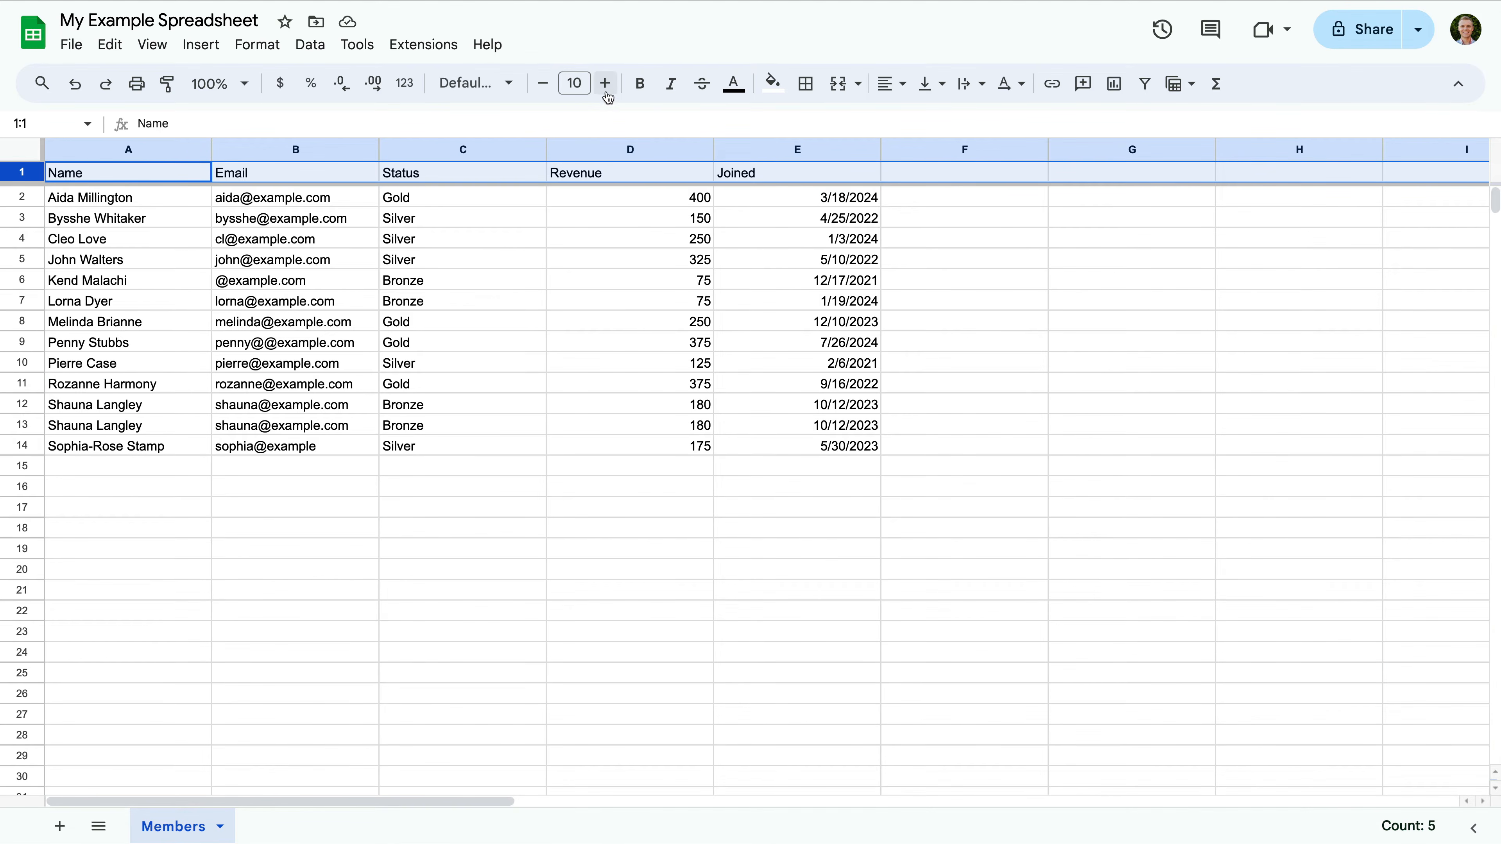
left_click(640, 84)
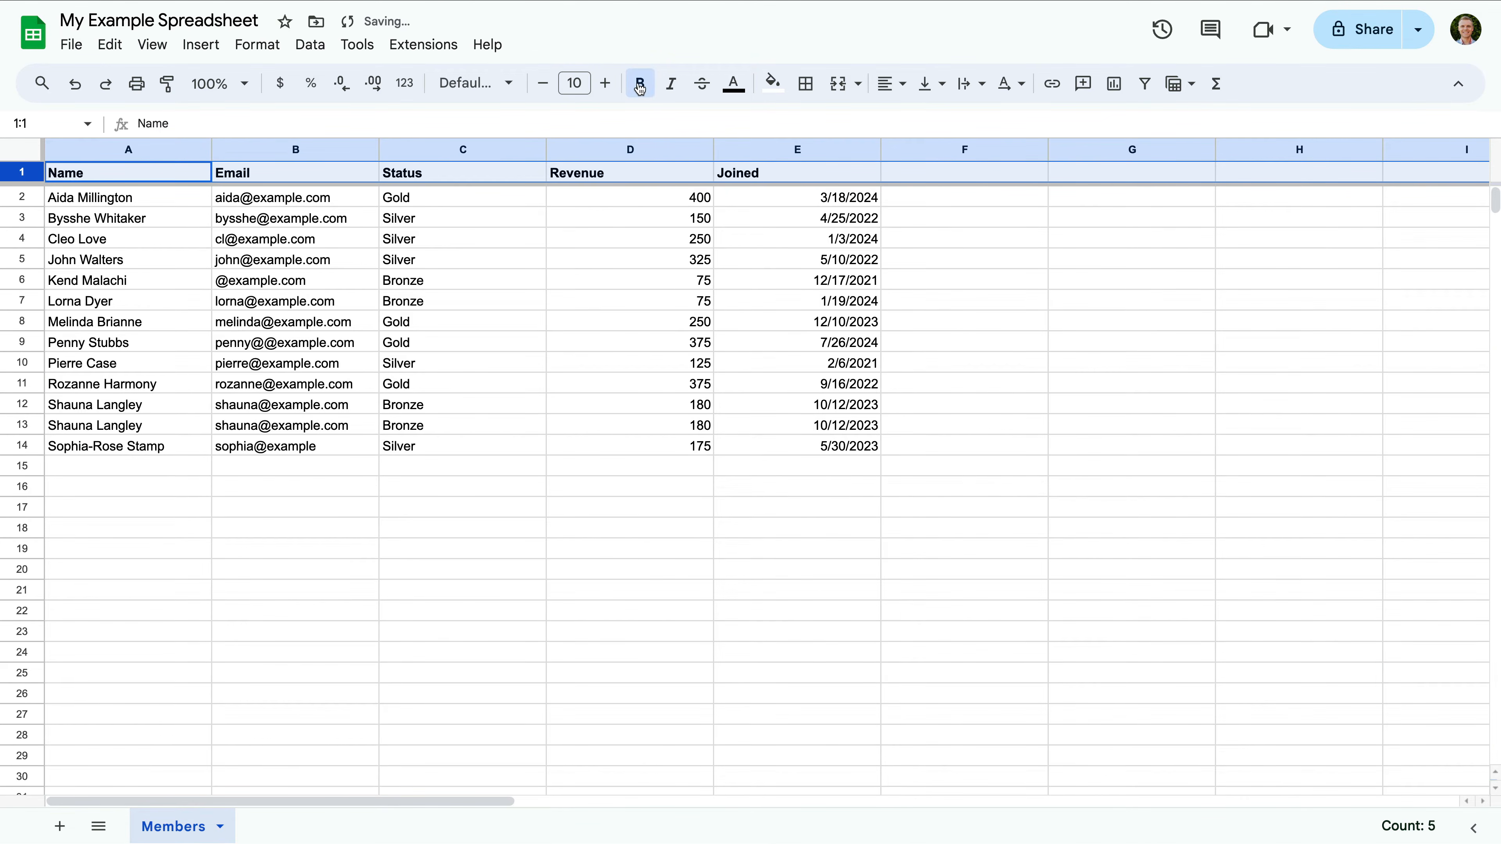
left_click(772, 83)
left_click(828, 151)
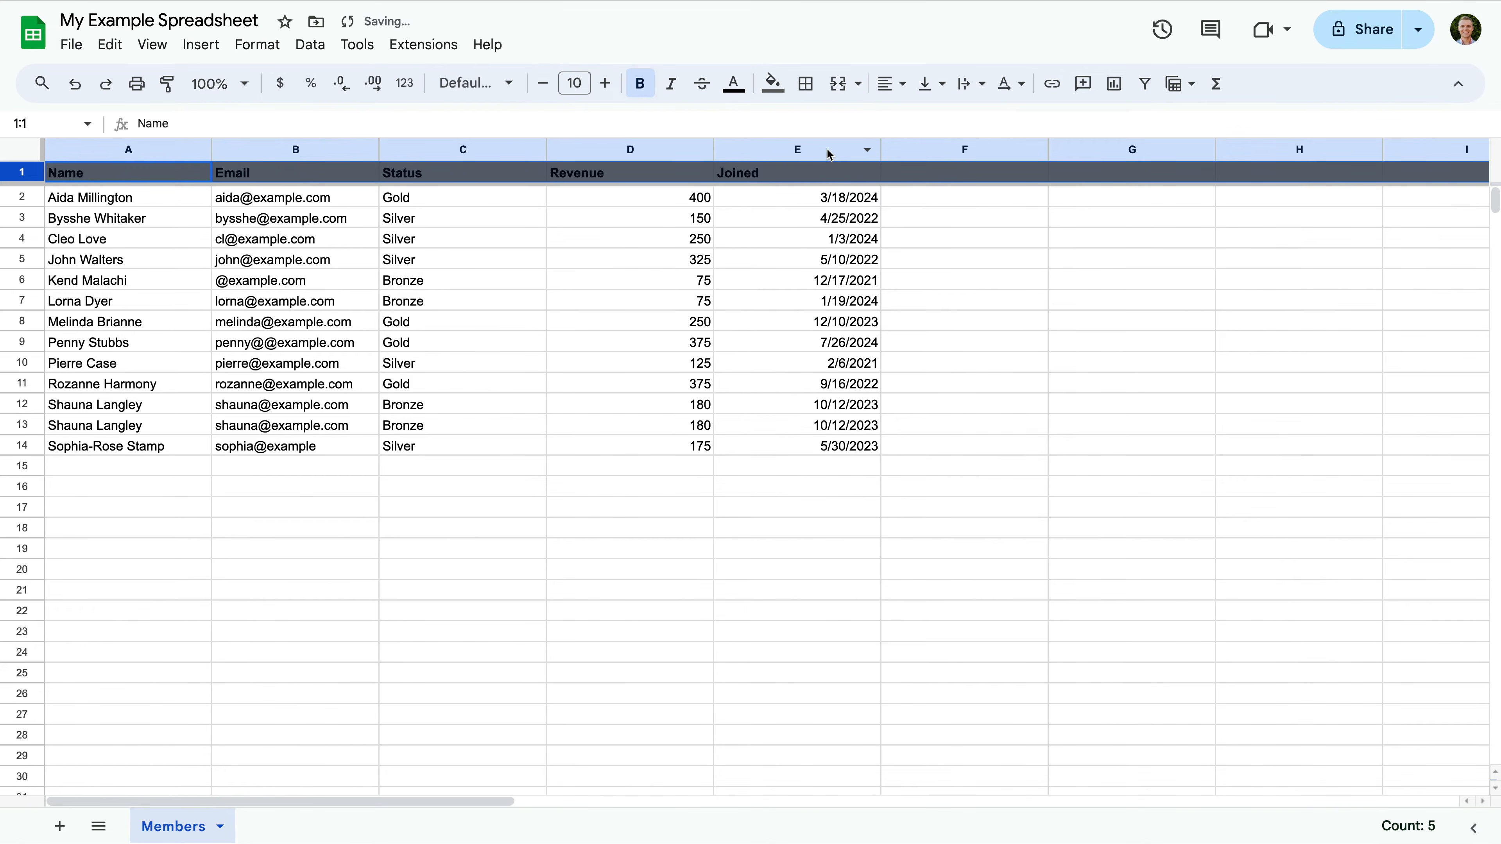
left_click(733, 83)
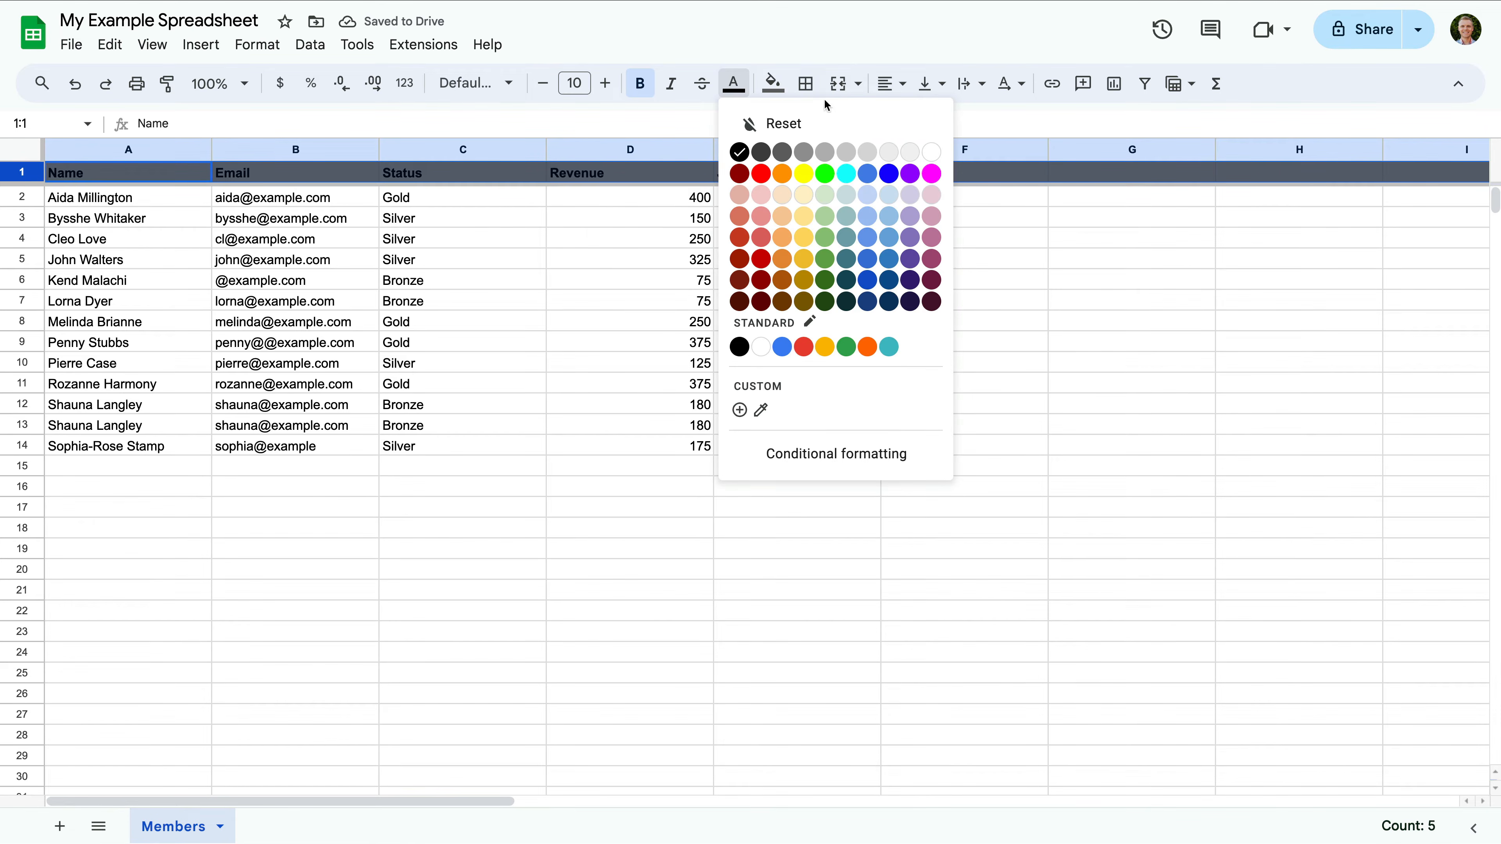
left_click(931, 153)
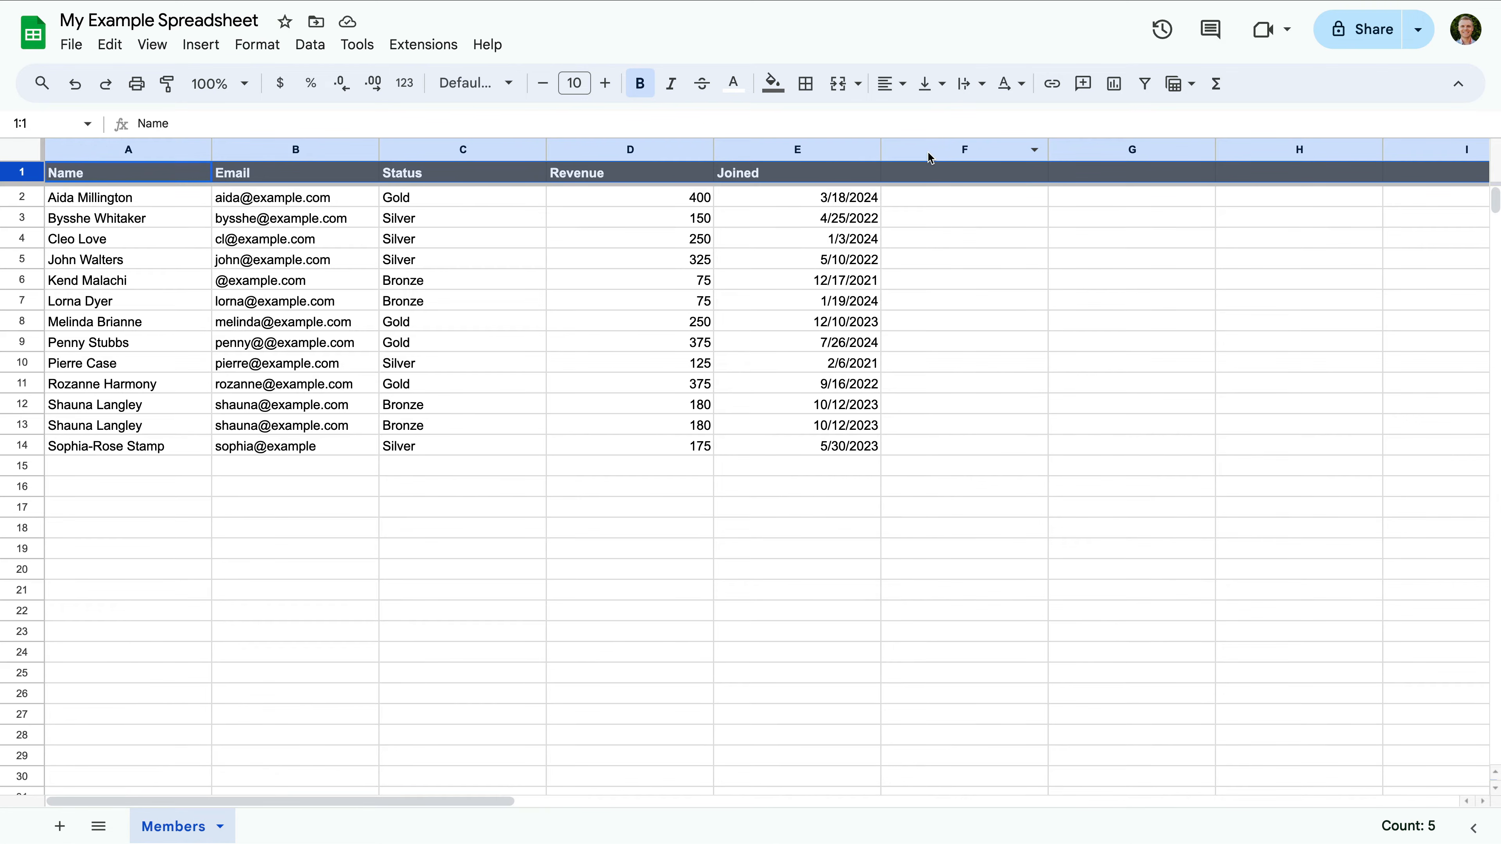
Format the Revenue values in D2:D14 as Currency without decimal places.
left_click(649, 193)
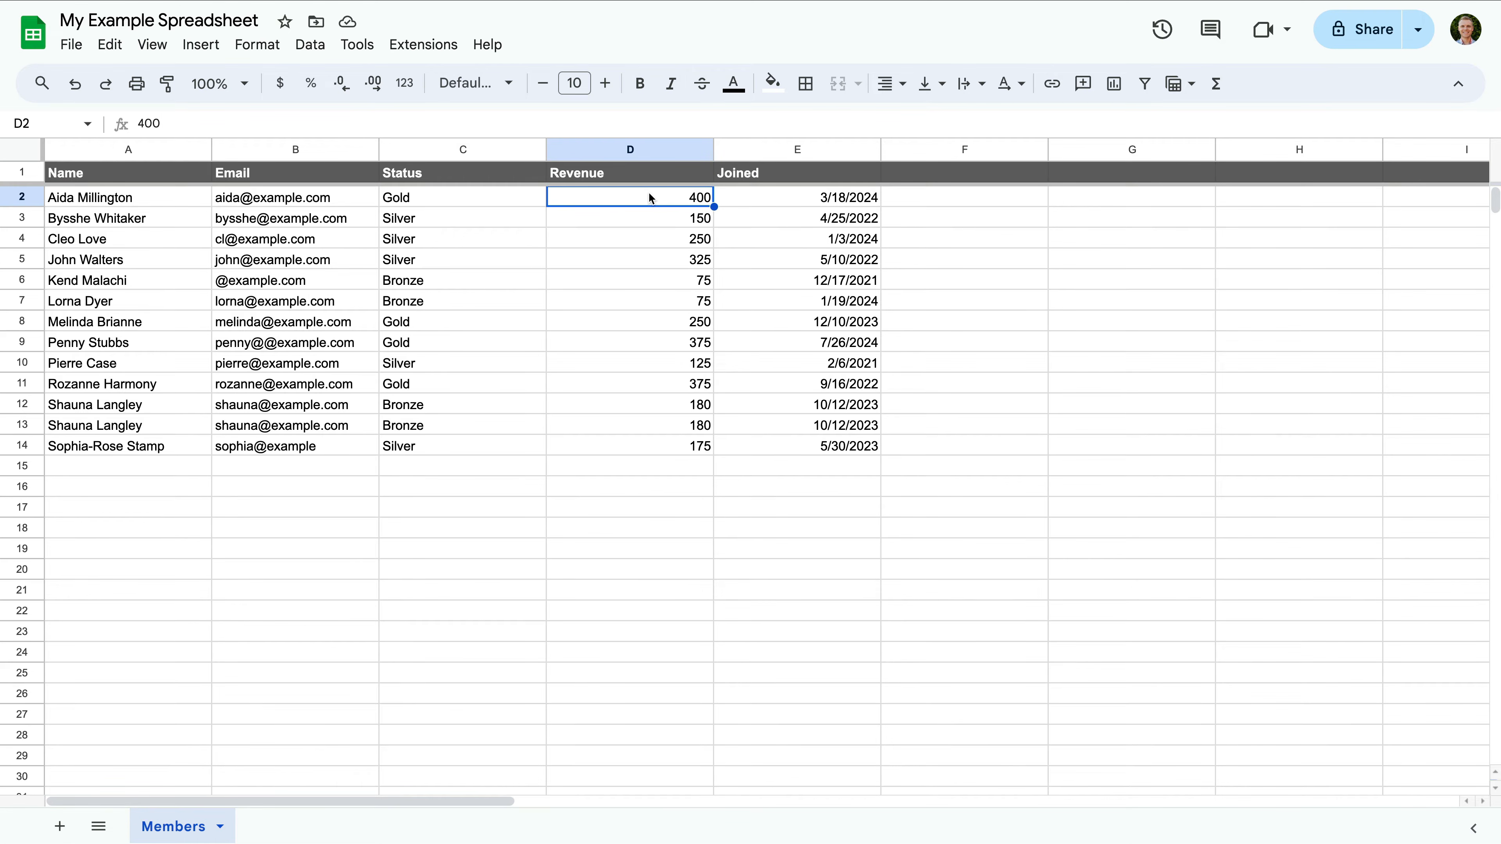
left_click(641, 447, "shift")
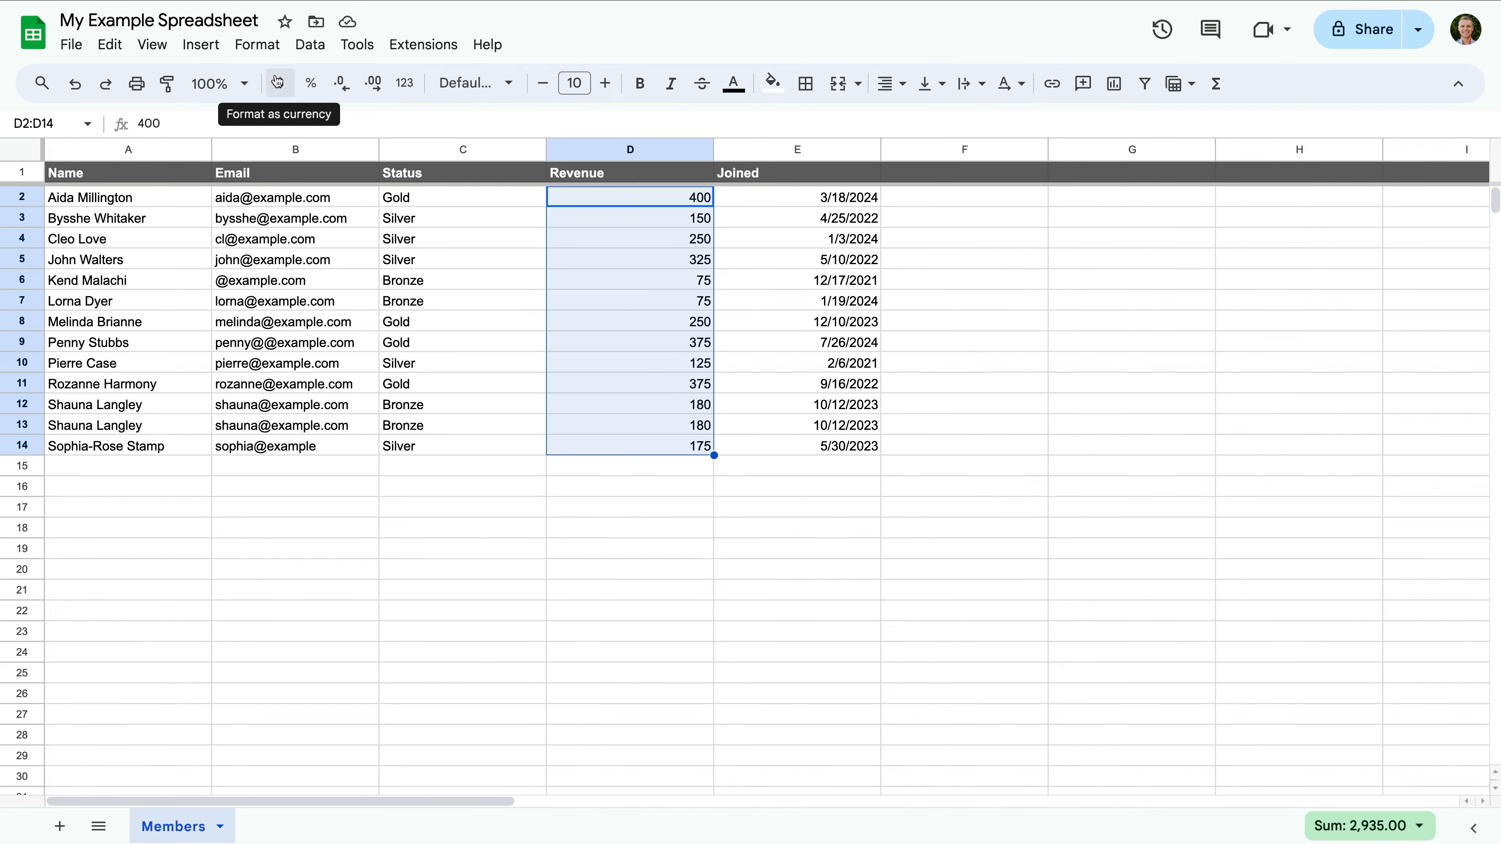
left_click(257, 45)
mouse_move(335, 134)
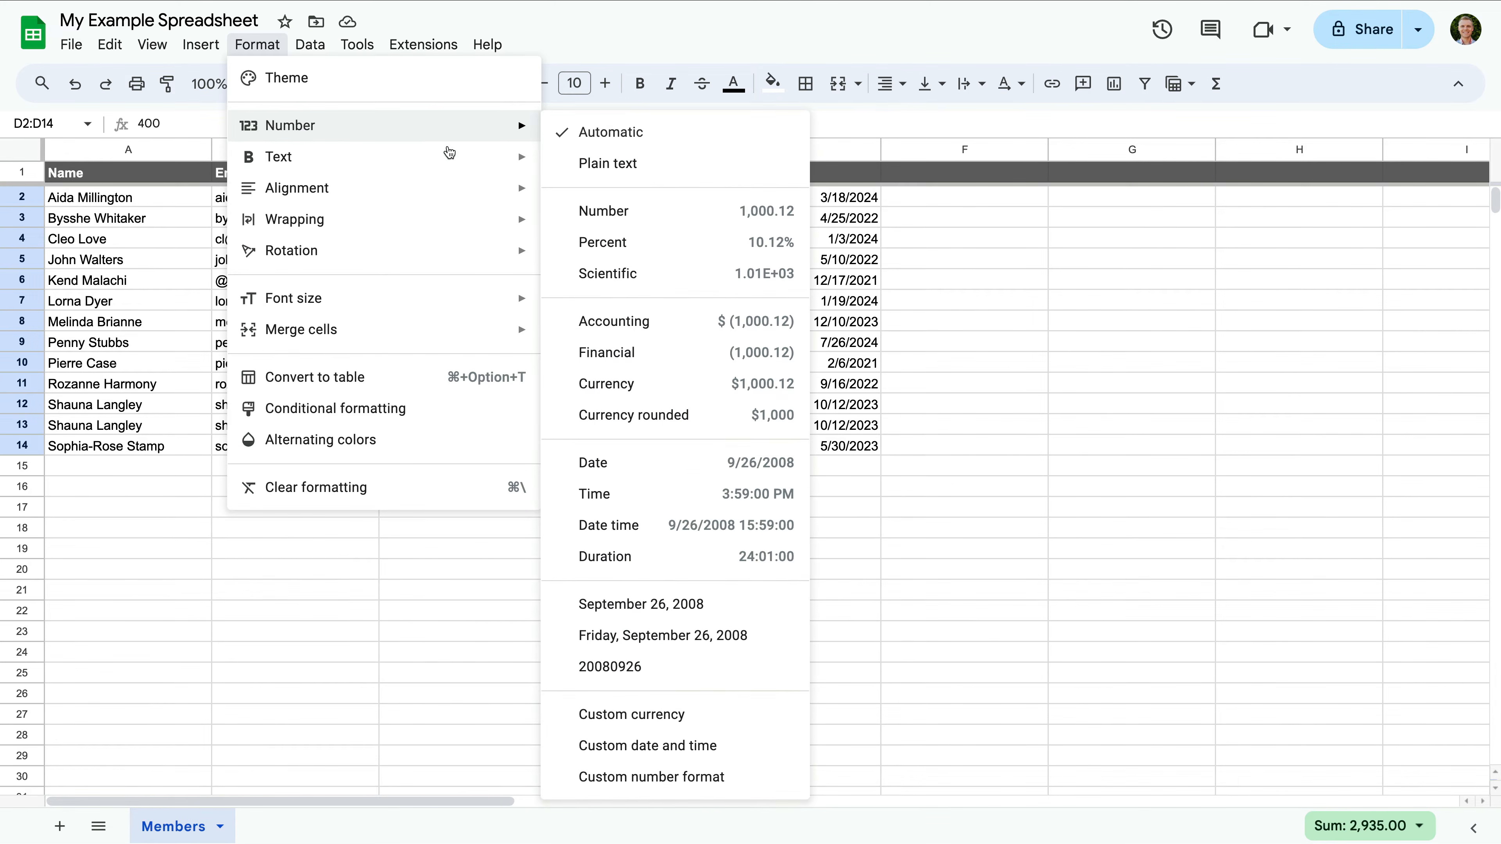
left_click(673, 383)
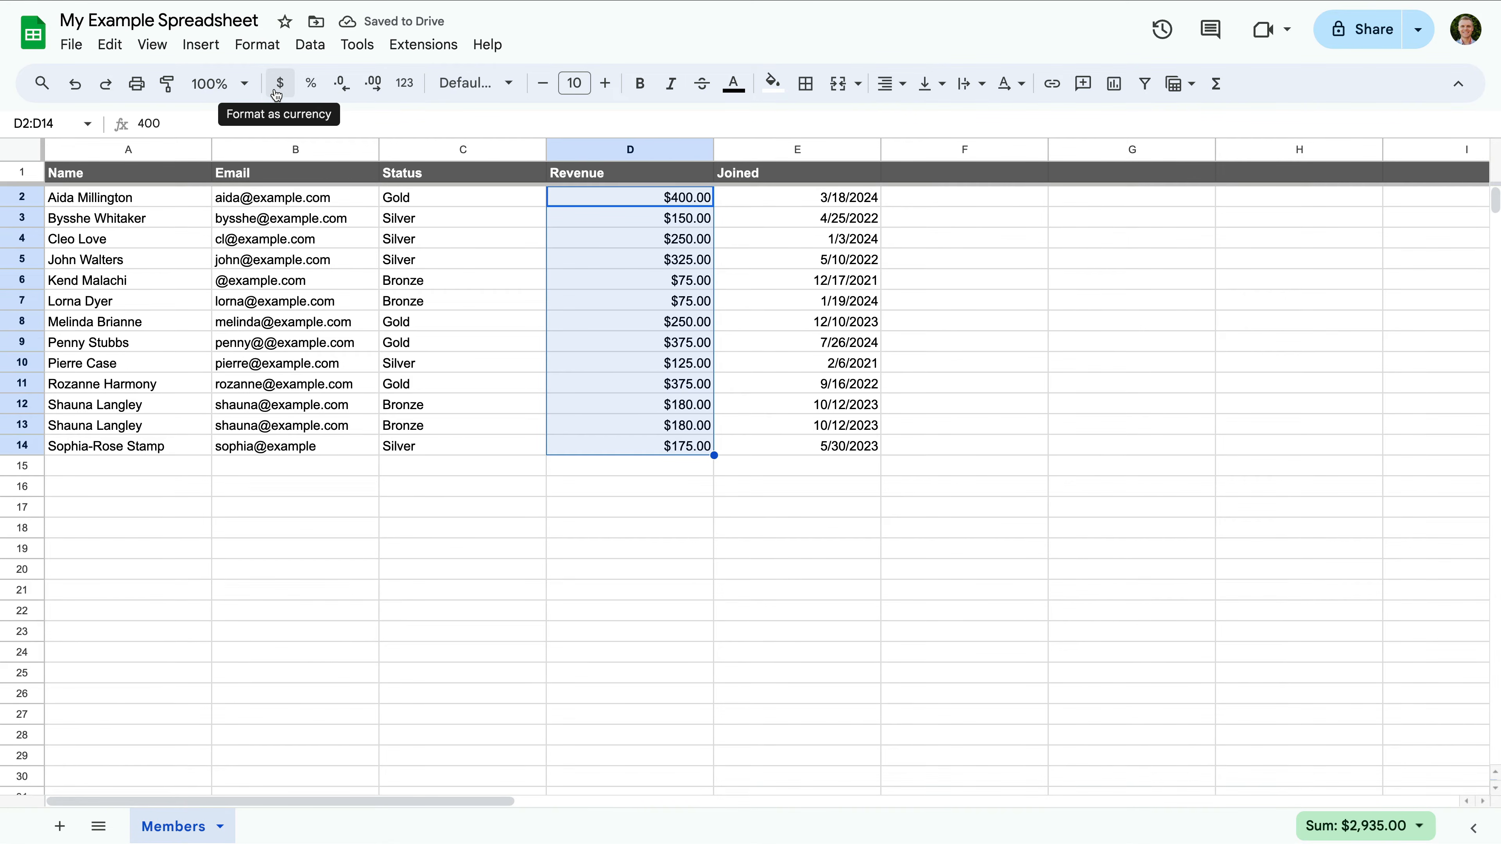
left_click(344, 92)
left_click(345, 92)
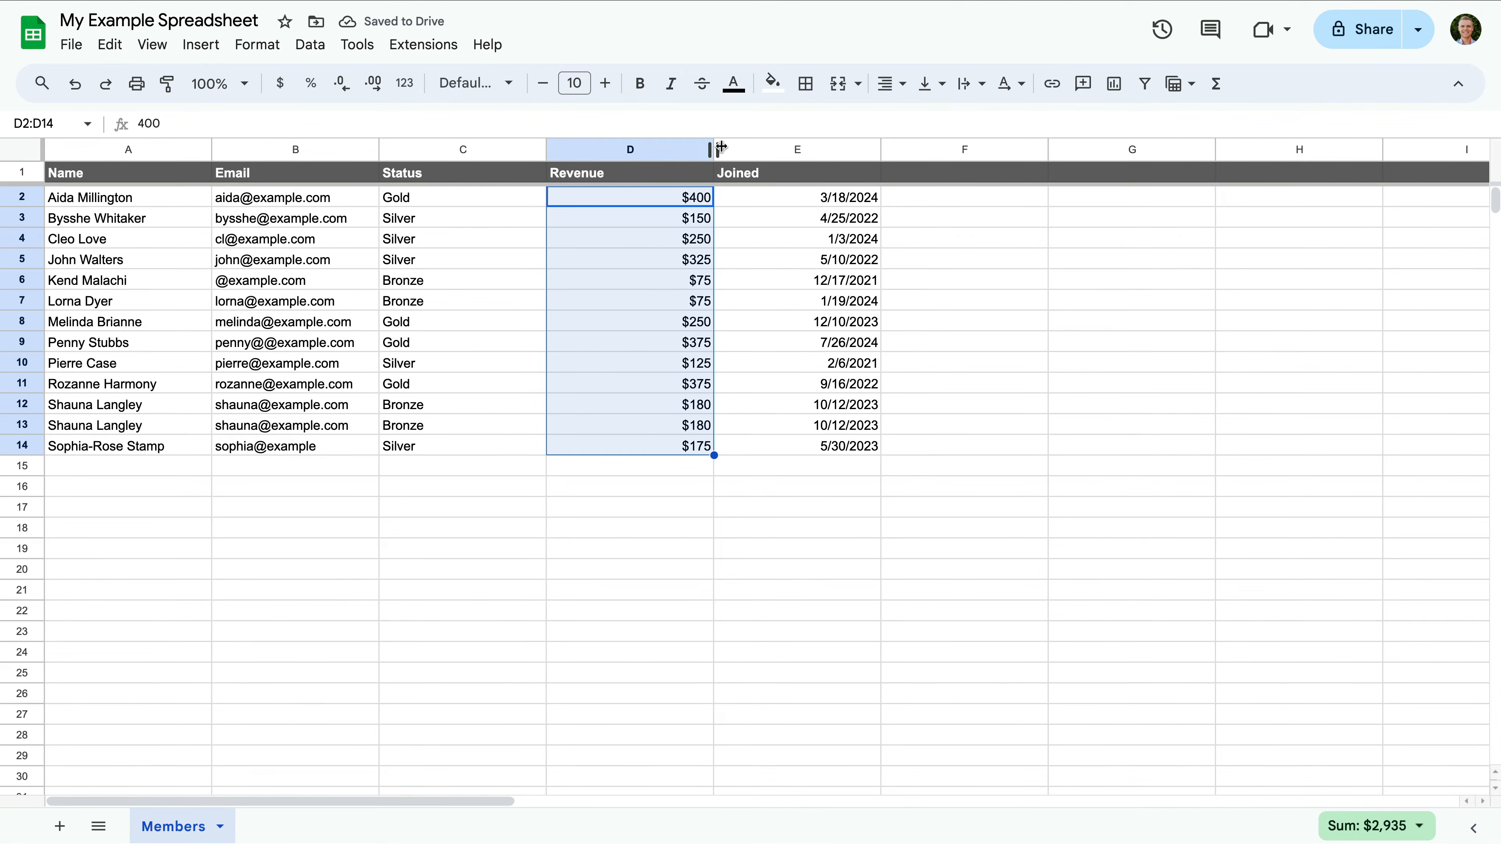
Apply the custom date format Month (August) Day (5), Year (1930) to the Joined column E.
left_click(787, 149)
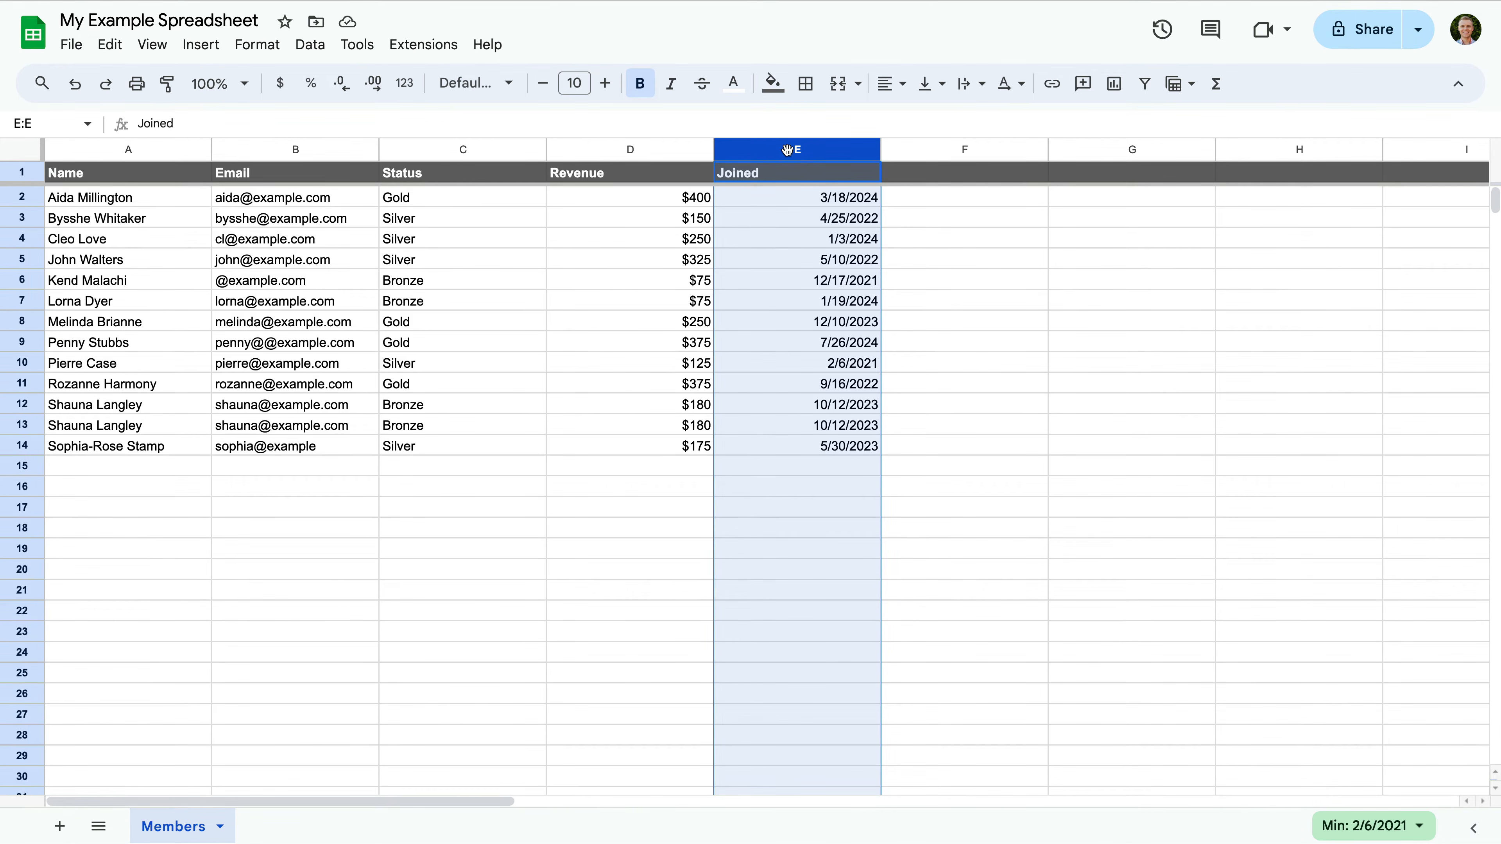
left_click(257, 46)
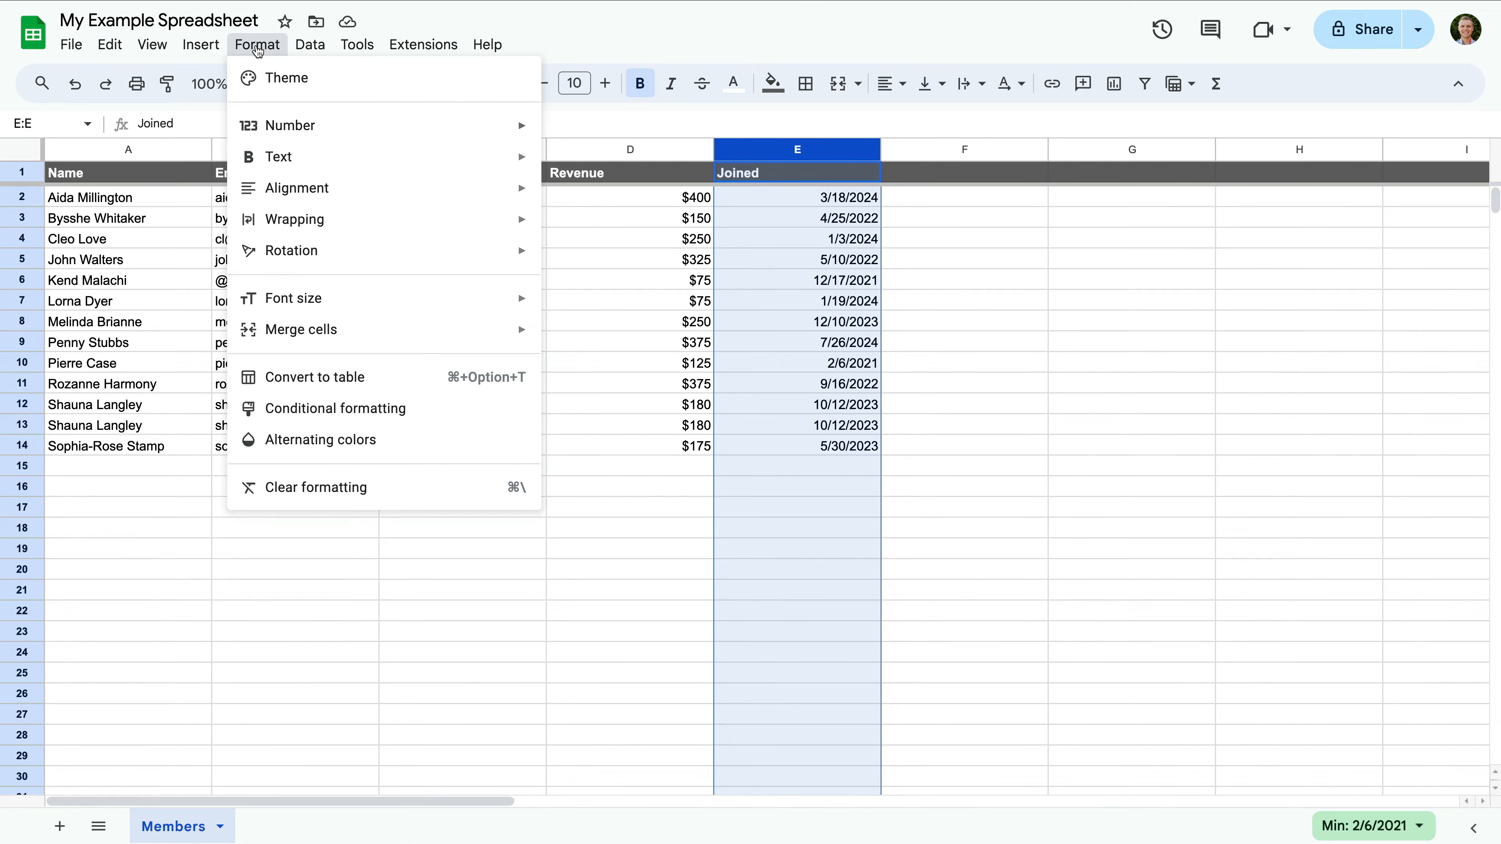
mouse_move(315, 127)
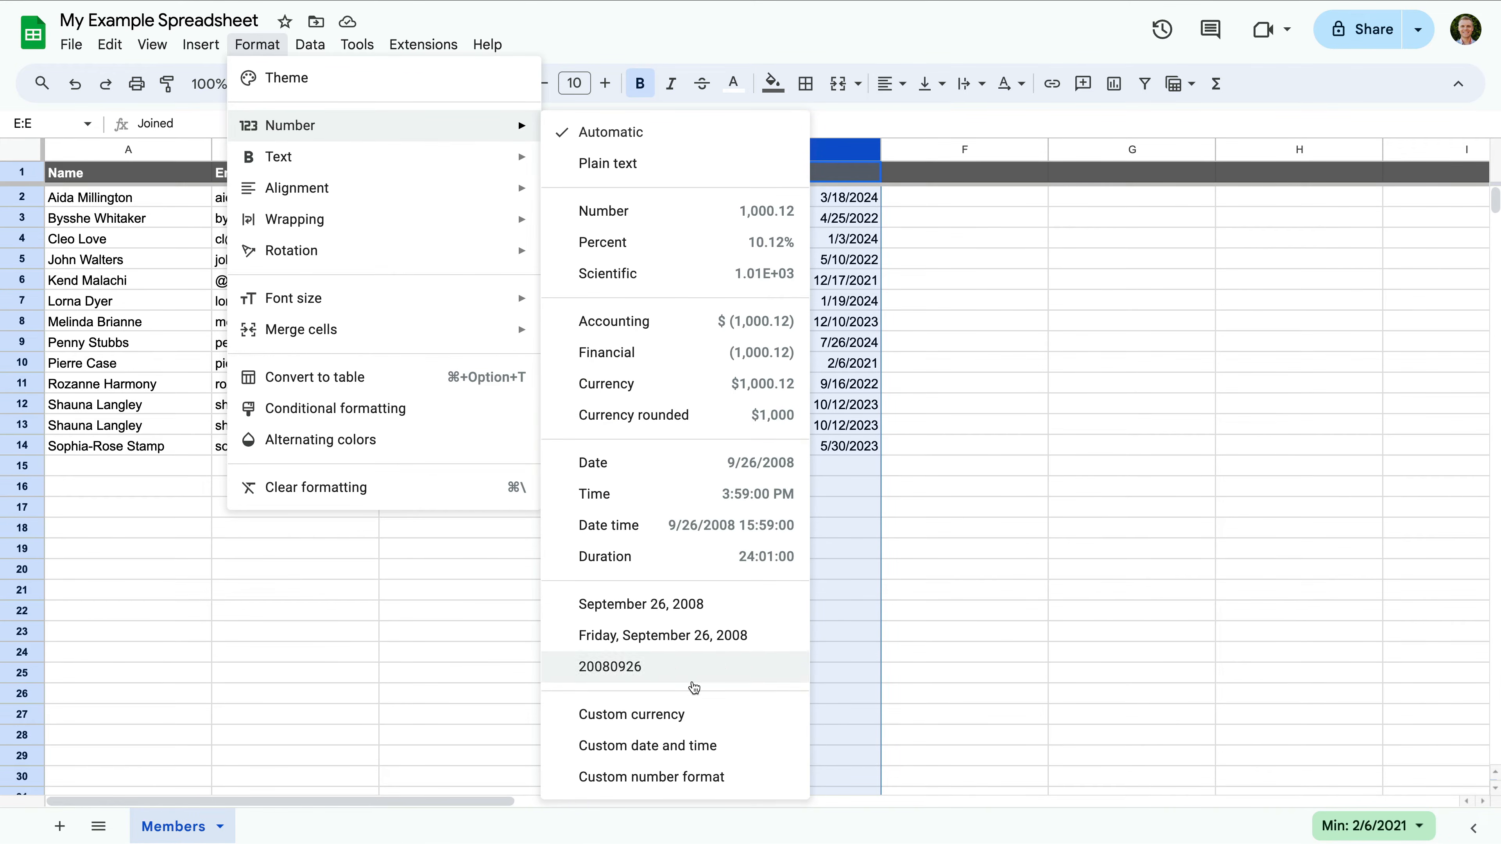
left_click(710, 746)
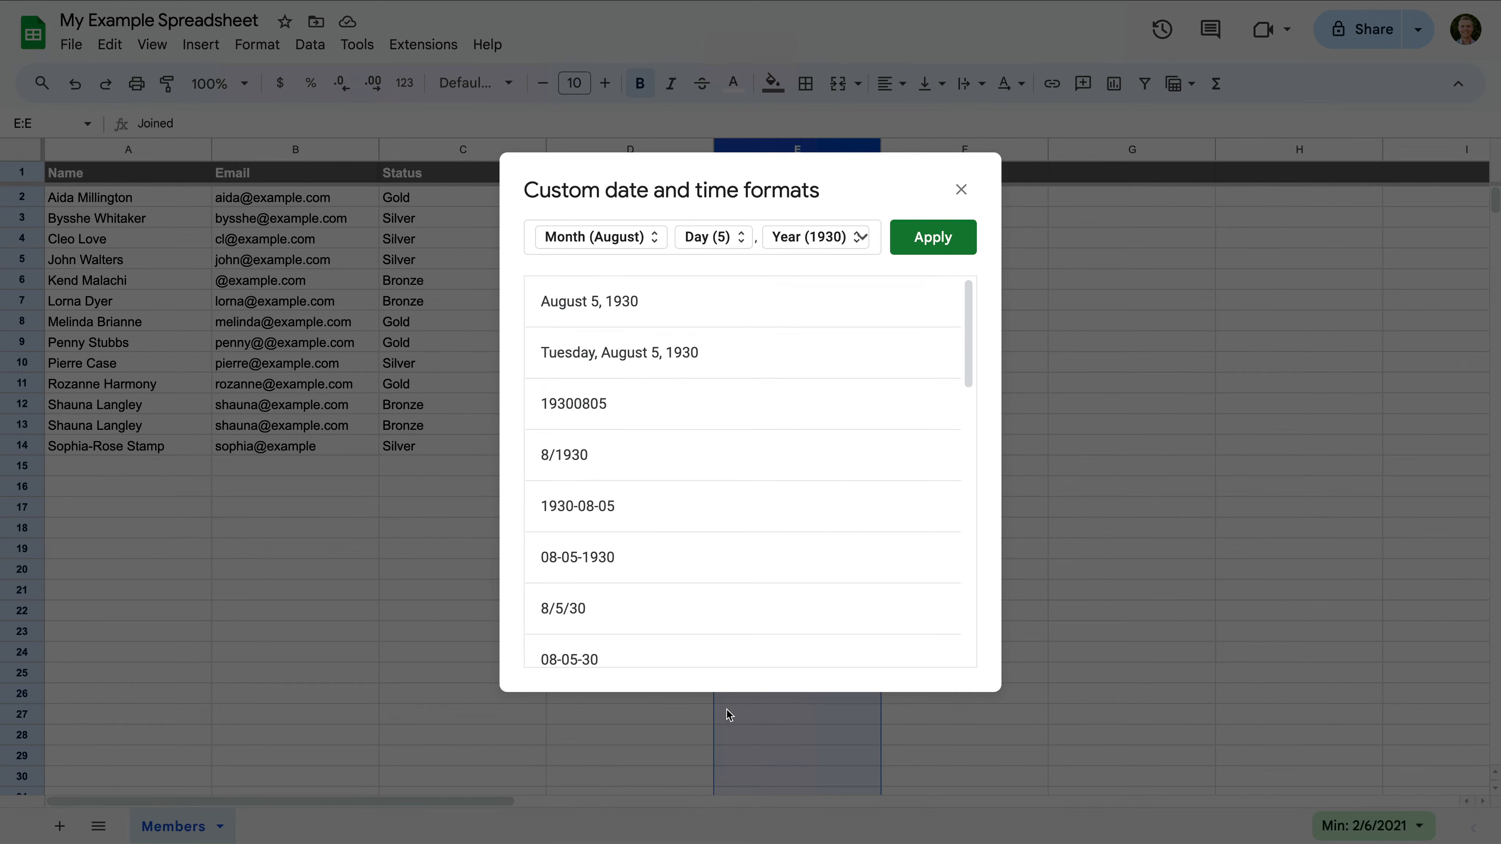
scroll(816, 505, "down", 5)
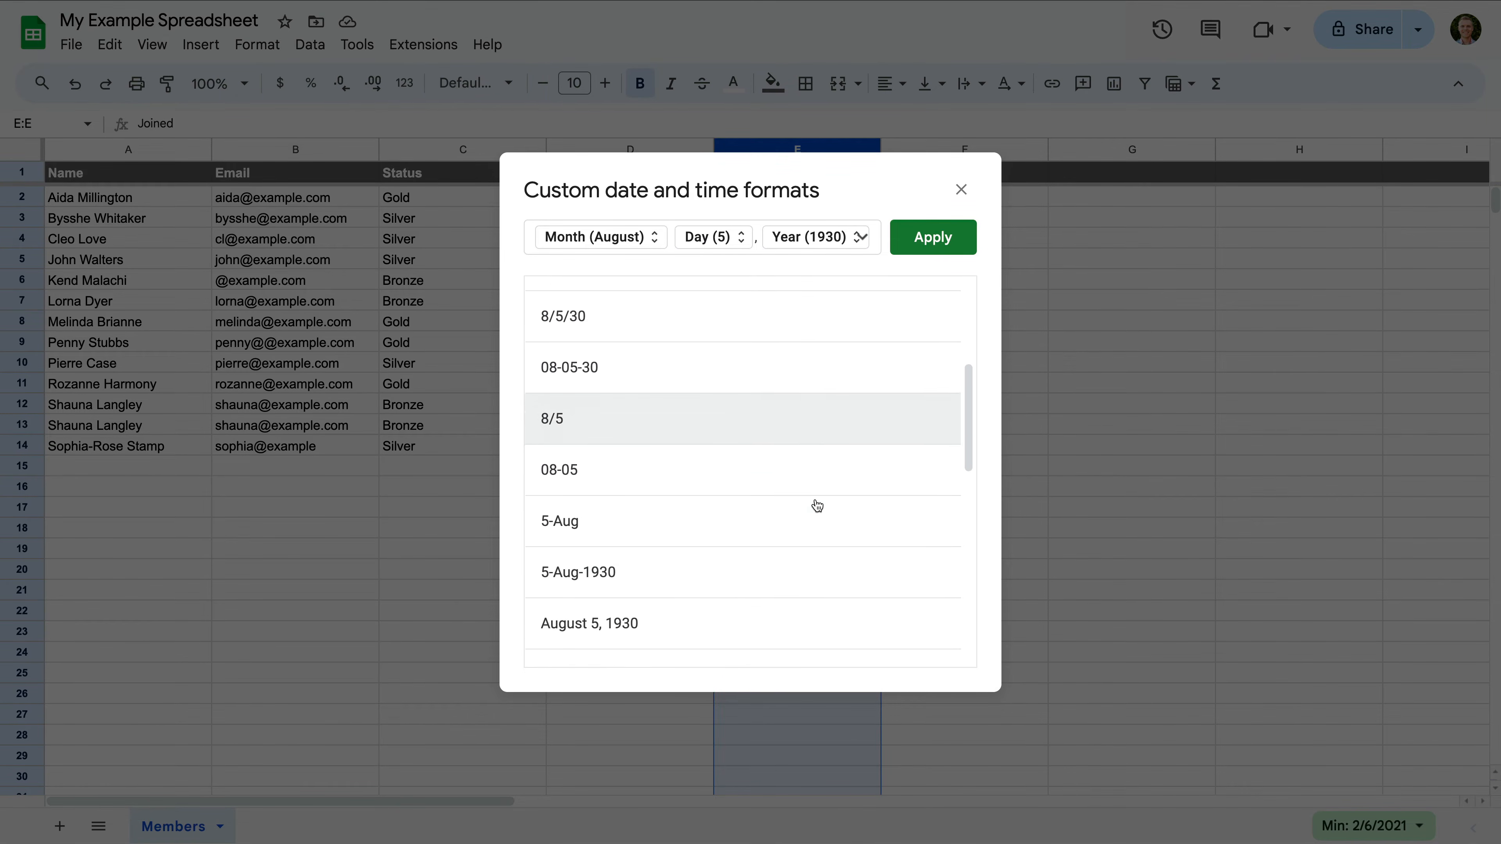
scroll(817, 505, "down", 8)
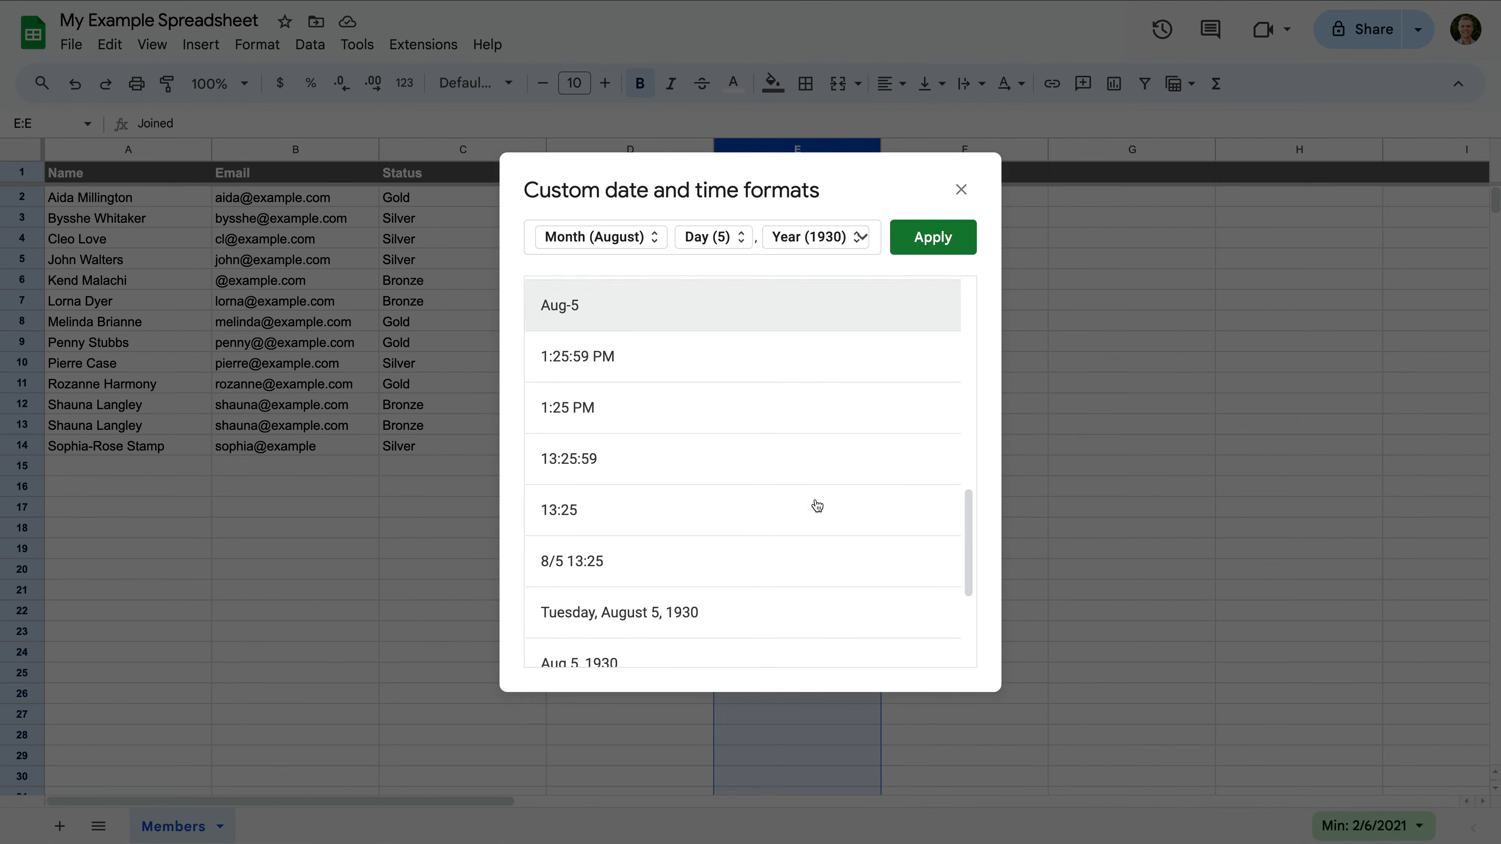
scroll(818, 507, "up", 1)
scroll(817, 505, "up", 3)
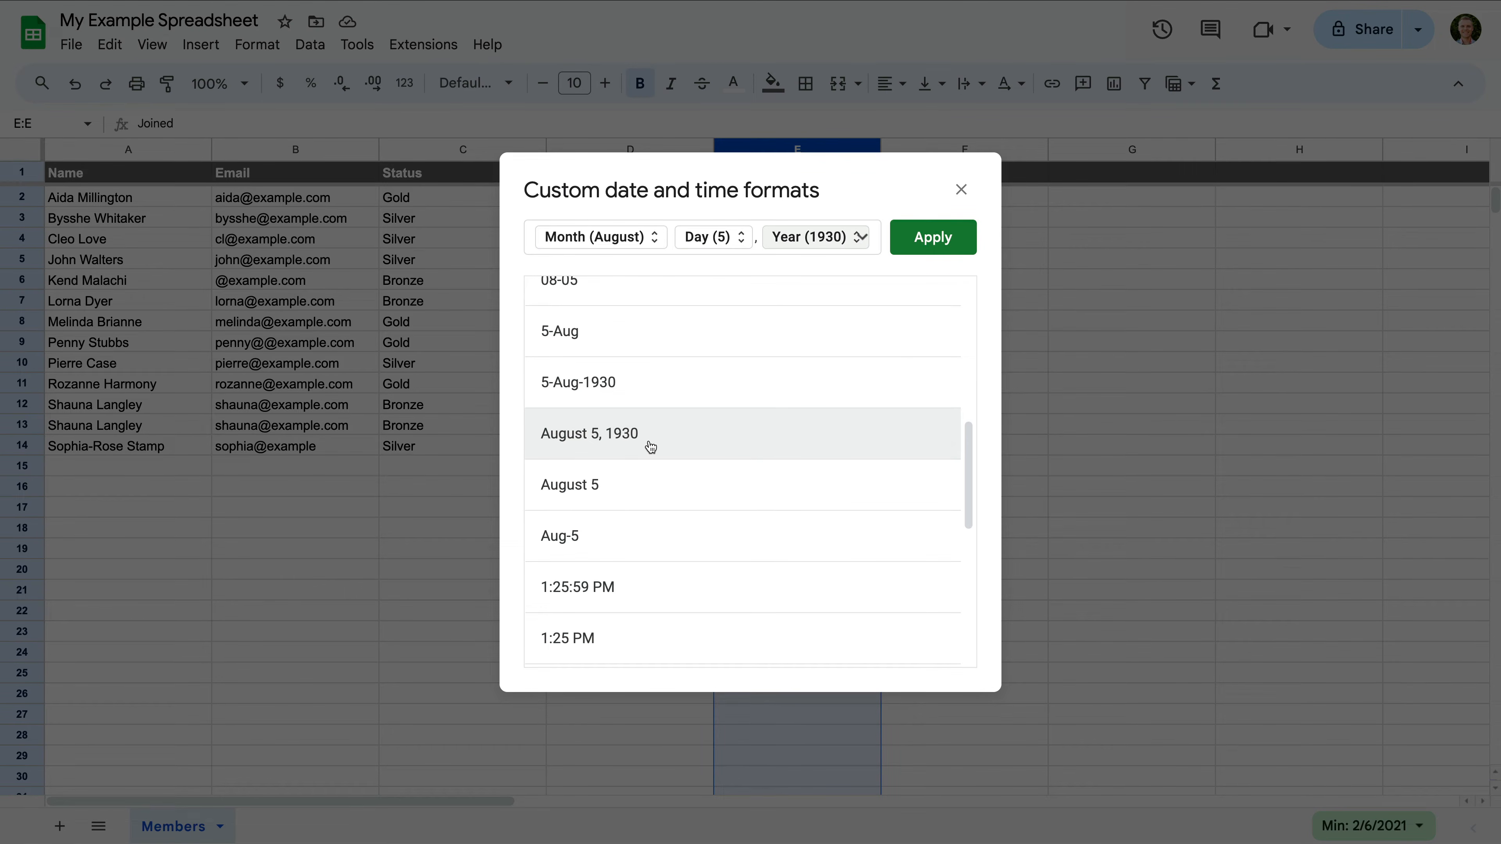
left_click(927, 247)
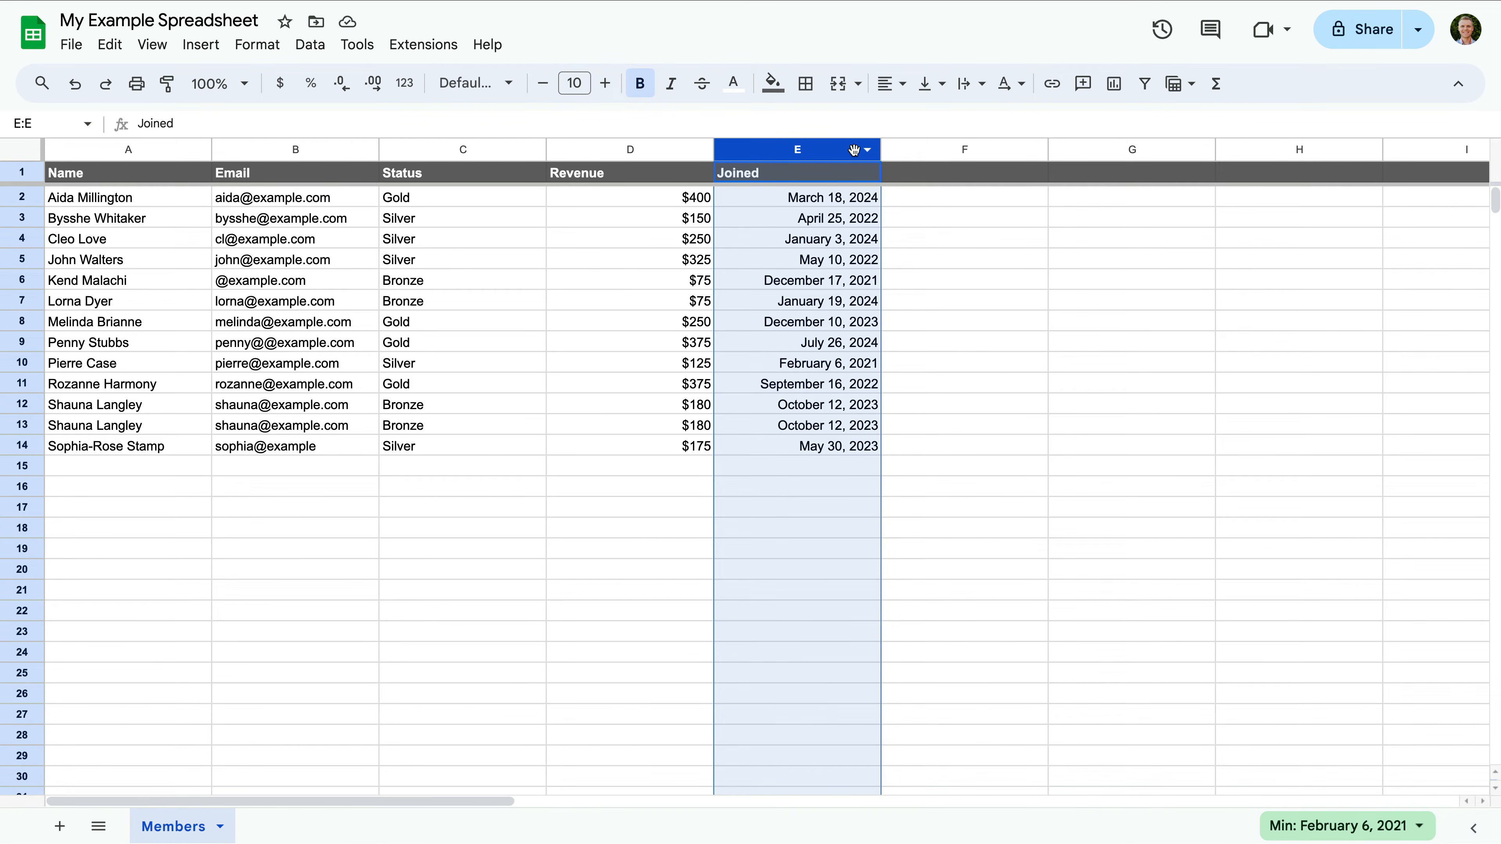
Sort the sheet by the Joined column from A to Z, and re-sort it from Z to A.
left_click(868, 151)
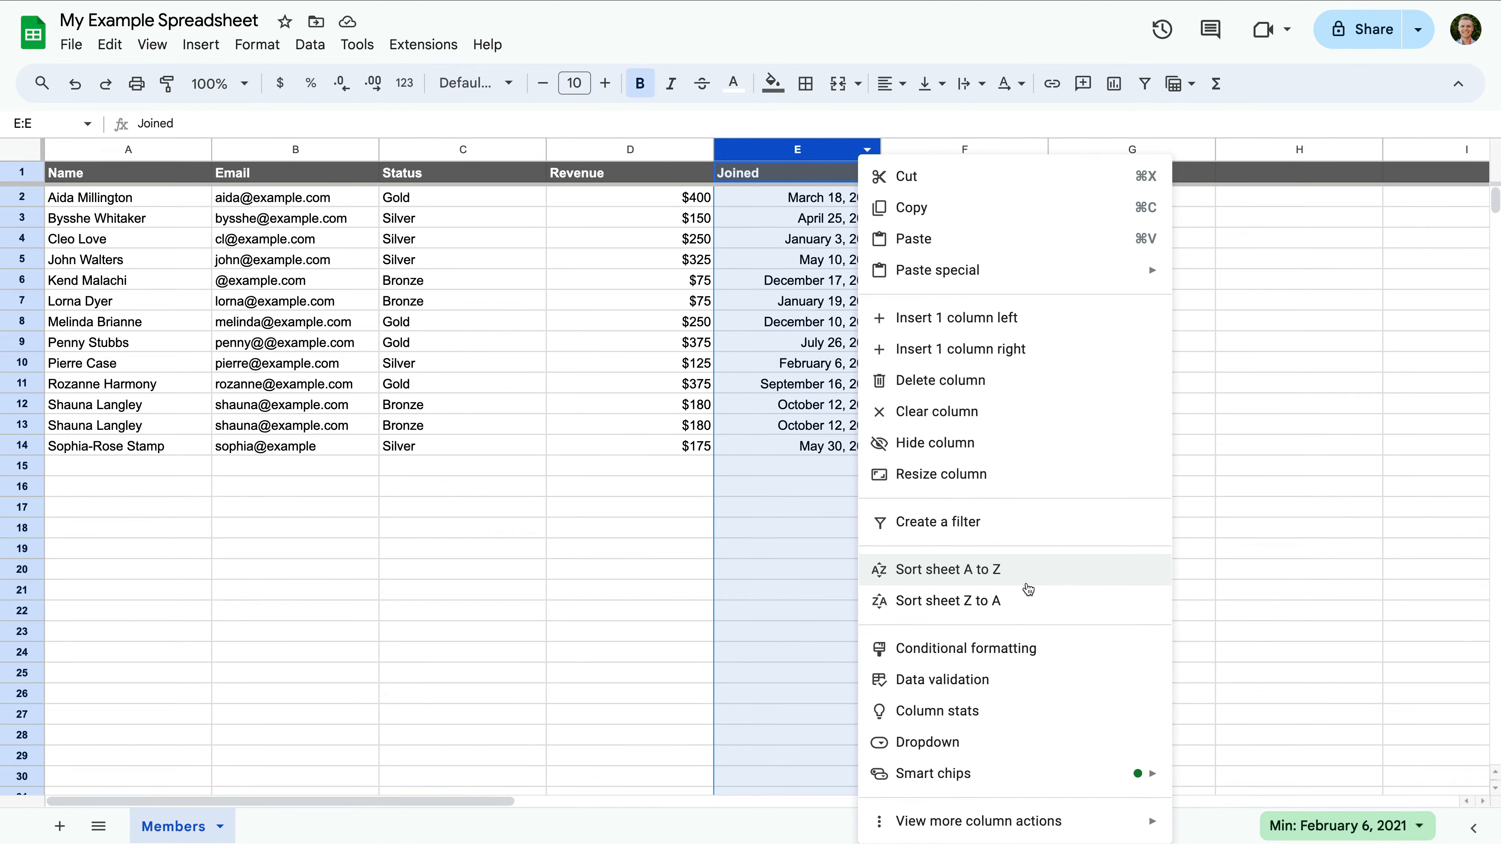
left_click(1007, 580)
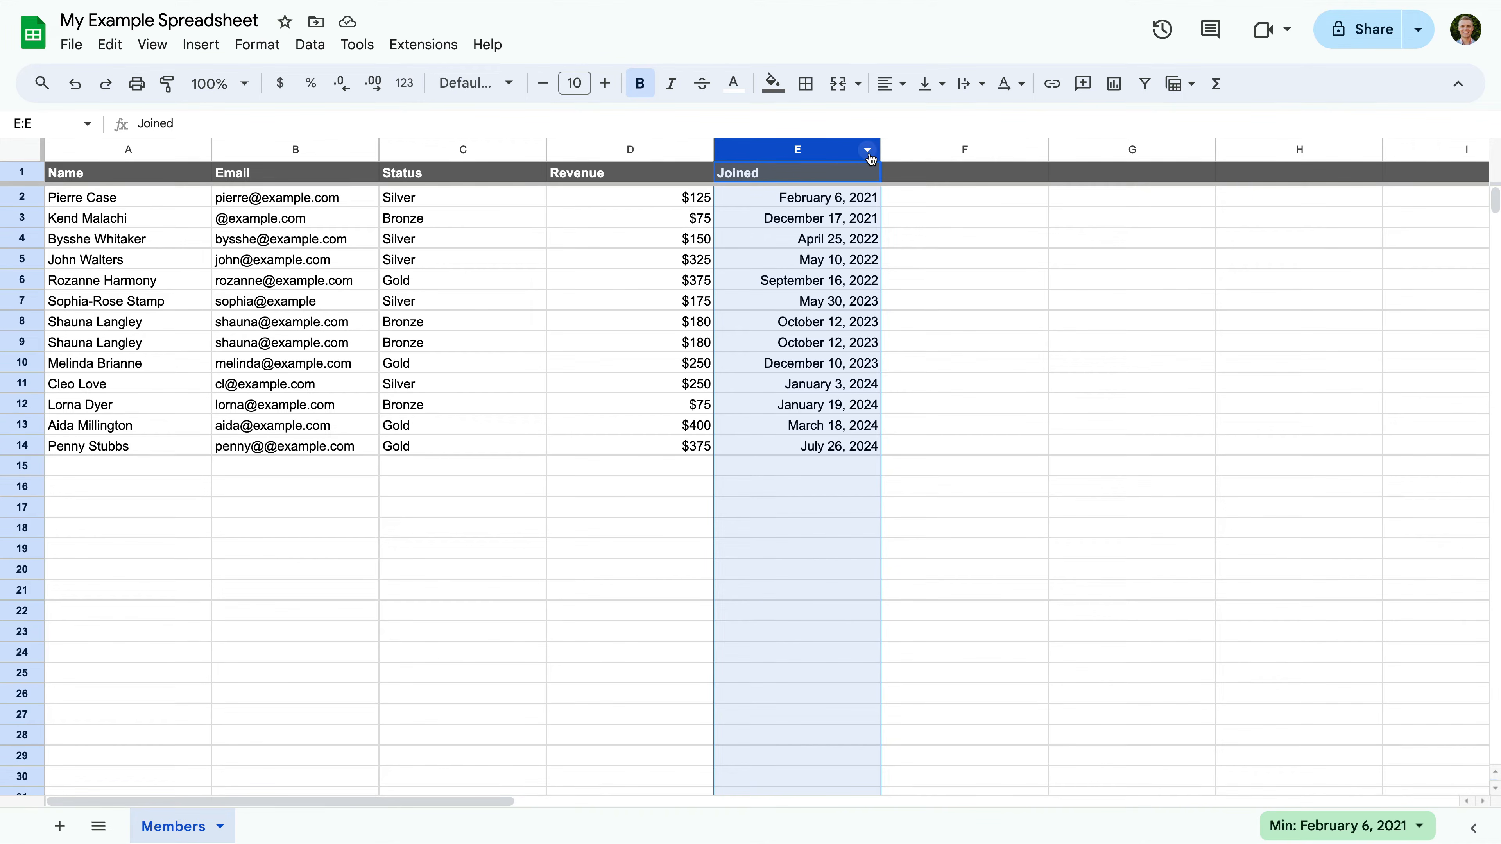
left_click(868, 151)
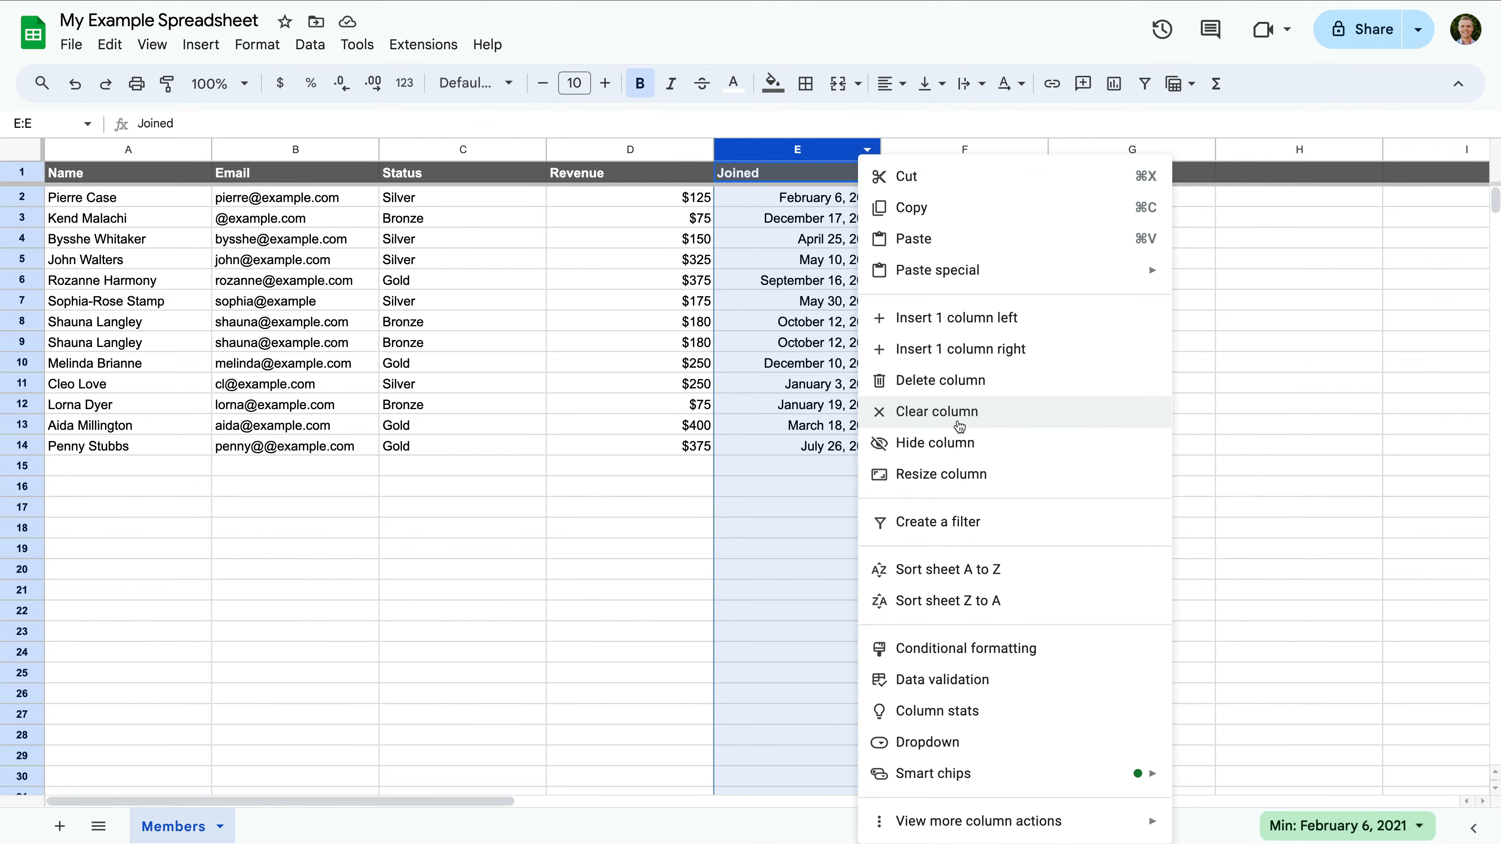
left_click(1014, 601)
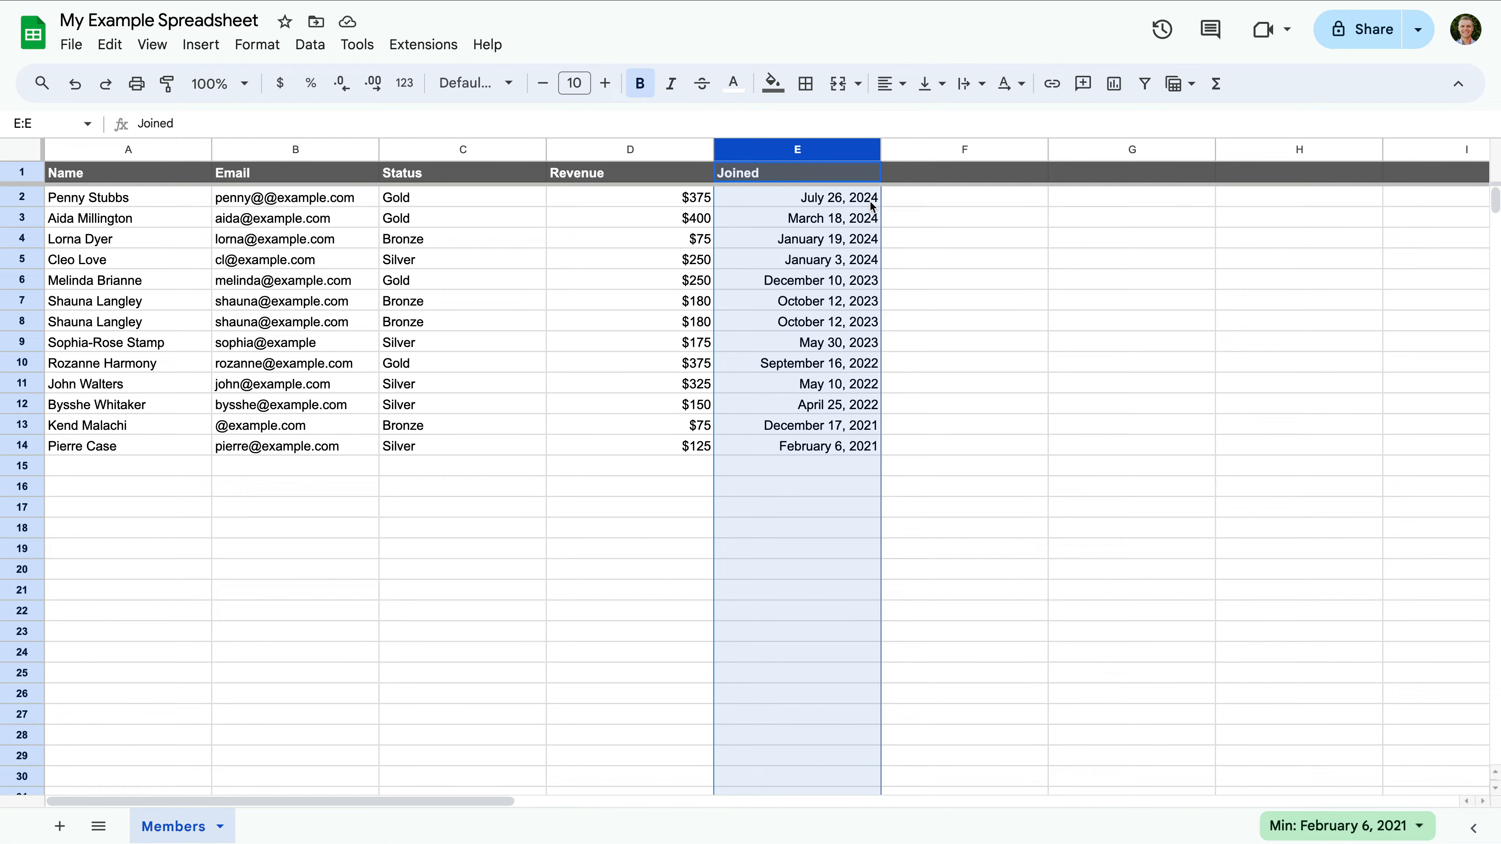
Apply a conditional formatting color scale to the Revenue values in D2:D14, using the default white-to-green gradient.
left_click(626, 198)
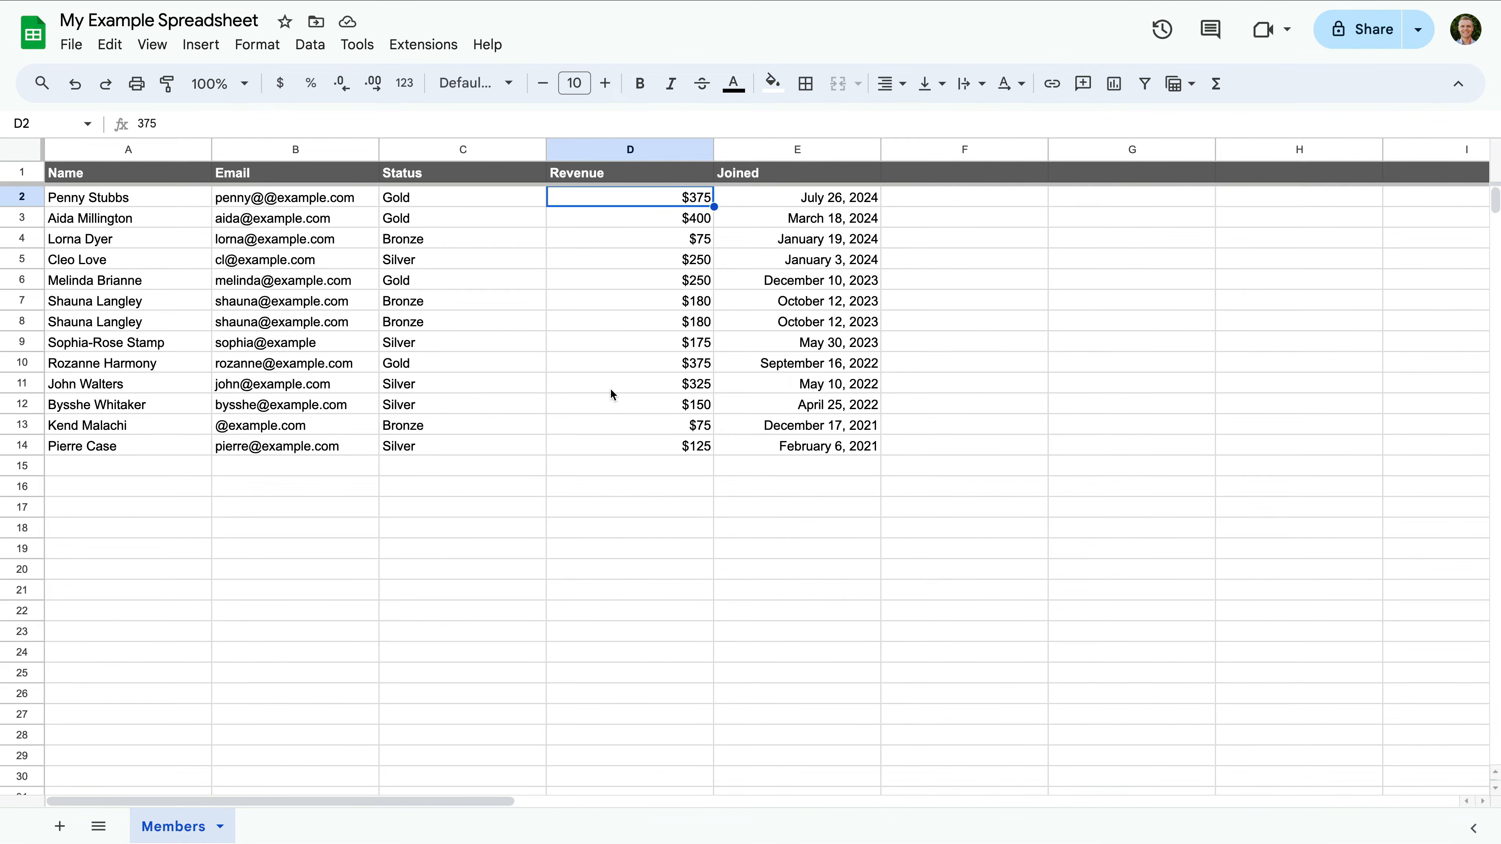
left_click(616, 447, "shift")
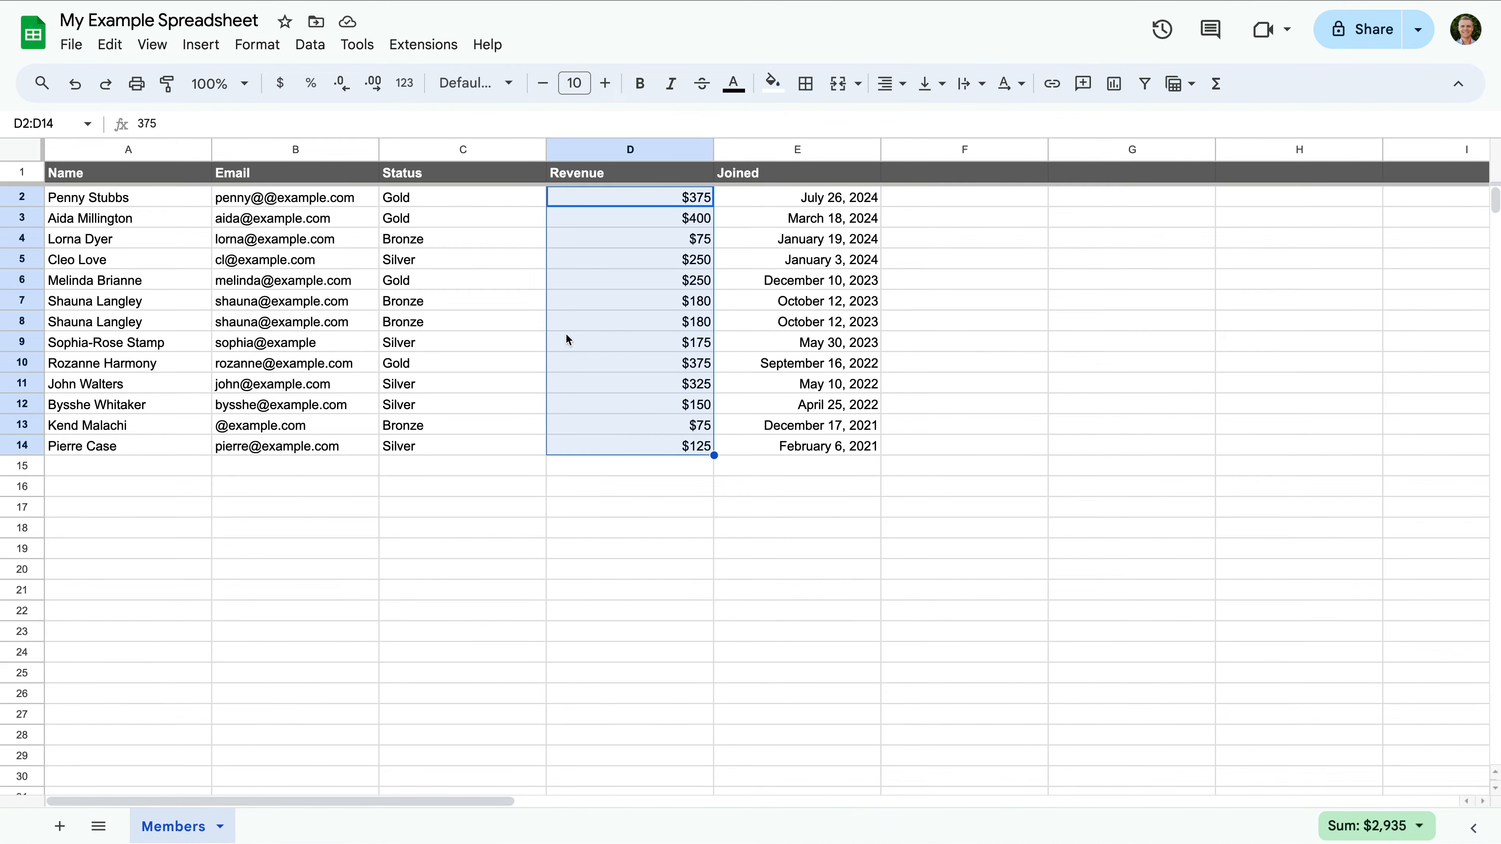
left_click(257, 44)
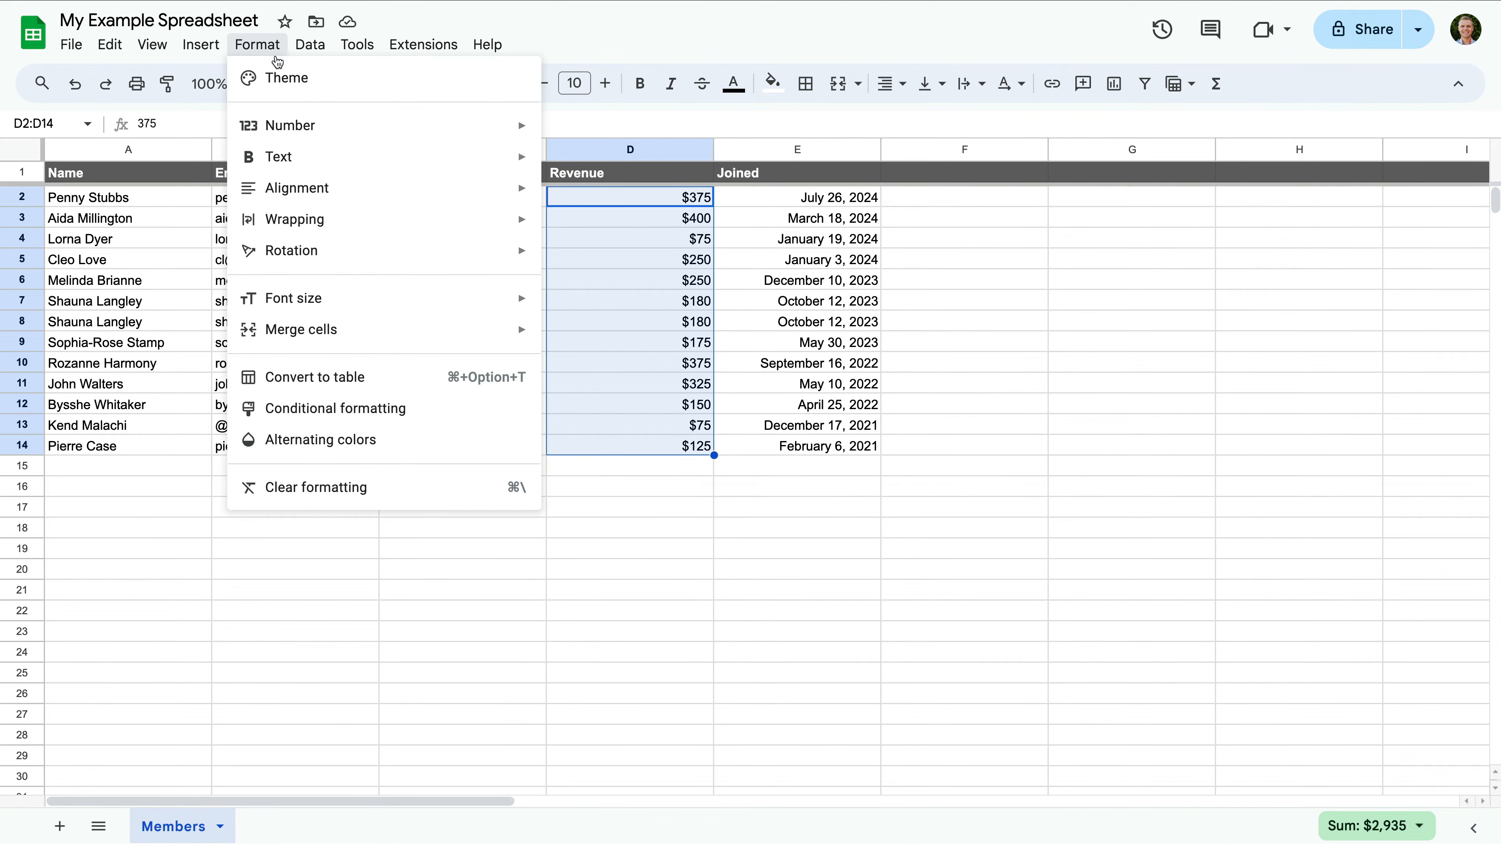
left_click(449, 408)
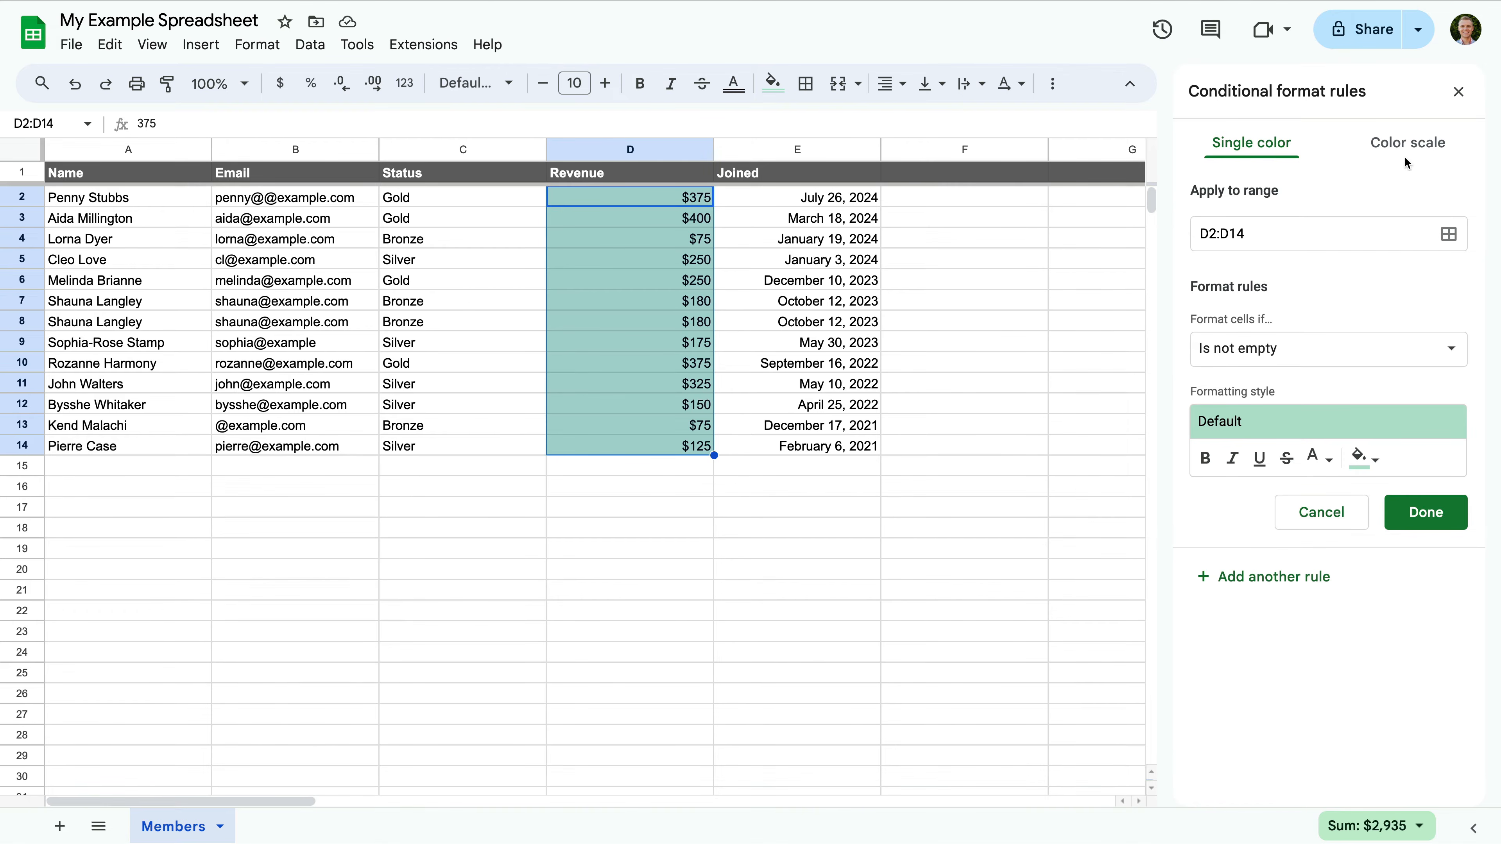
left_click(1409, 145)
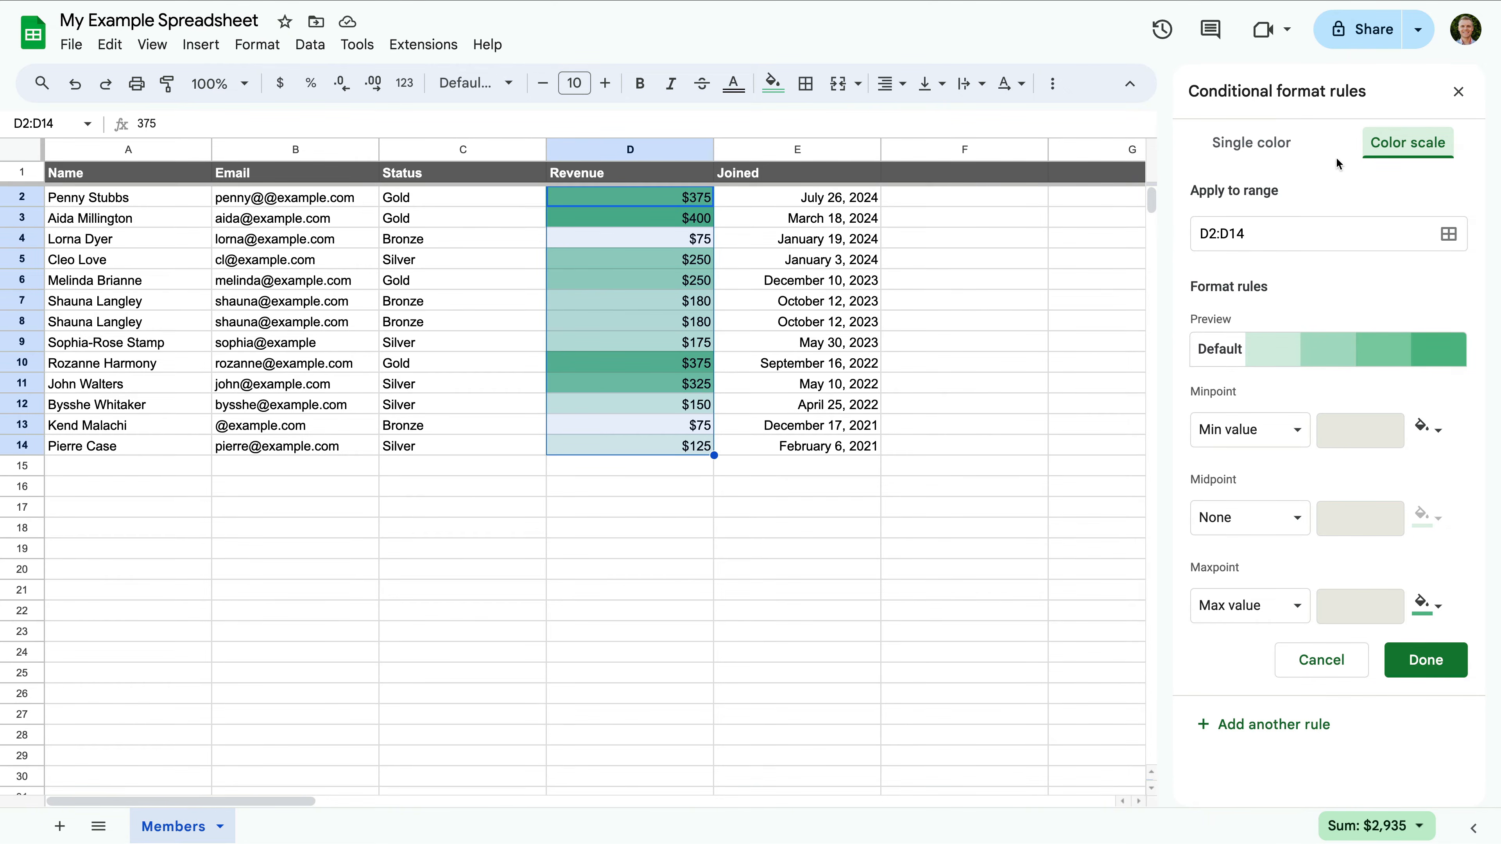
left_click(1457, 97)
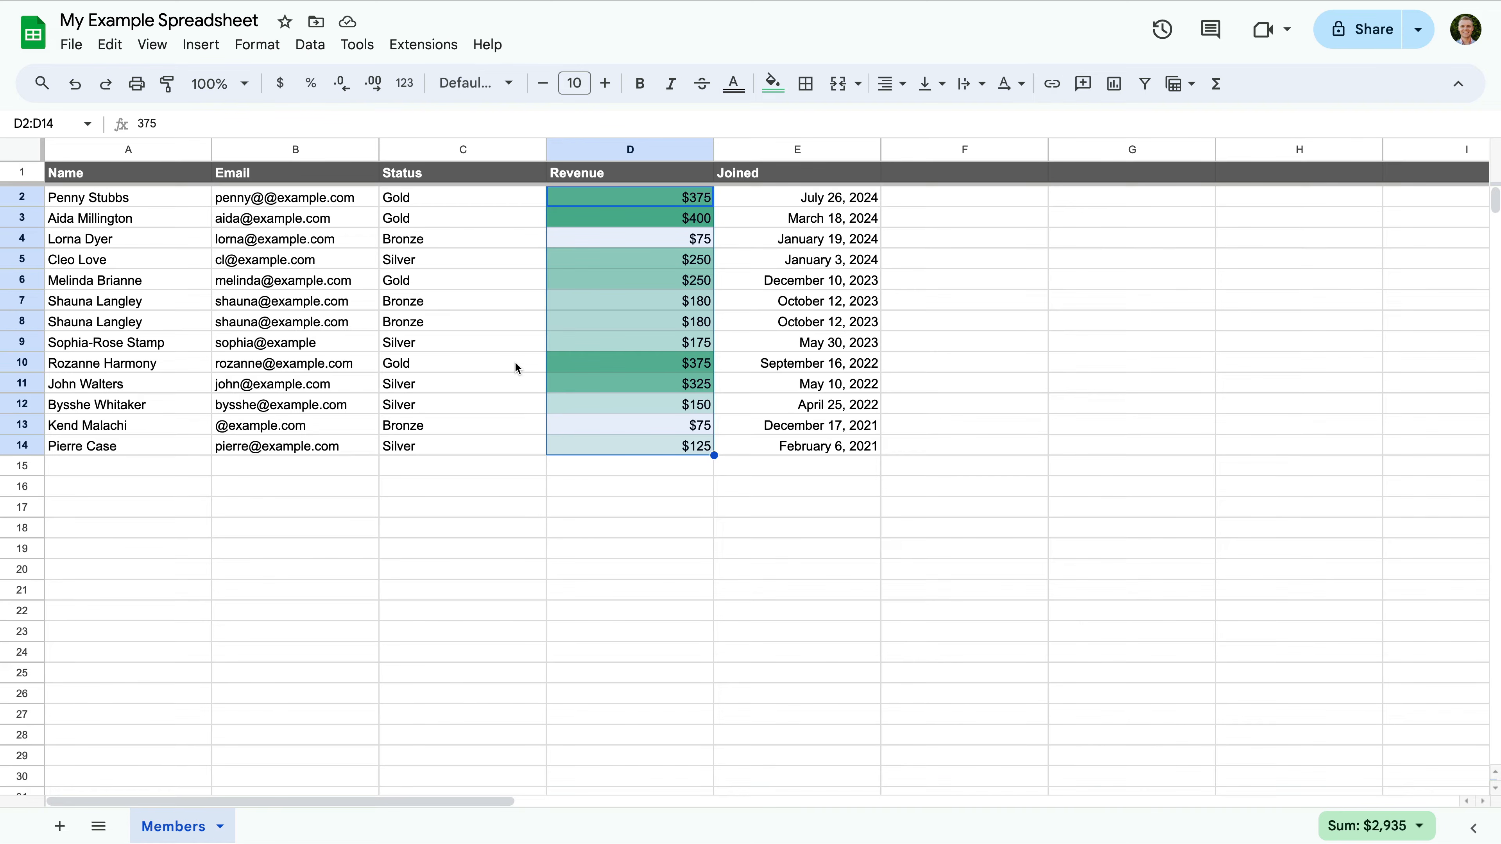
Total the Revenue values in cell D16 with the formula =SUM(D2:D14) and open it for checking.
left_click(686, 488)
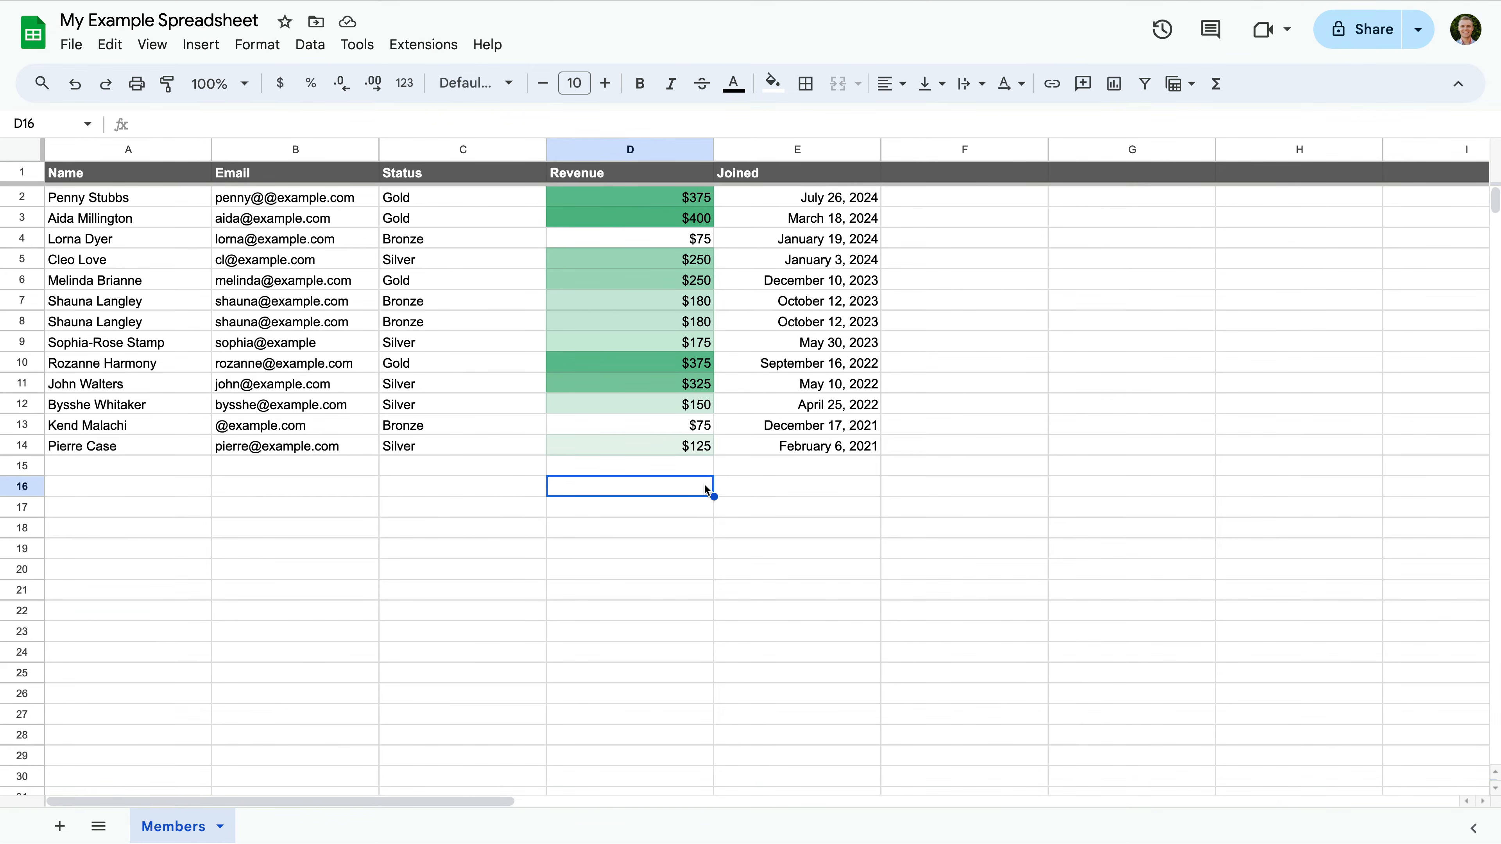
type("=SUM")
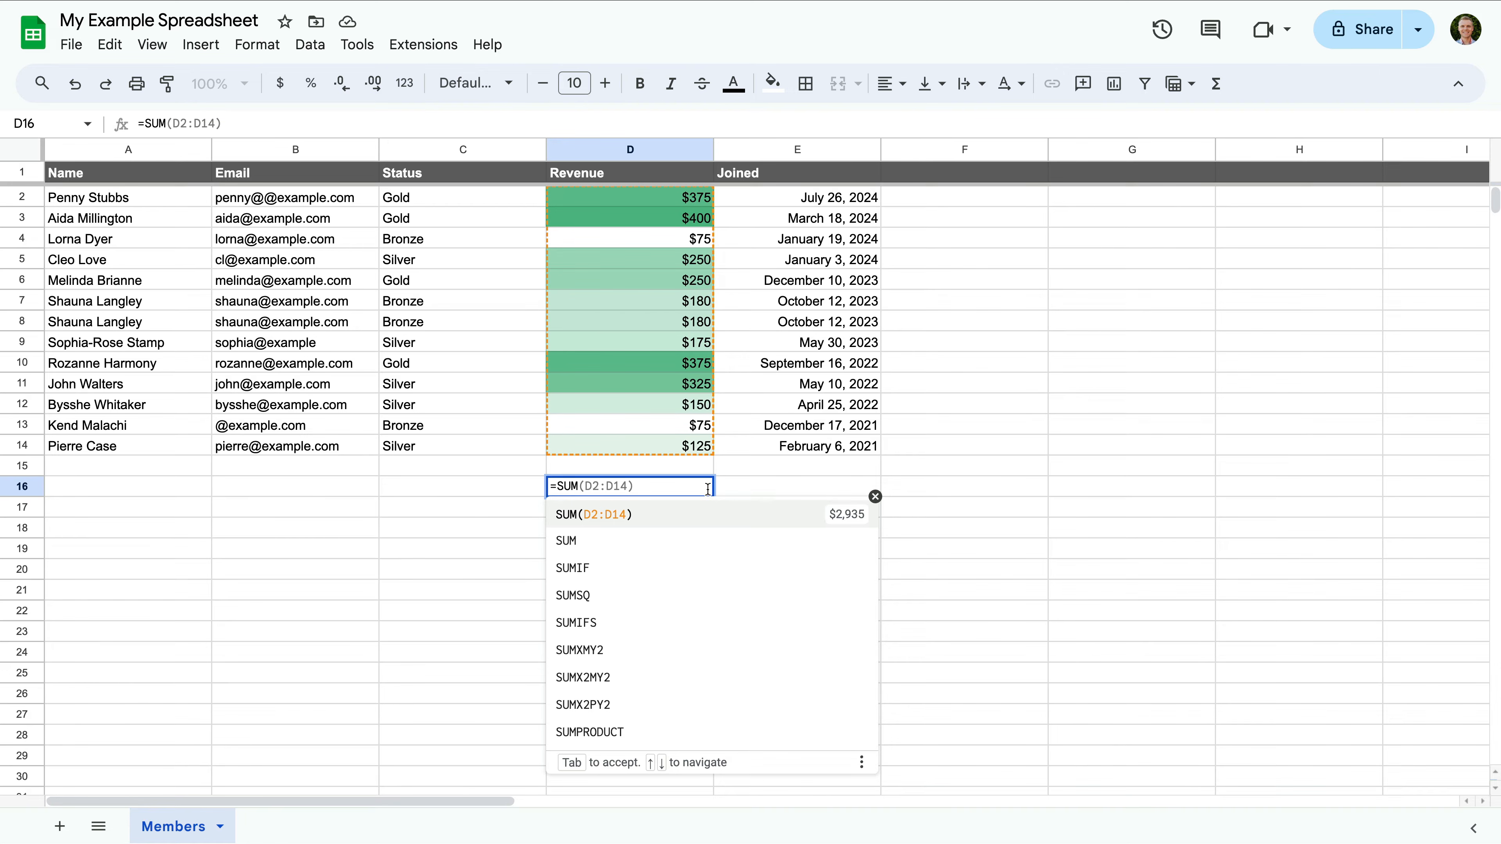
left_click(727, 519)
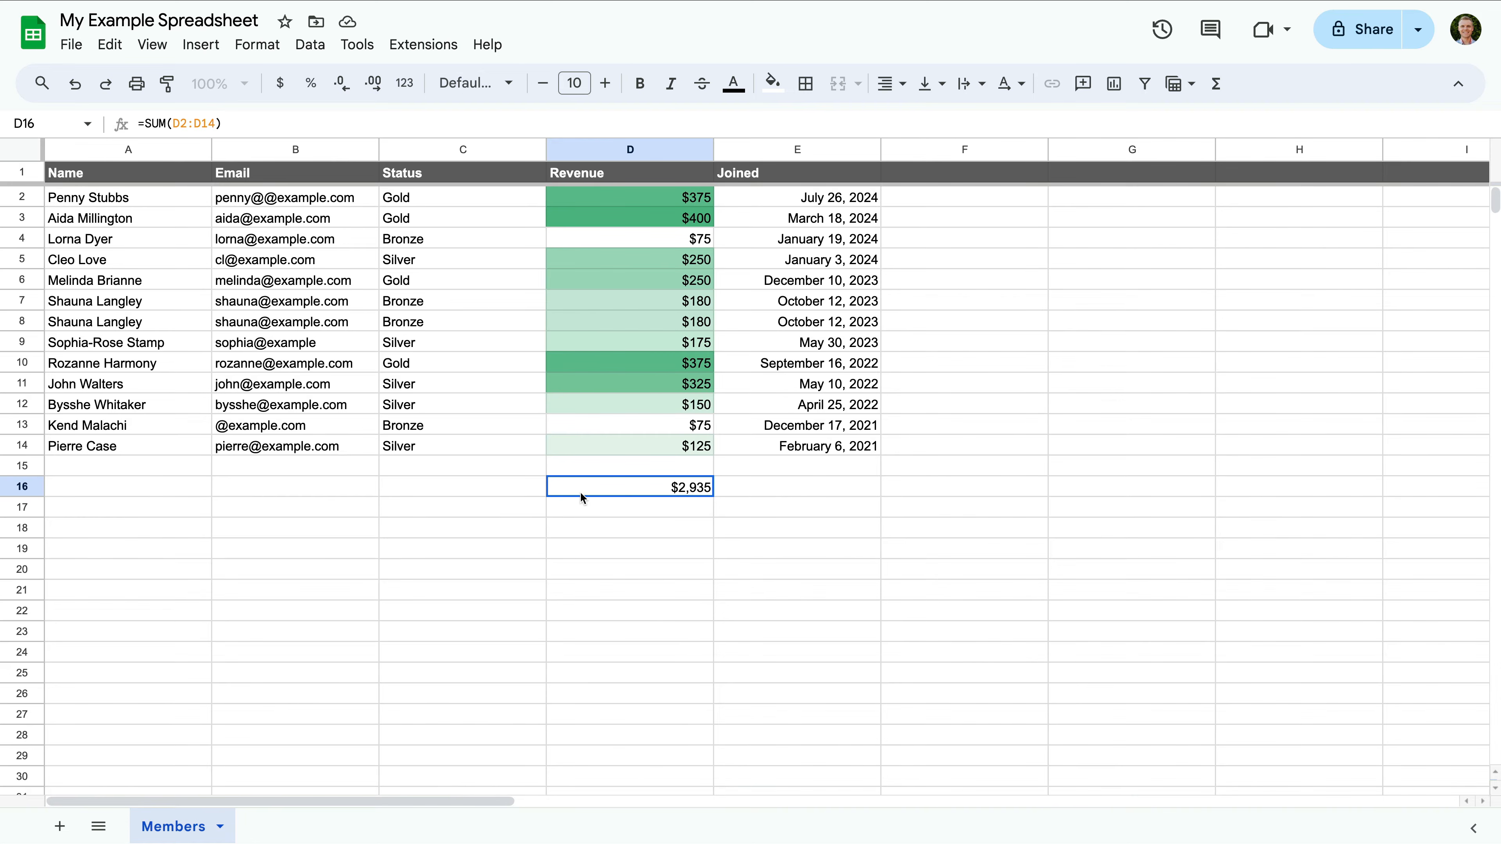
double_click(609, 484)
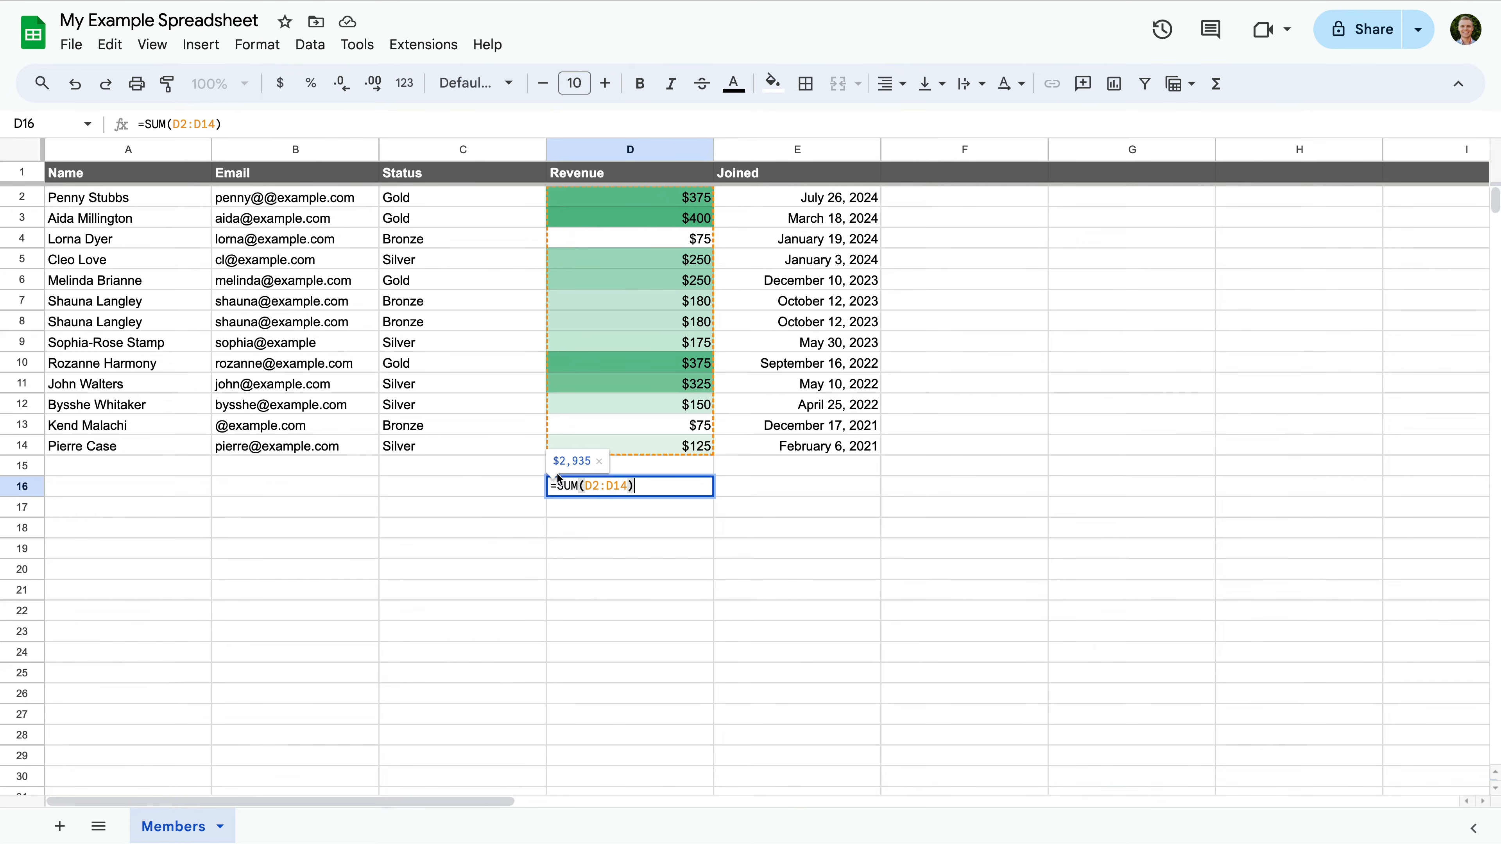
Label the revenue sum by entering "Total Revenue" in cell C16.
left_click(498, 483)
type("To")
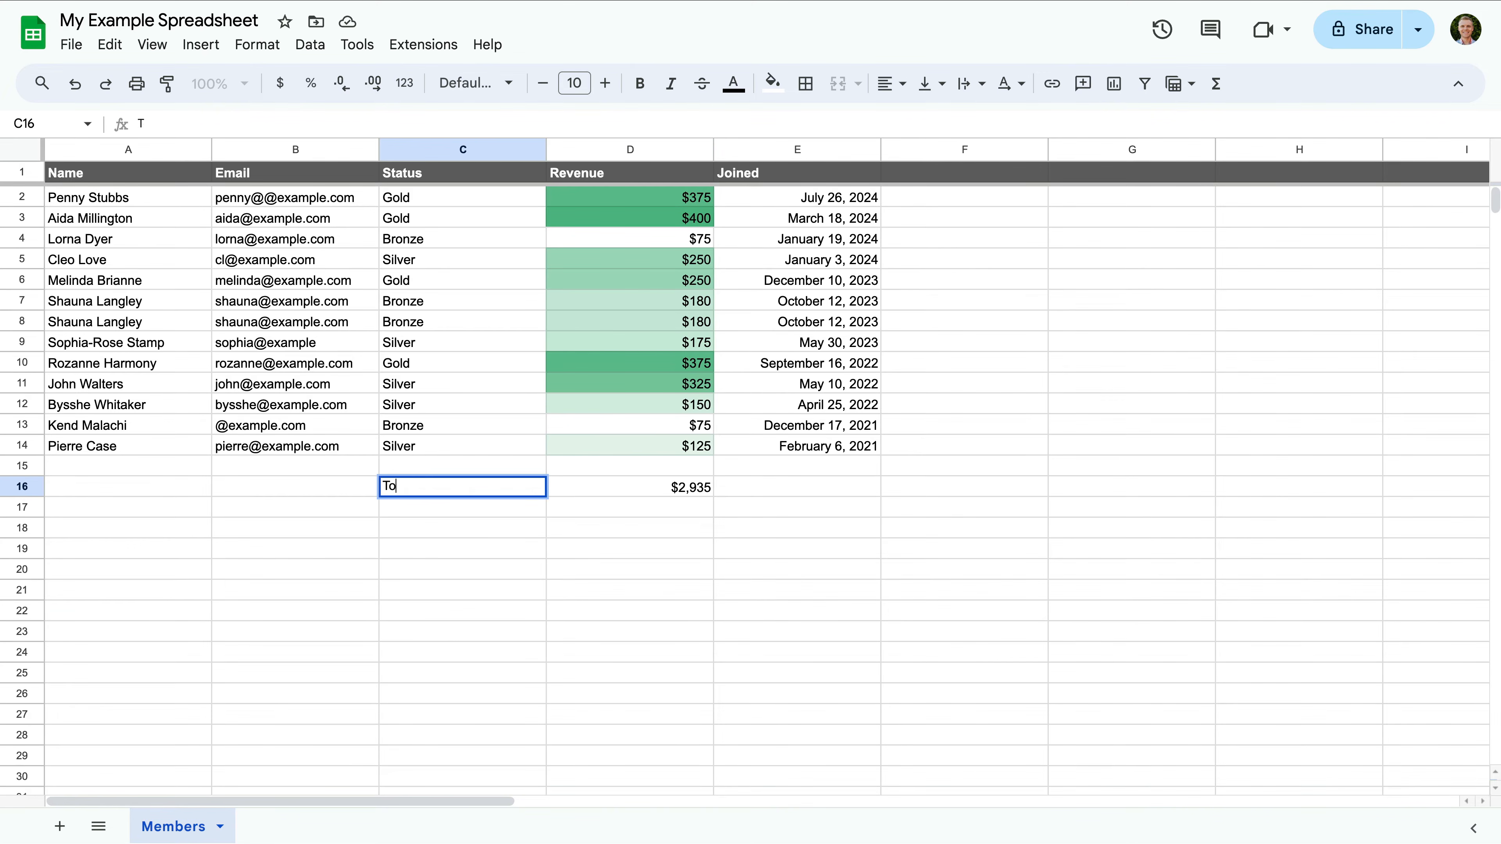
type("tal Revenue")
left_click(595, 484)
Fill the summary block C16:D18 with light grey.
left_click(514, 486)
left_click(583, 531, "shift")
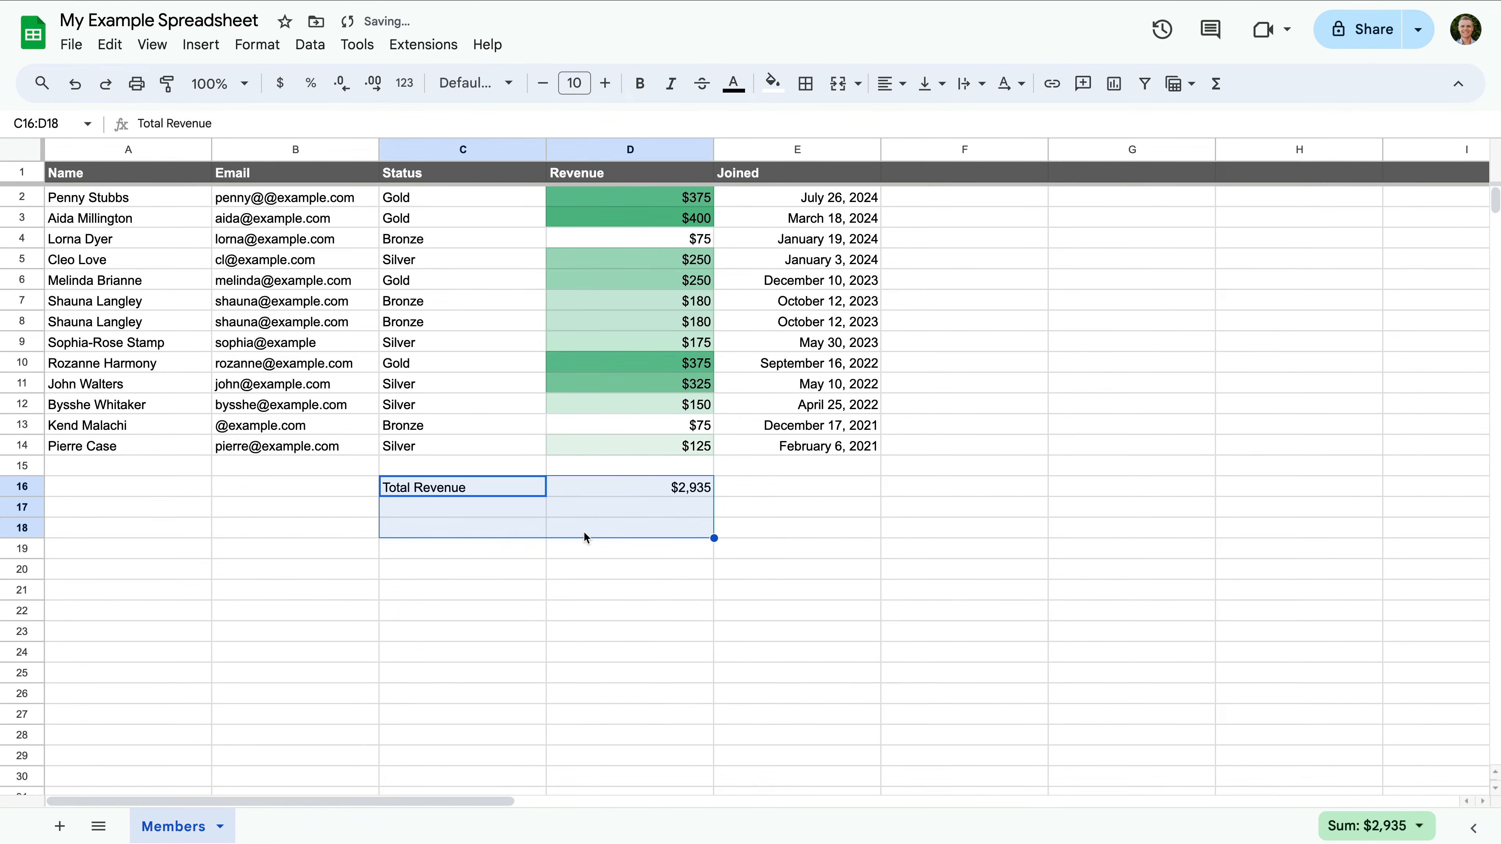
left_click(773, 83)
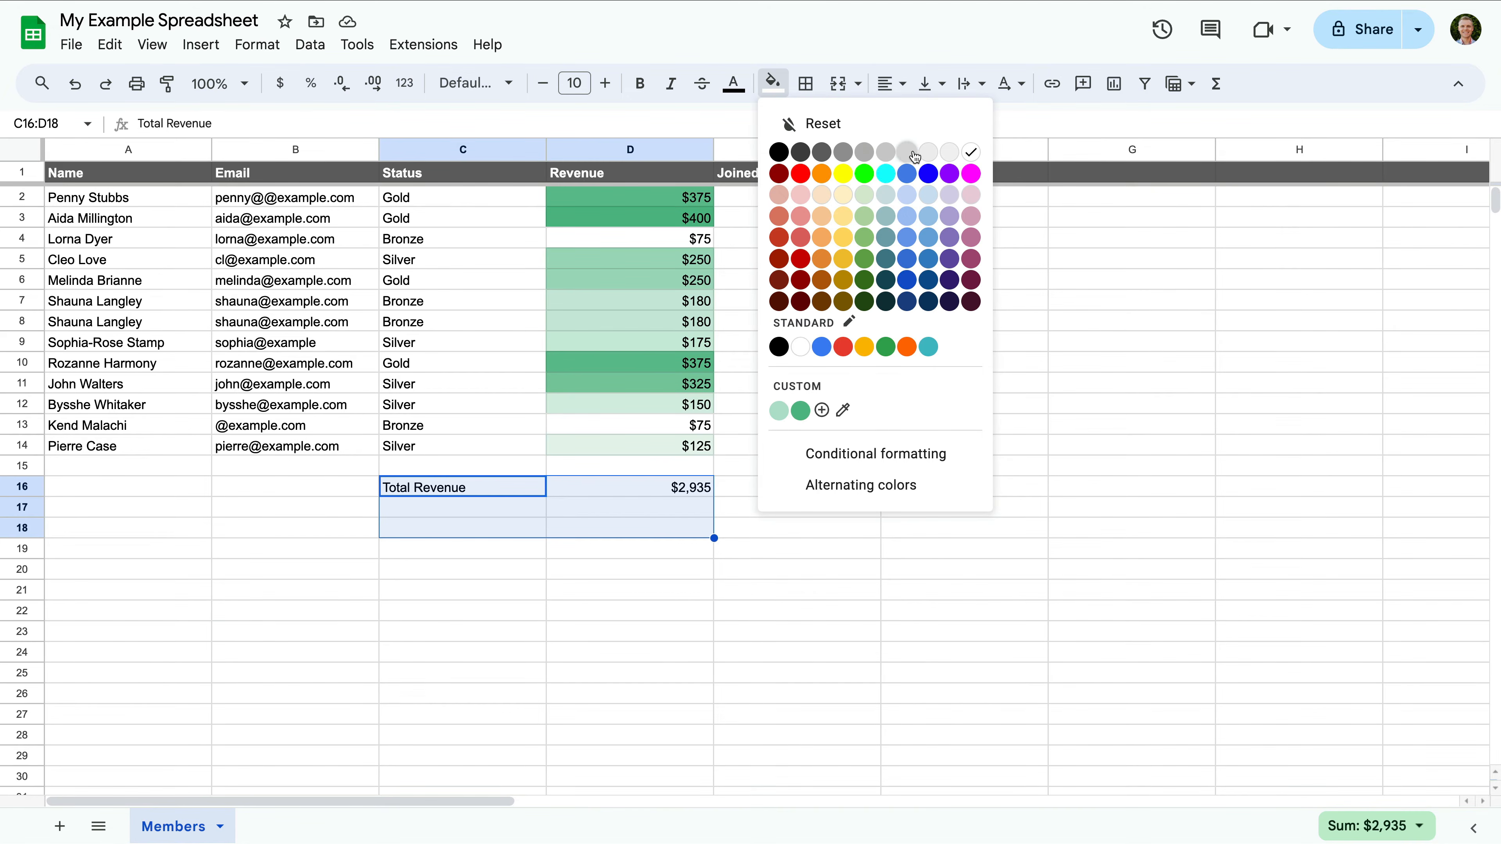
left_click(907, 153)
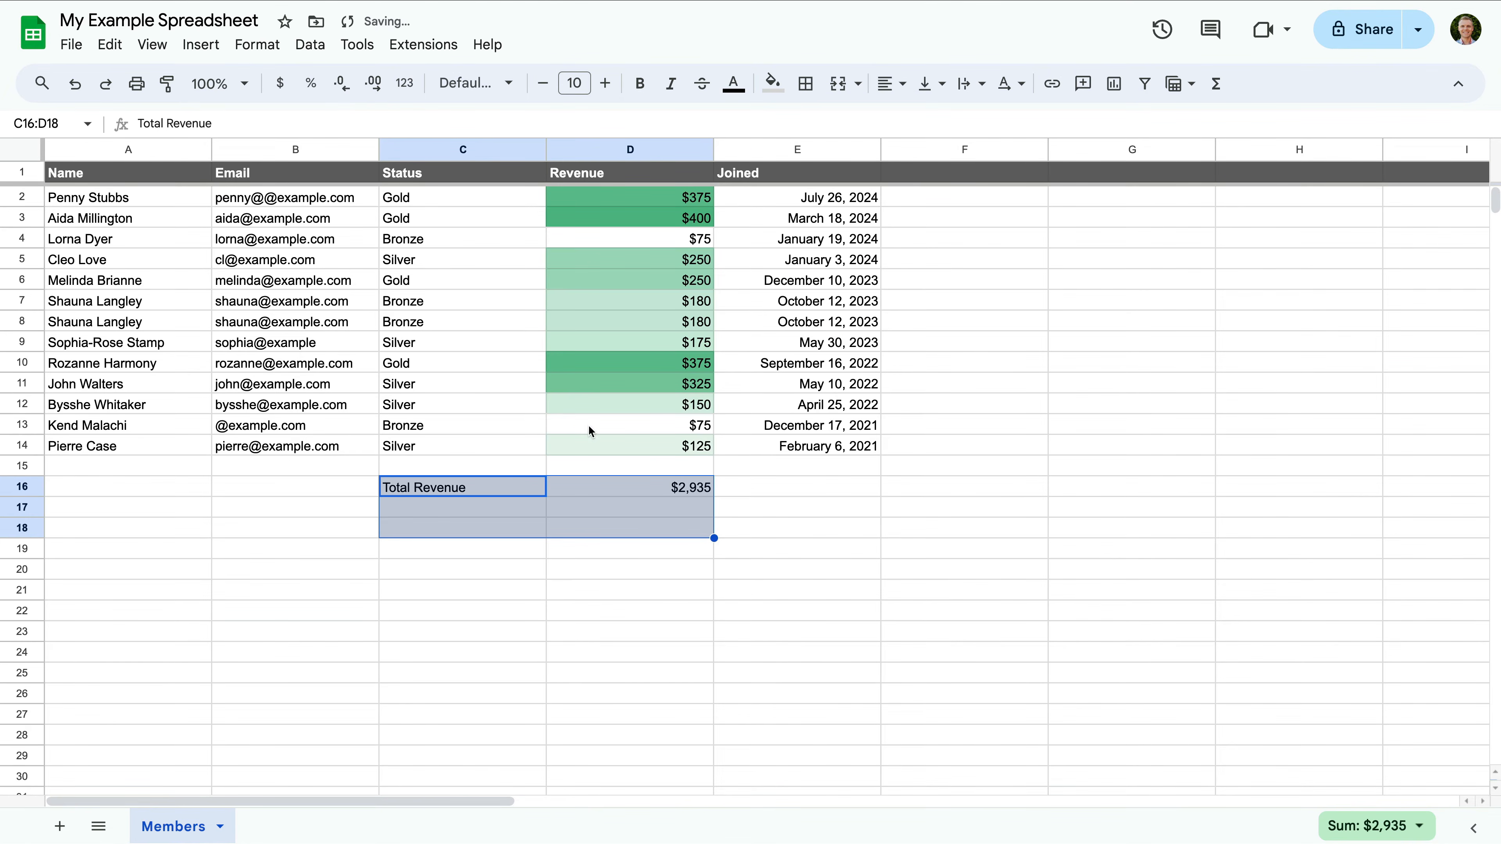
Count the member rows in cell D17 with the formula =ROWS(A2:A14).
left_click(611, 508)
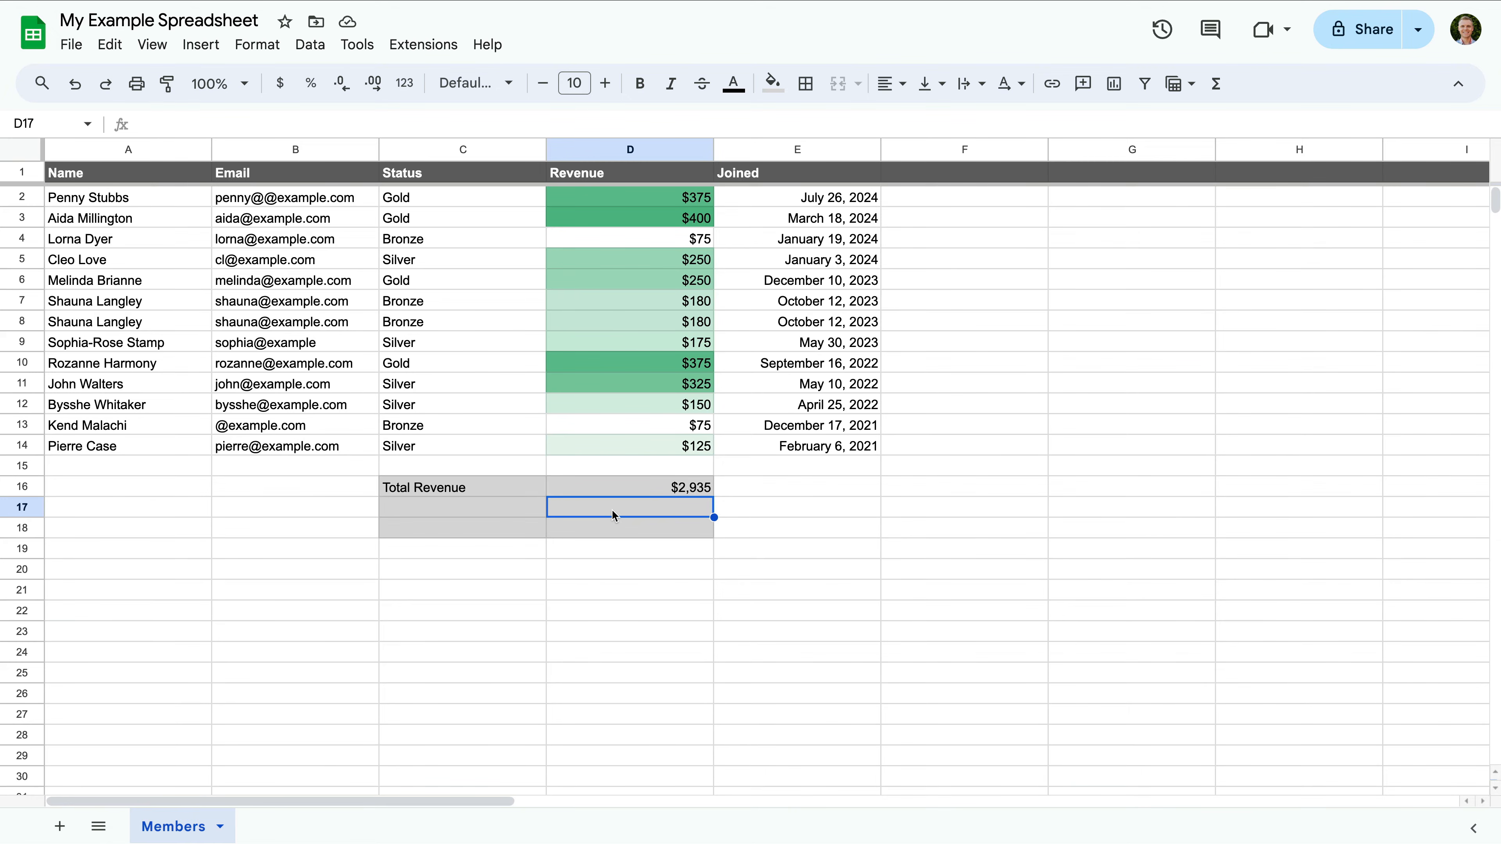
type("=")
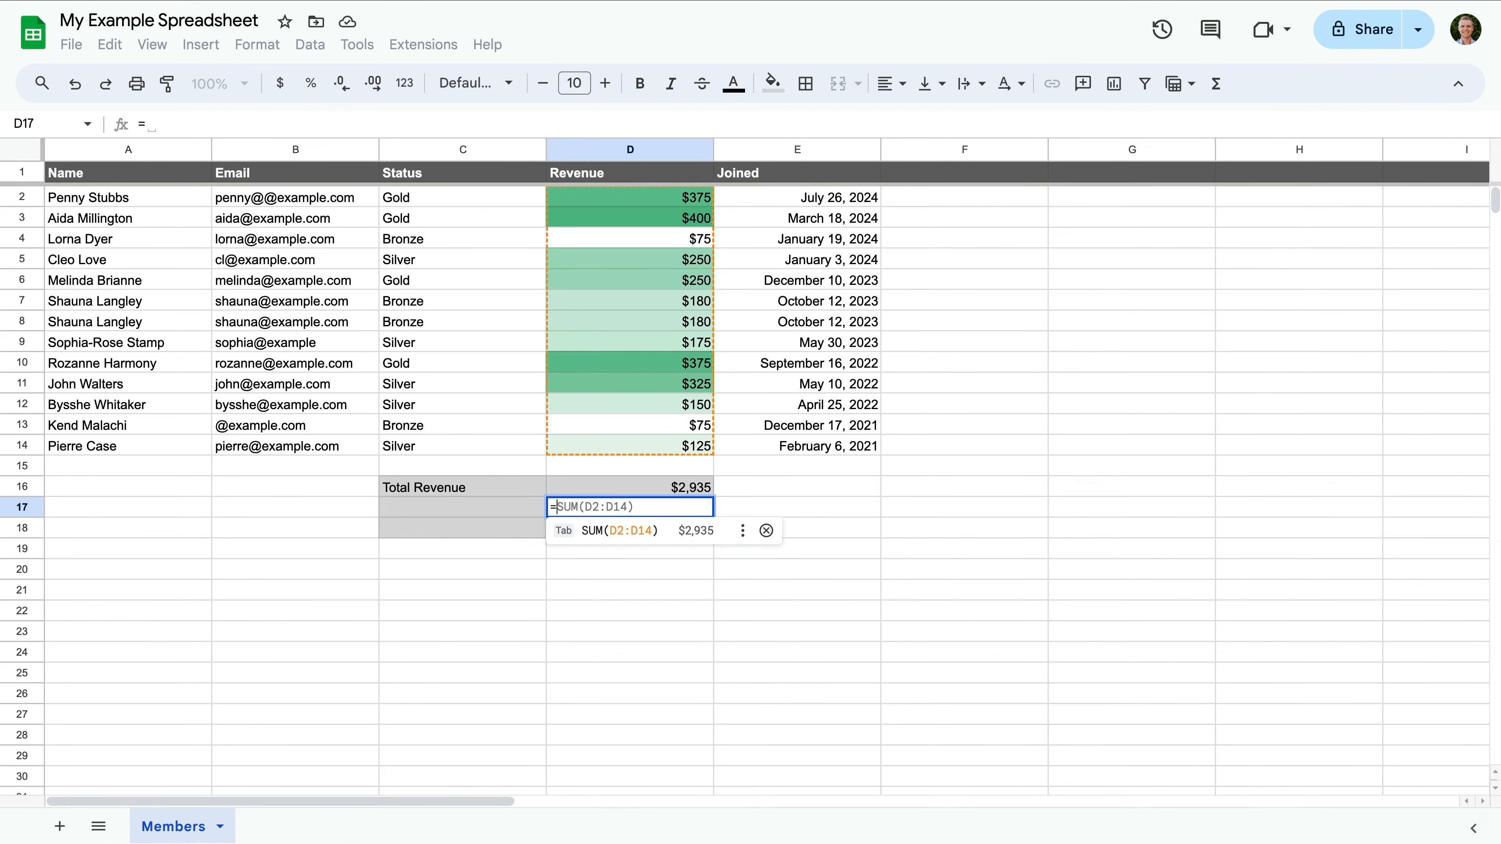
type("ROWS")
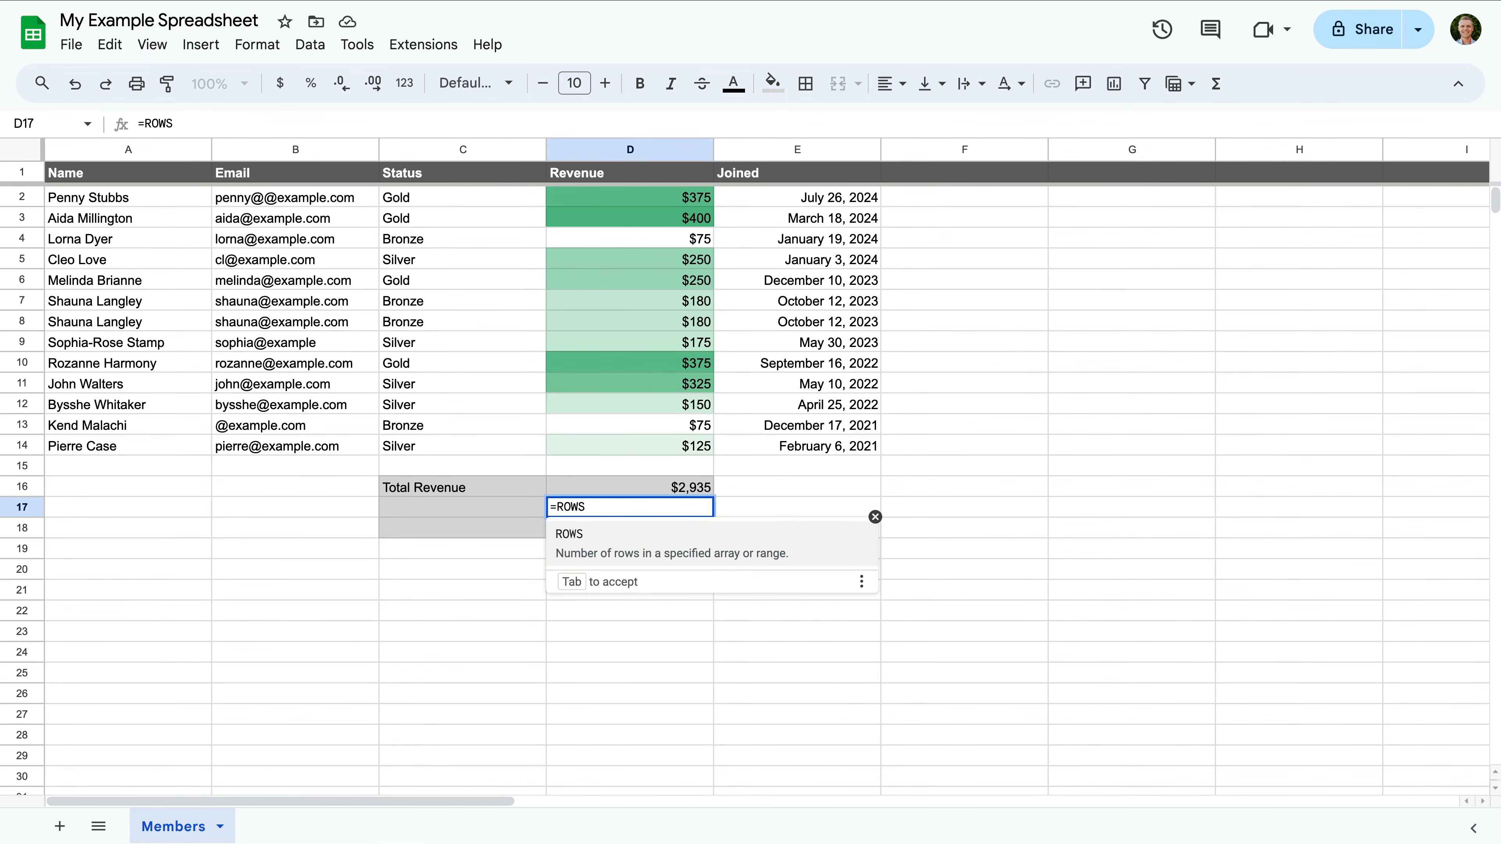
type("(")
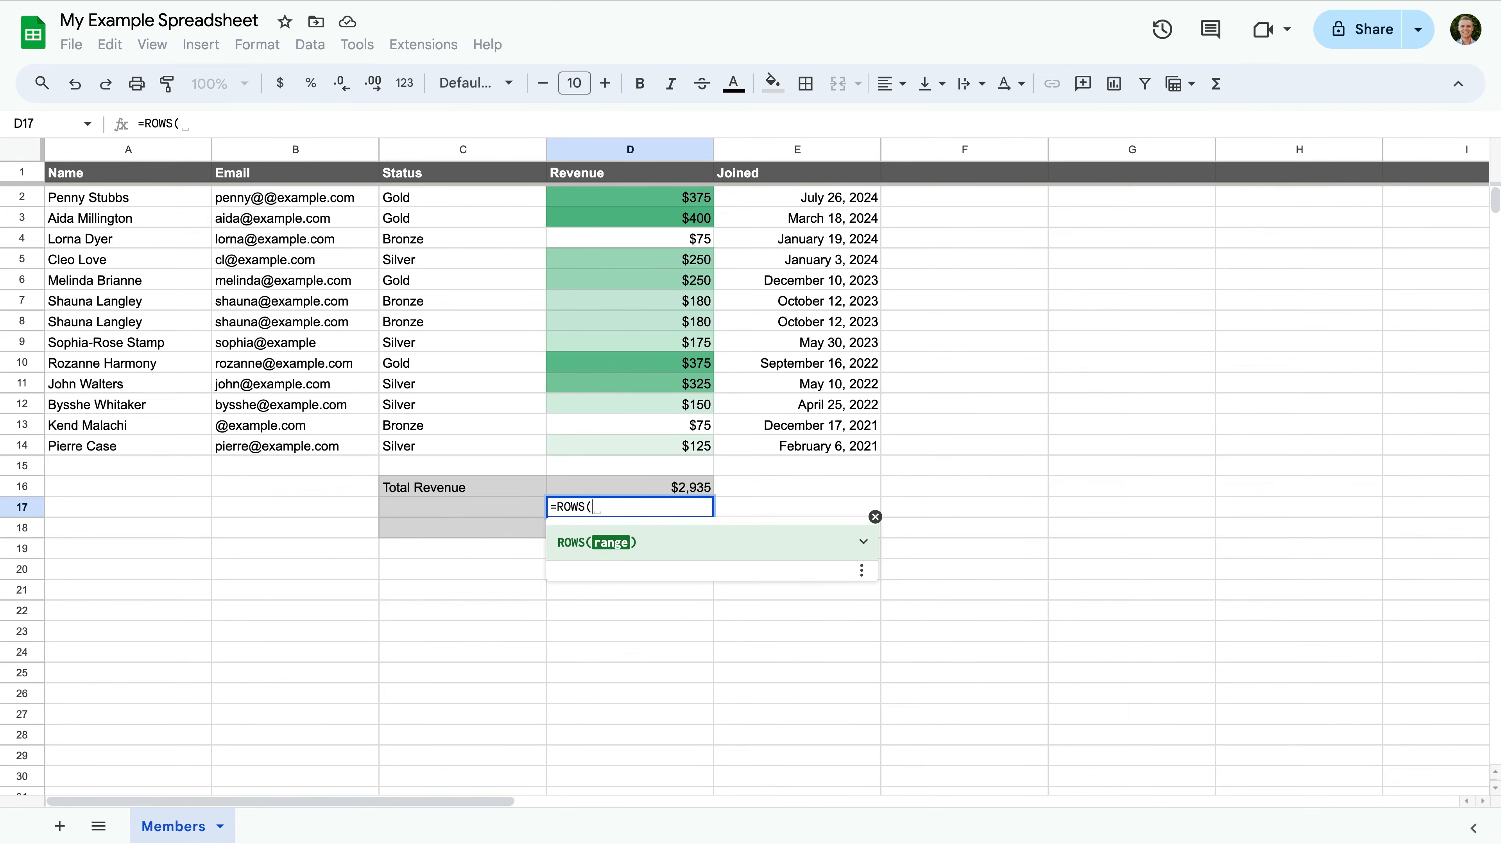
type("A2:A")
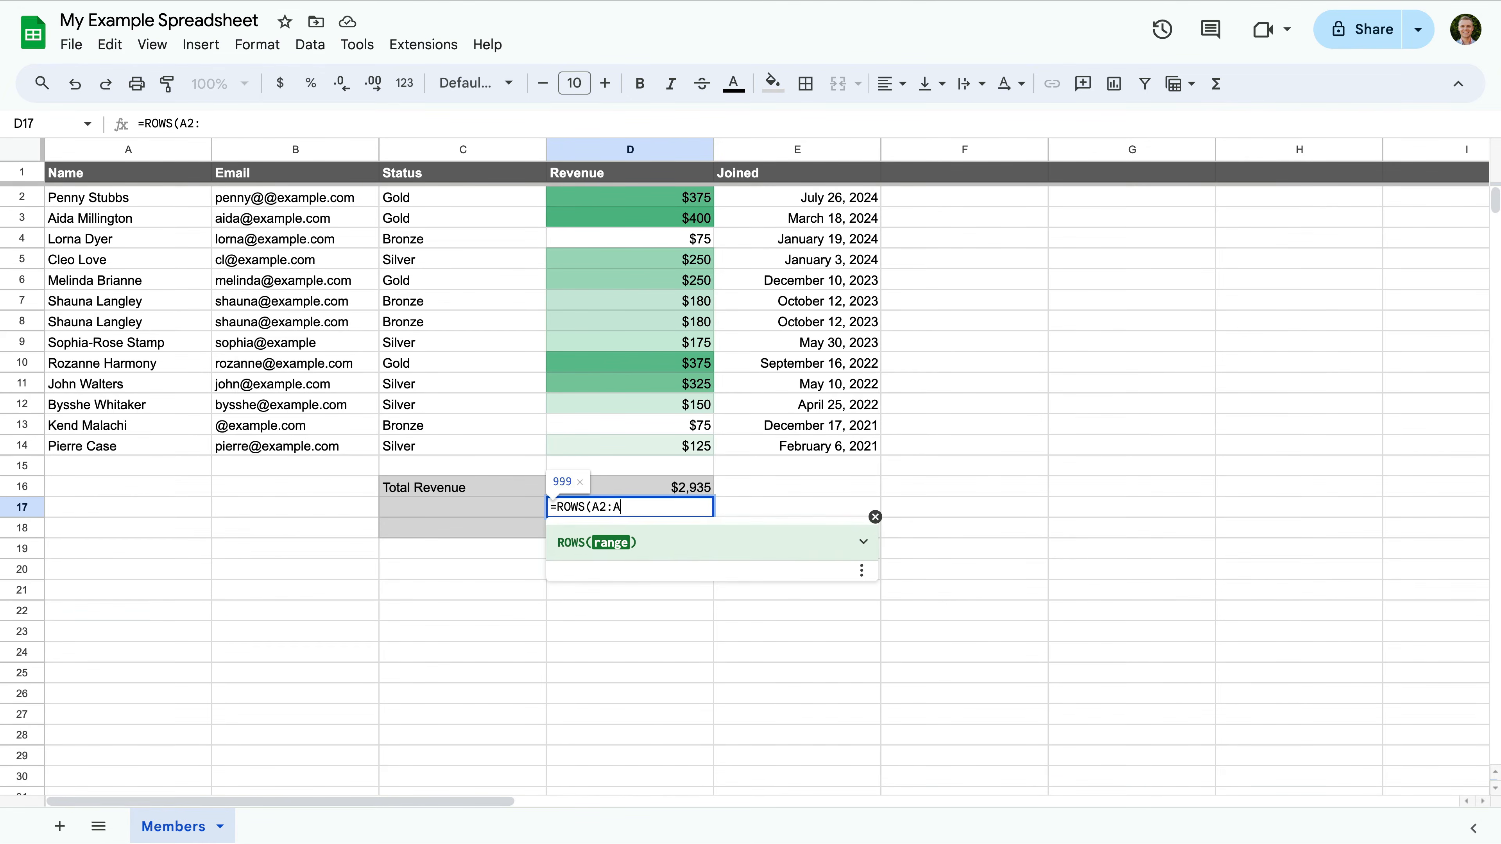
type("14")
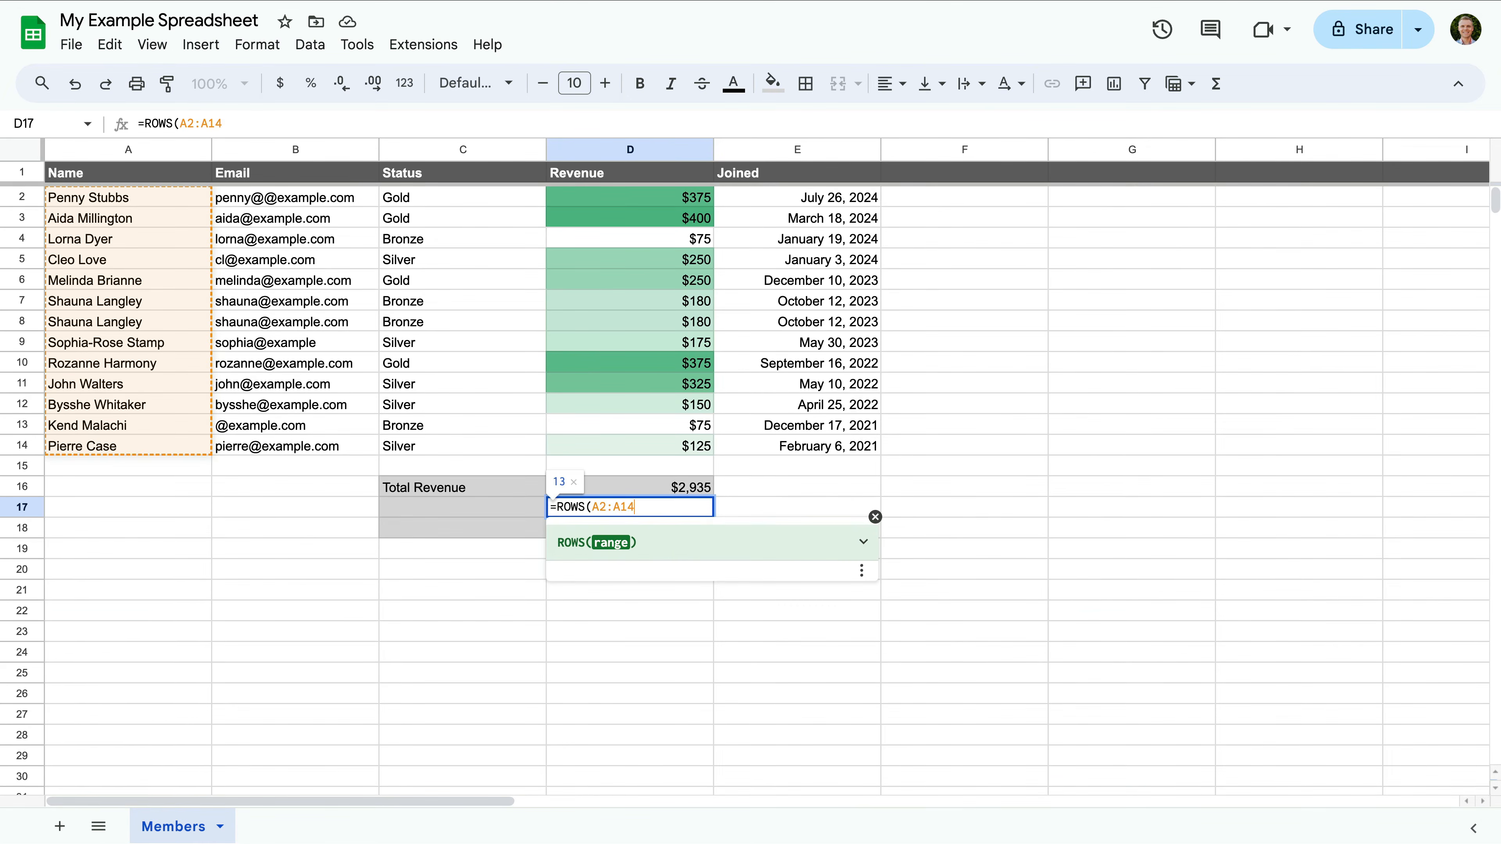
type(")")
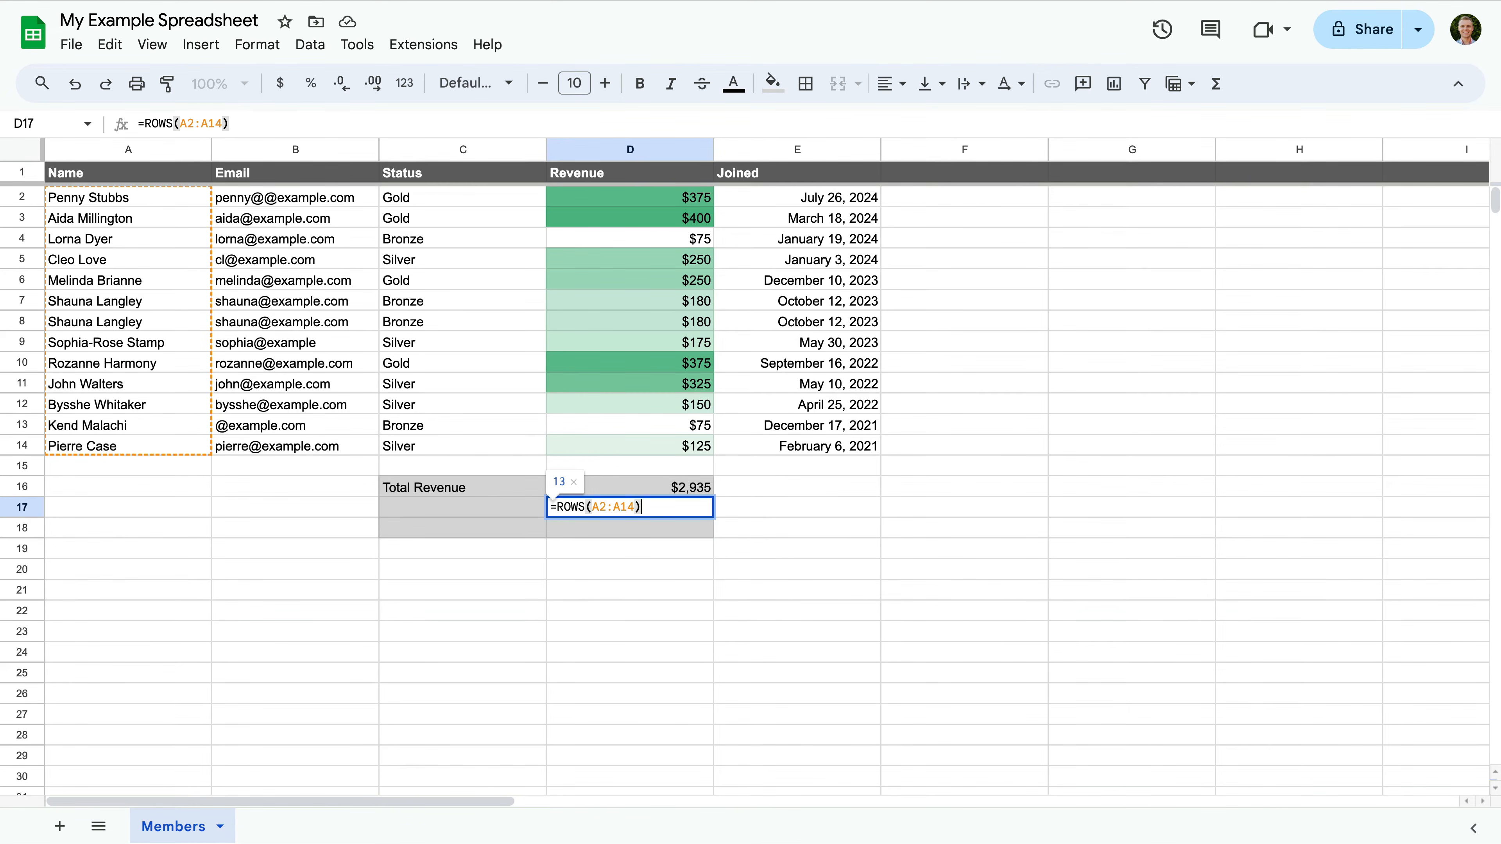
key("Return")
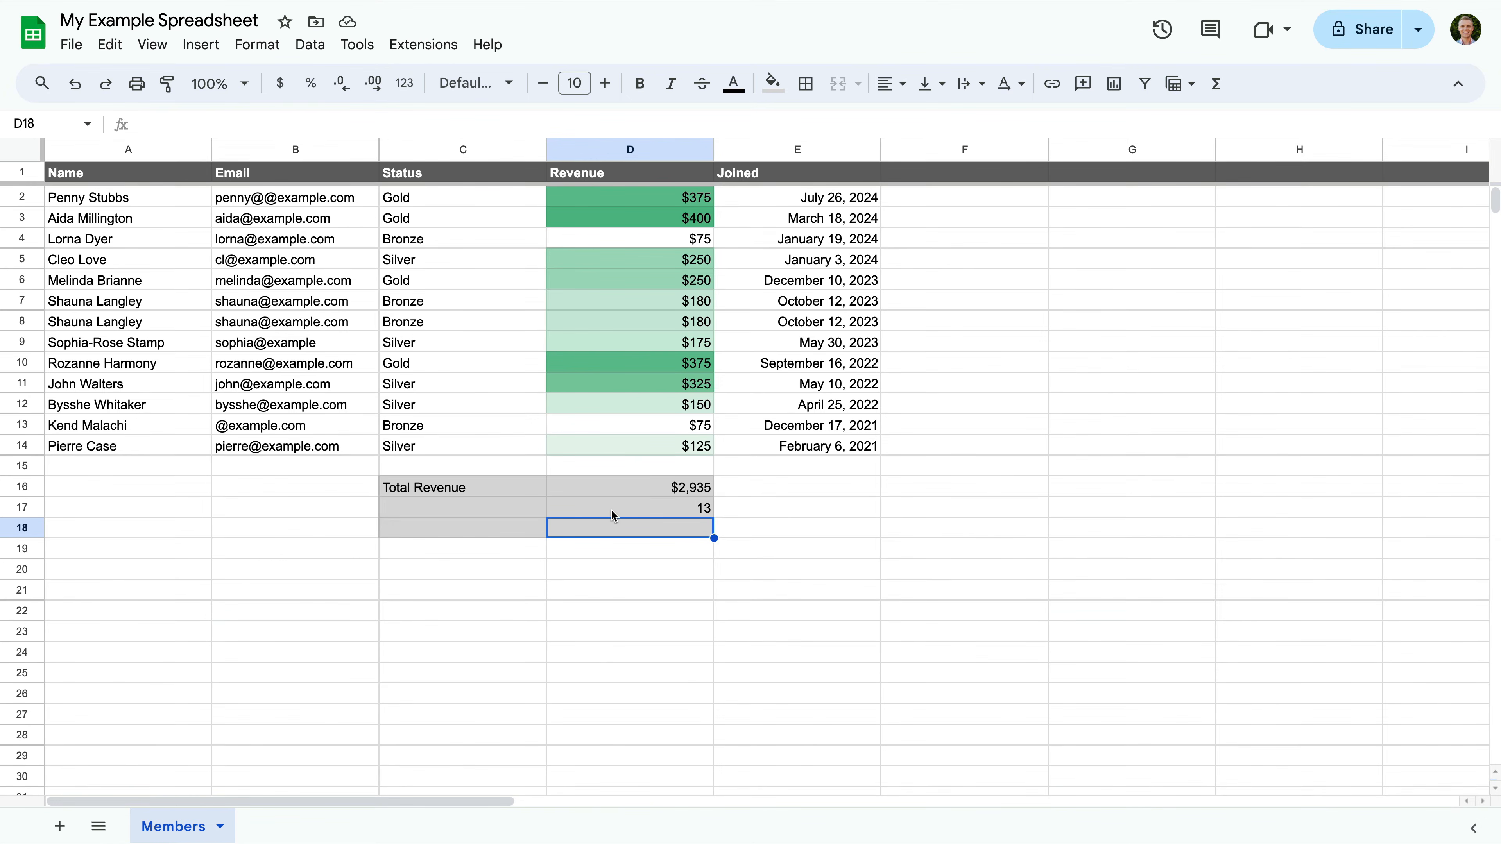
Label the row count by entering "Number of Members" in cell C17.
left_click(521, 510)
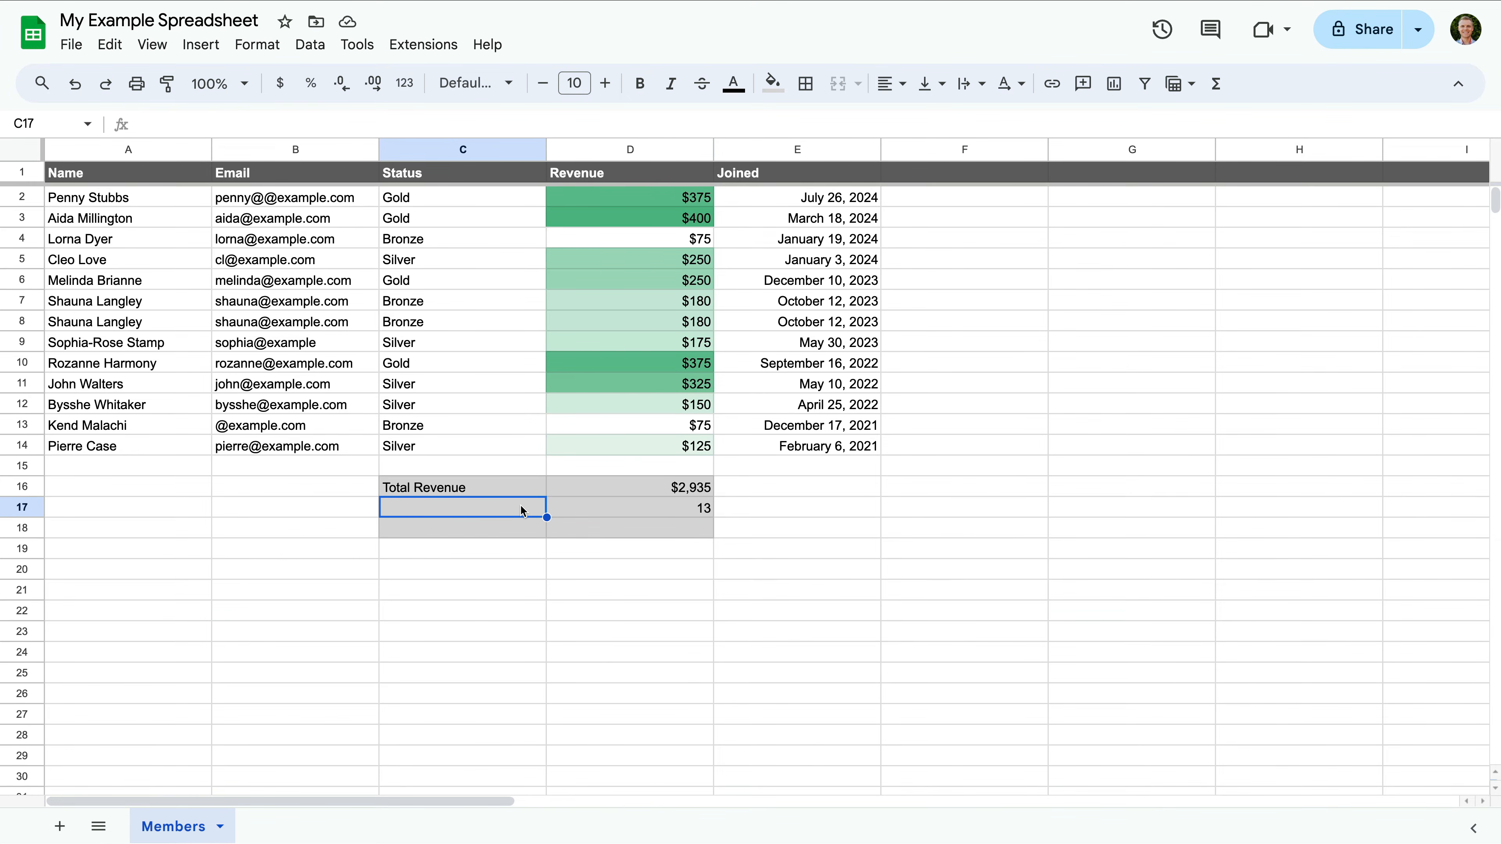
type("Num")
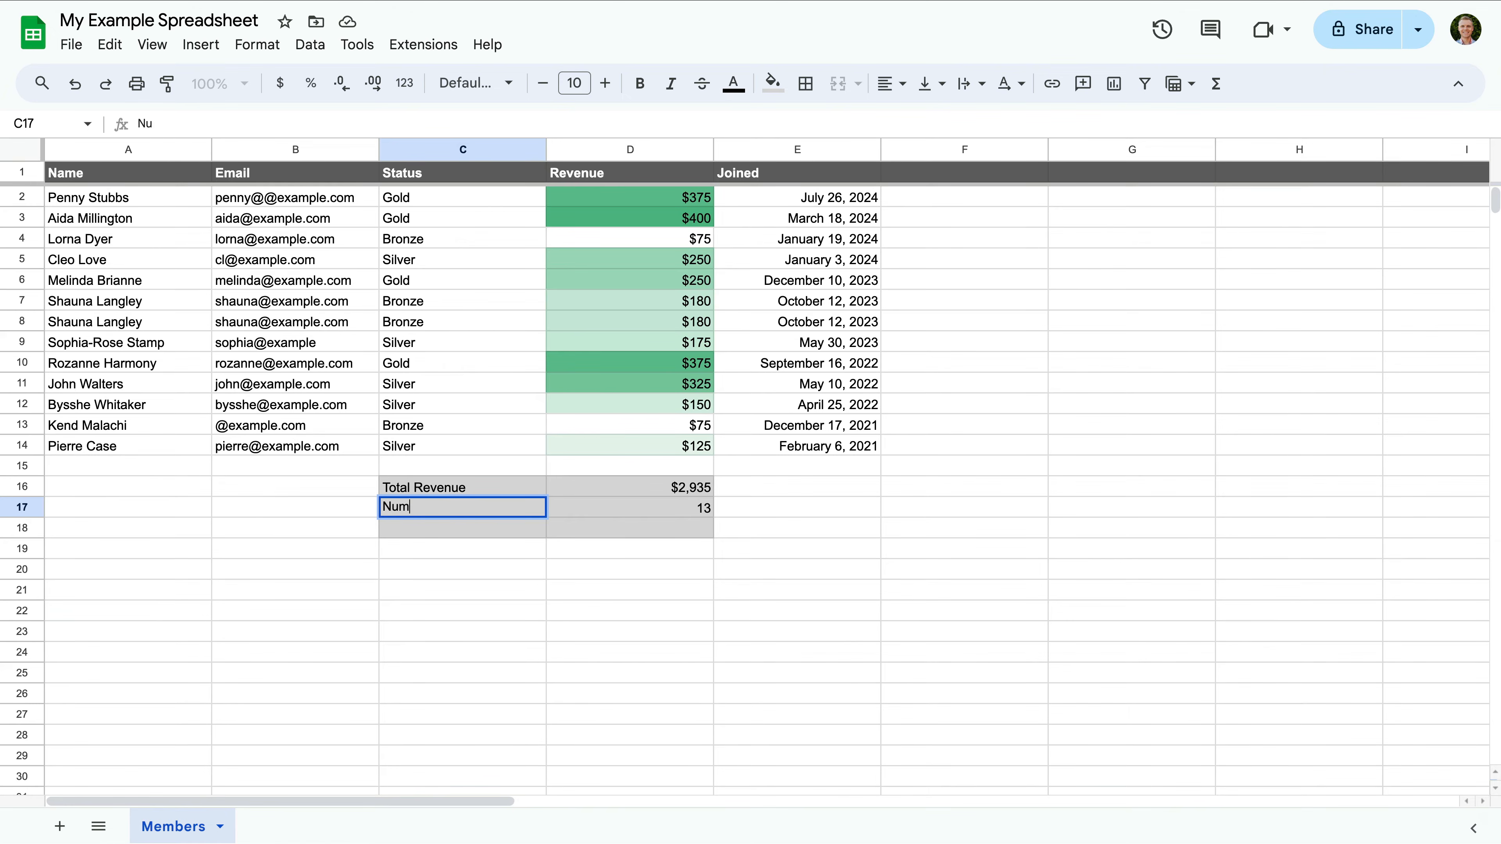
type("ber of Memeb")
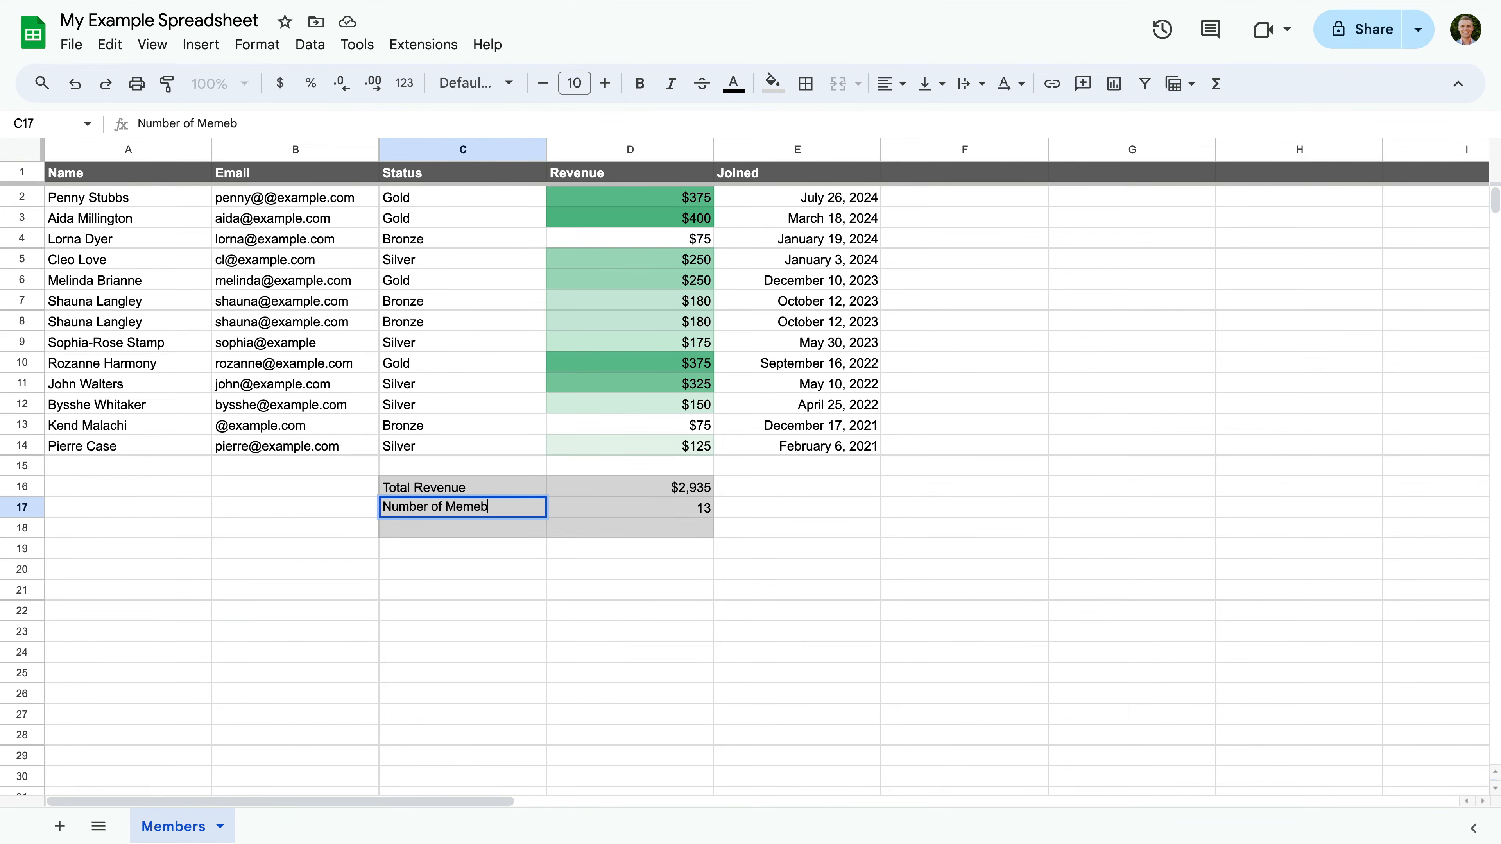
key("BackSpace")
key("BackSpace")
type("bers")
Calculate the average revenue per member in cell D18 with the formula =SUM(D16/D17).
left_click(633, 529)
type("=")
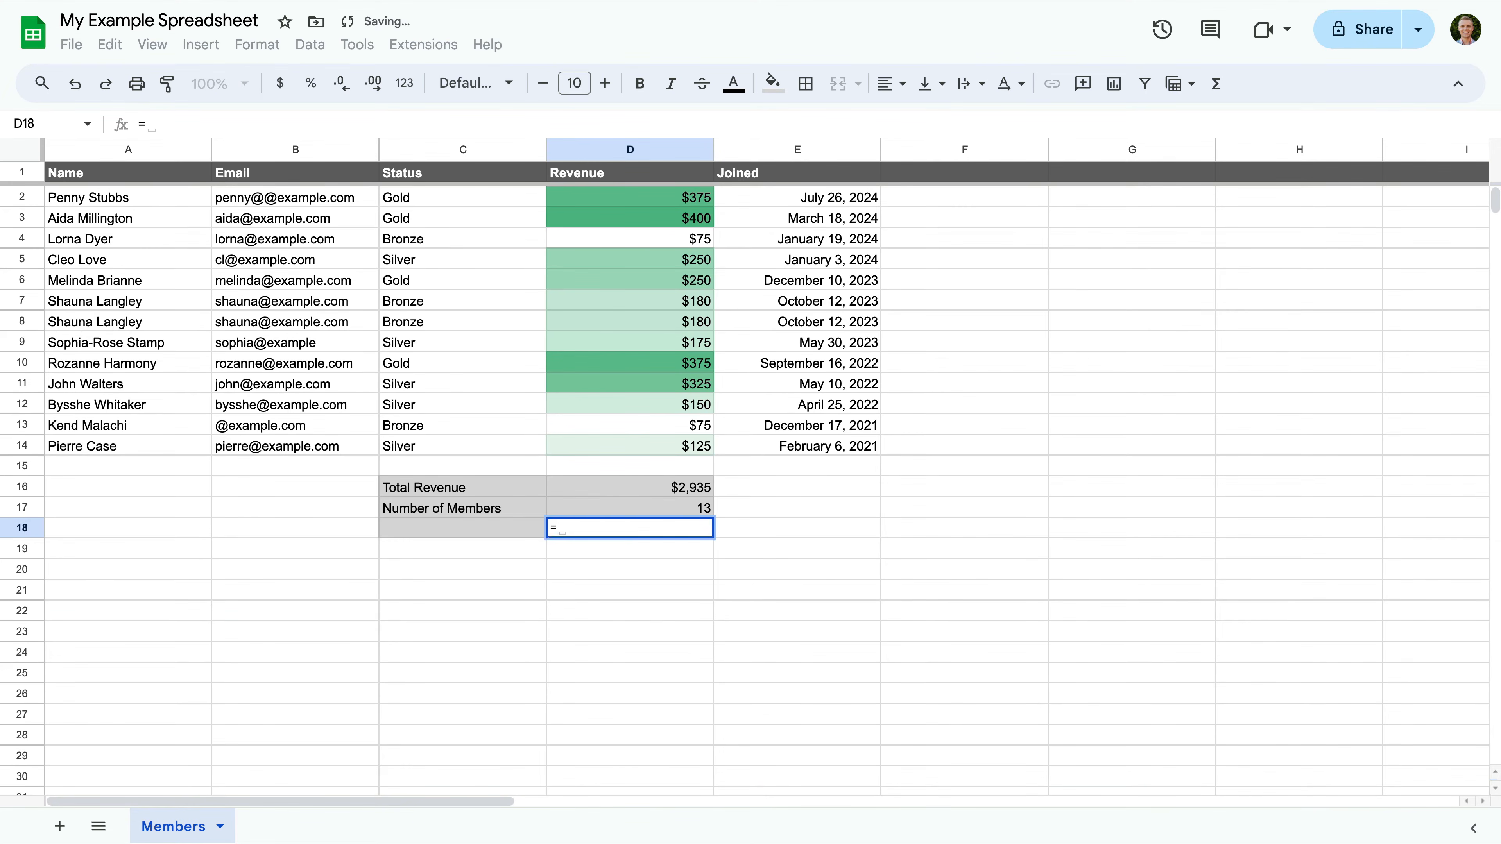
type("SUM(")
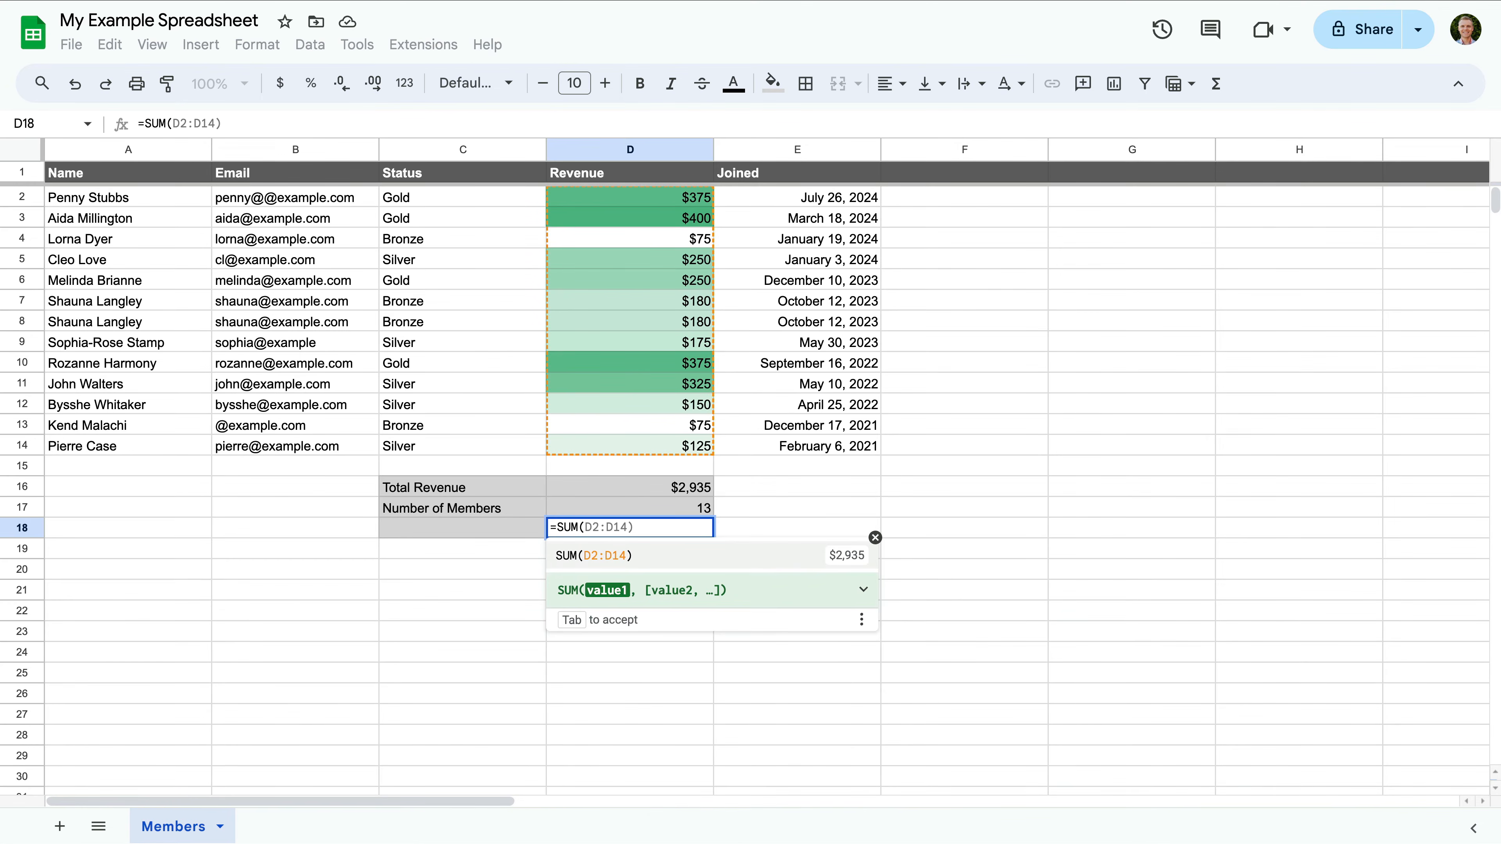
type("D16")
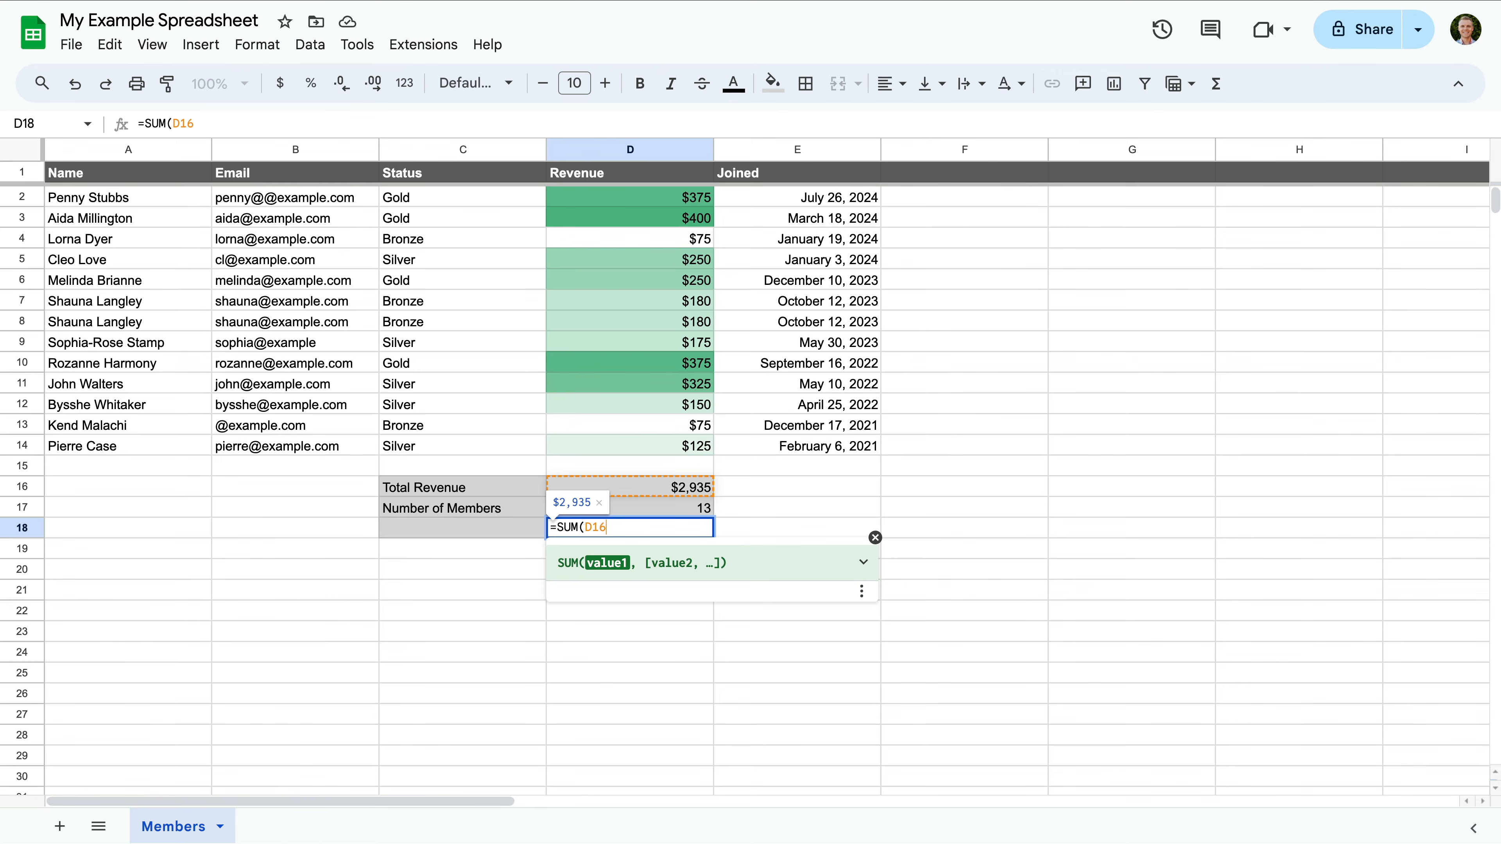
type("/")
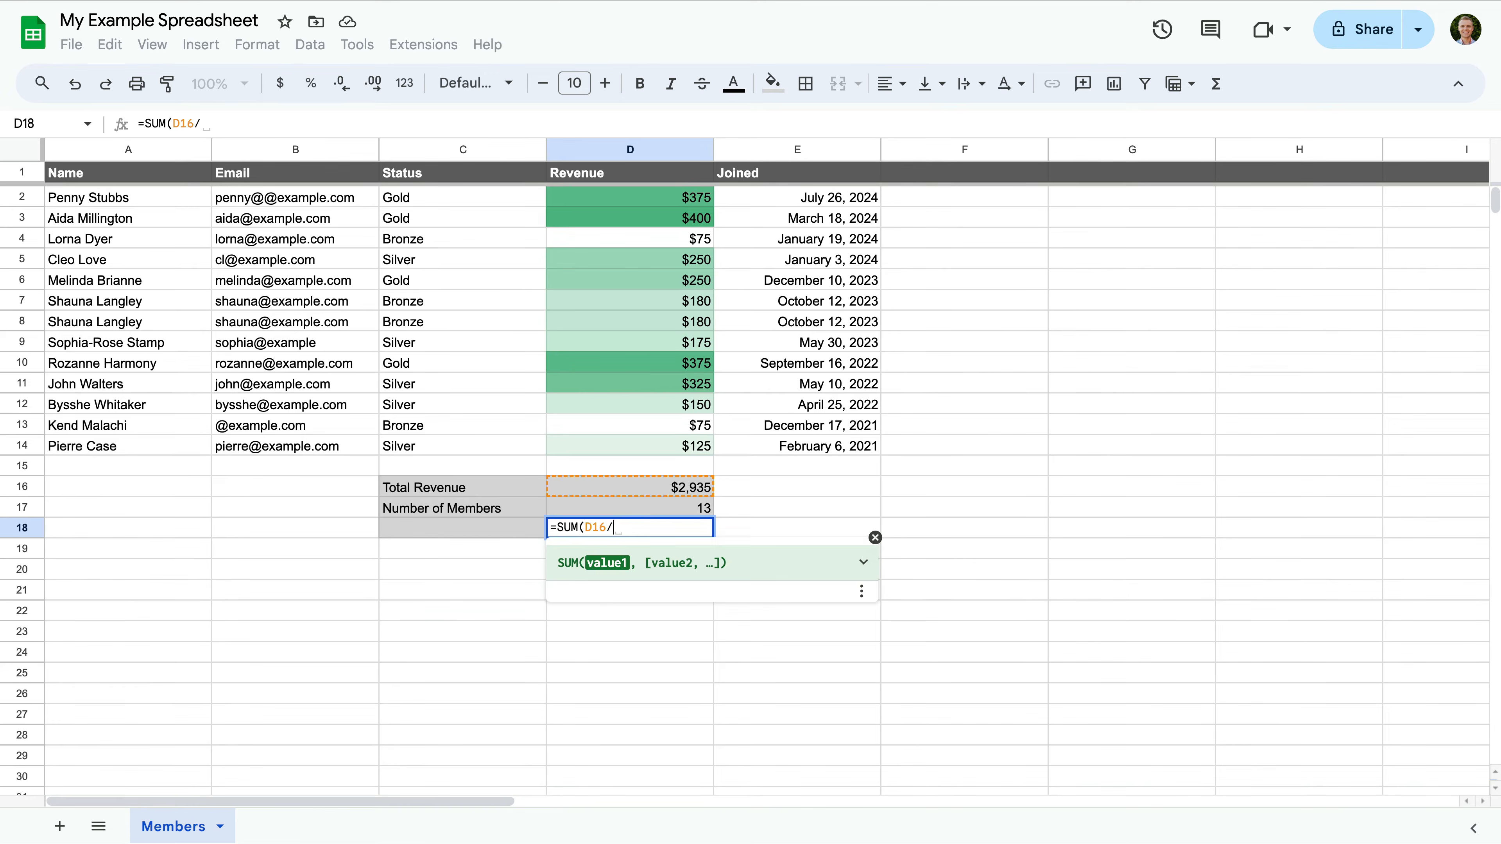
type("D17")
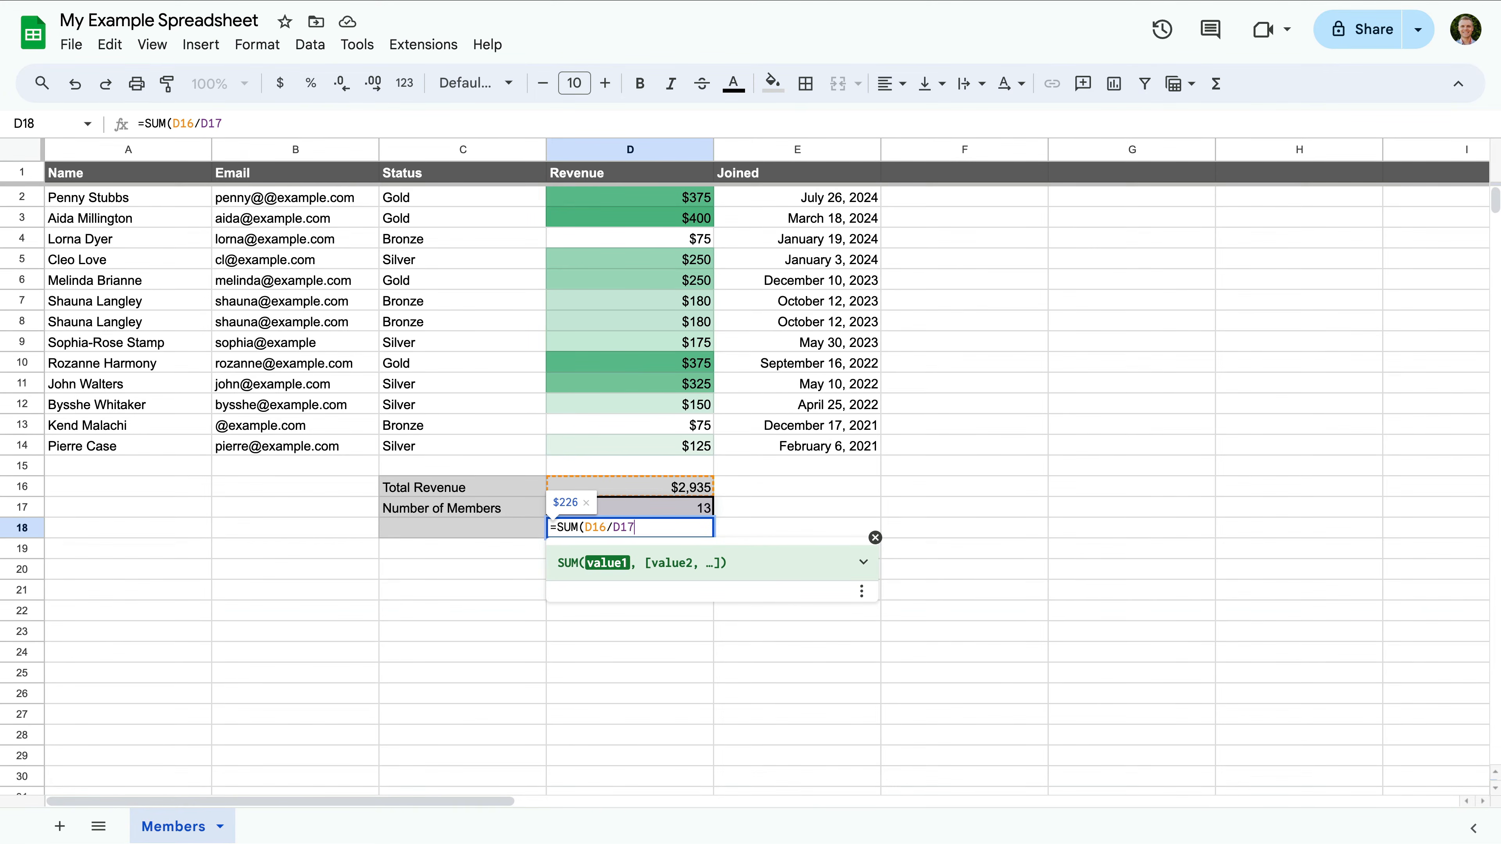
type(")")
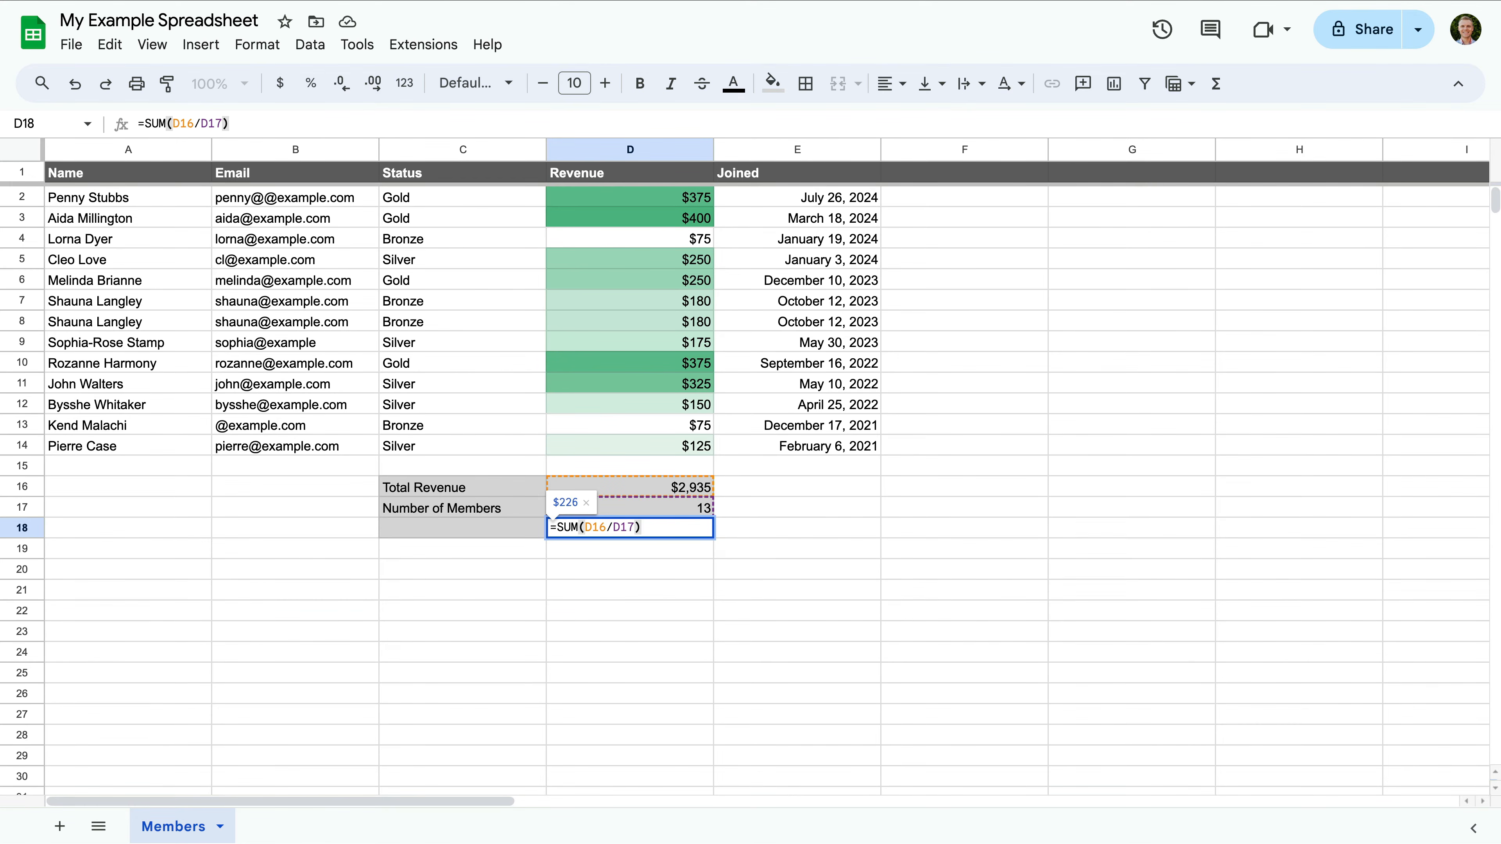
key("Return")
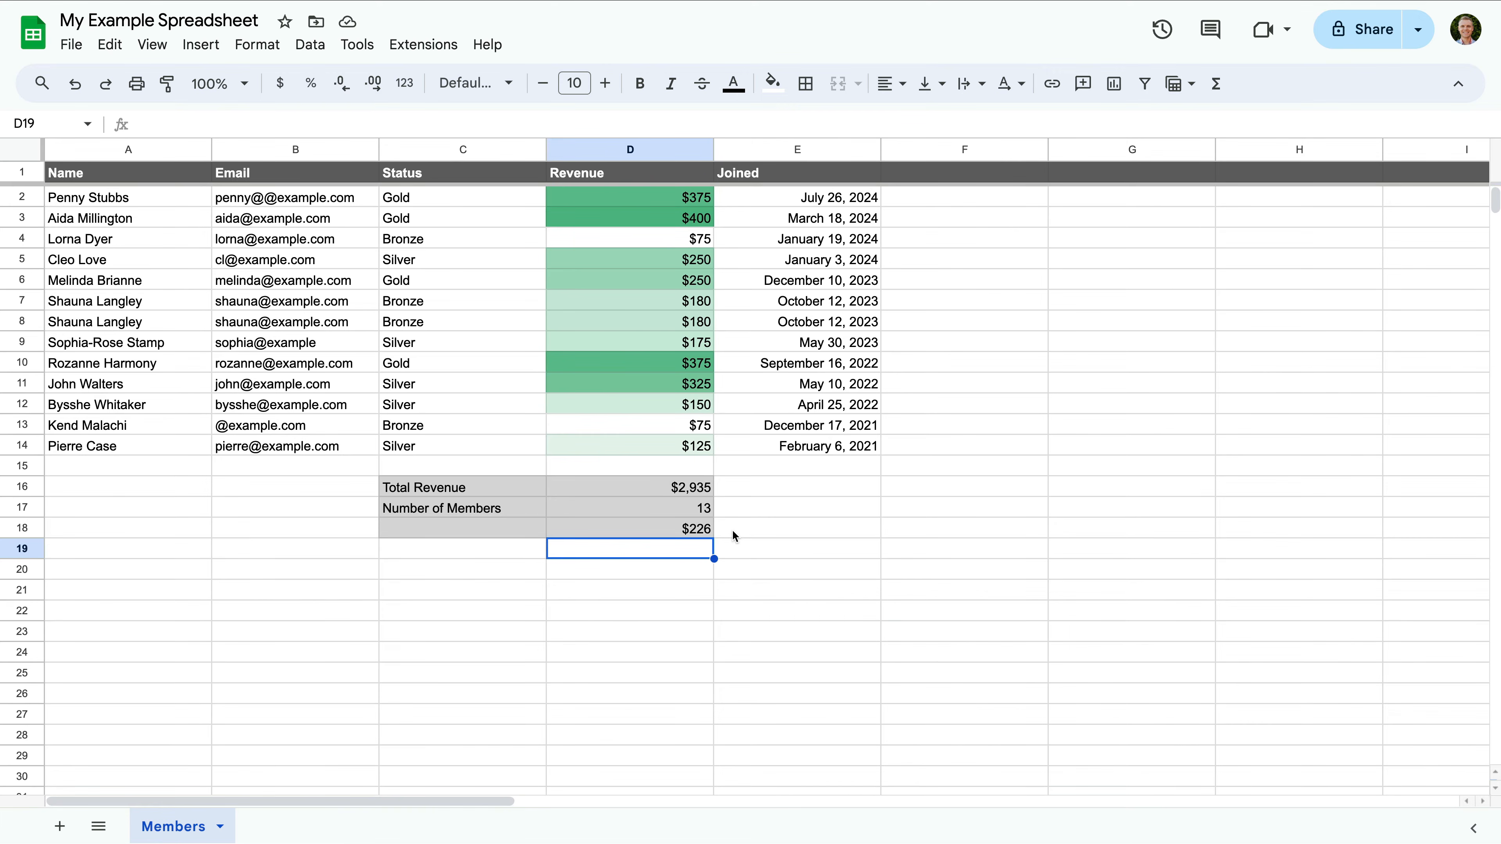
Replace the formula in cell D18 with =AVERAGE(D2:D14).
key("Up")
key("Delete")
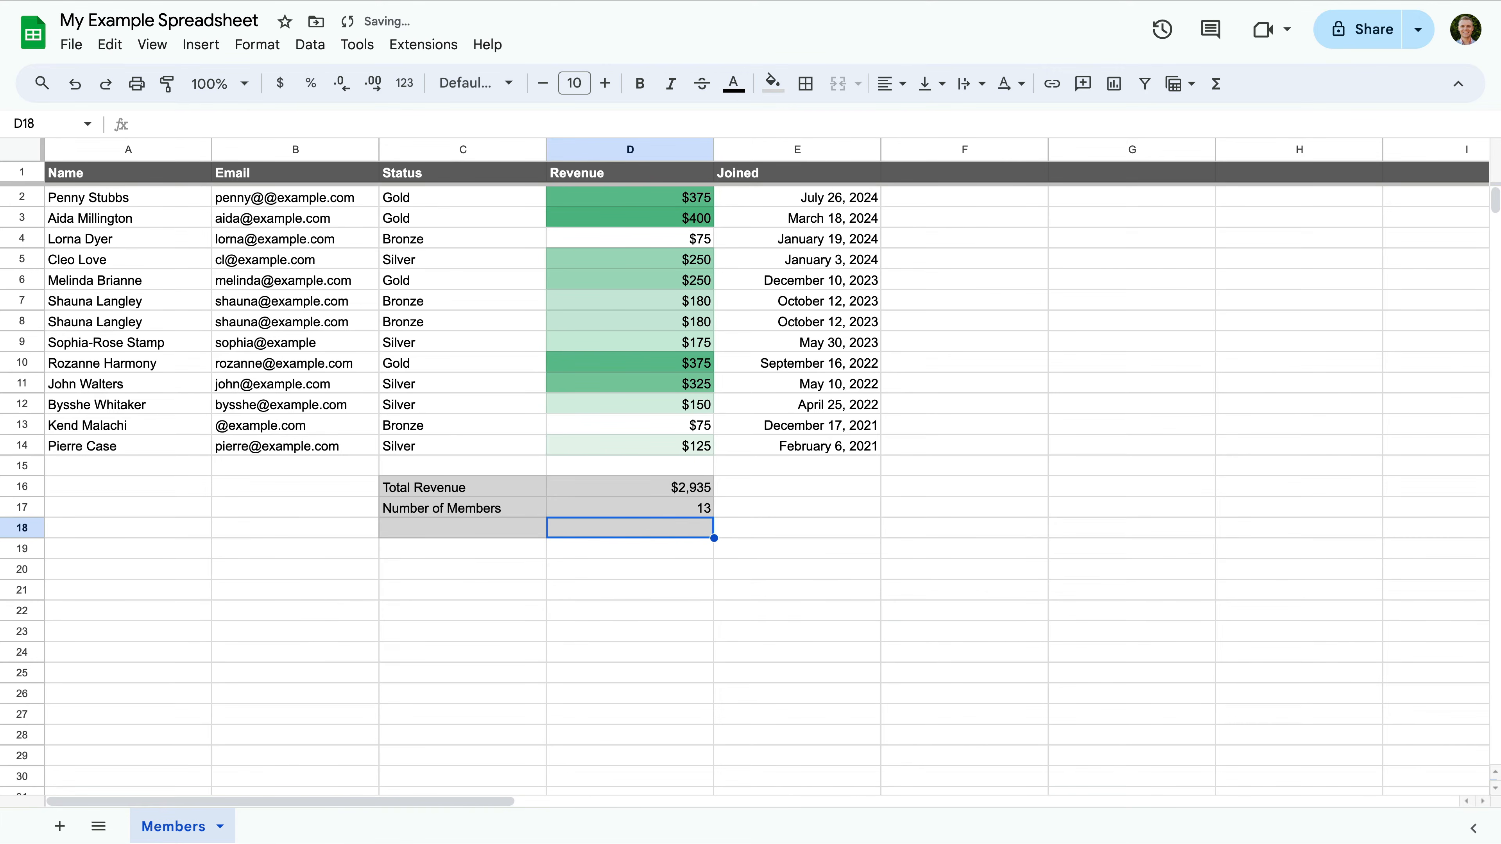
type("=")
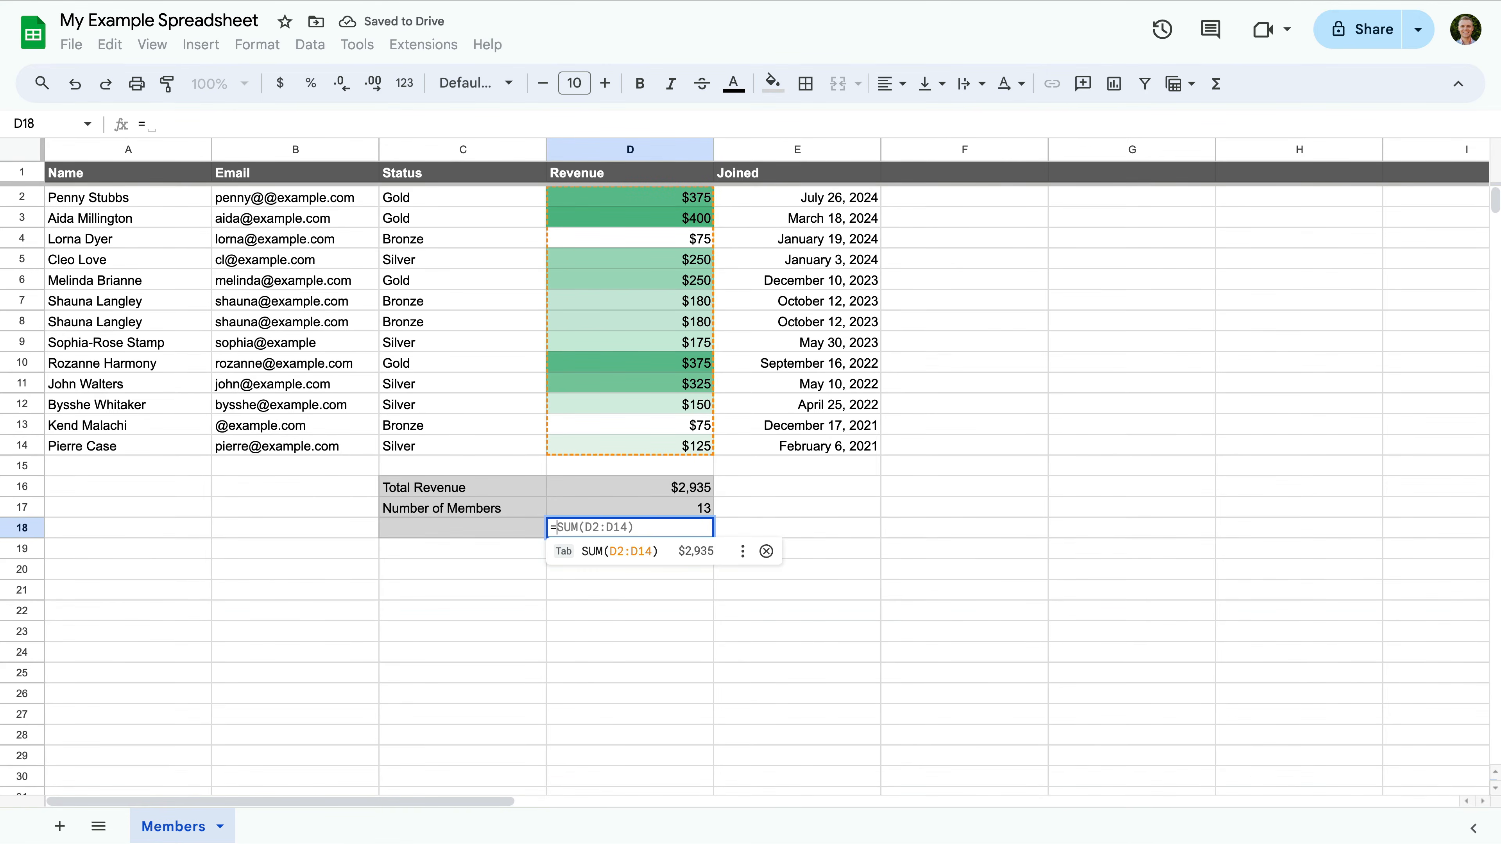
type("AVER")
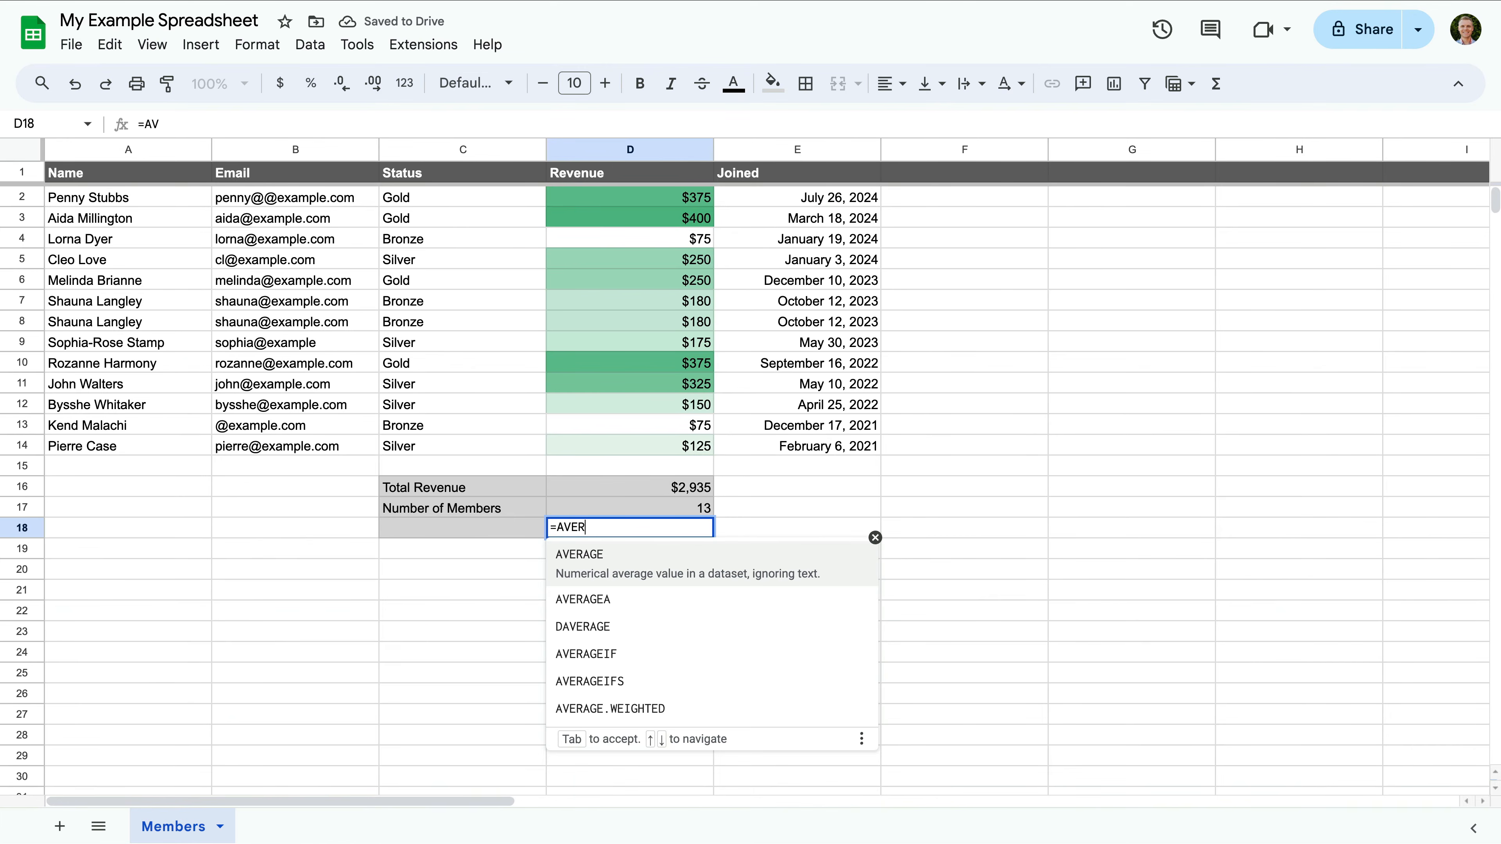
type("AGE(")
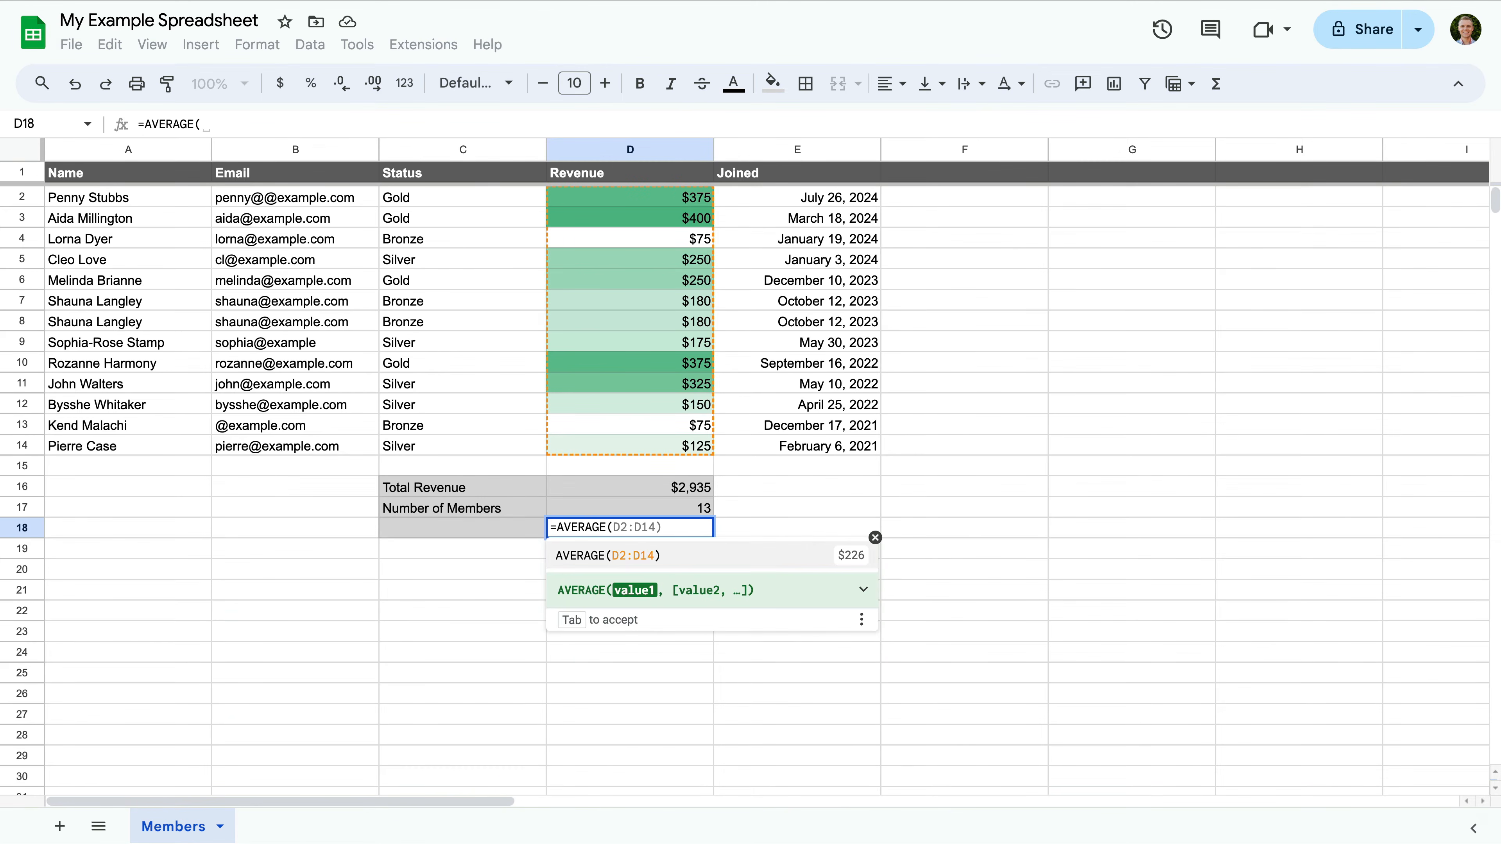
type("D2:")
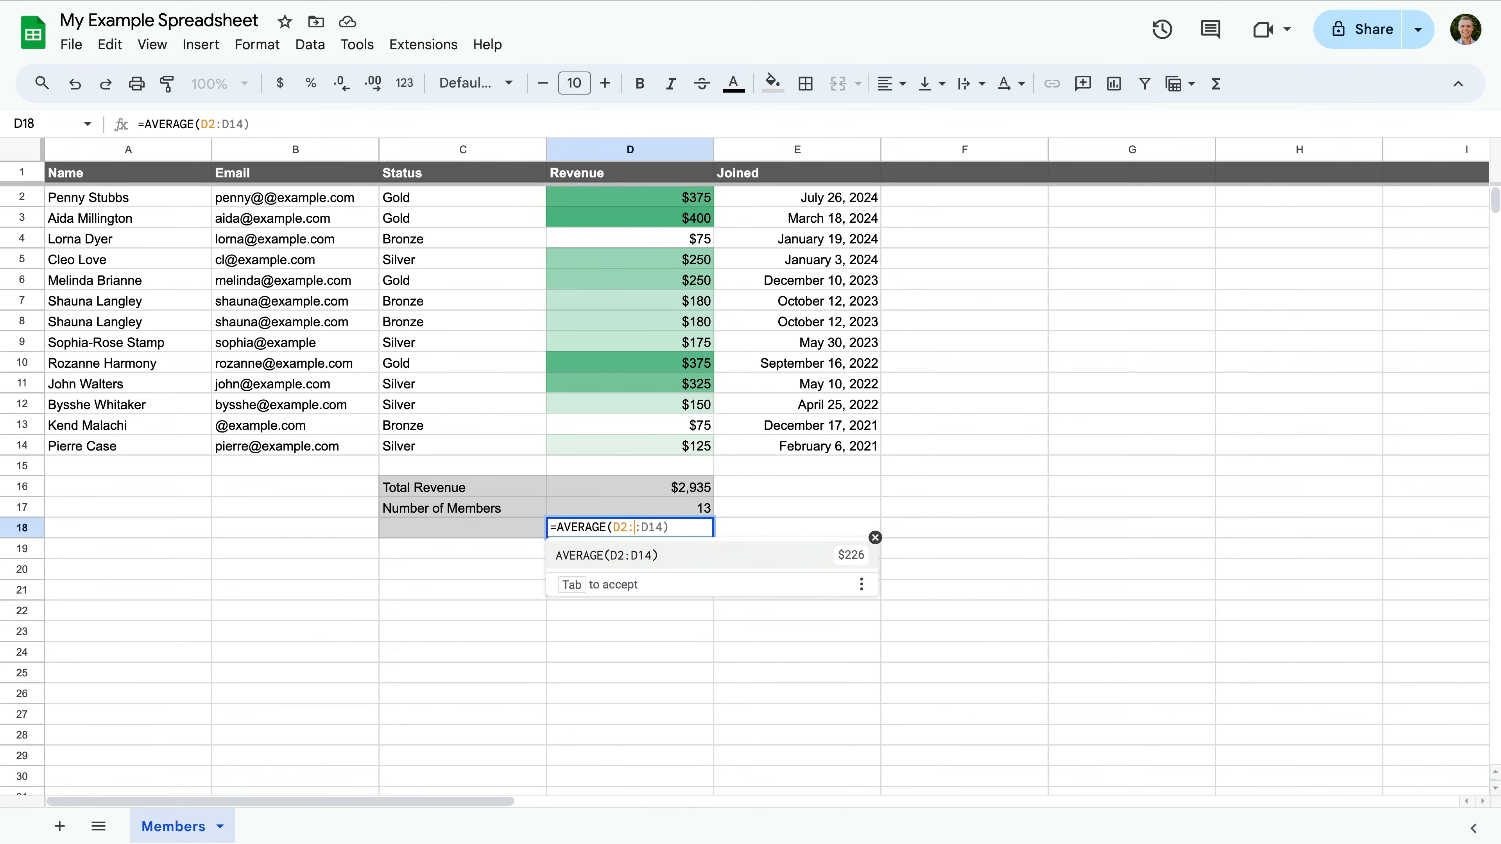
type("D14)")
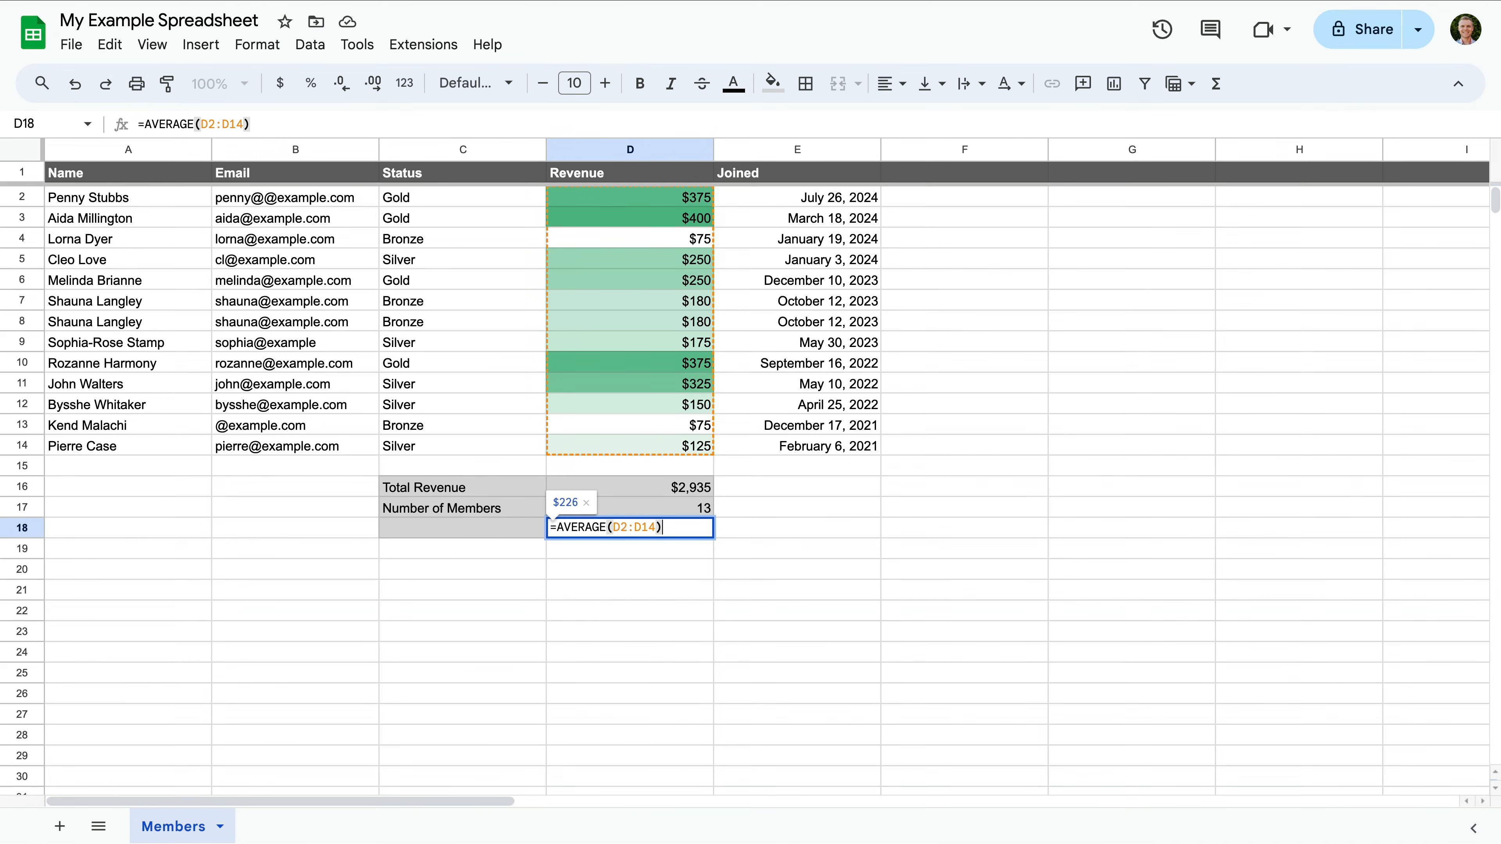
key("Return")
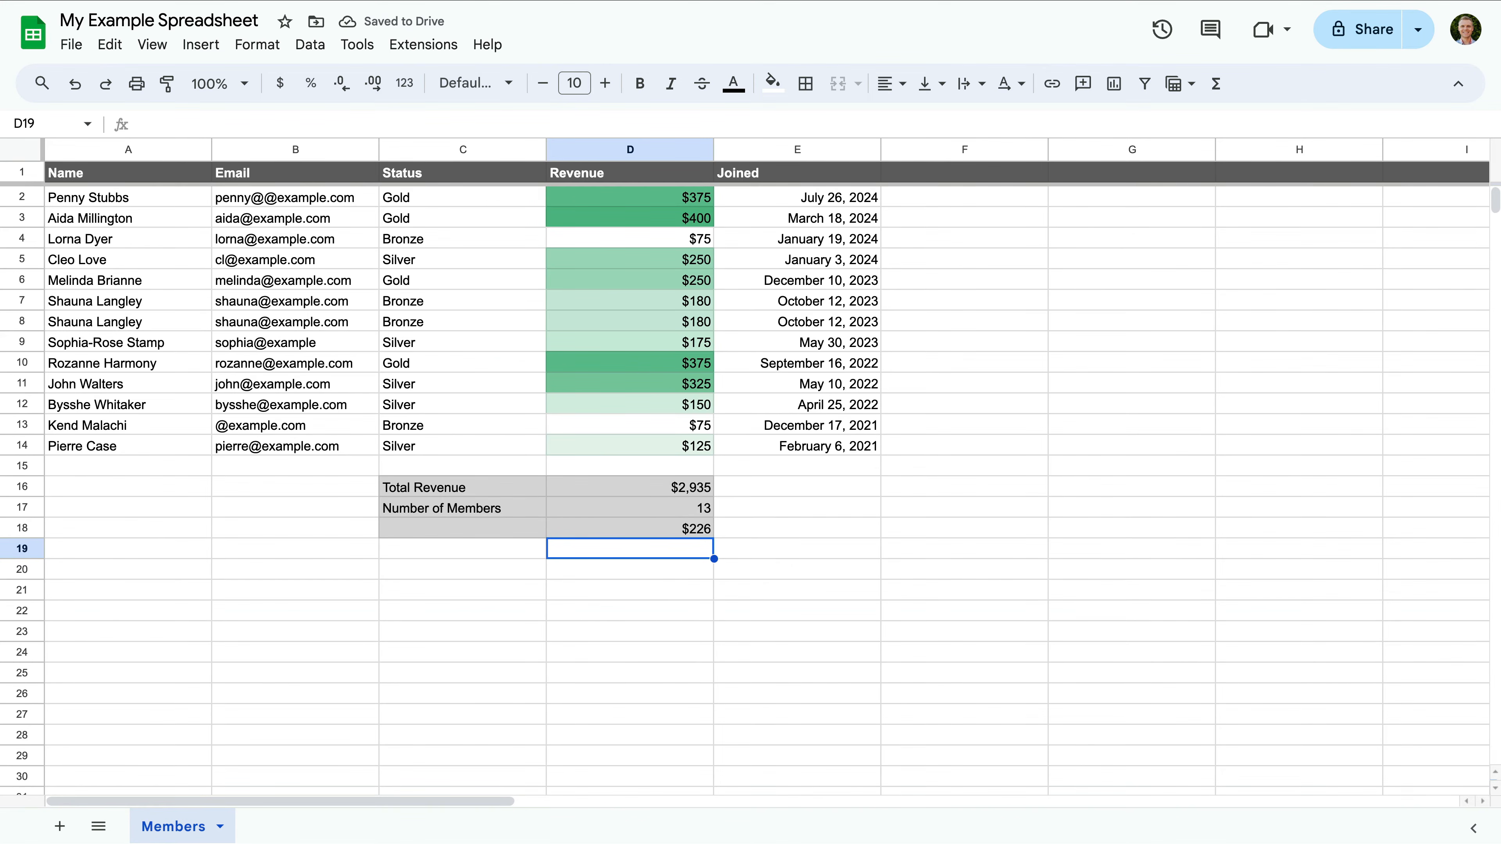
Label the average row by entering "Average Revenue" in cell C18.
left_click(532, 532)
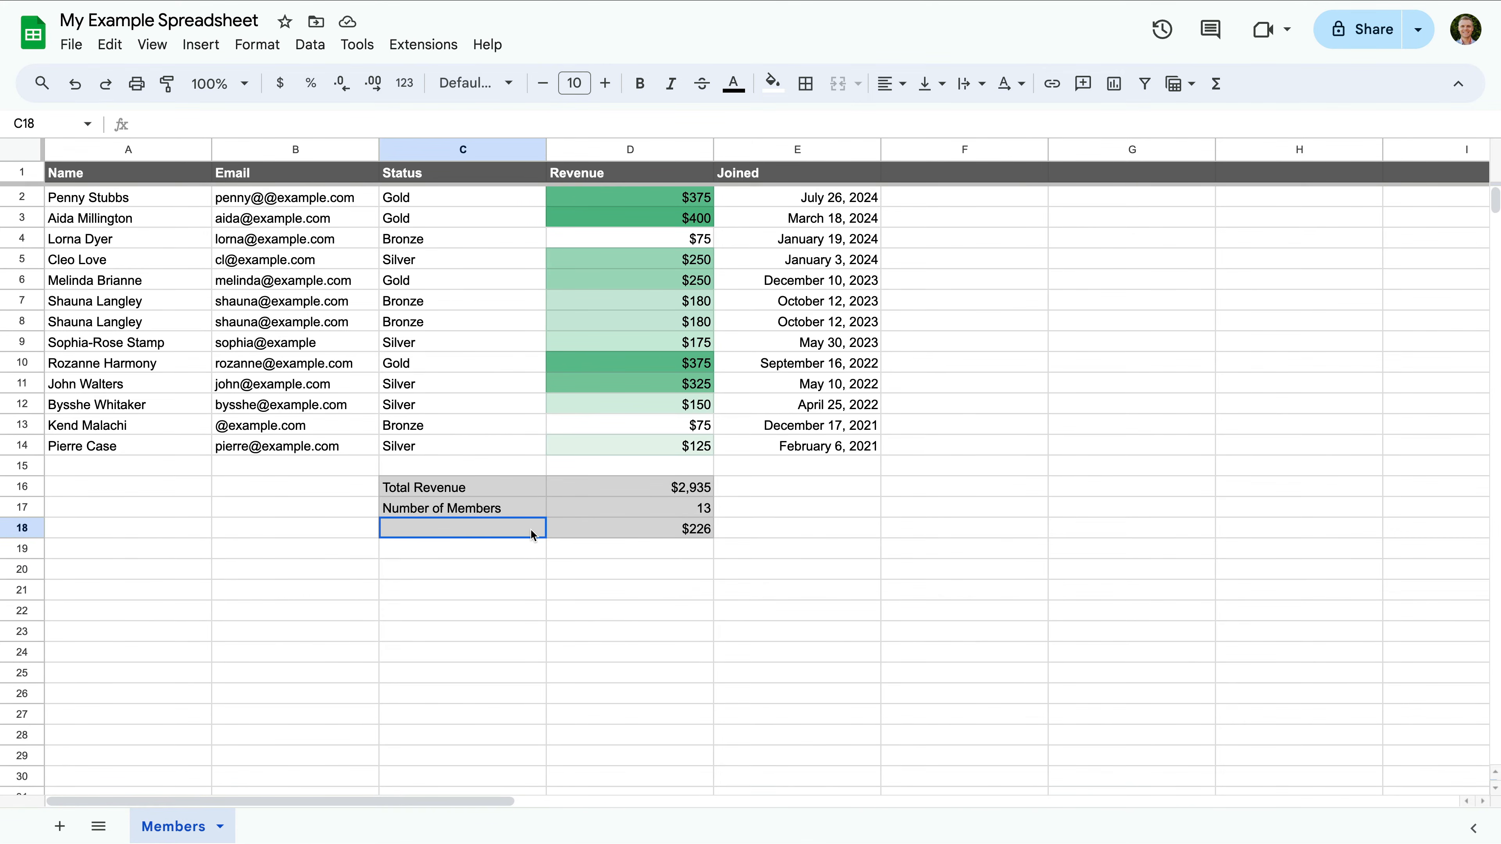
type("A")
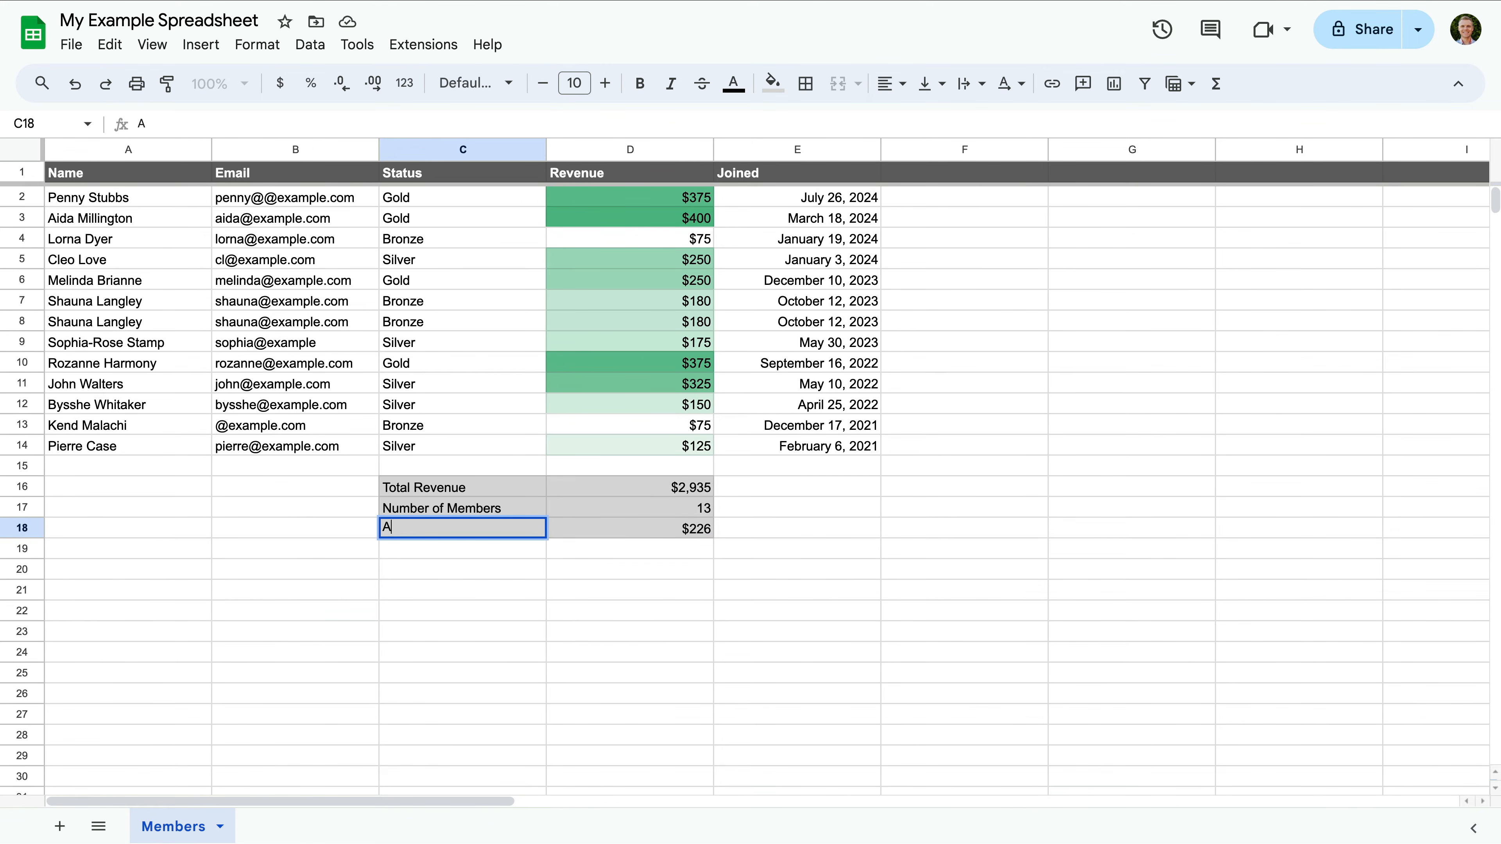
type("verage Revenue")
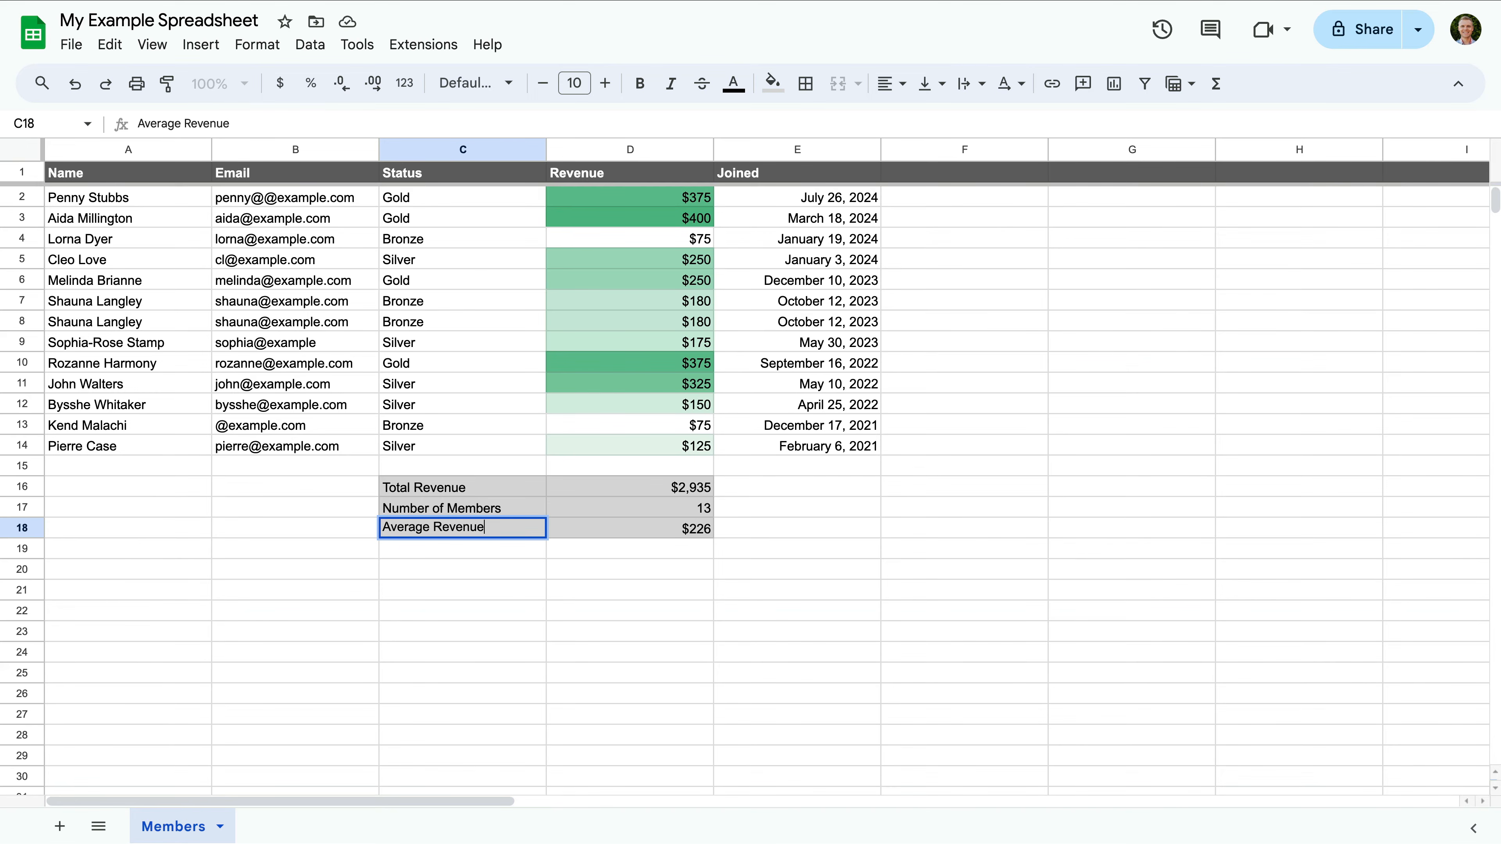
Insert two empty columns between the Name and Email columns.
left_click(165, 175)
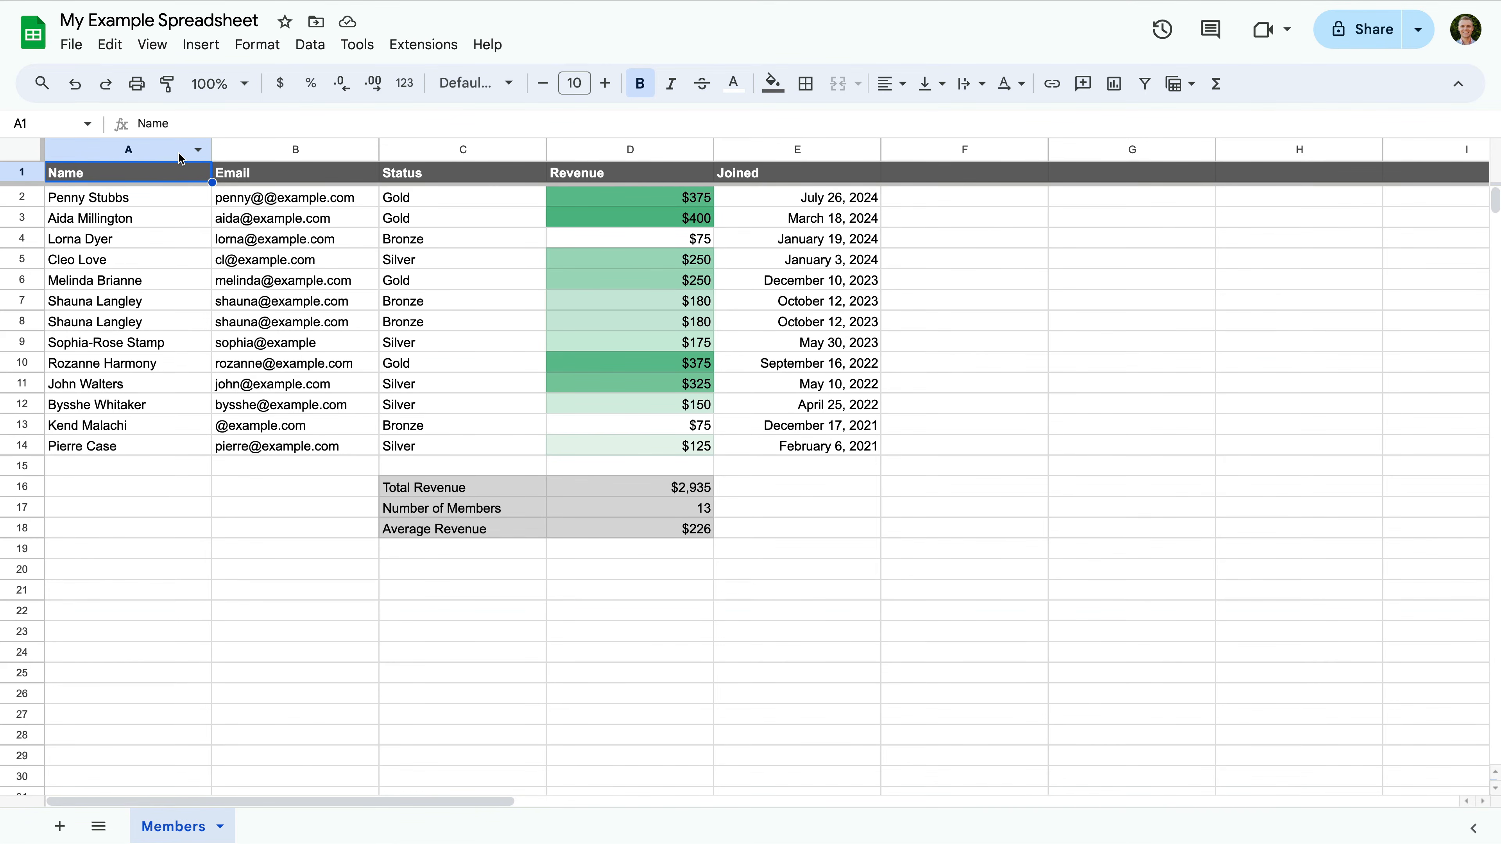
left_click(198, 151)
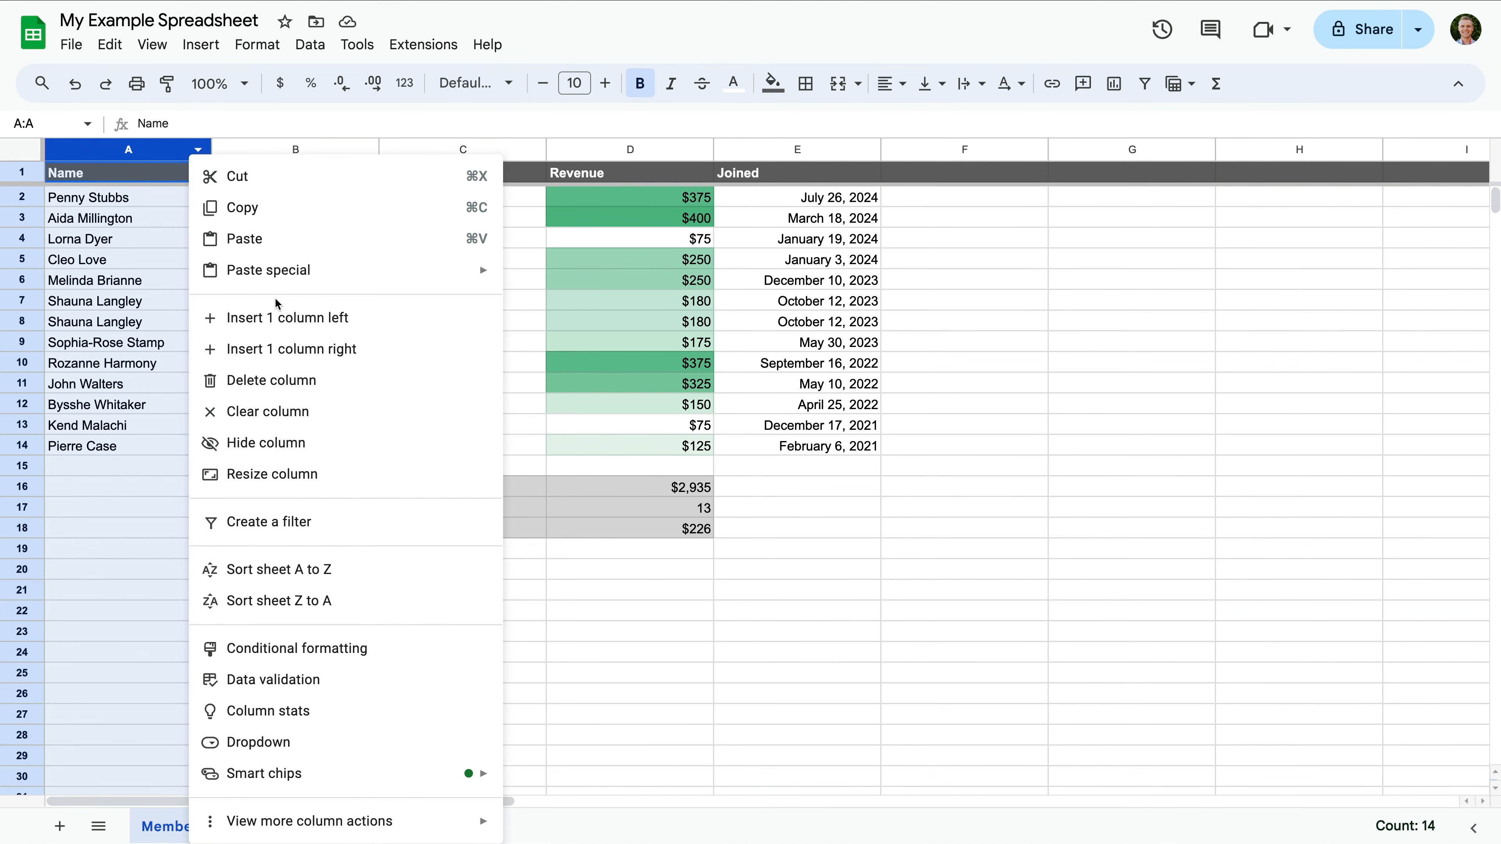
left_click(310, 353)
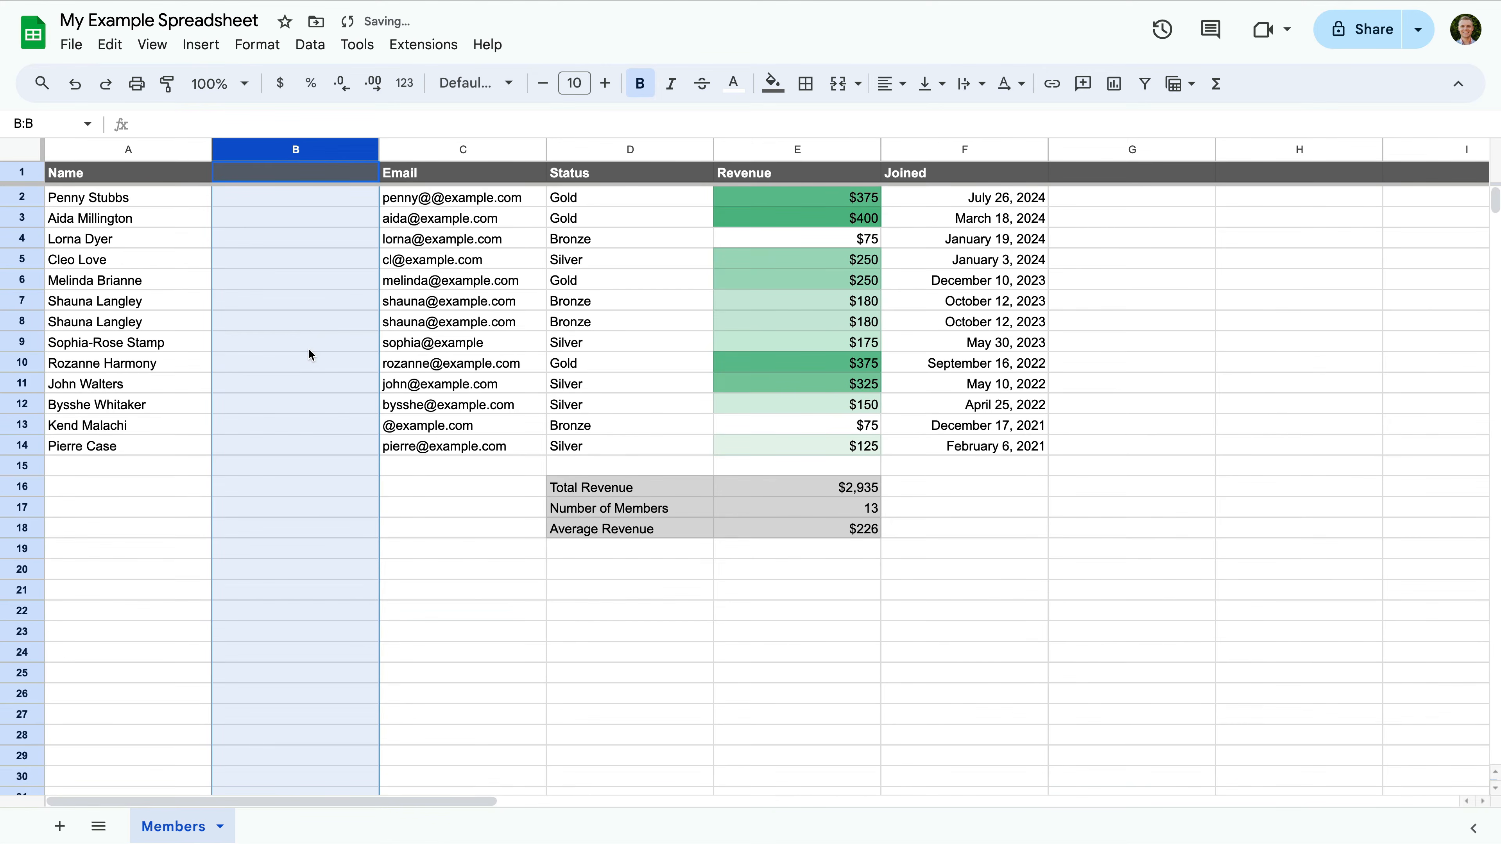
left_click(366, 151)
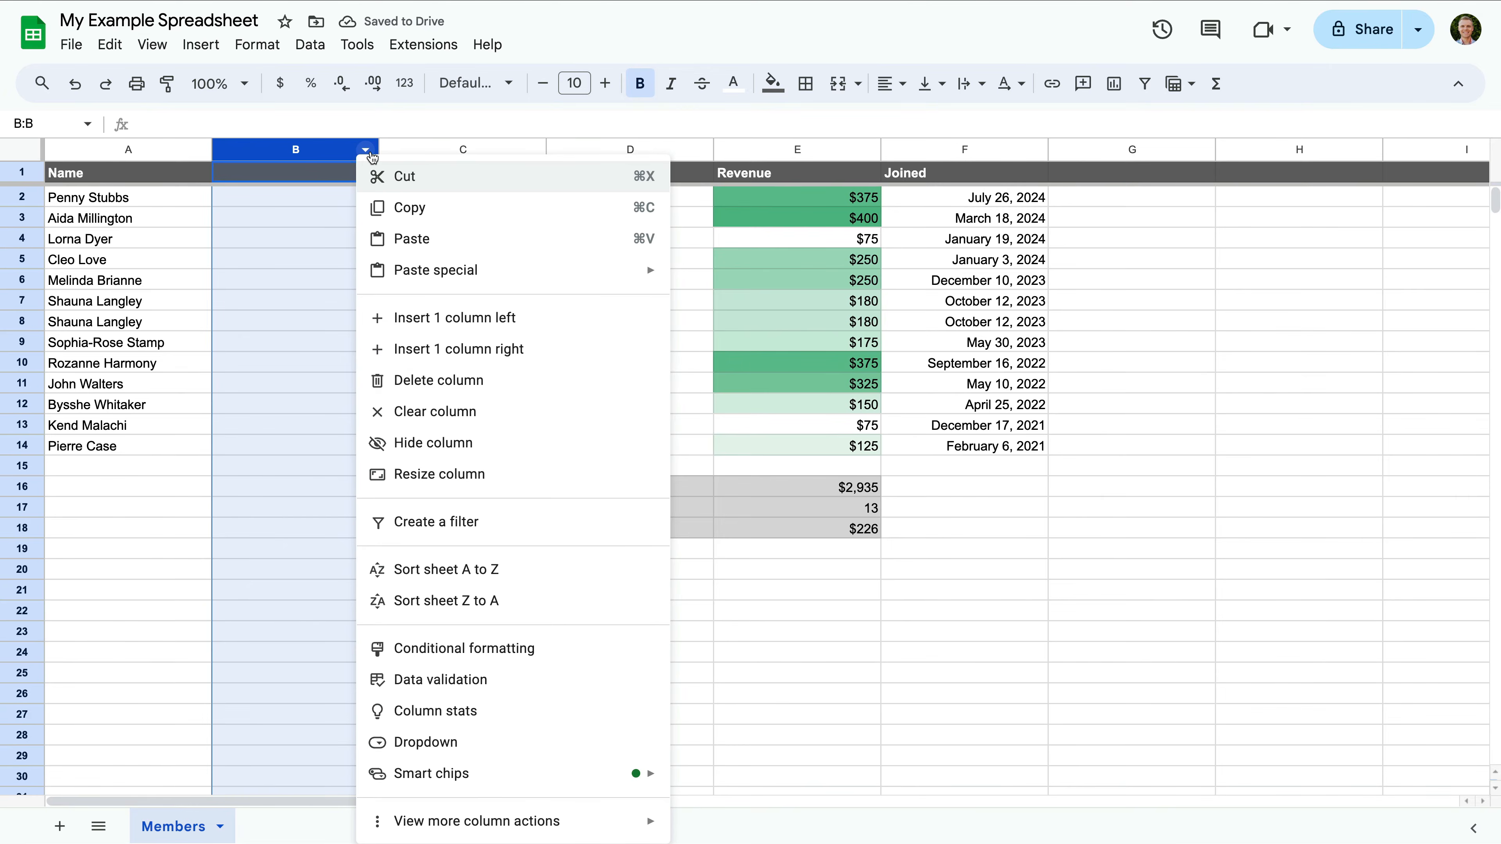
left_click(479, 350)
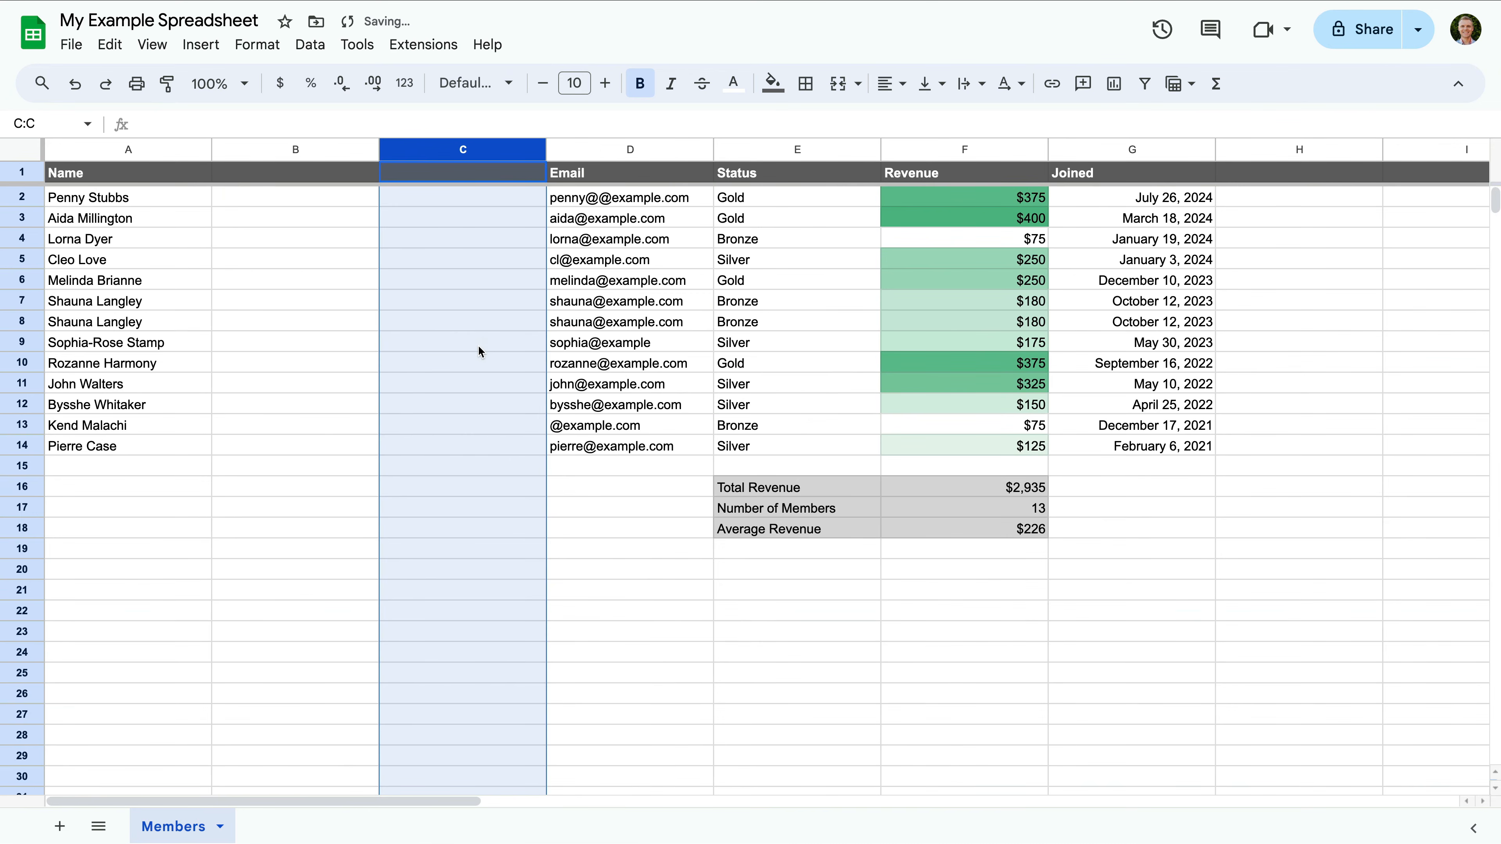
Rename the A1 header to "Full Name" and enter the headers "First Name" in B1 and "Last Name" in C1.
left_click(129, 172)
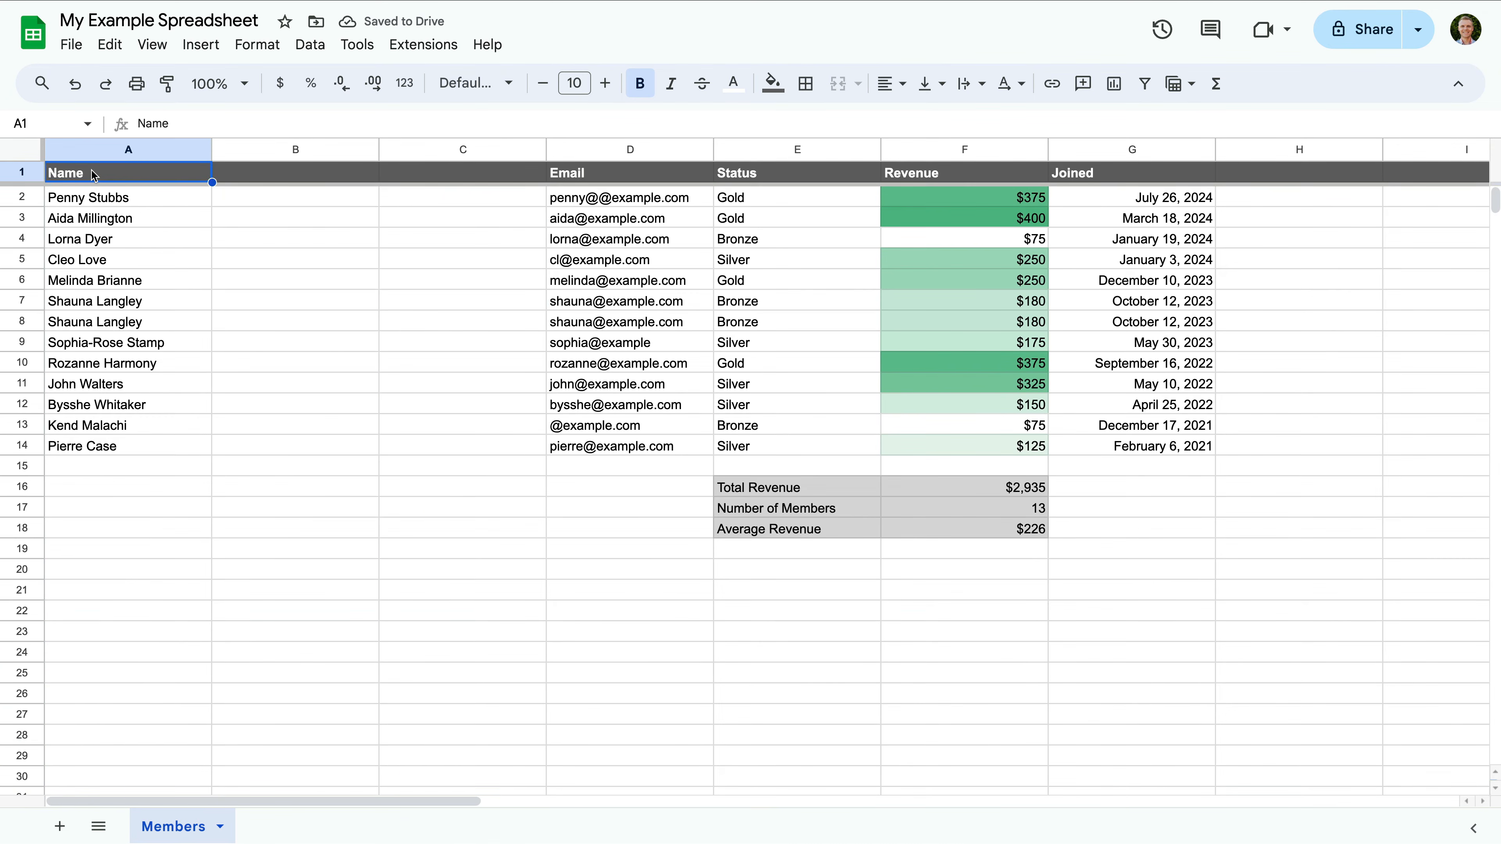
type("Full Name")
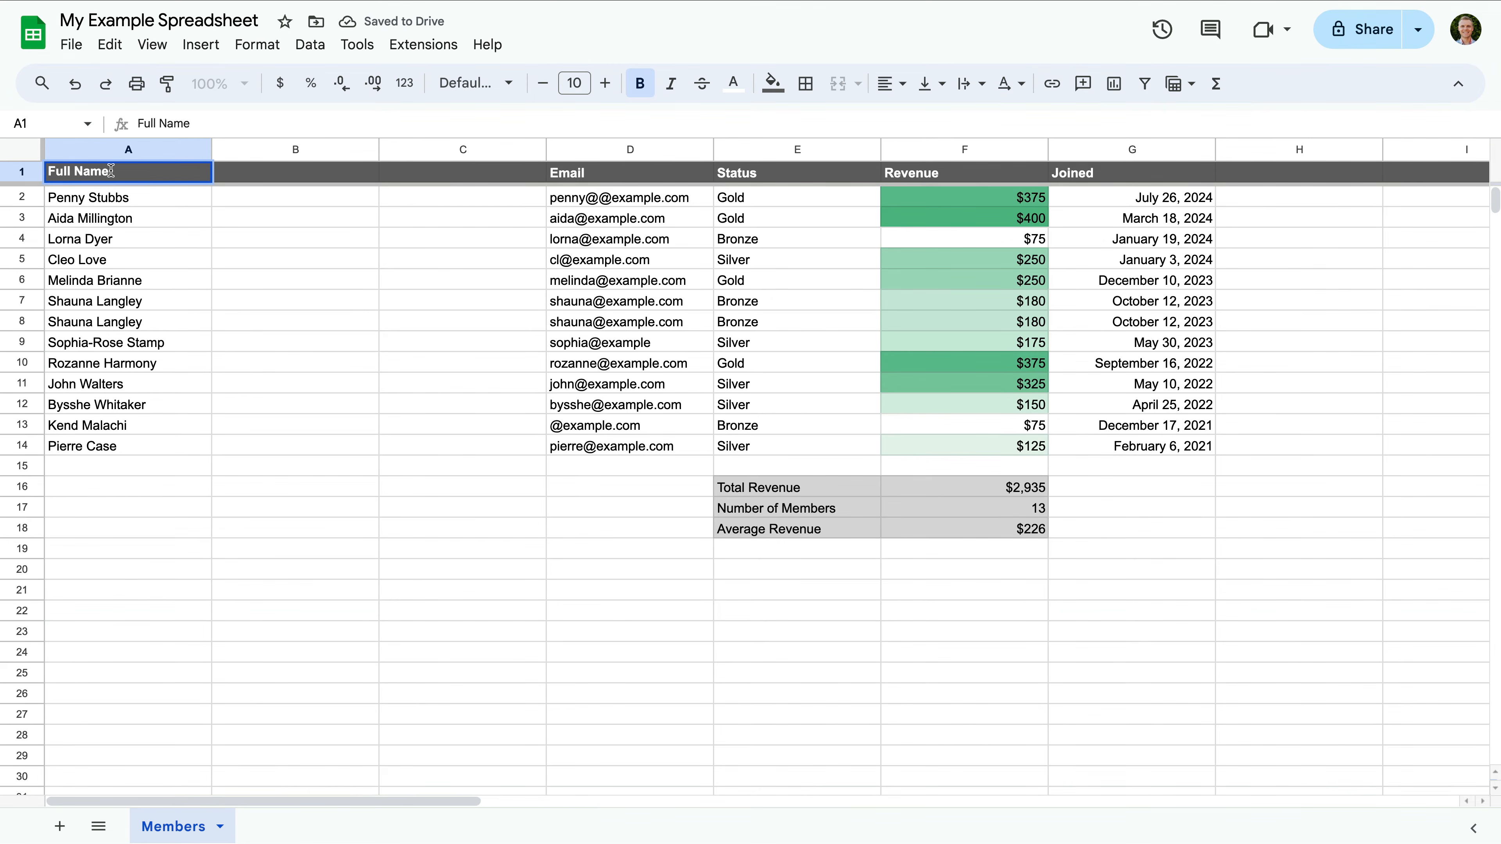
left_click(243, 173)
type("First Name")
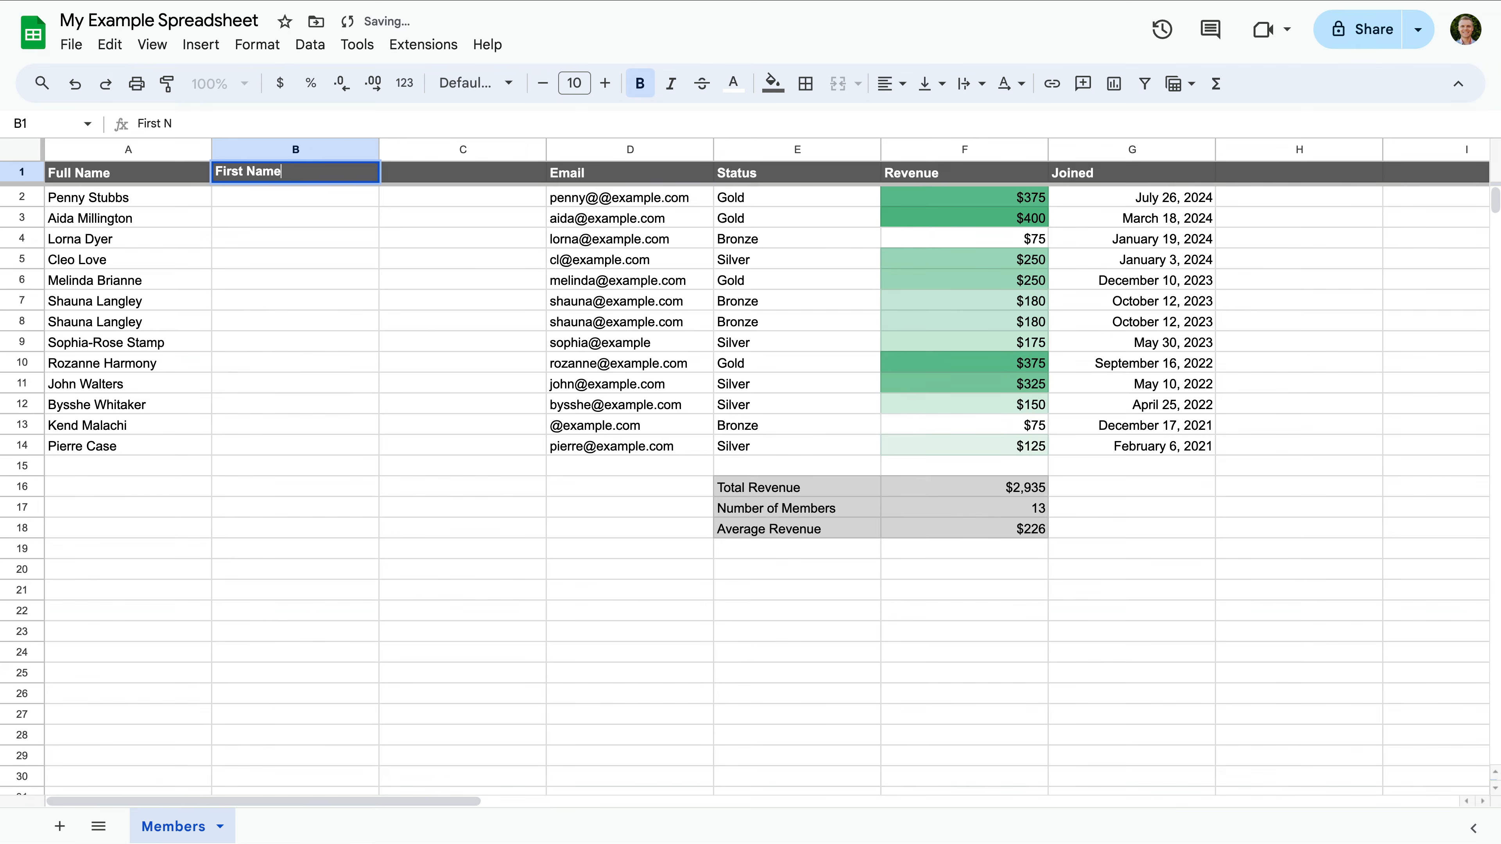
left_click(443, 174)
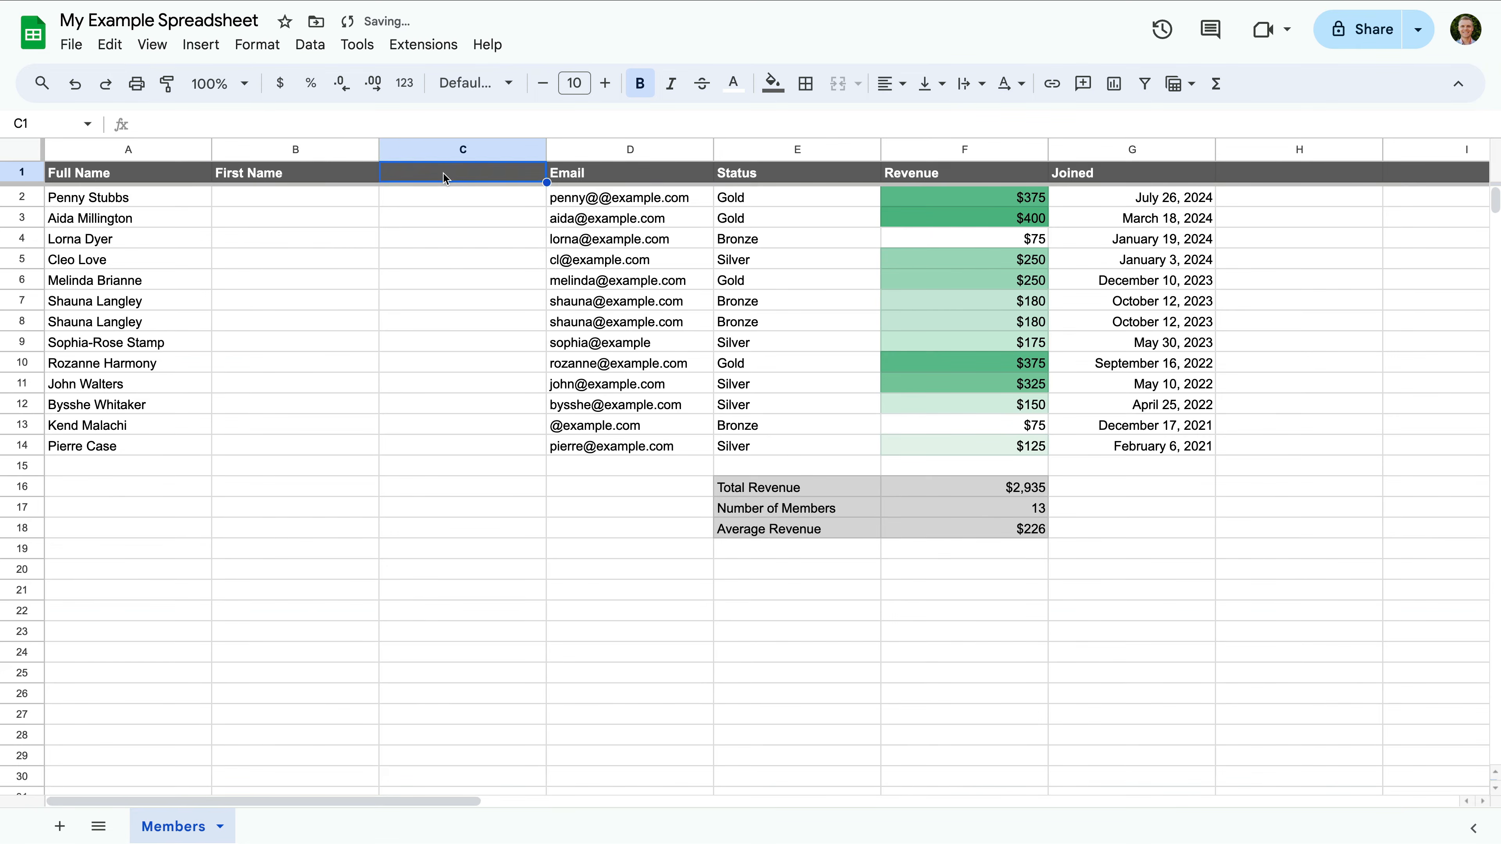
type("Last Name")
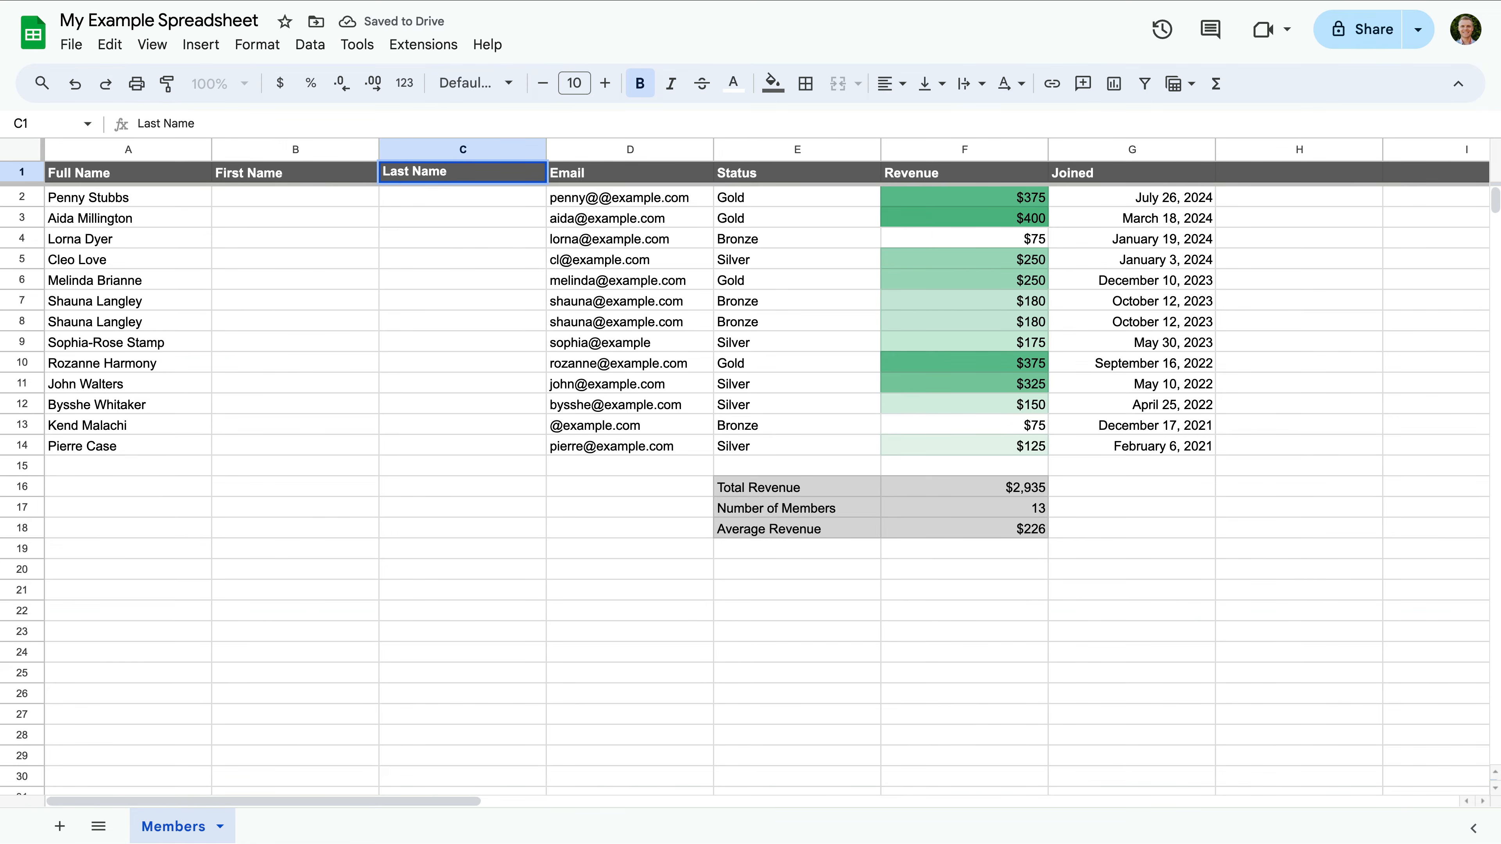
Split the full name in A2 into first and last name with the formula =SPLIT(A2," ") in cell B2.
left_click(338, 200)
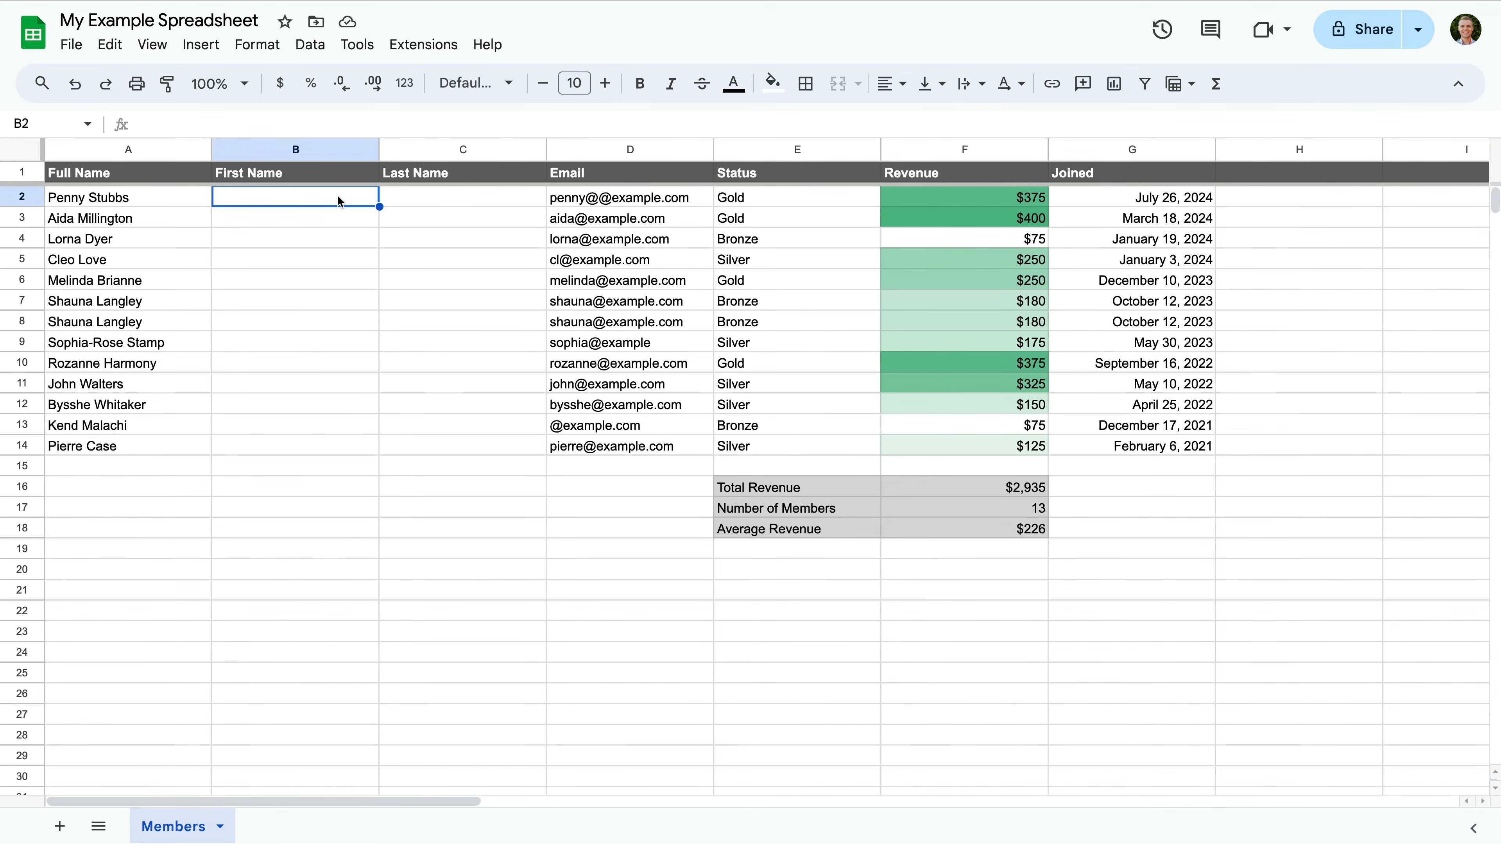
type("=SP")
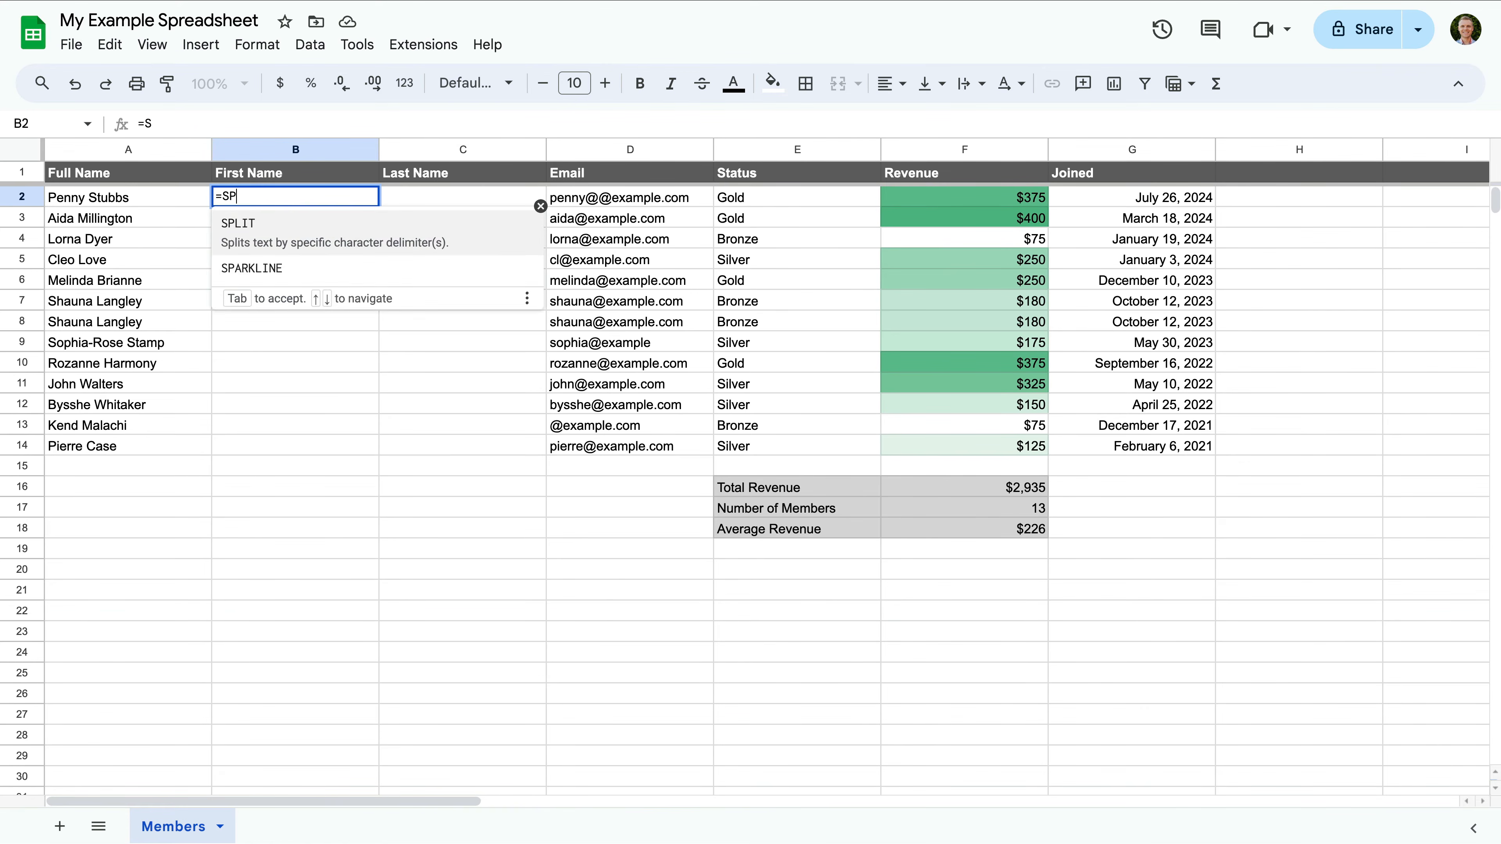
type("LIT(")
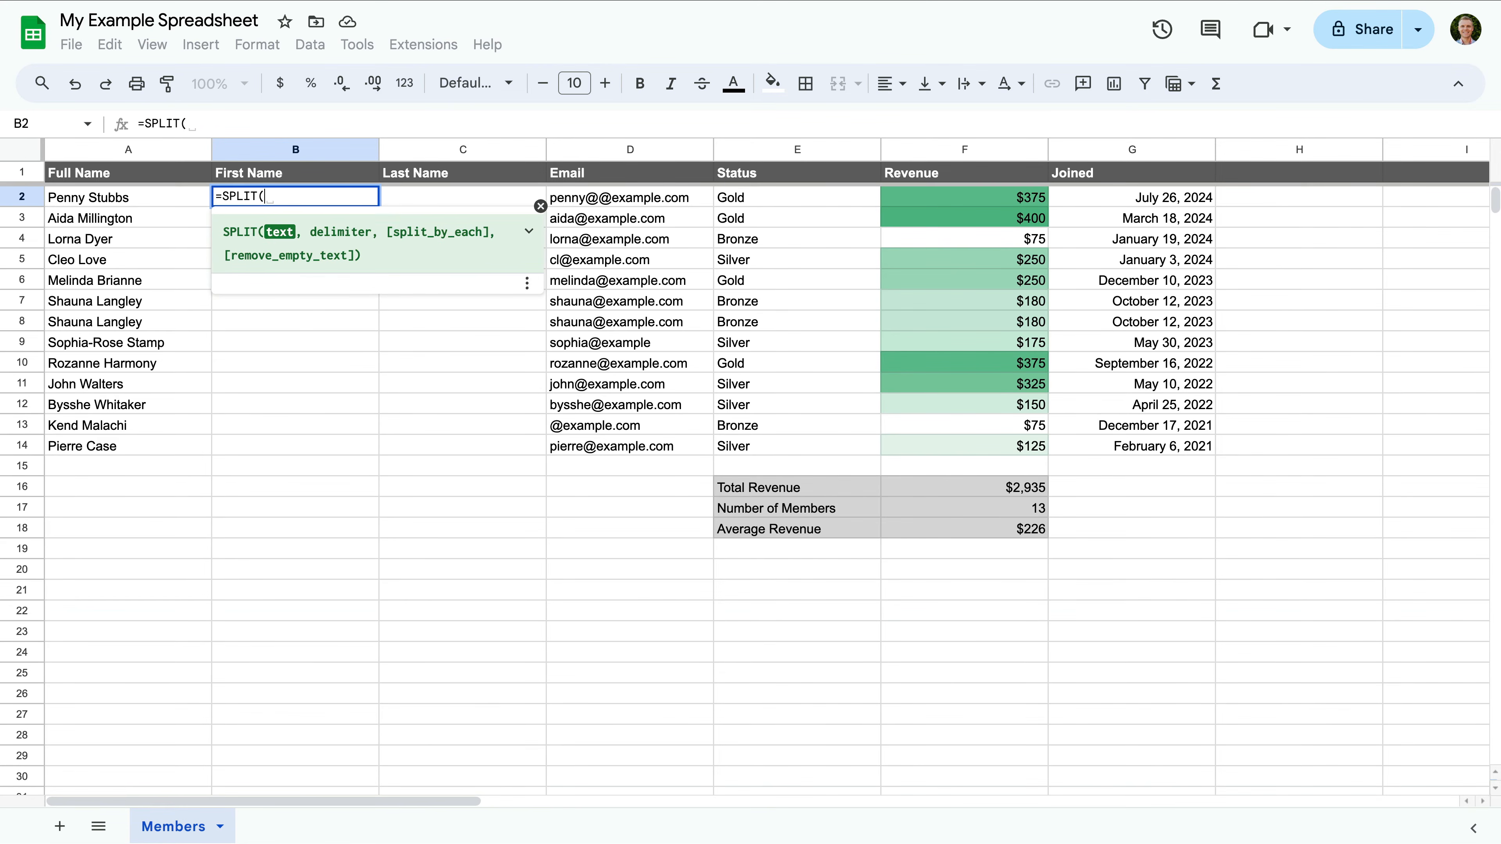
type("A2")
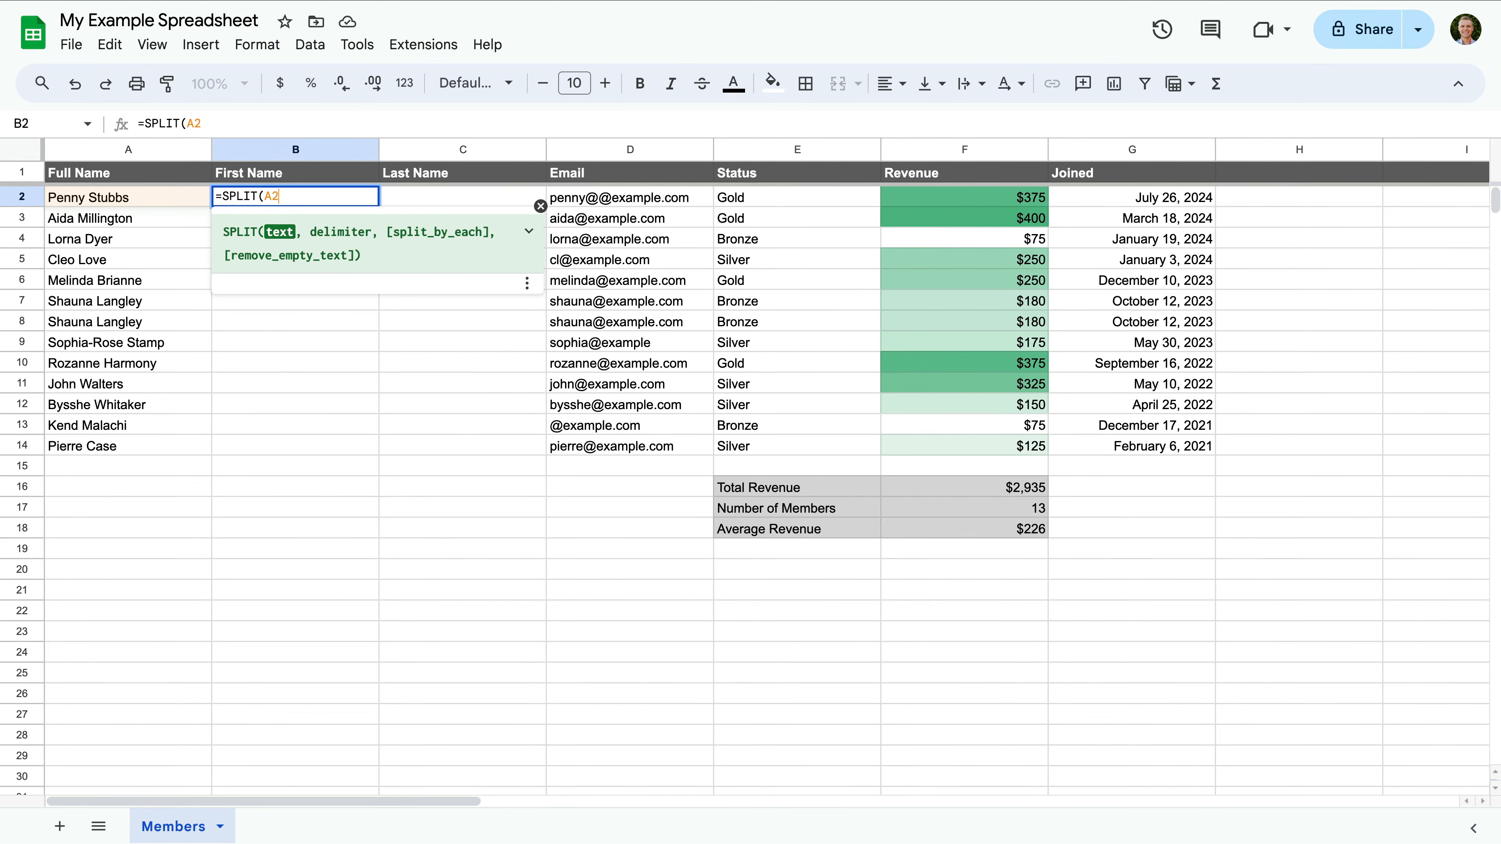
type(", ")
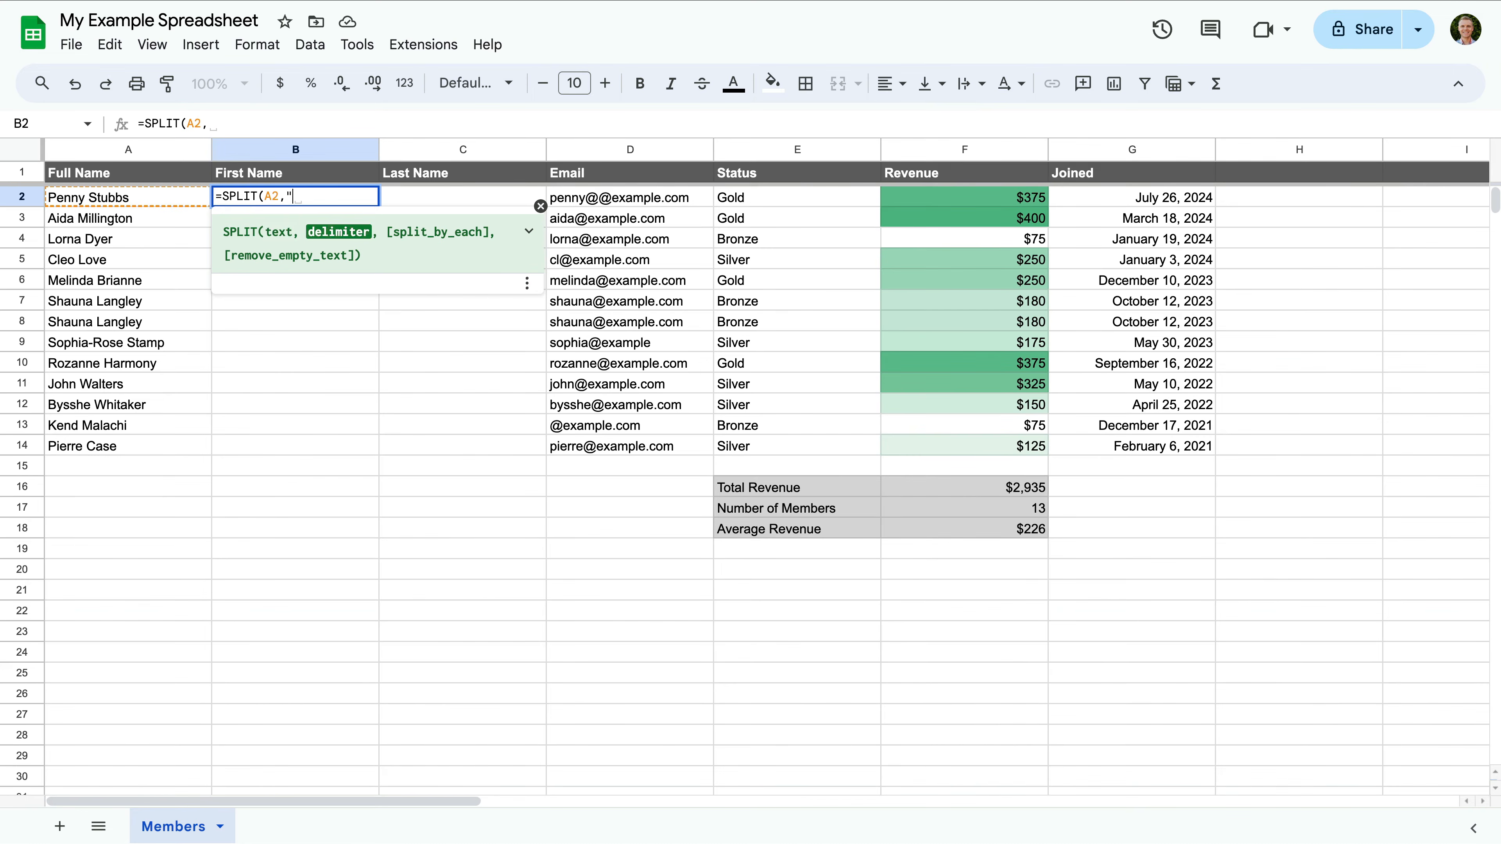
type("\"")
type("\")")
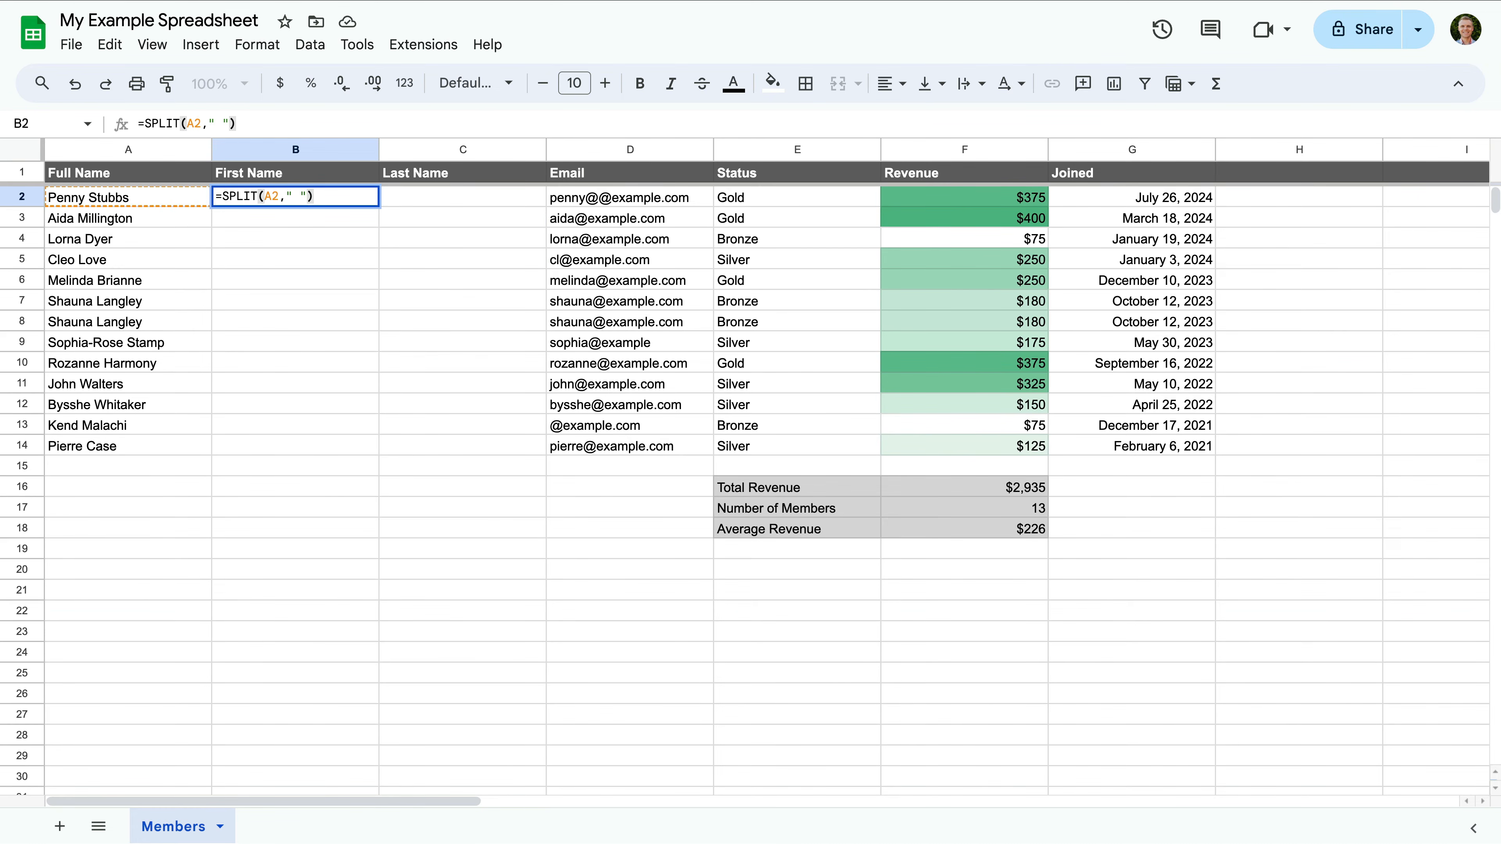
key("Return")
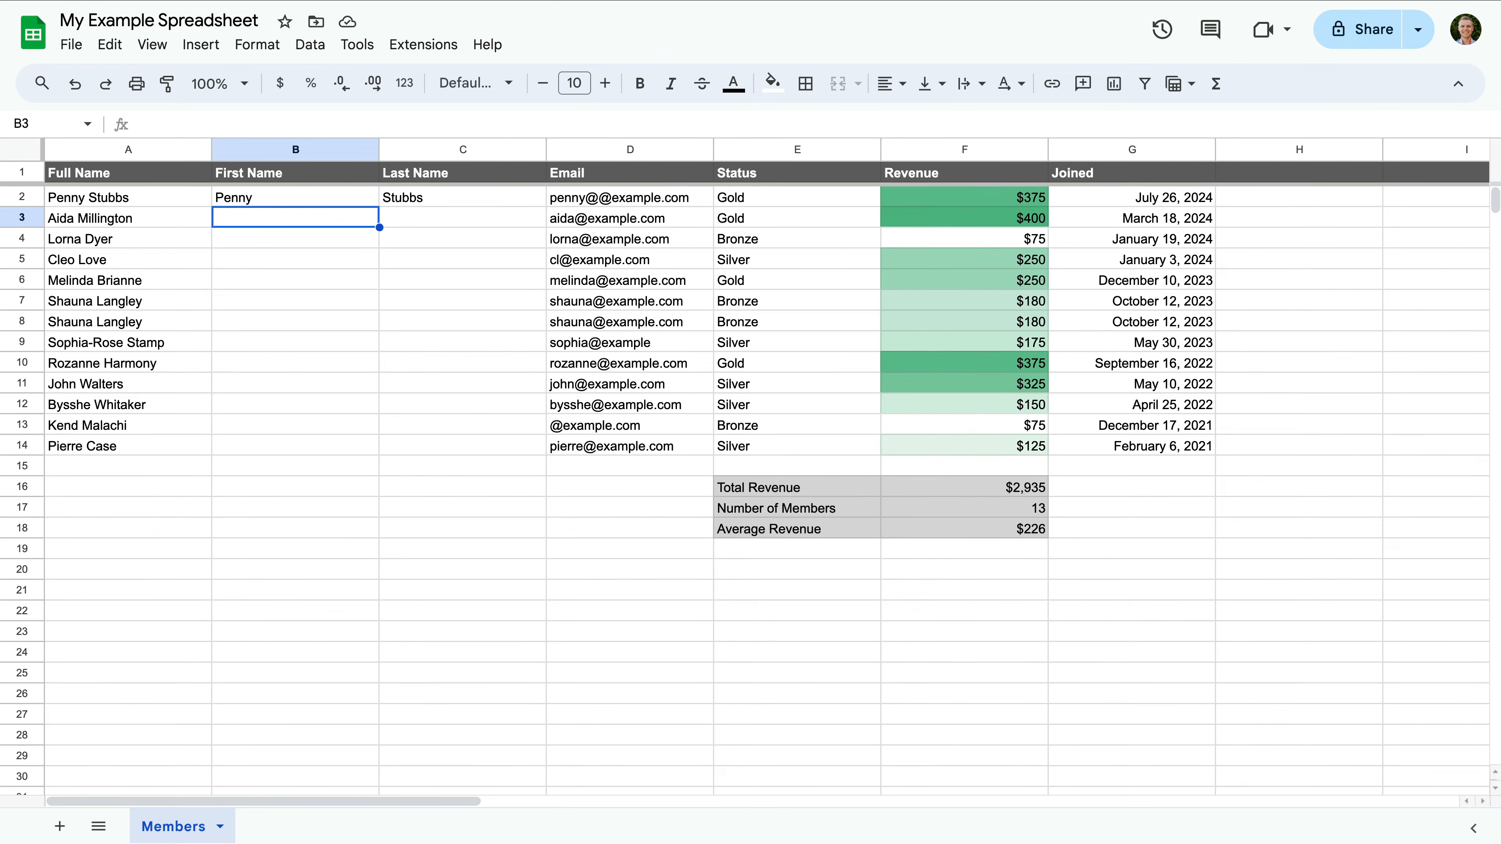
Copy the SPLIT formula from B2 to the range B2:B14.
left_click(334, 193)
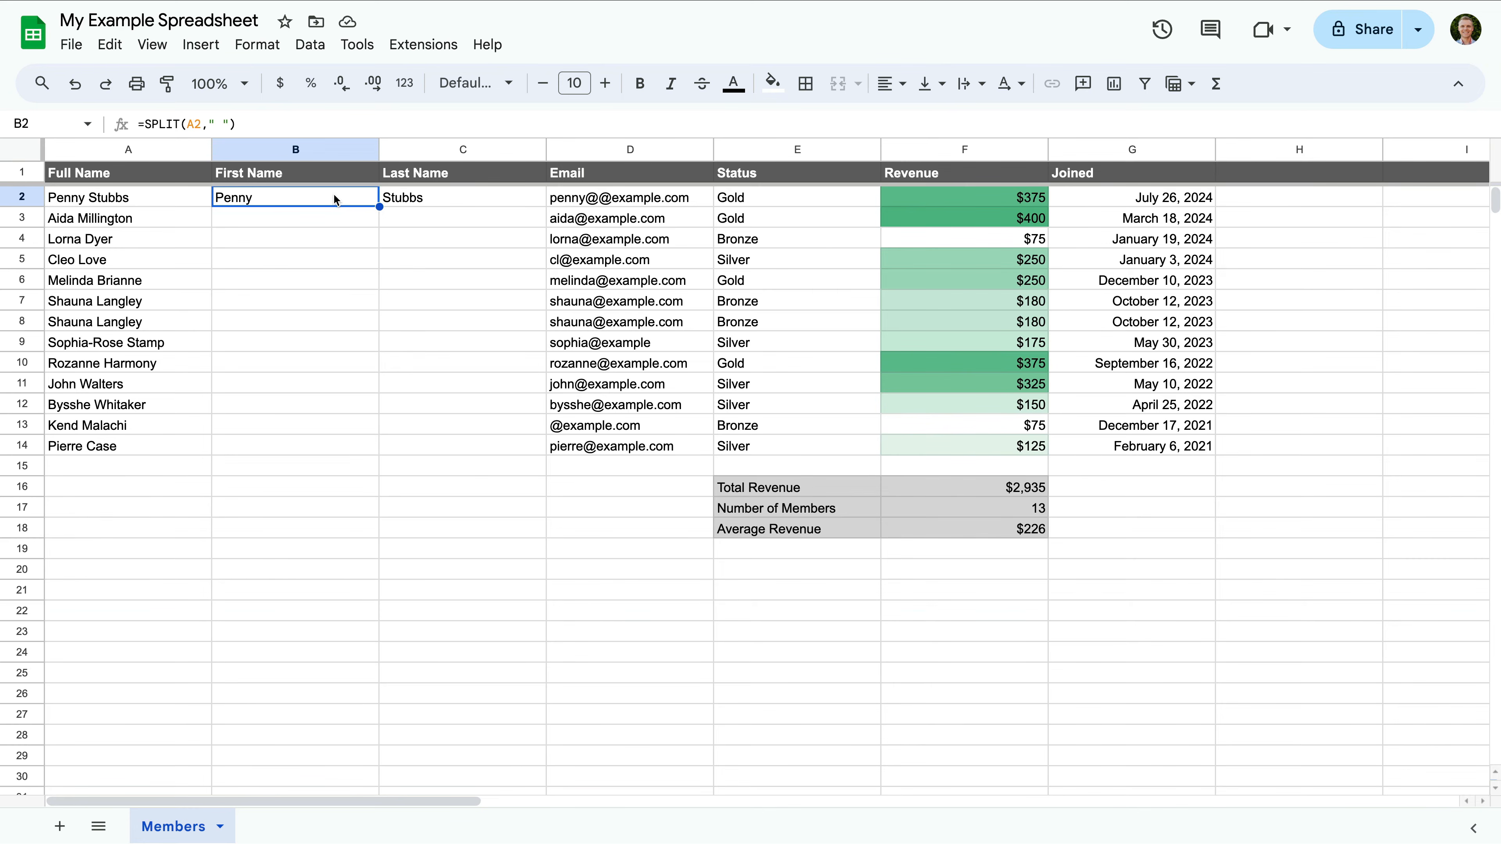
key("ctrl+c")
left_click(317, 443, "shift")
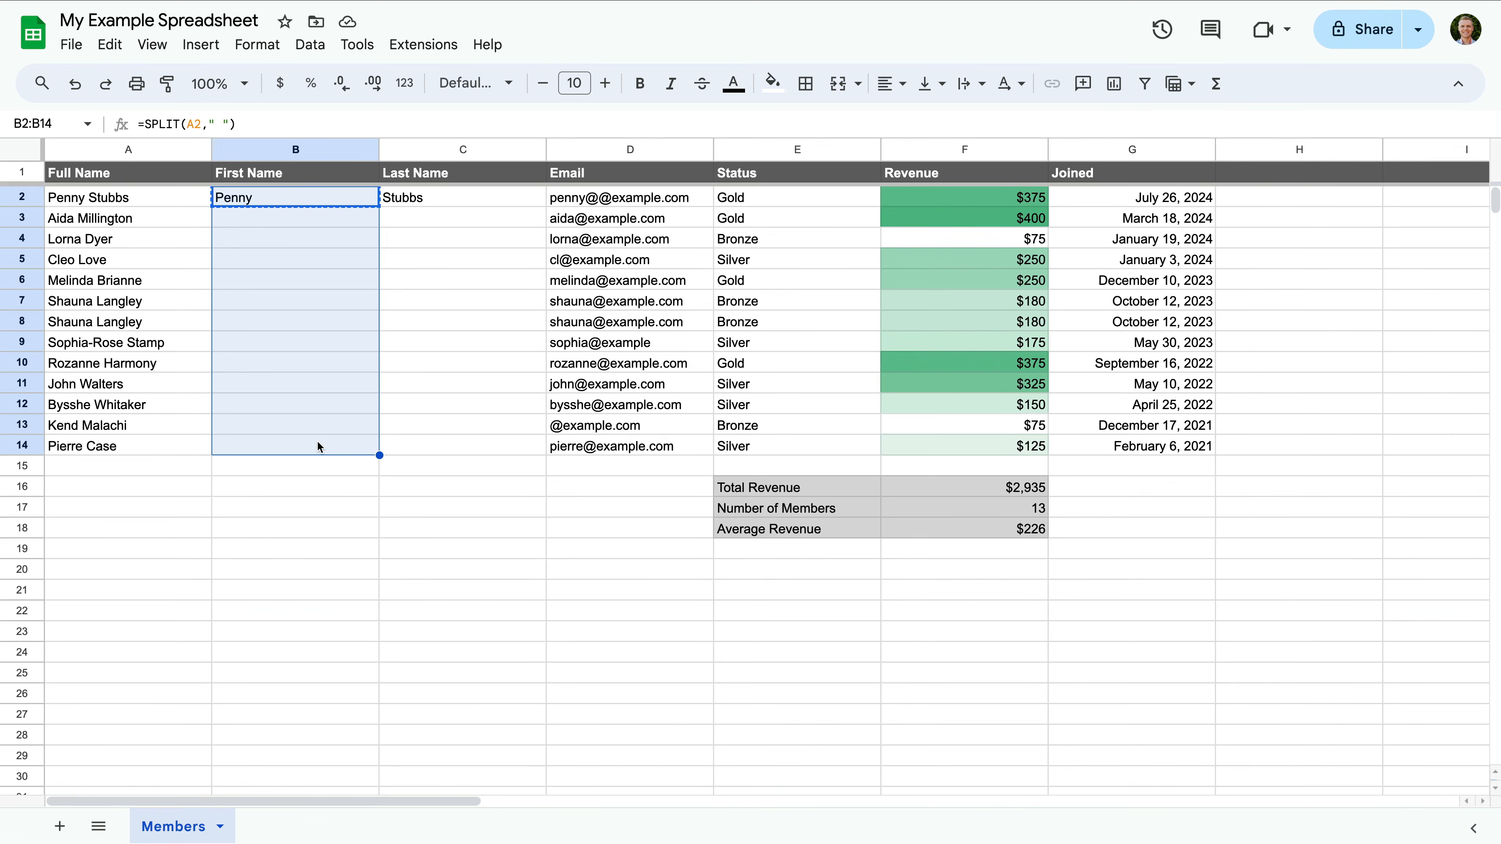
key("ctrl+v")
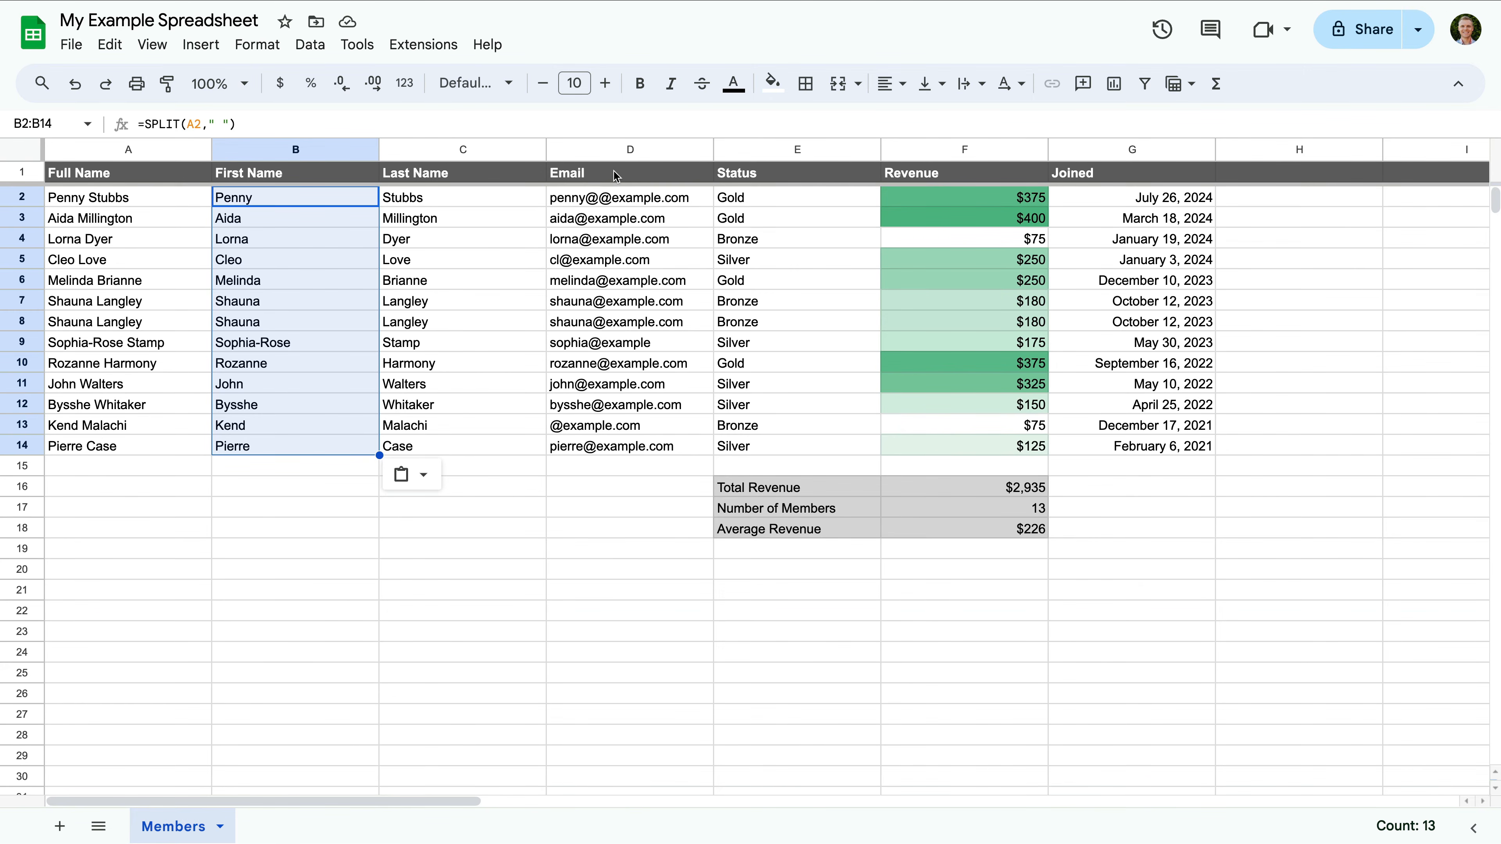
Insert a column directly after the Email column and give it the header "Valid Email".
left_click(700, 150)
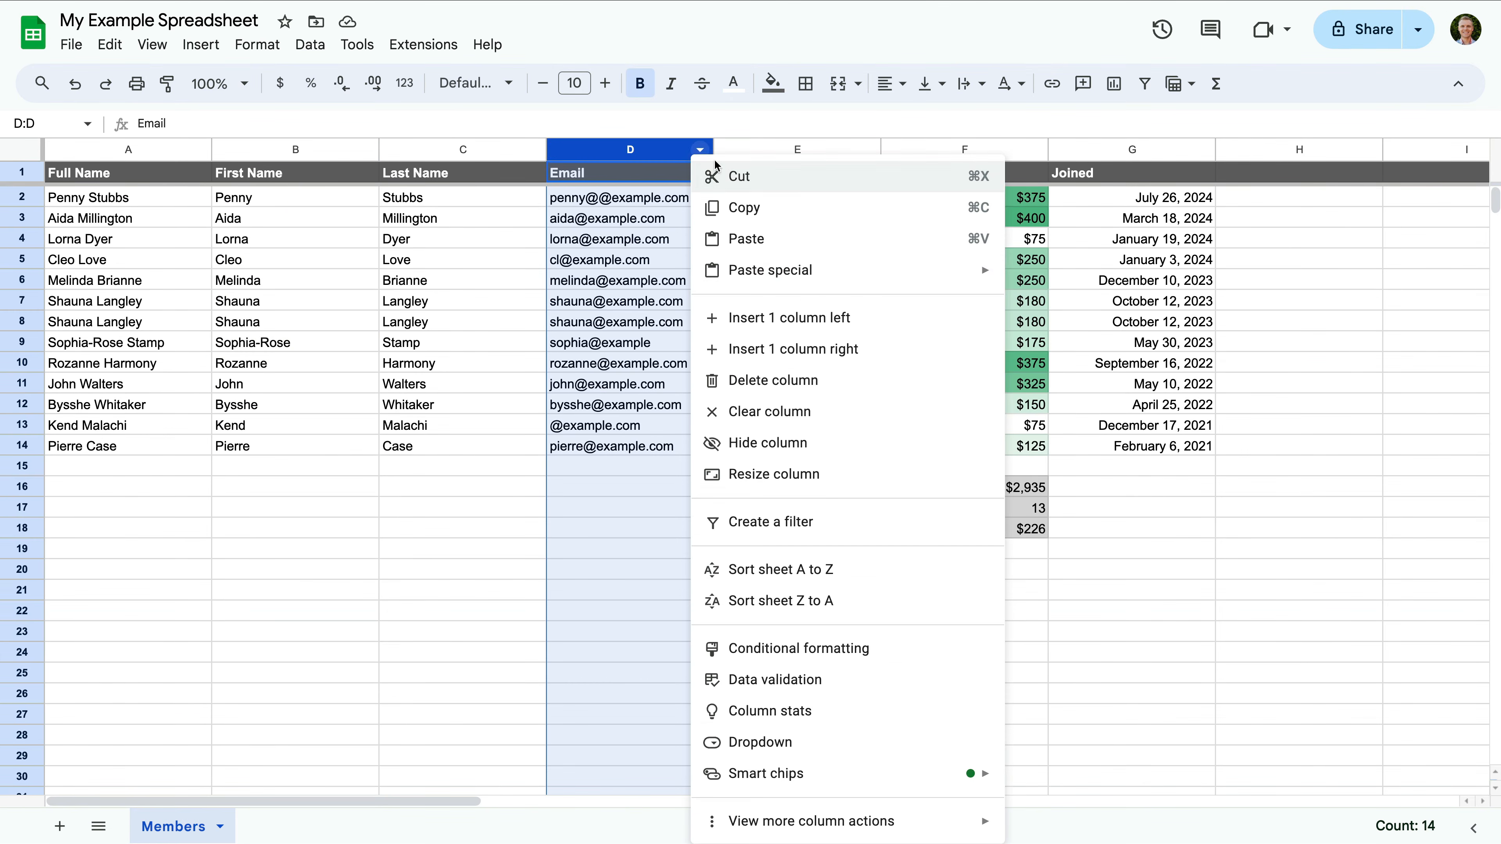
left_click(818, 344)
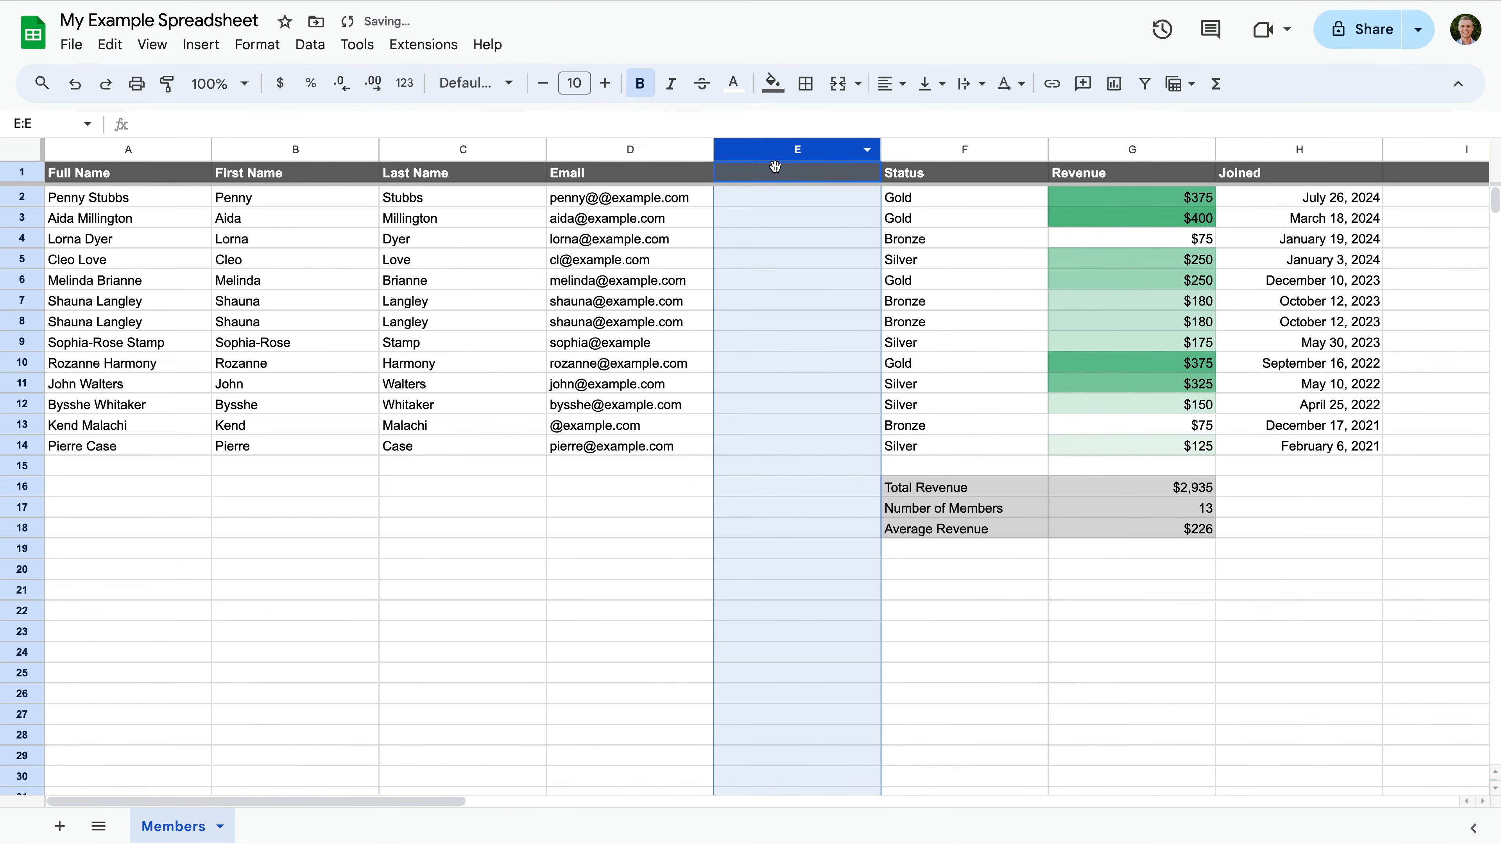
type("Valid E")
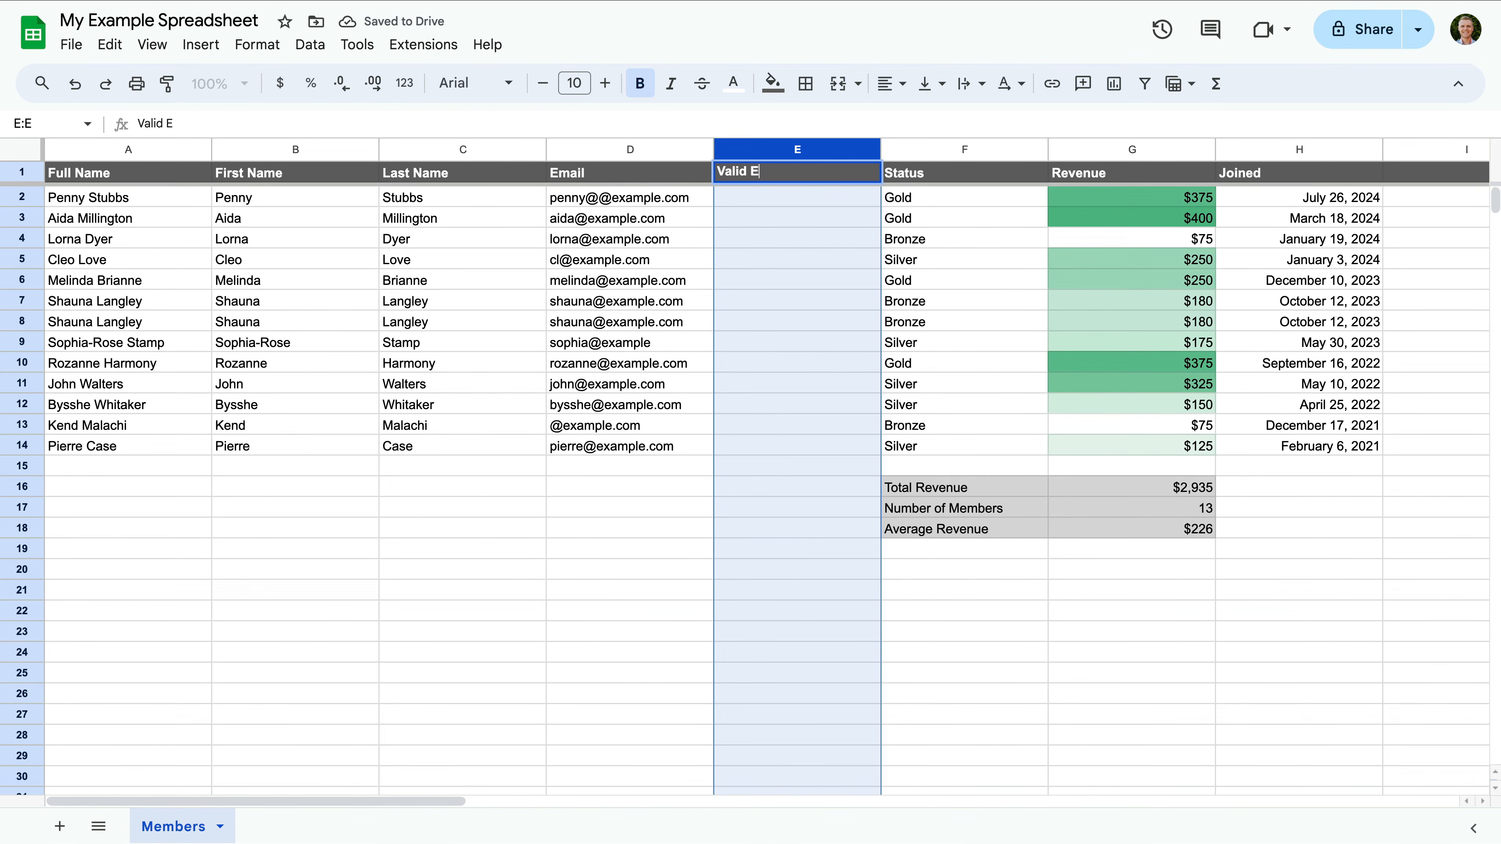
type("mail")
Check the first member's email with the formula =ISEMAIL(D2) in cell E2 and autofill it down to E14.
left_click(807, 200)
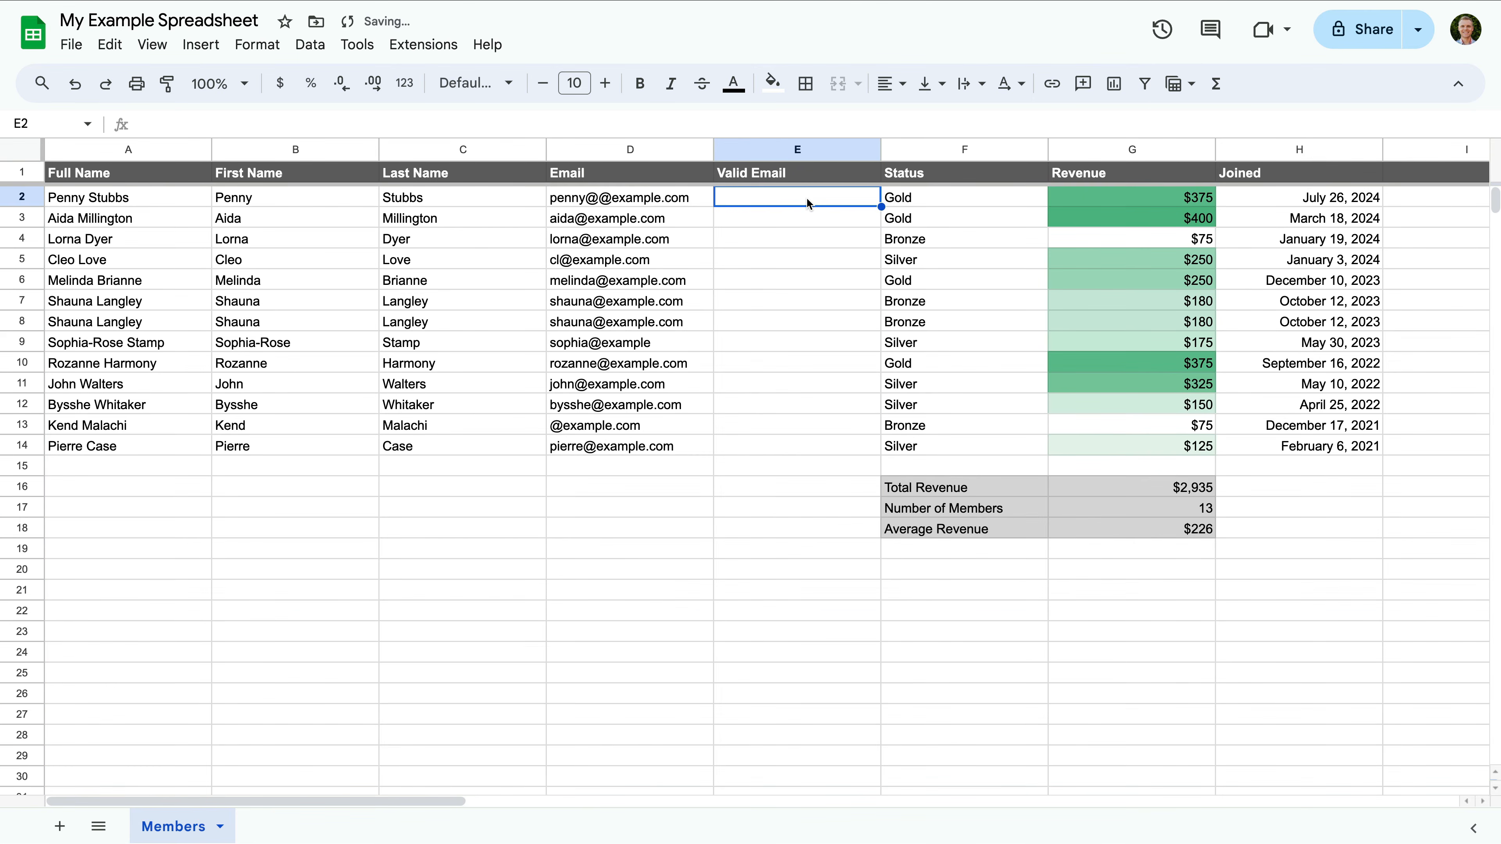
type("=")
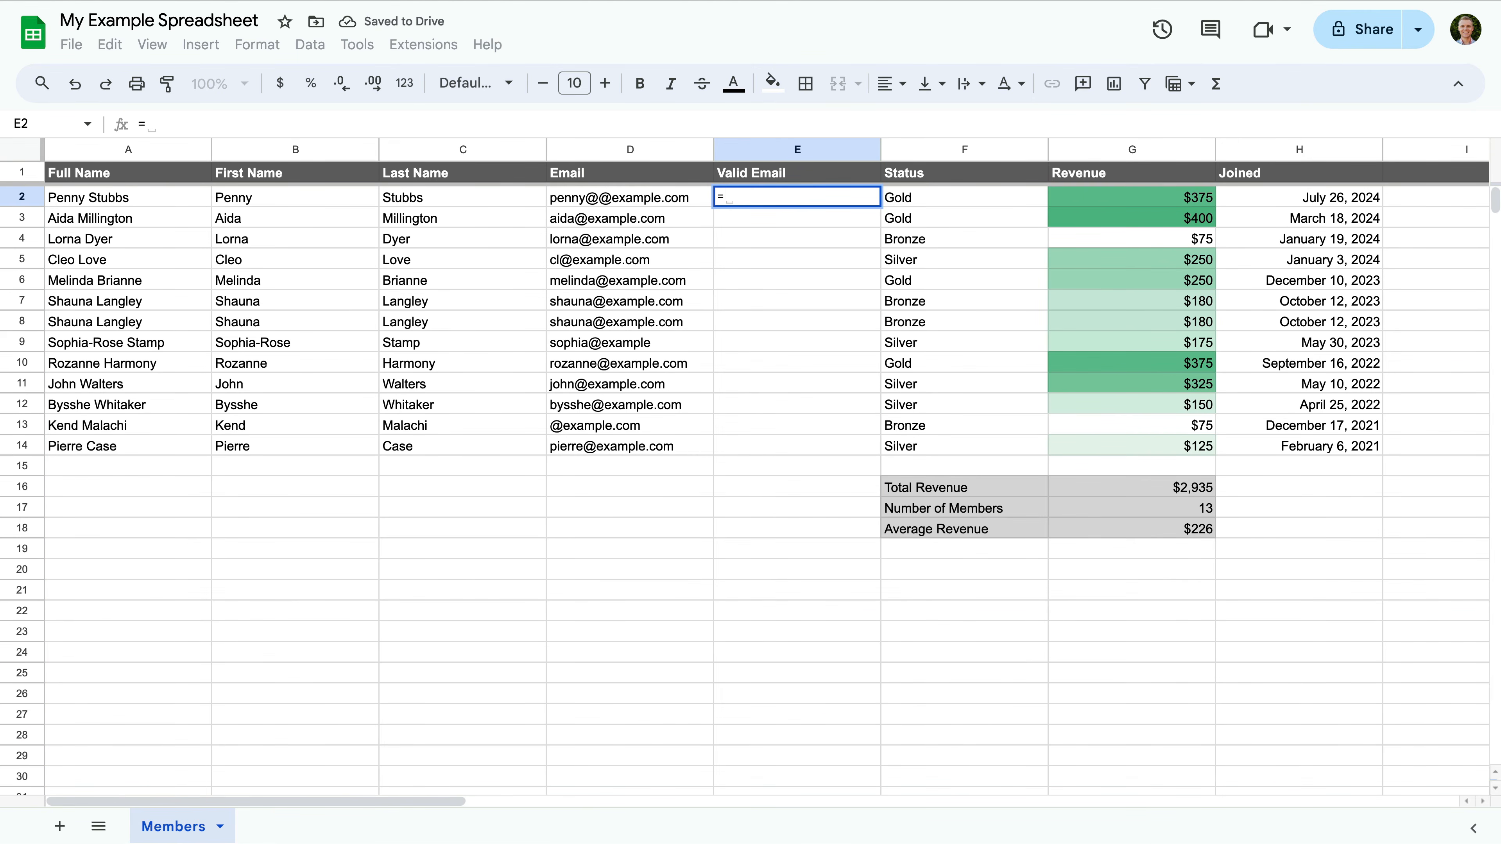
type("ISEMAIL")
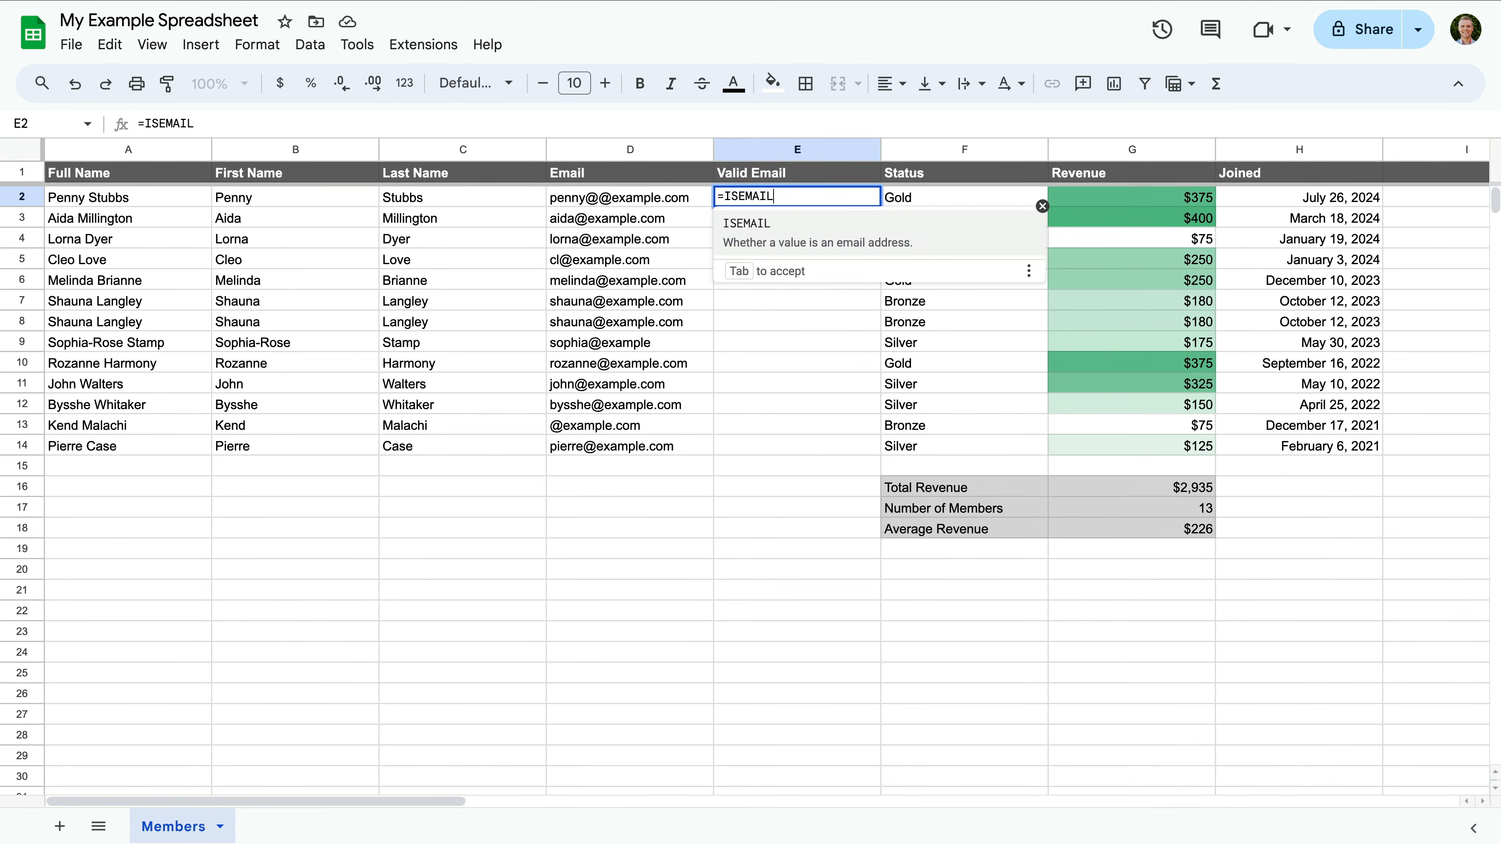
key("Tab")
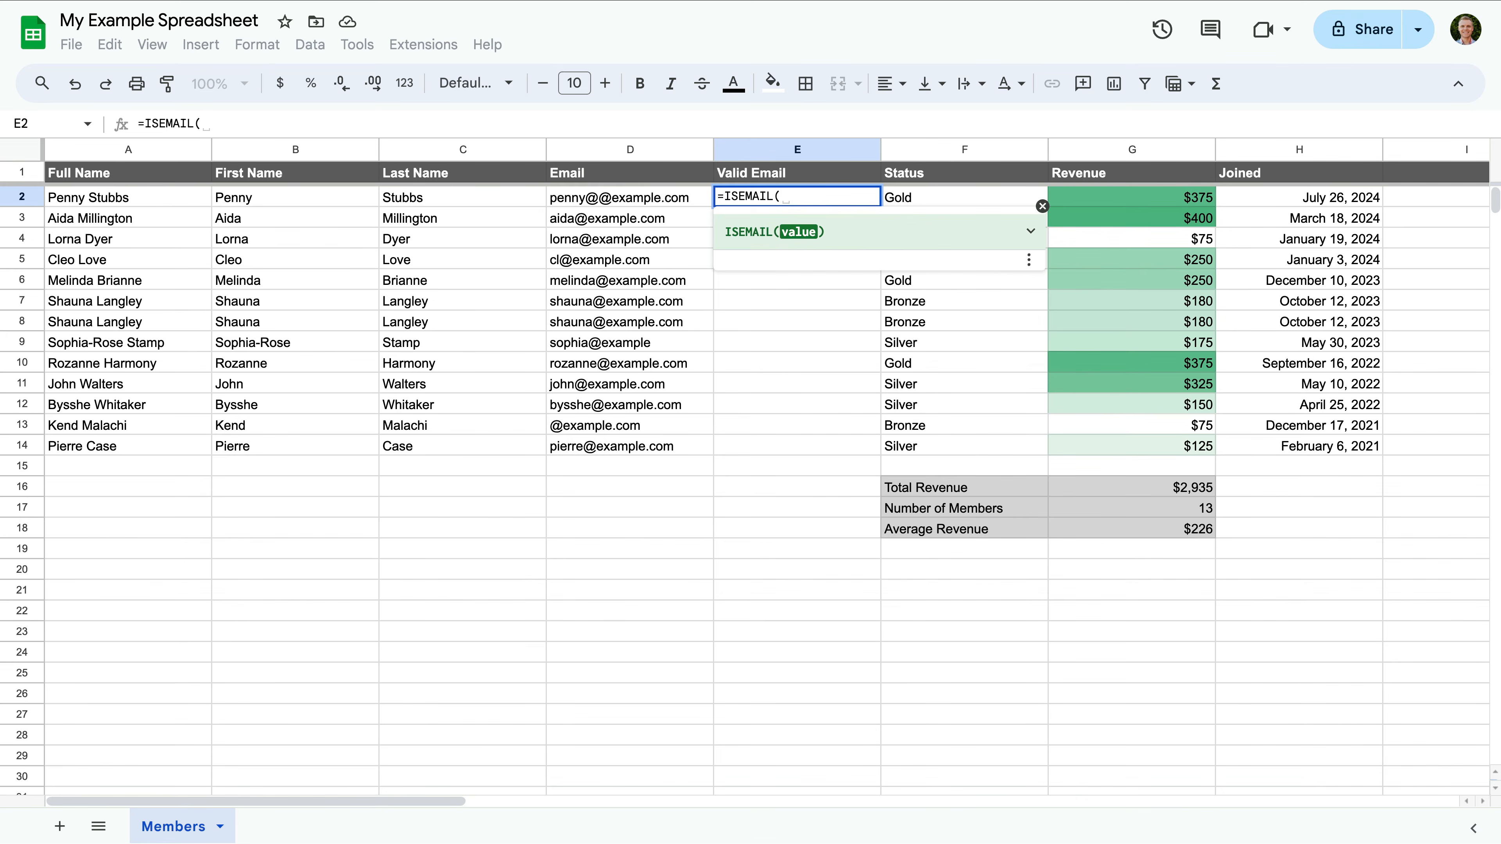
type("D2)")
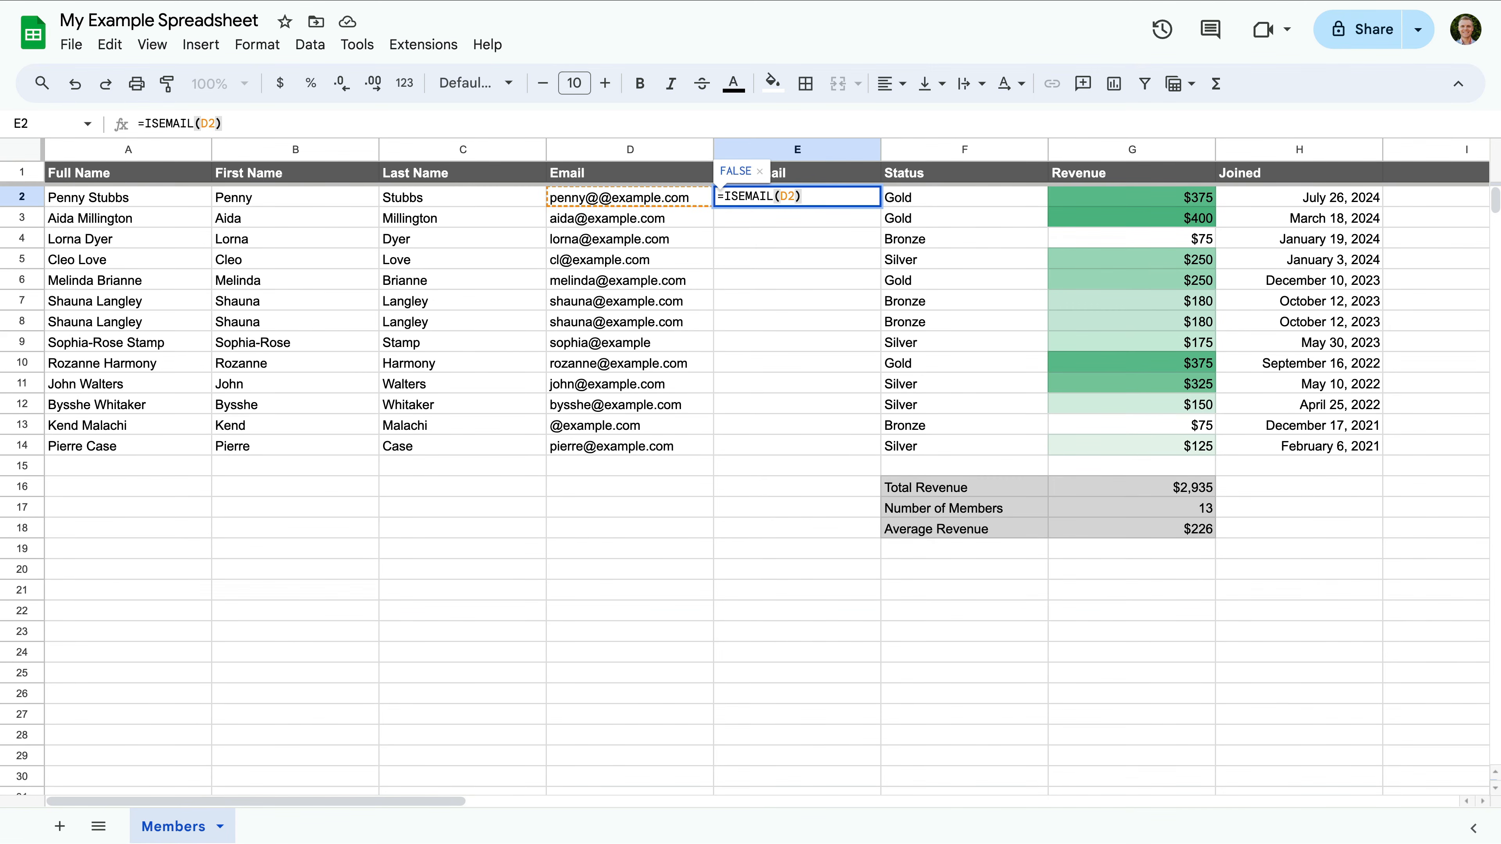
key("Return")
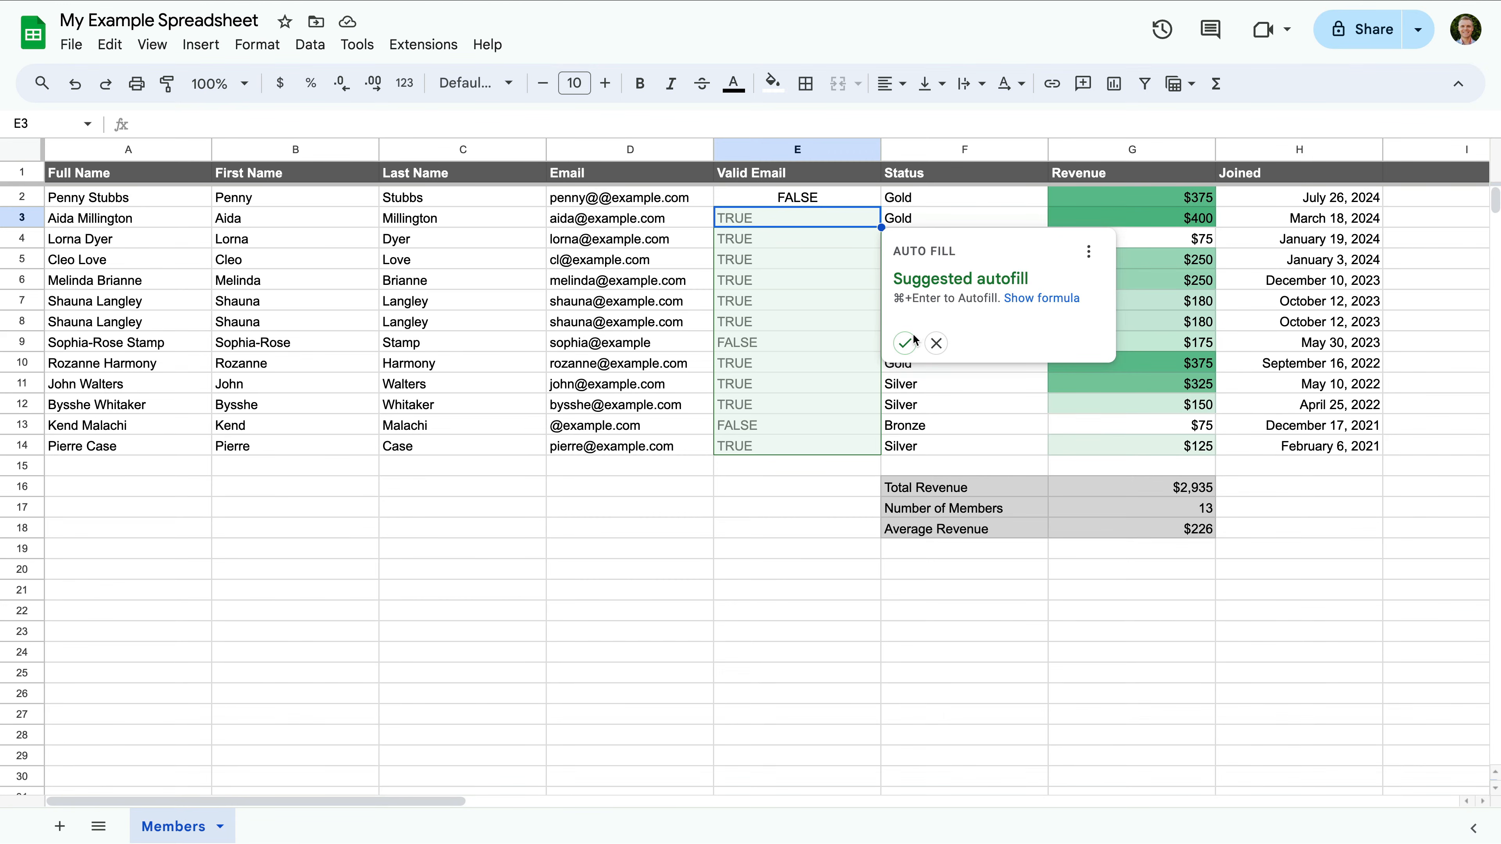
left_click(905, 343)
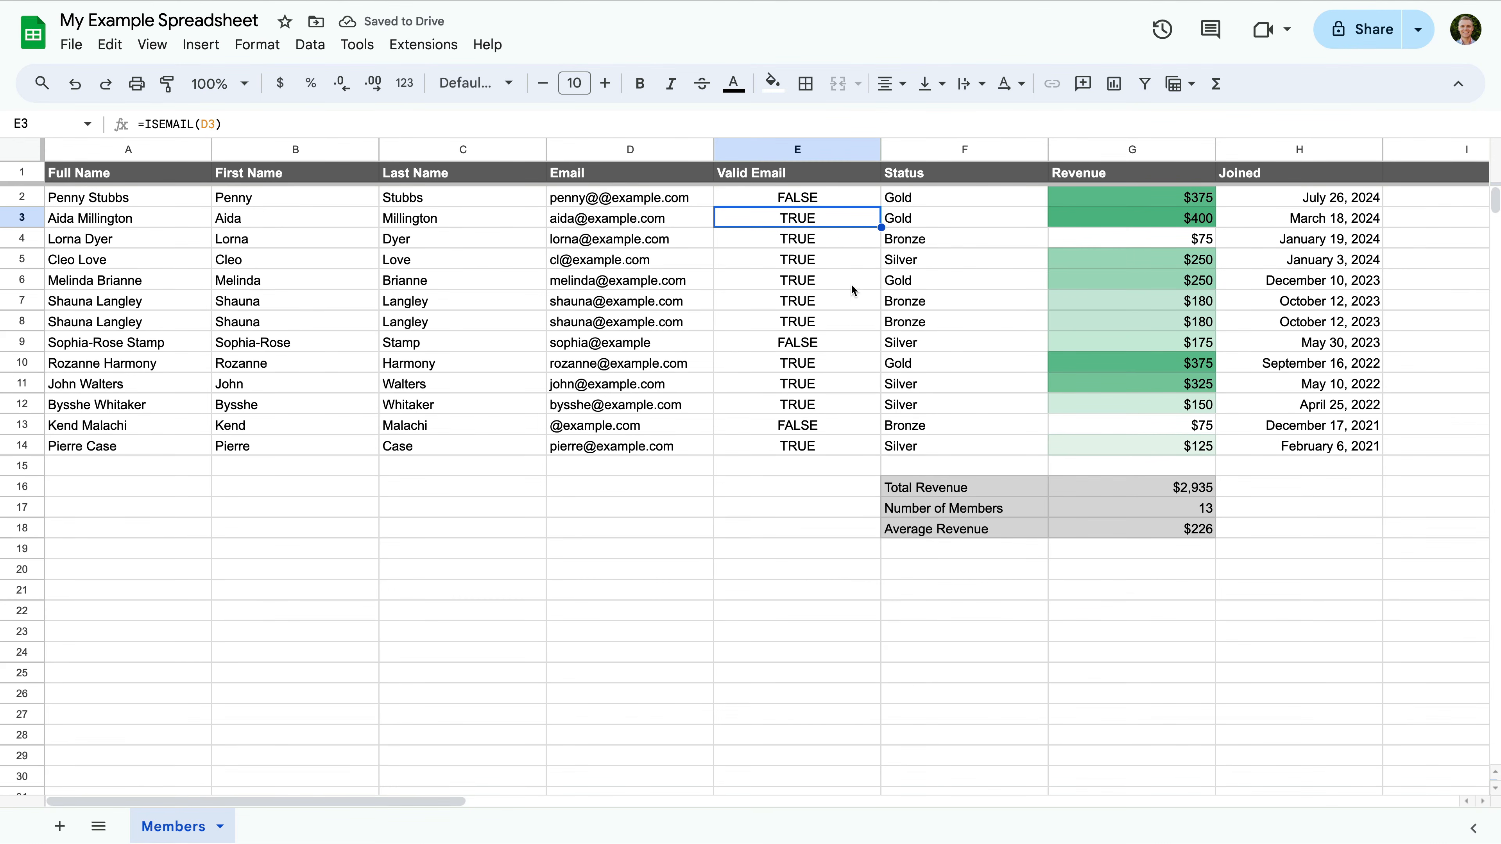
left_click(845, 347)
left_click(841, 429)
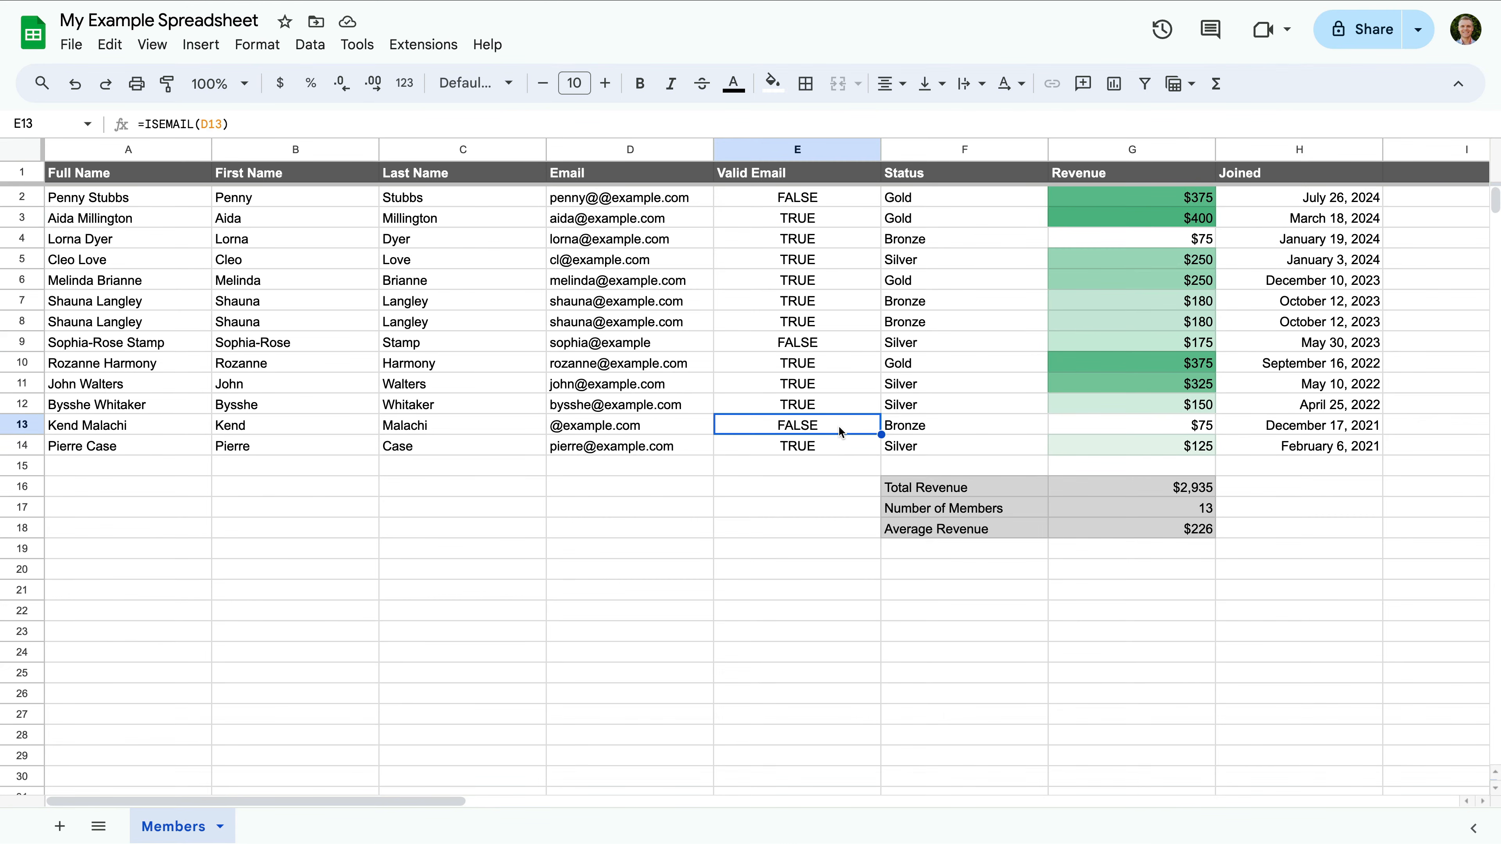
left_click(677, 424)
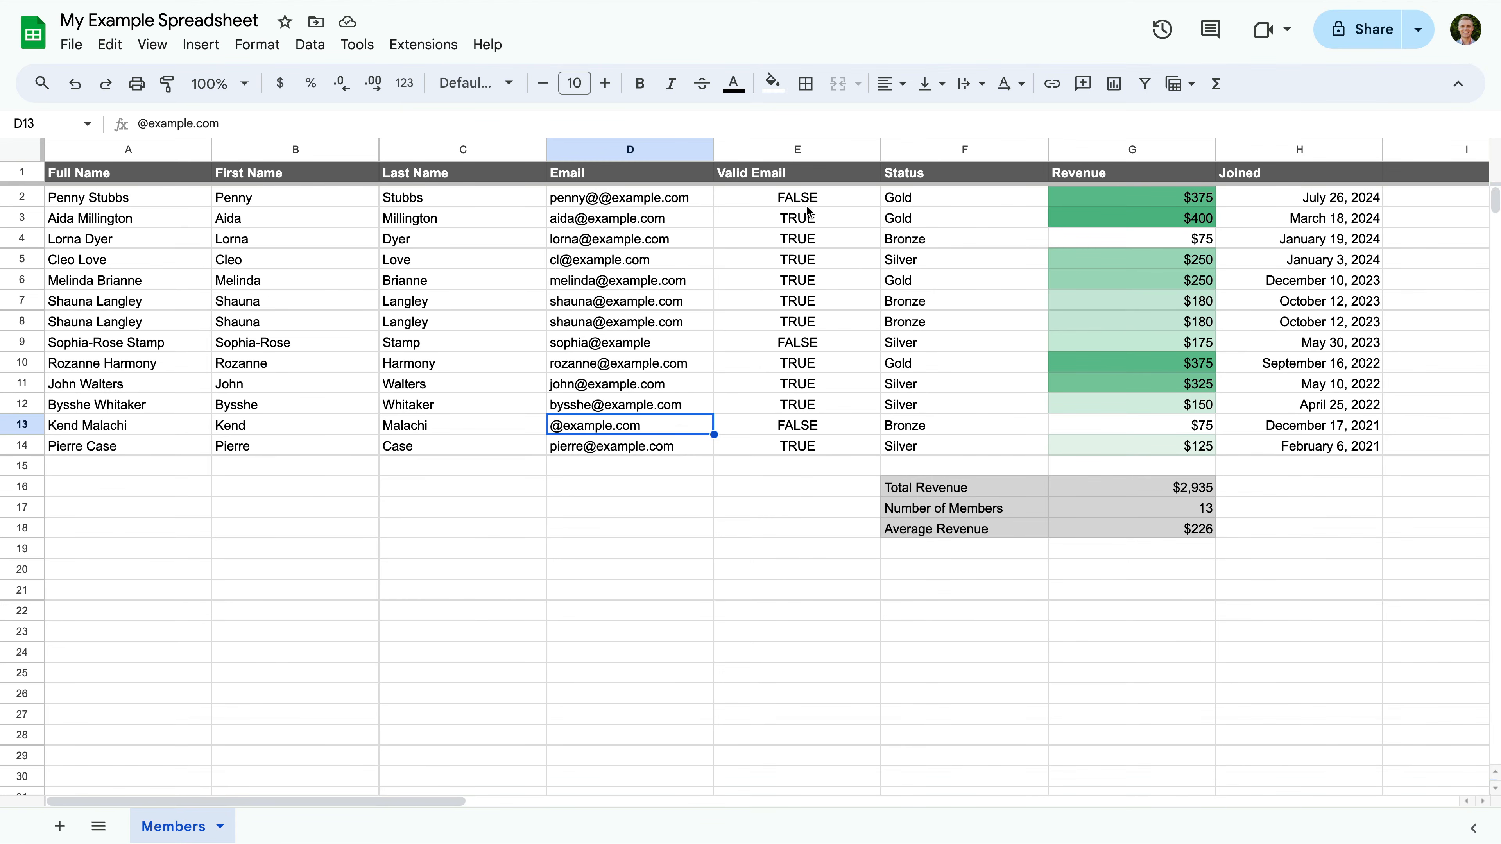
Create a filter on the Valid Email column and show only the rows with the value FALSE.
left_click(831, 146)
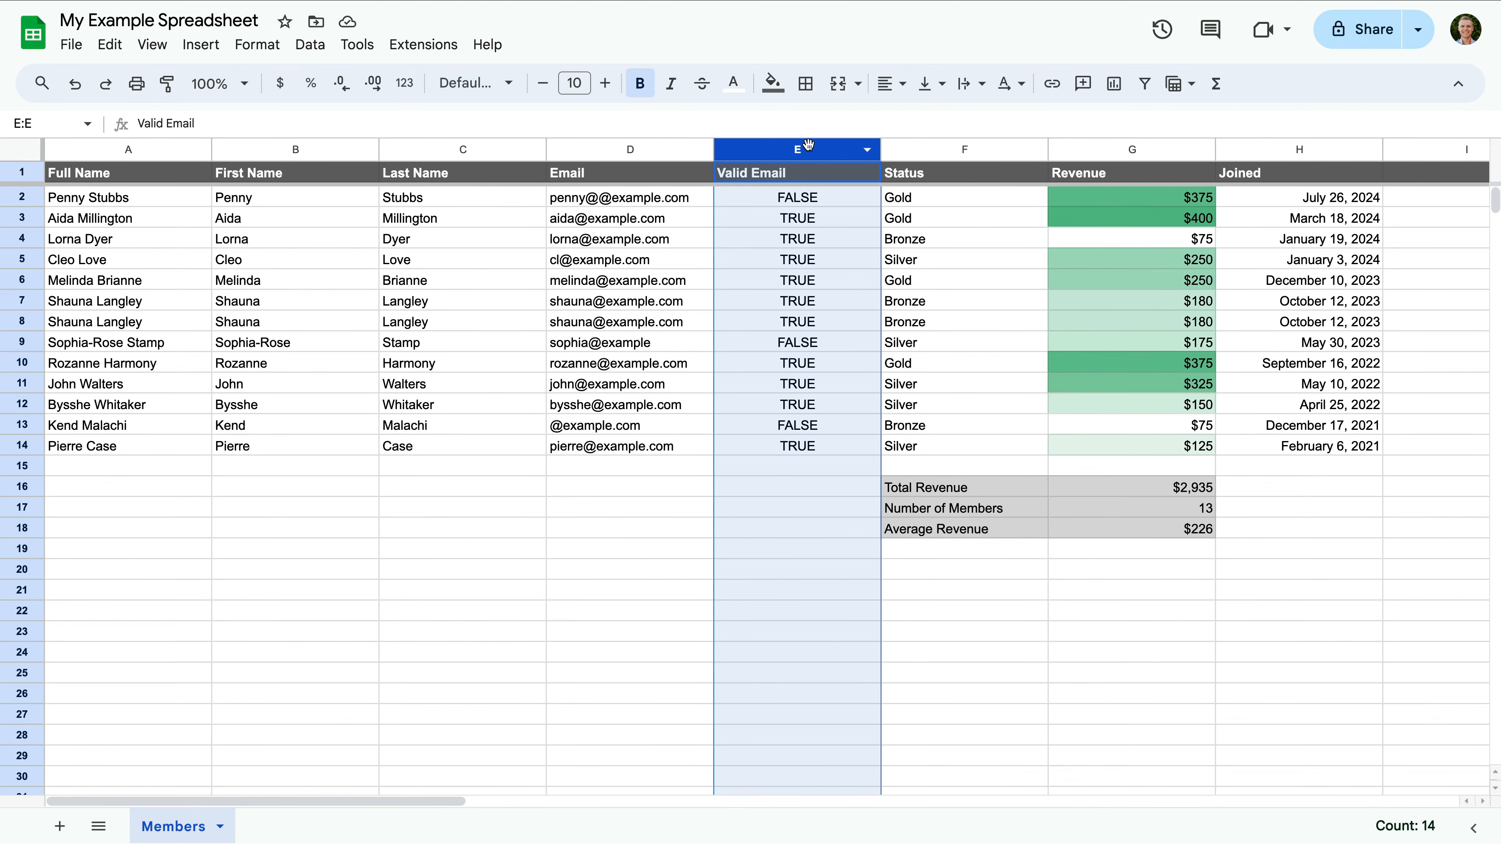
left_click(302, 47)
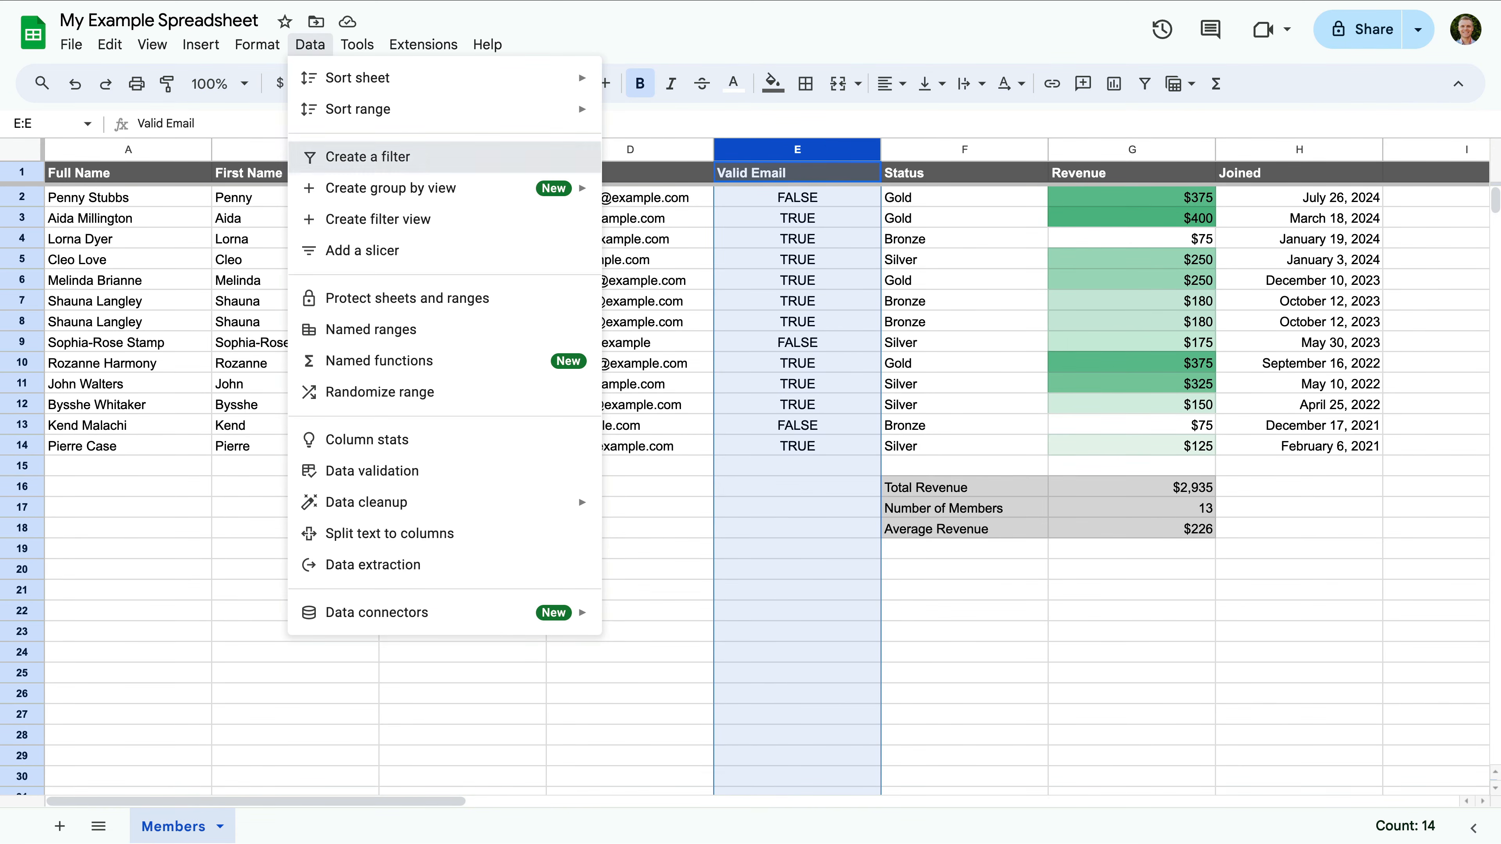
left_click(427, 155)
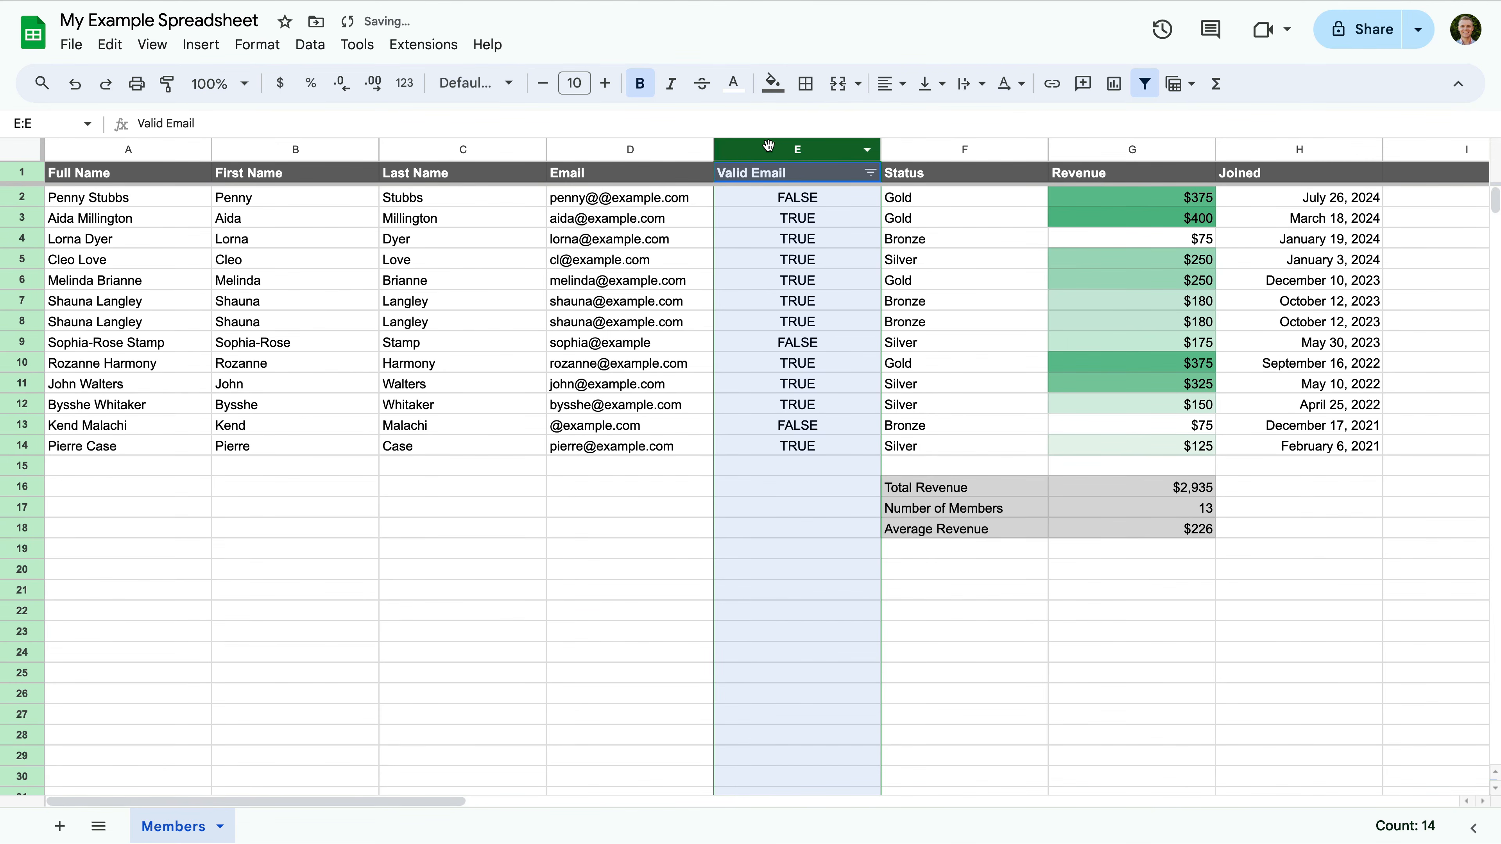
left_click(870, 173)
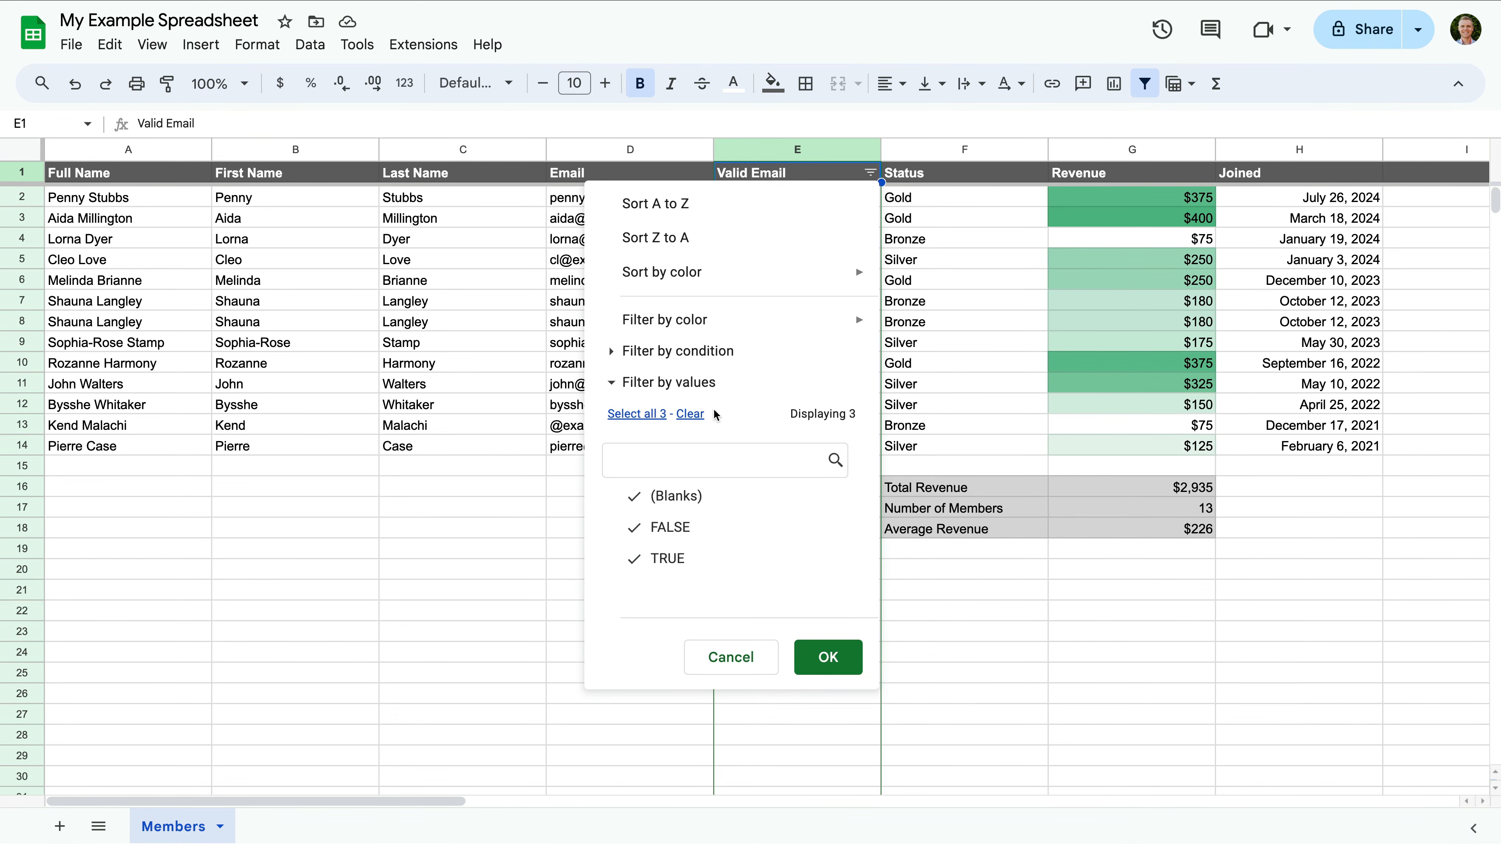
left_click(635, 499)
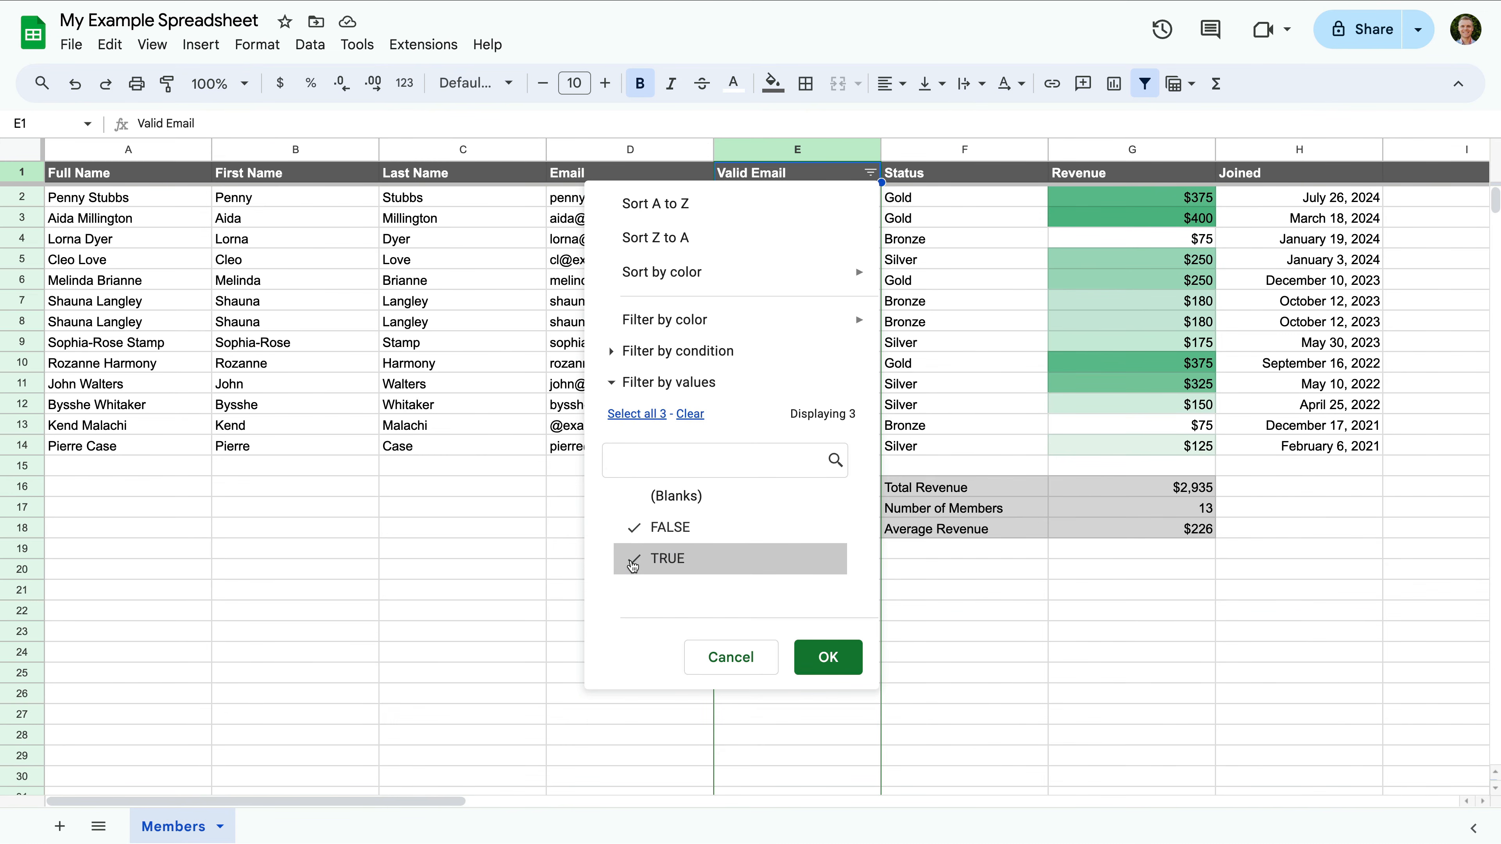
left_click(636, 565)
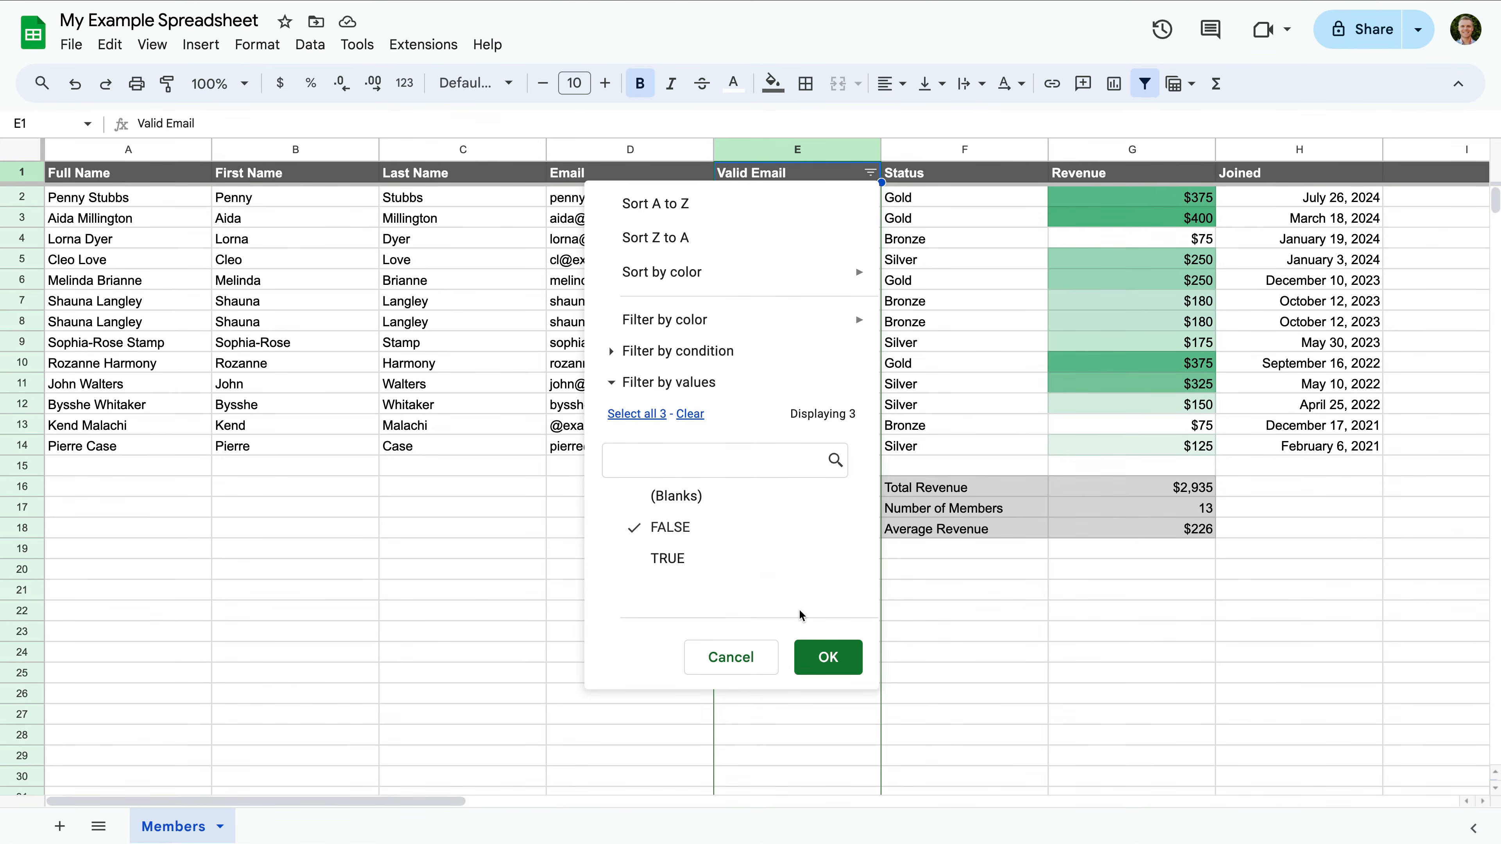
left_click(850, 657)
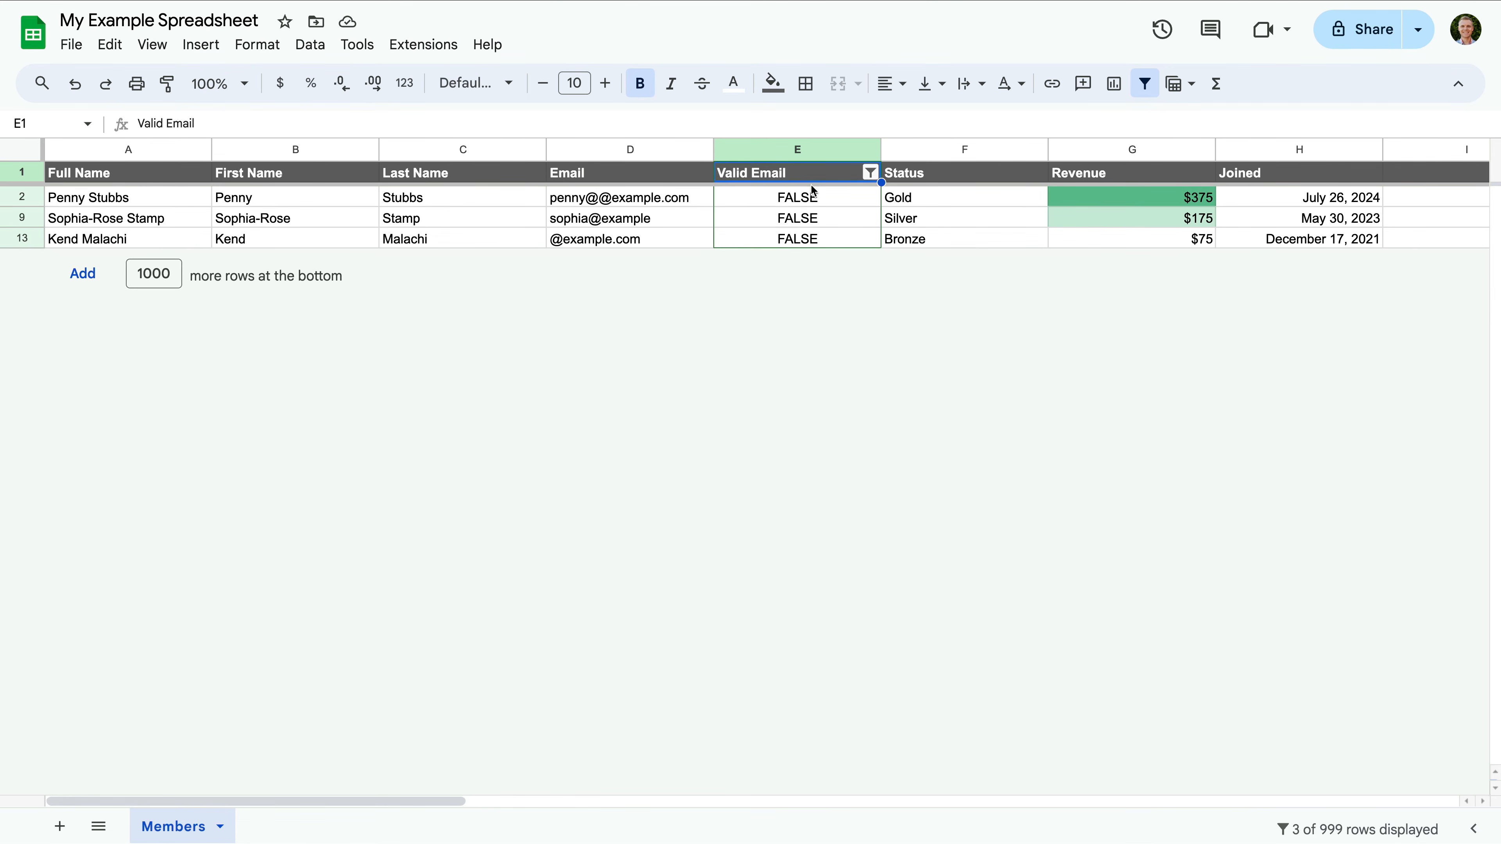
Remove the filter from the Valid Email column.
left_click(871, 173)
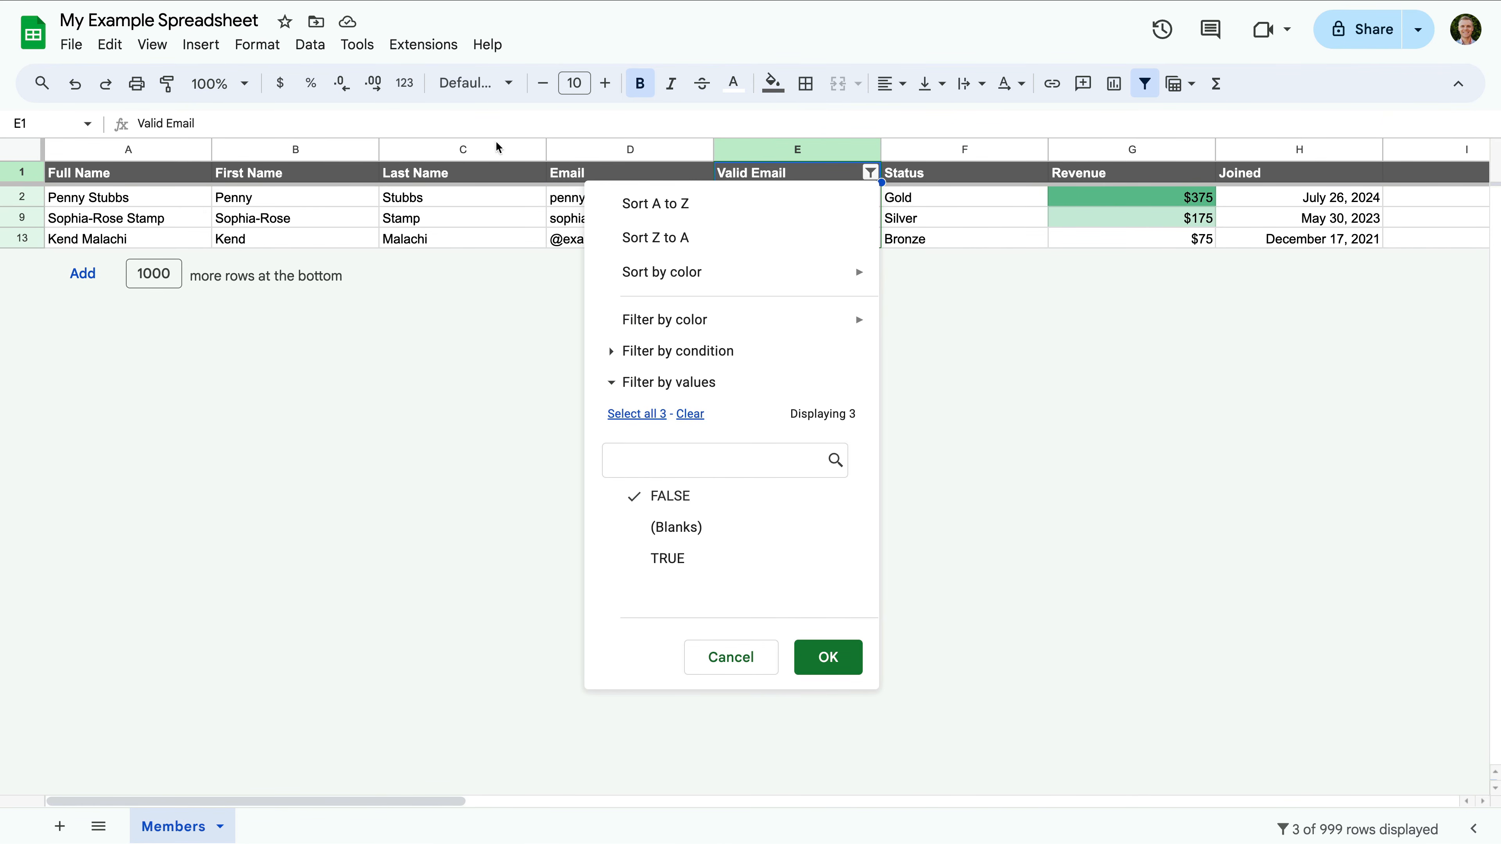
left_click(308, 46)
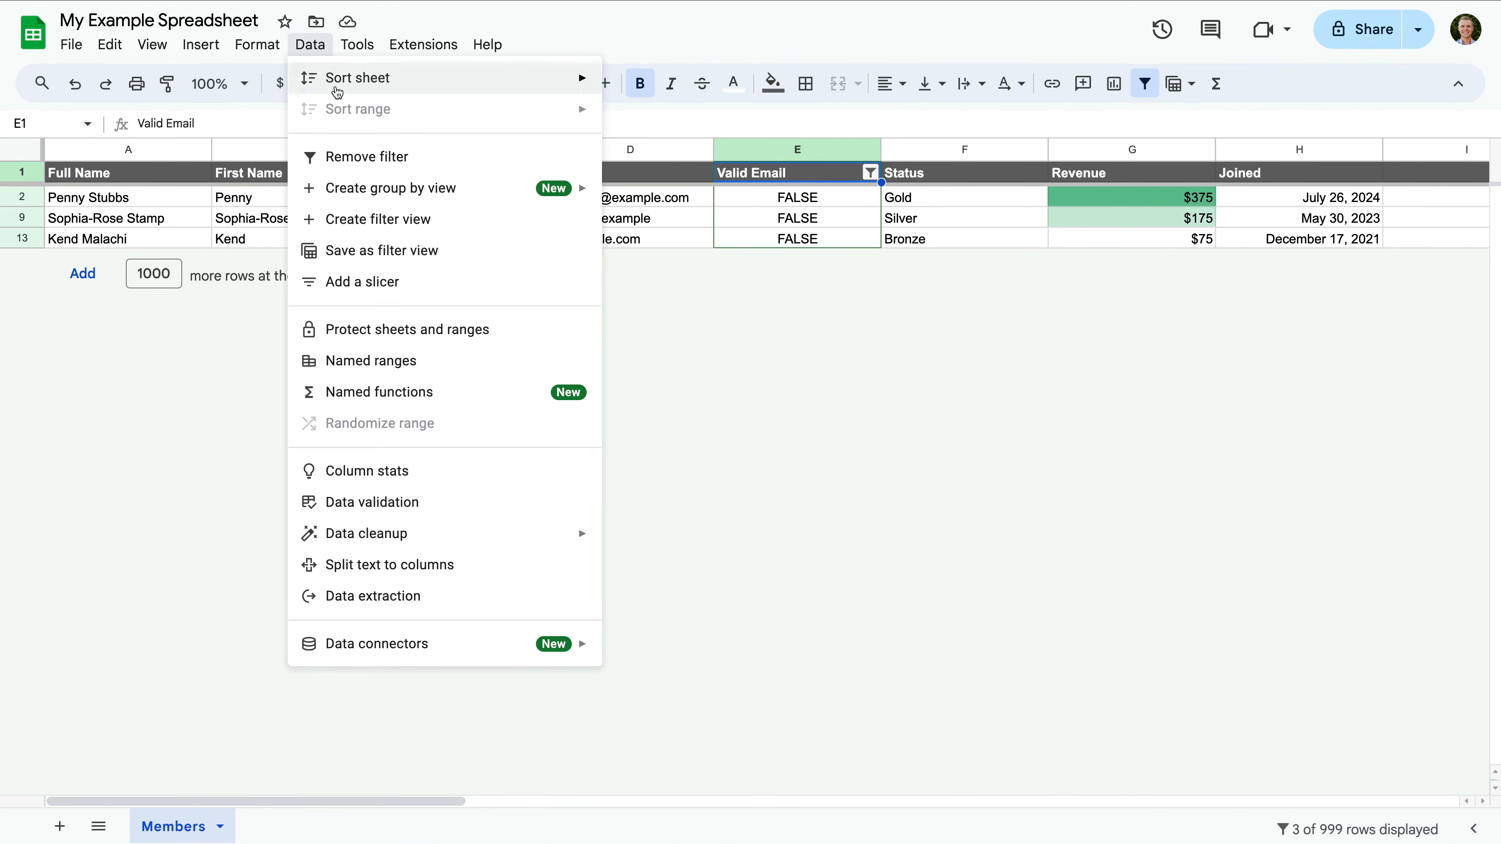
left_click(394, 159)
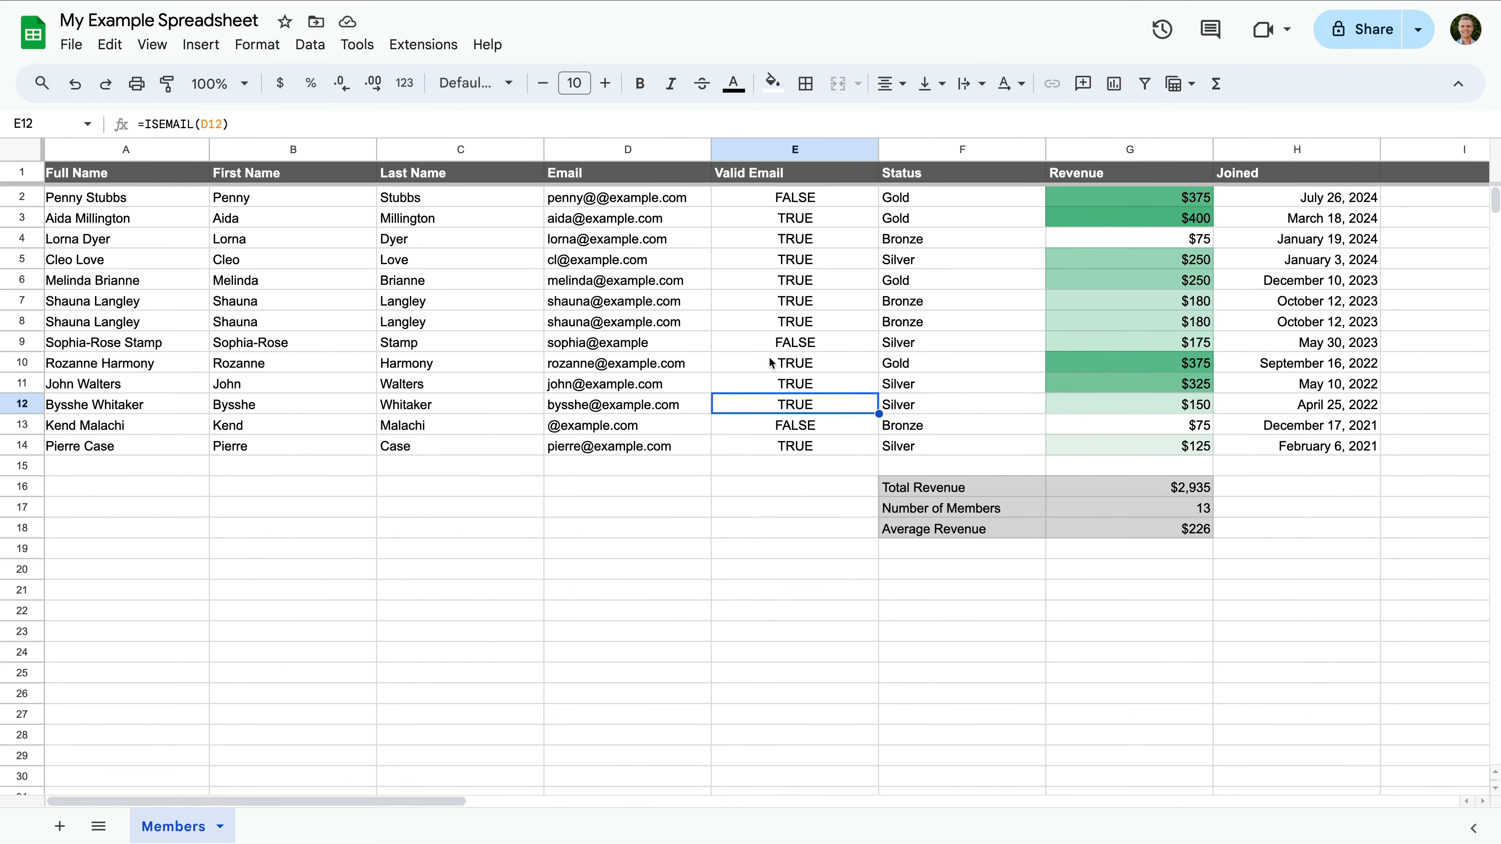
Remove the duplicate member entry in row 8 using the cleanup suggestions, and close the suggestions.
left_click(310, 45)
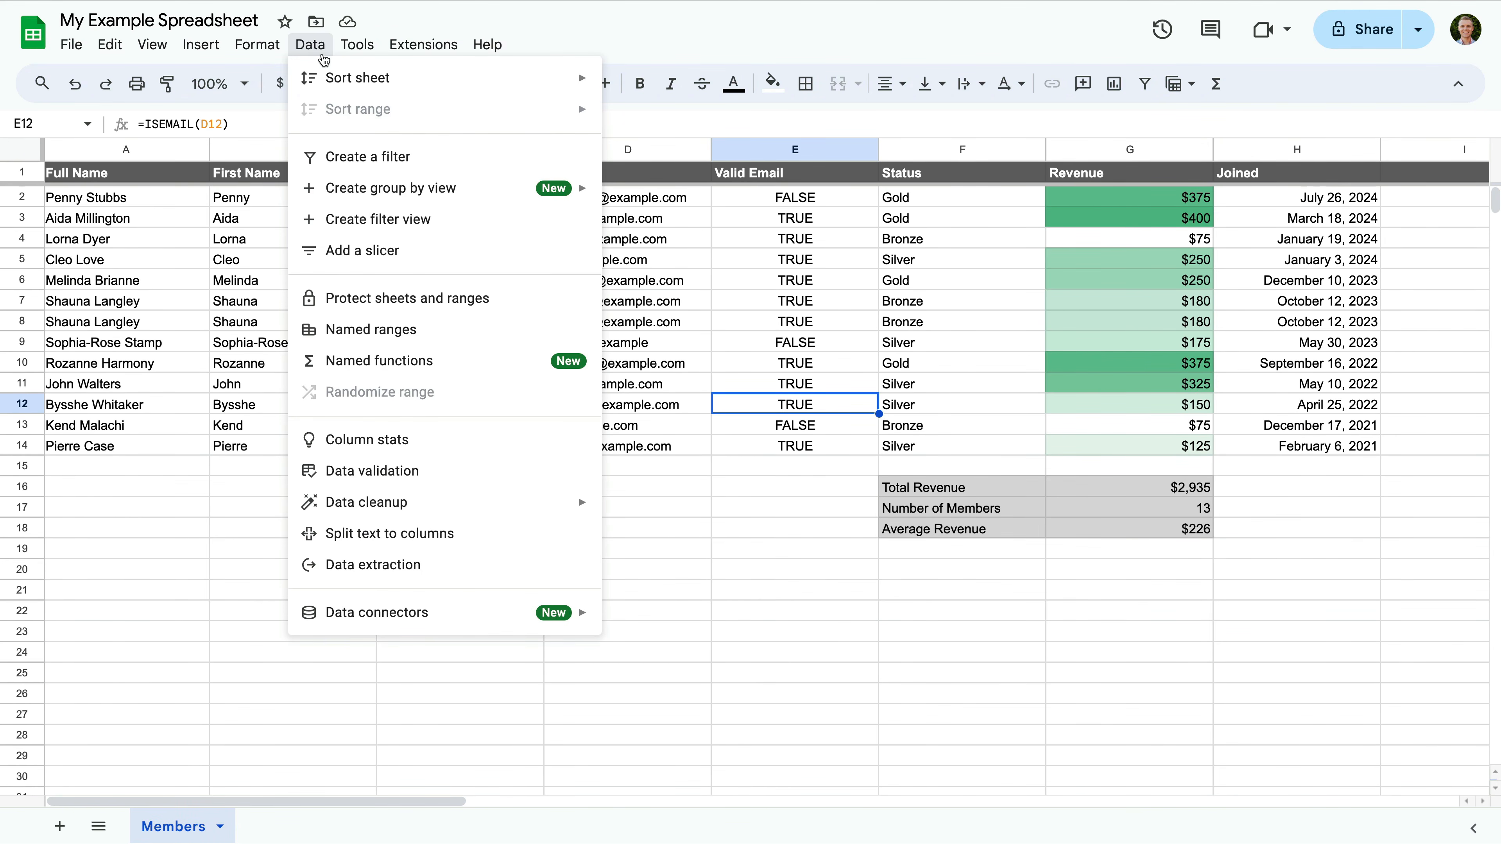
mouse_move(451, 501)
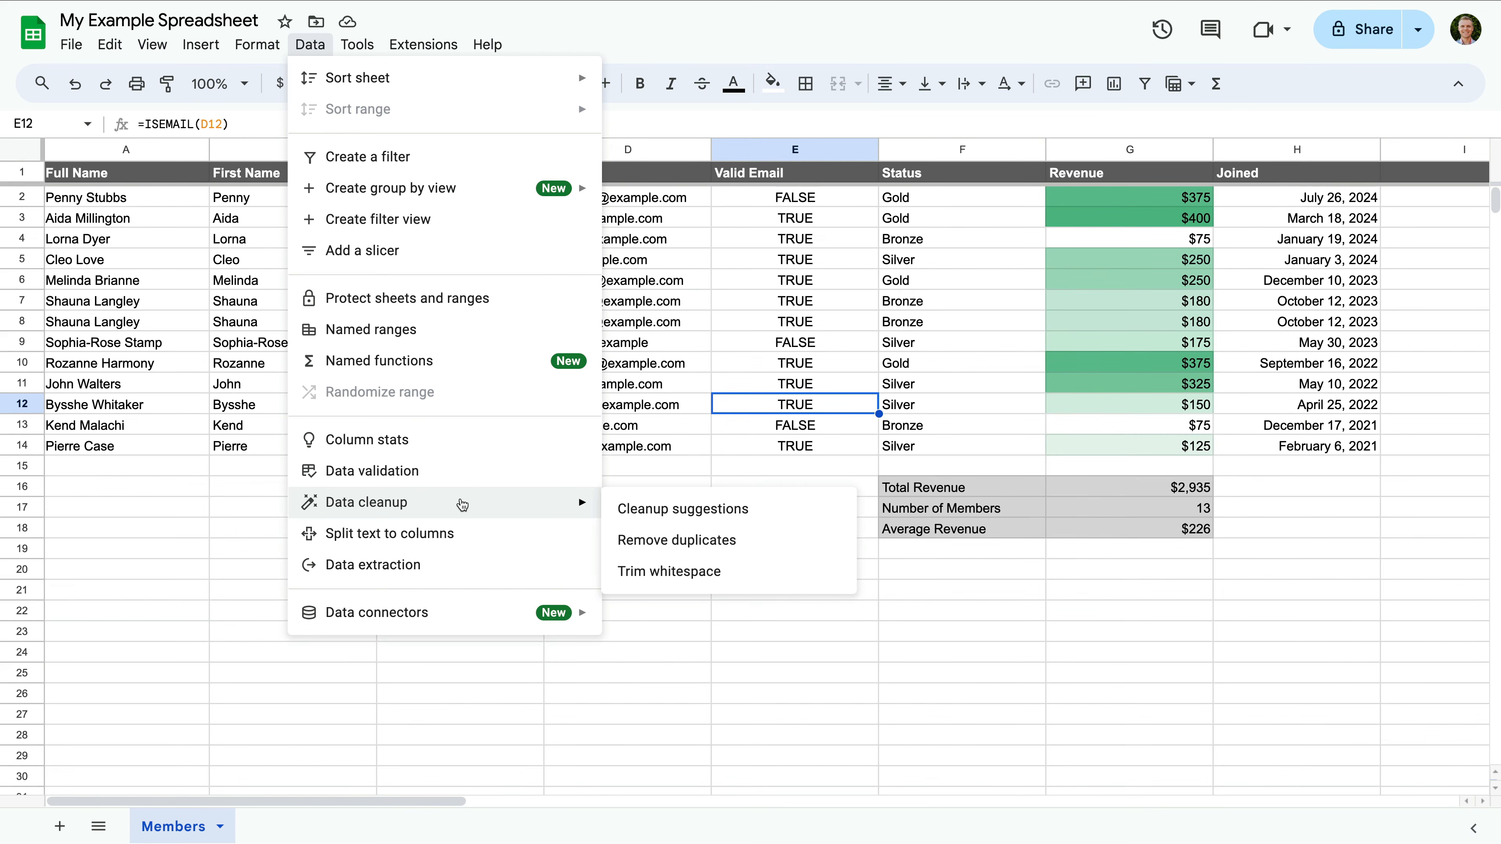
left_click(744, 521)
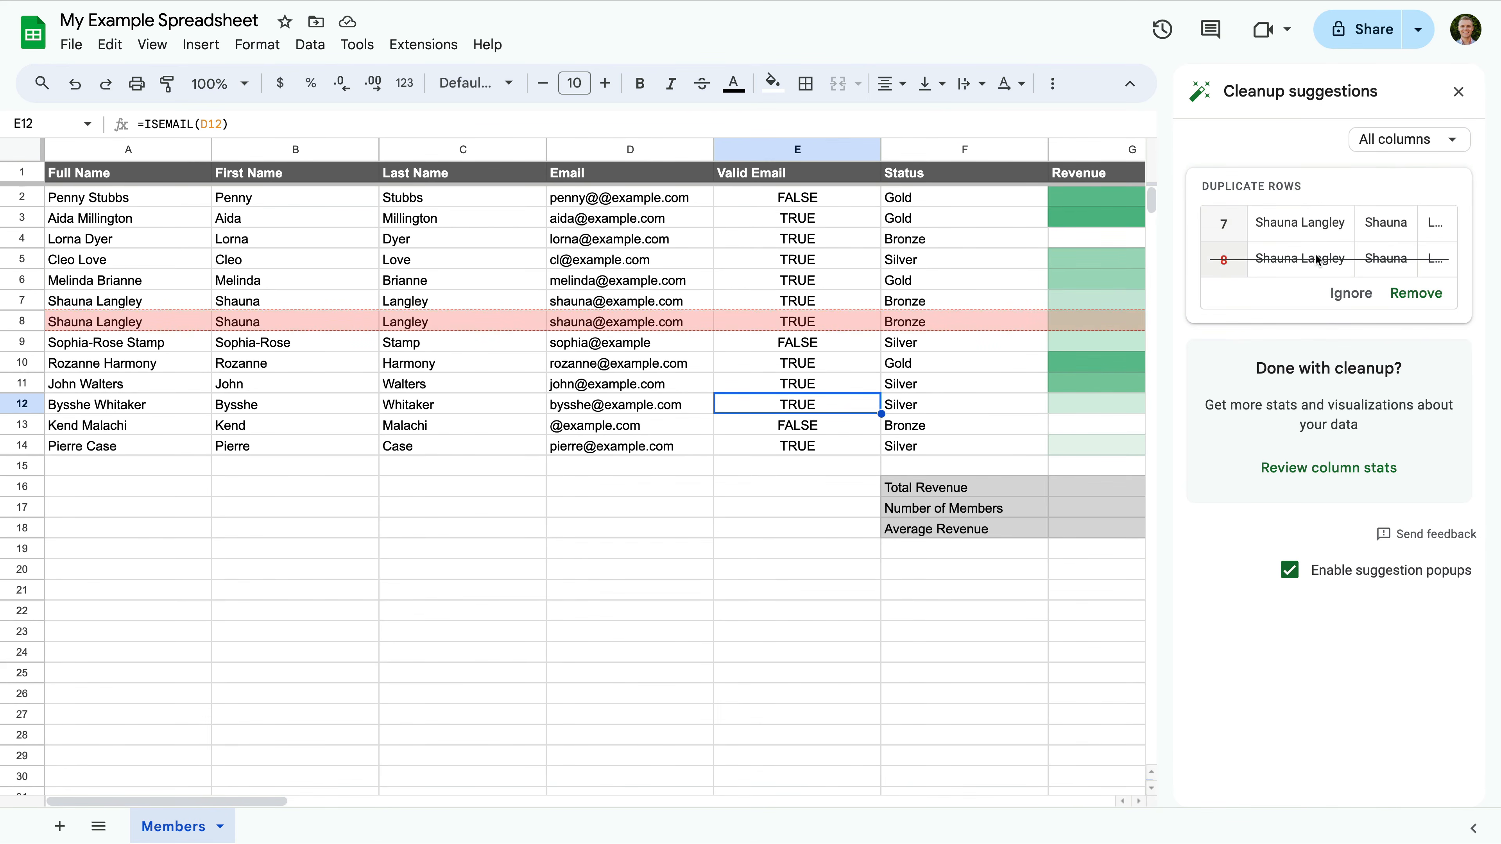
left_click(1420, 294)
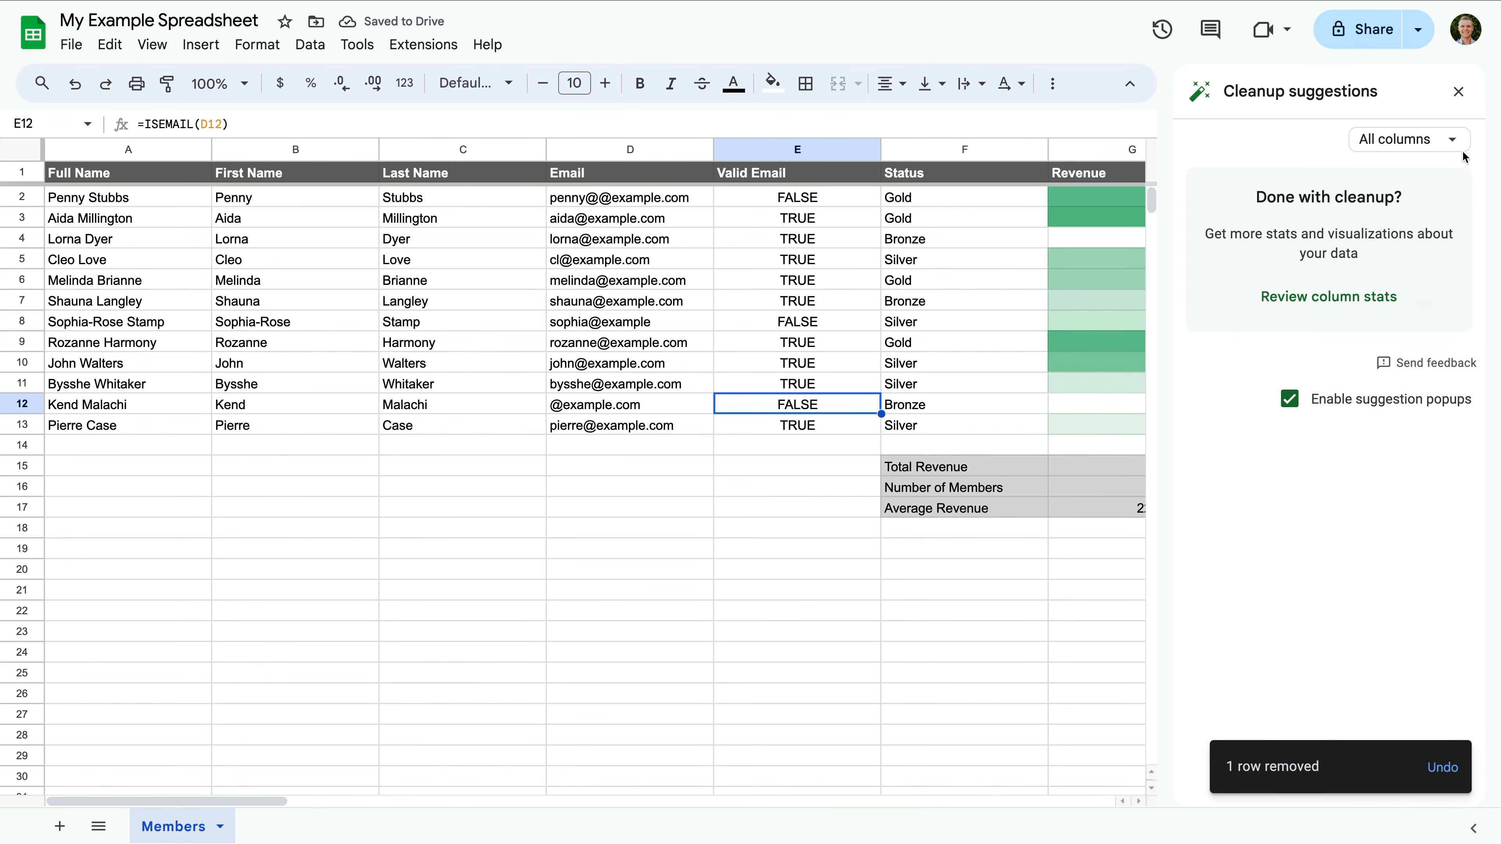
left_click(1459, 91)
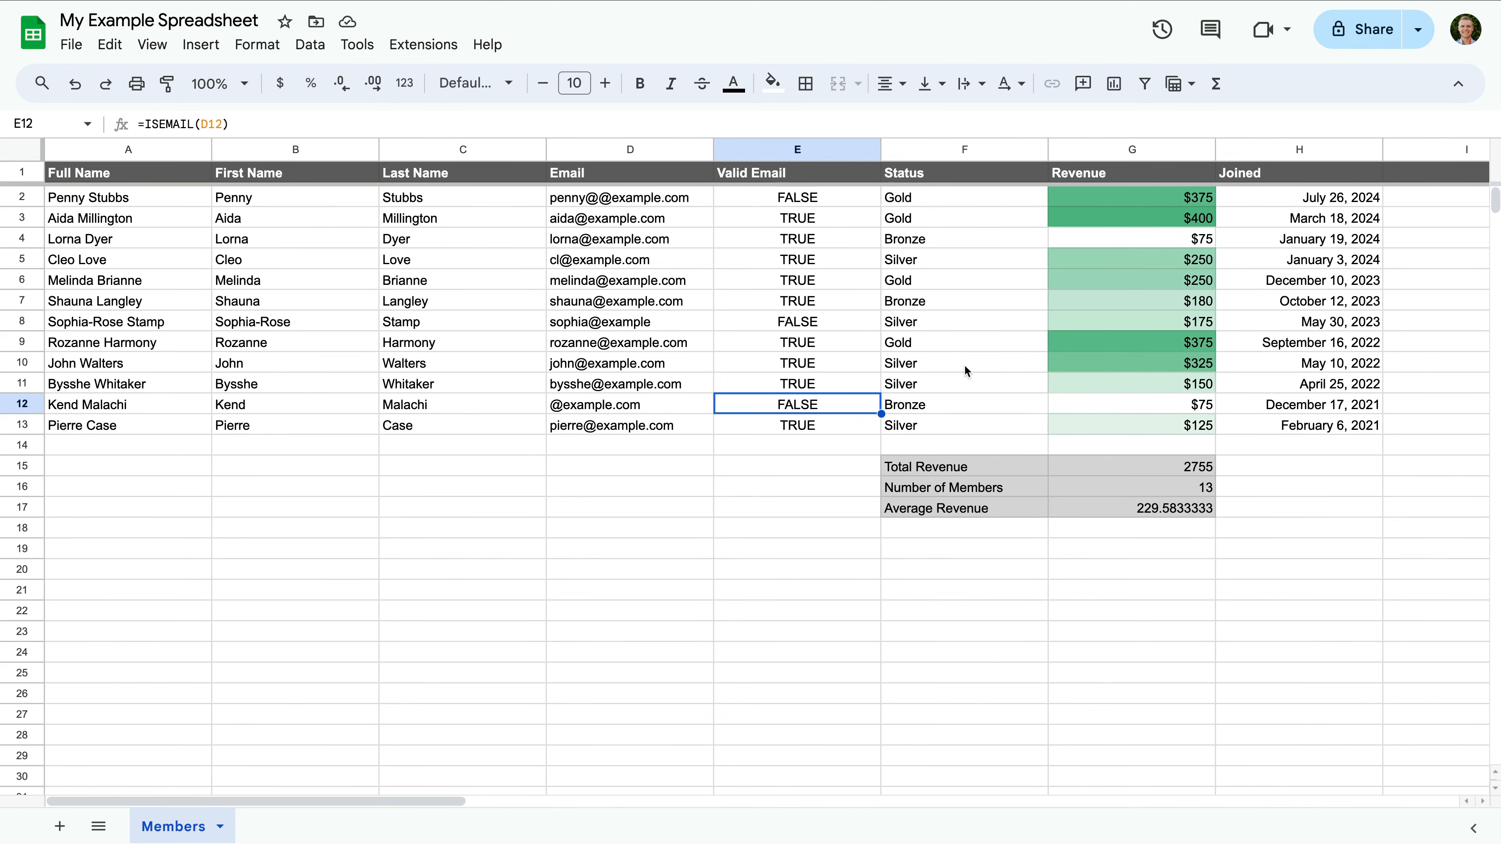
Insert a chart from the Status data in F1:F13 and set its type to column chart.
left_click(970, 170)
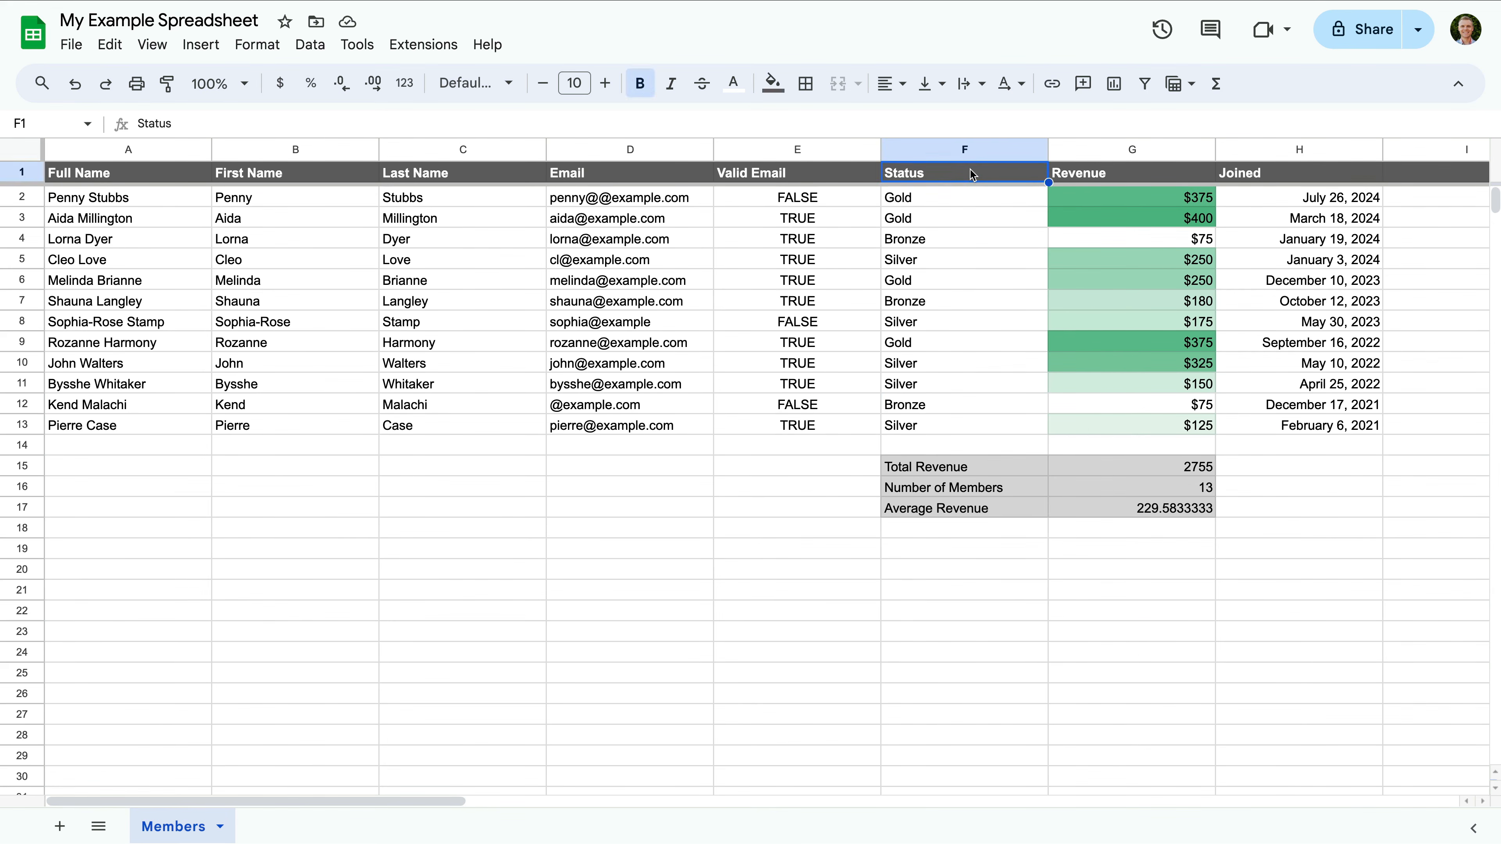
left_click(952, 422, "shift")
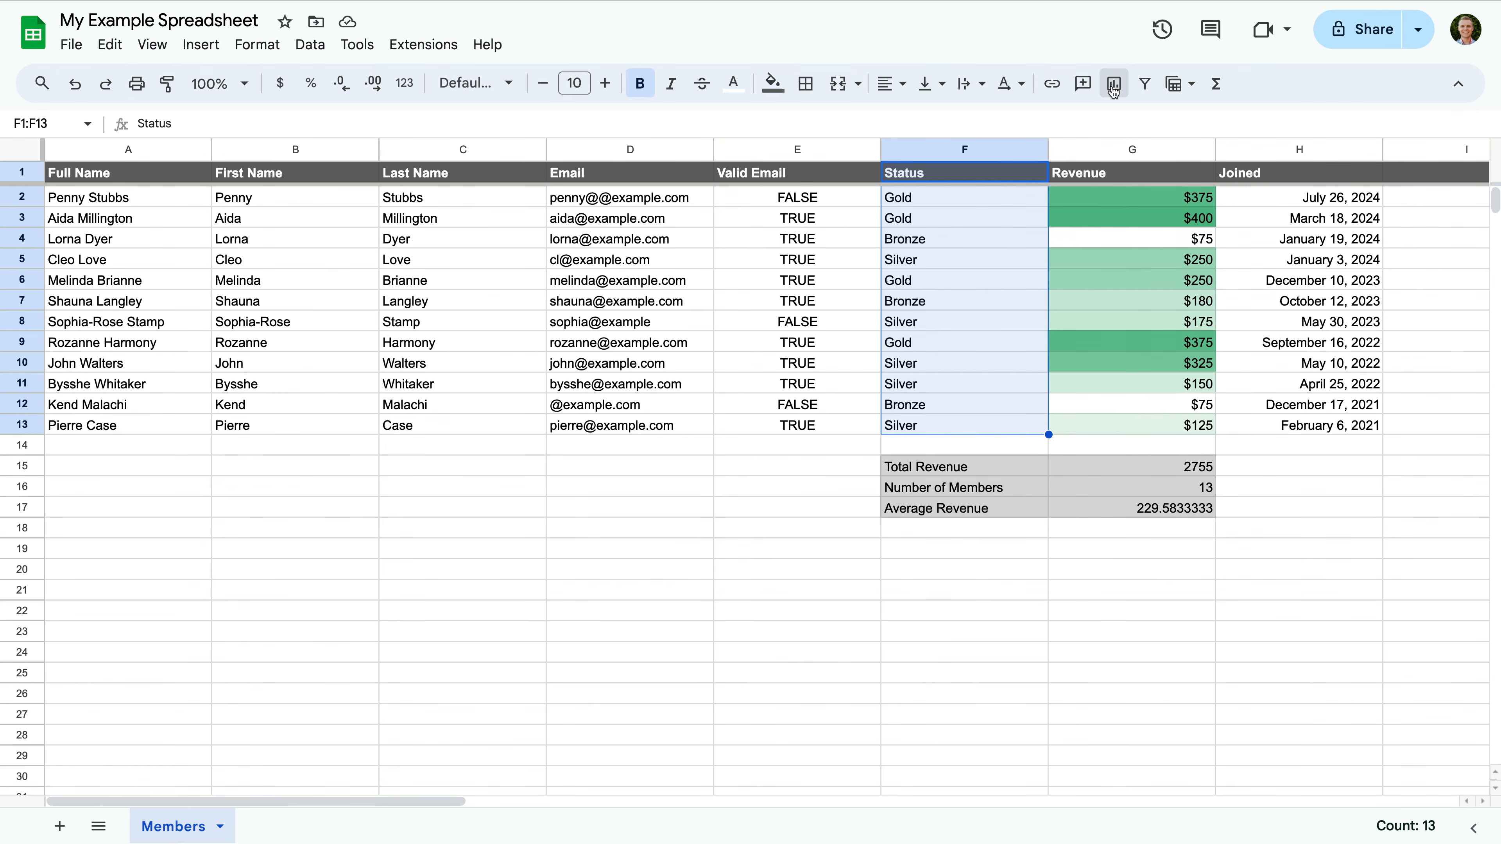
left_click(1114, 86)
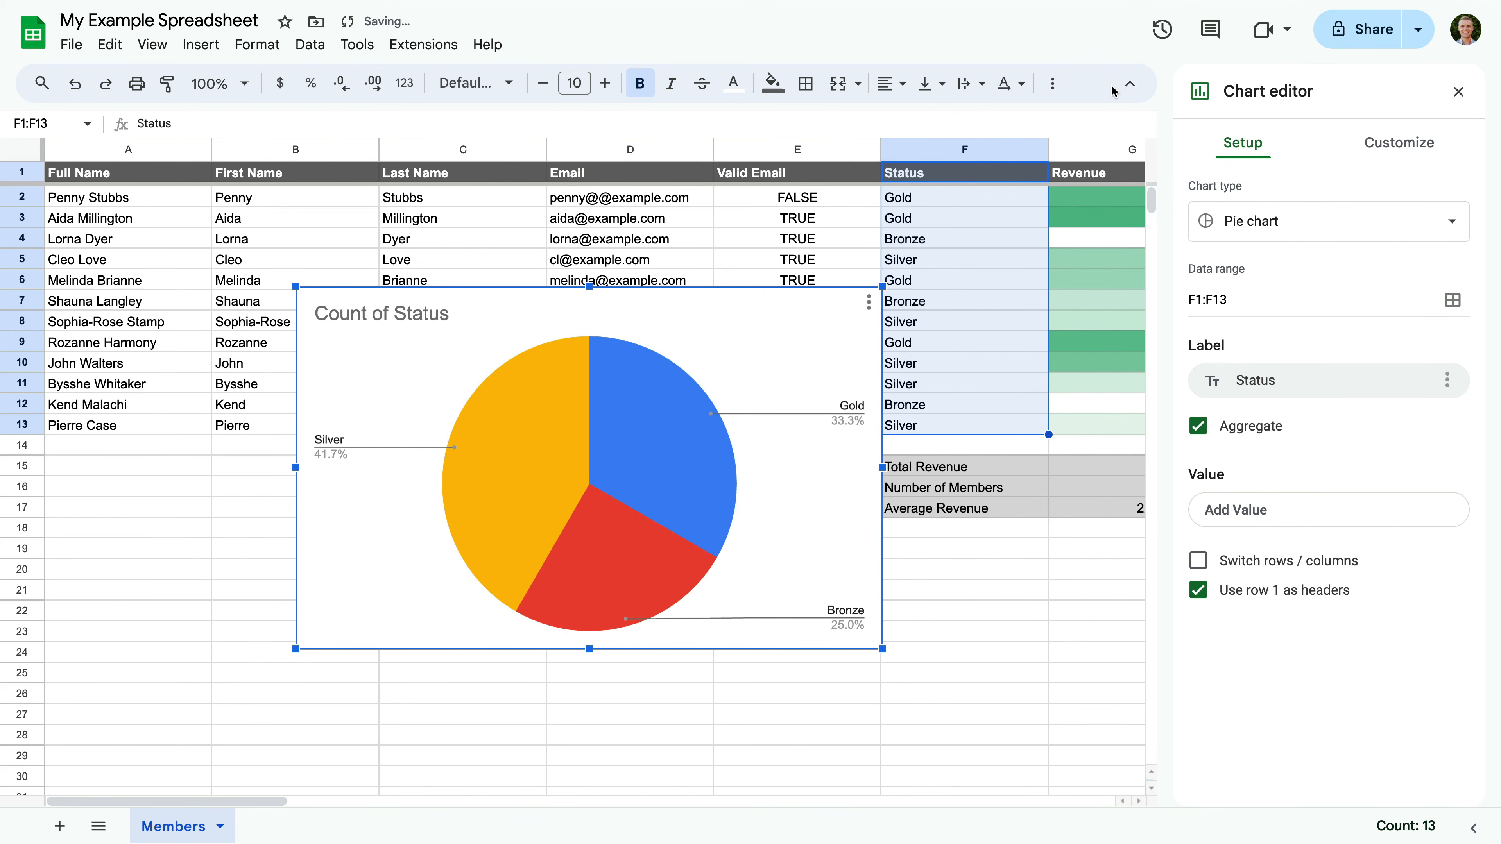
left_click(1298, 230)
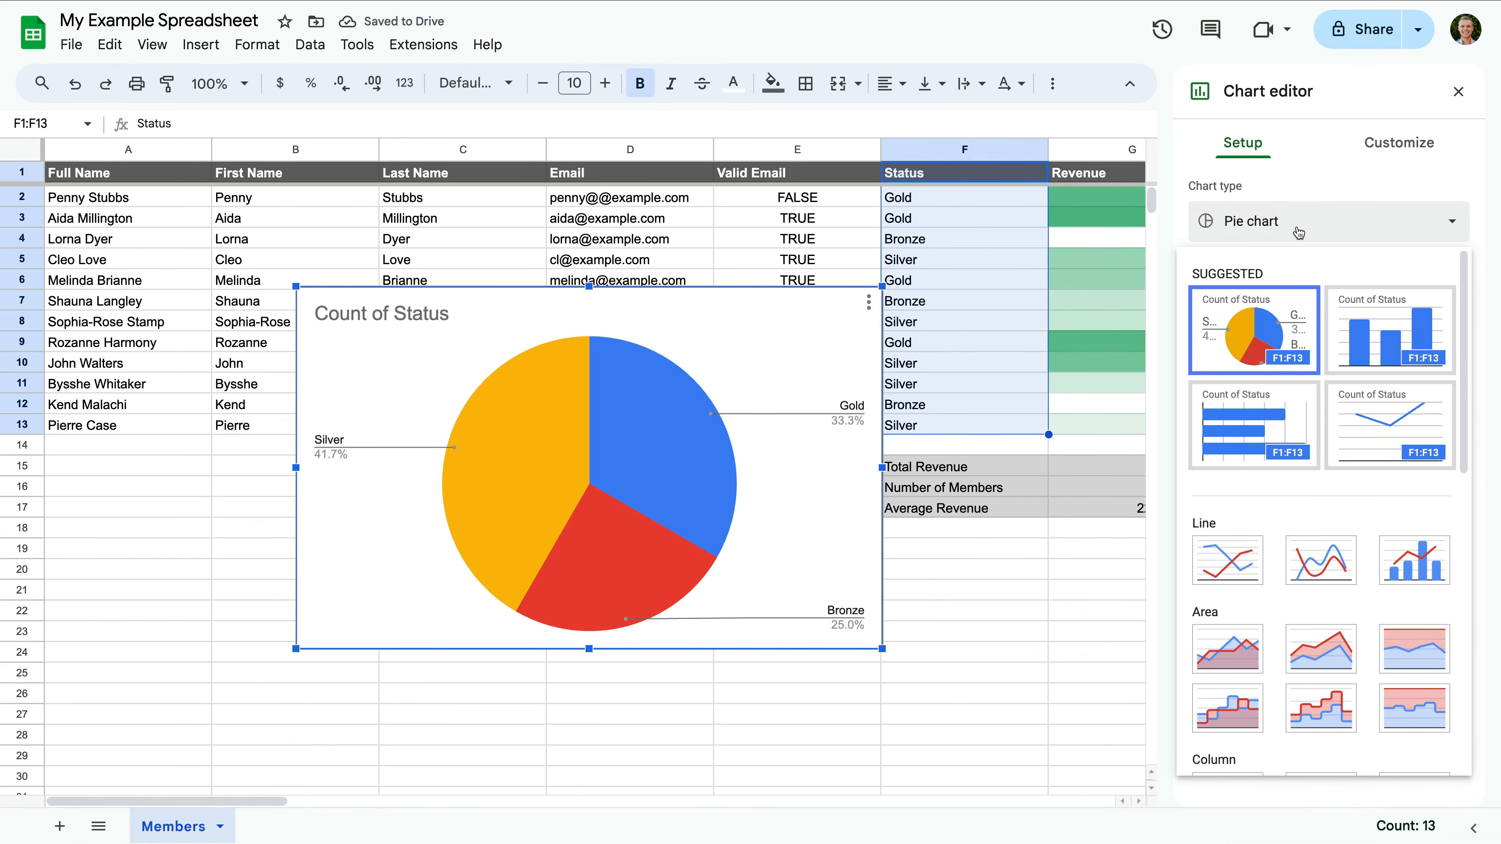
left_click(1352, 336)
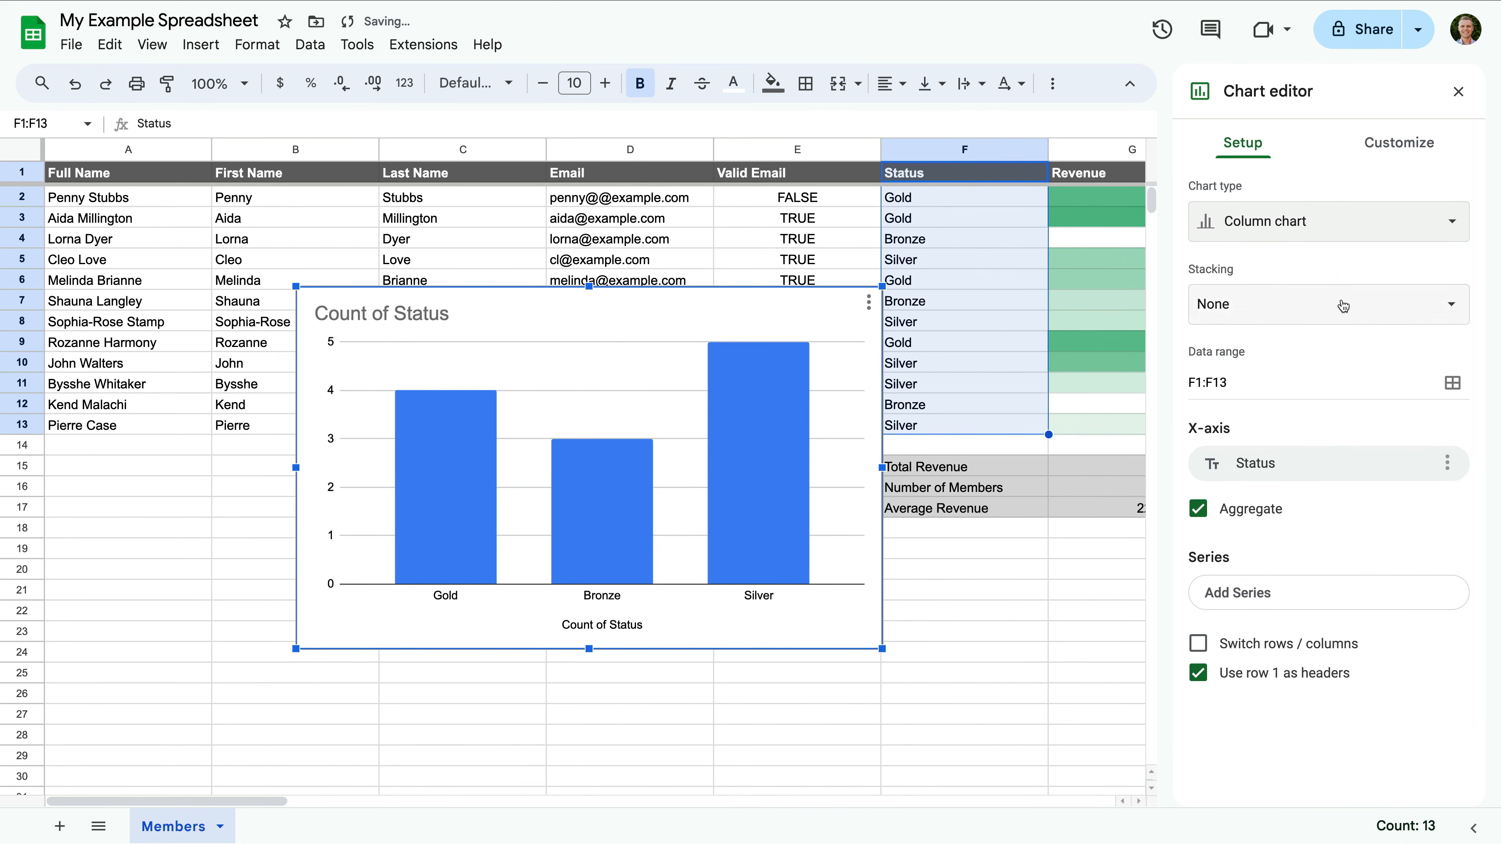
Try the status chart as a bar chart and switch it back to a column chart.
left_click(1324, 232)
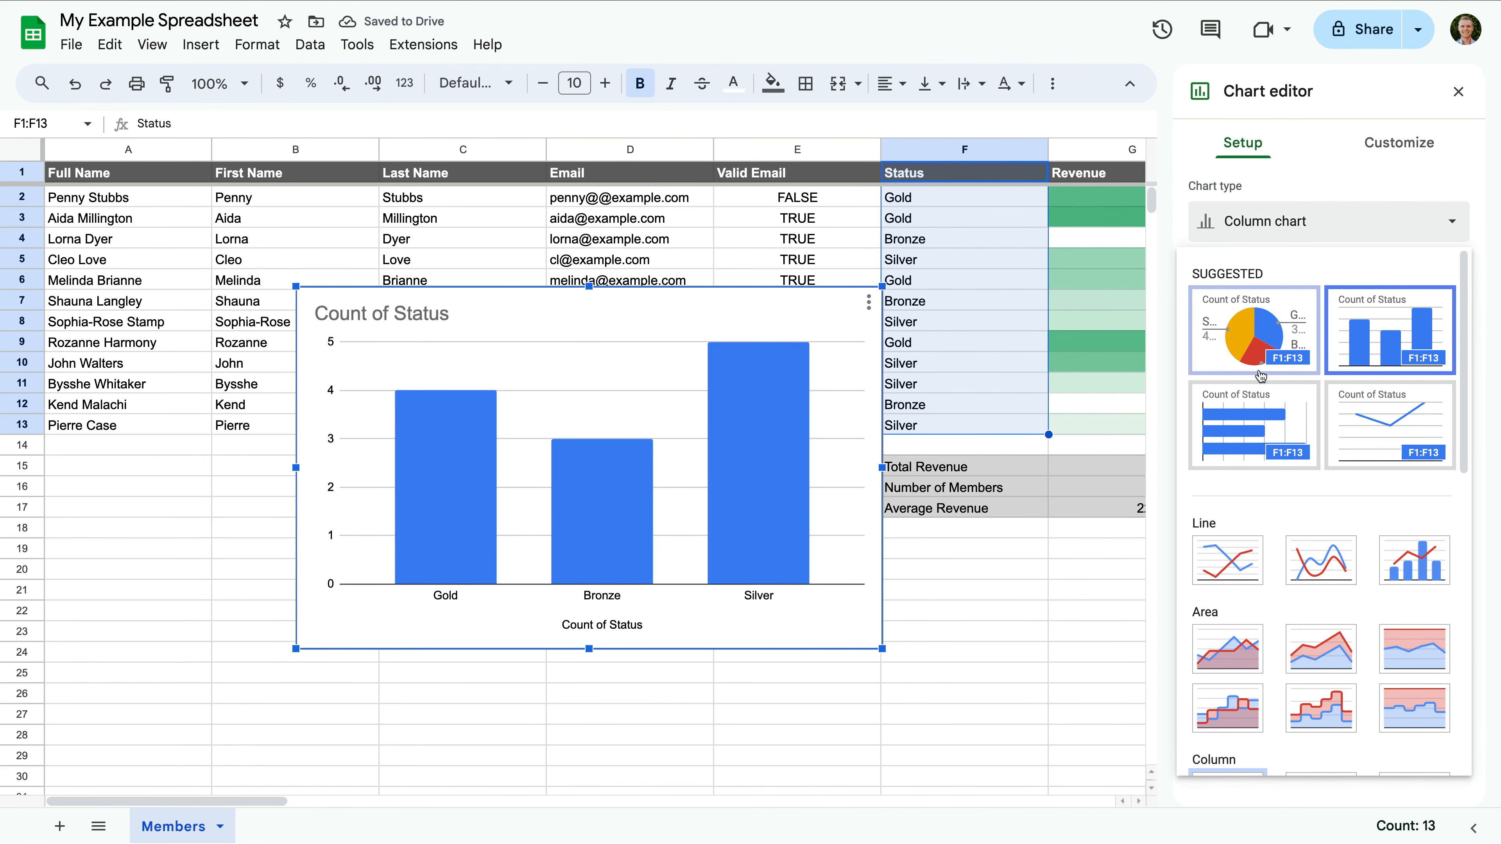
left_click(1244, 419)
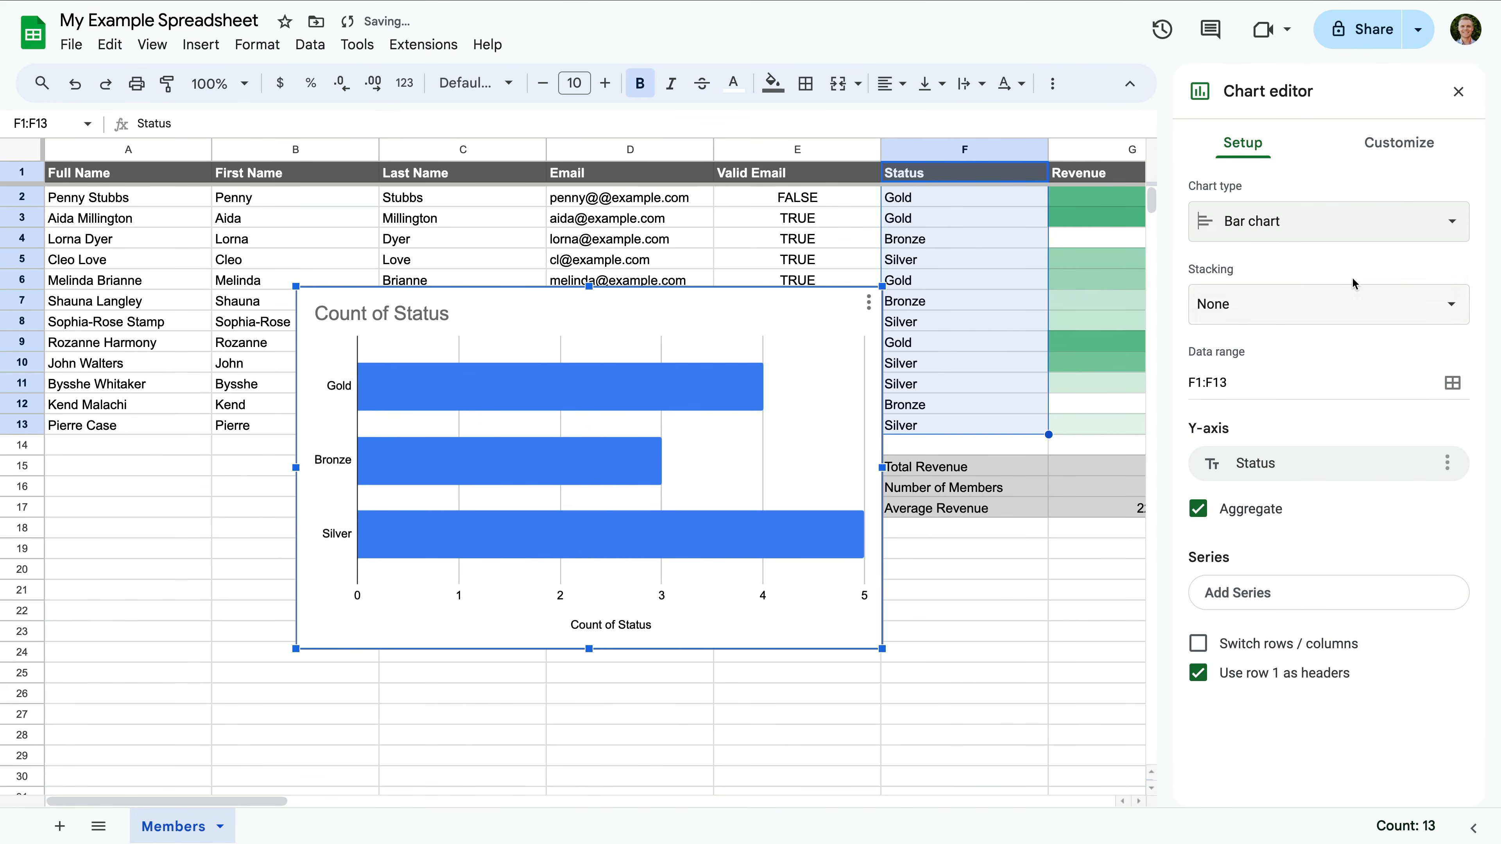
left_click(1381, 233)
left_click(1375, 320)
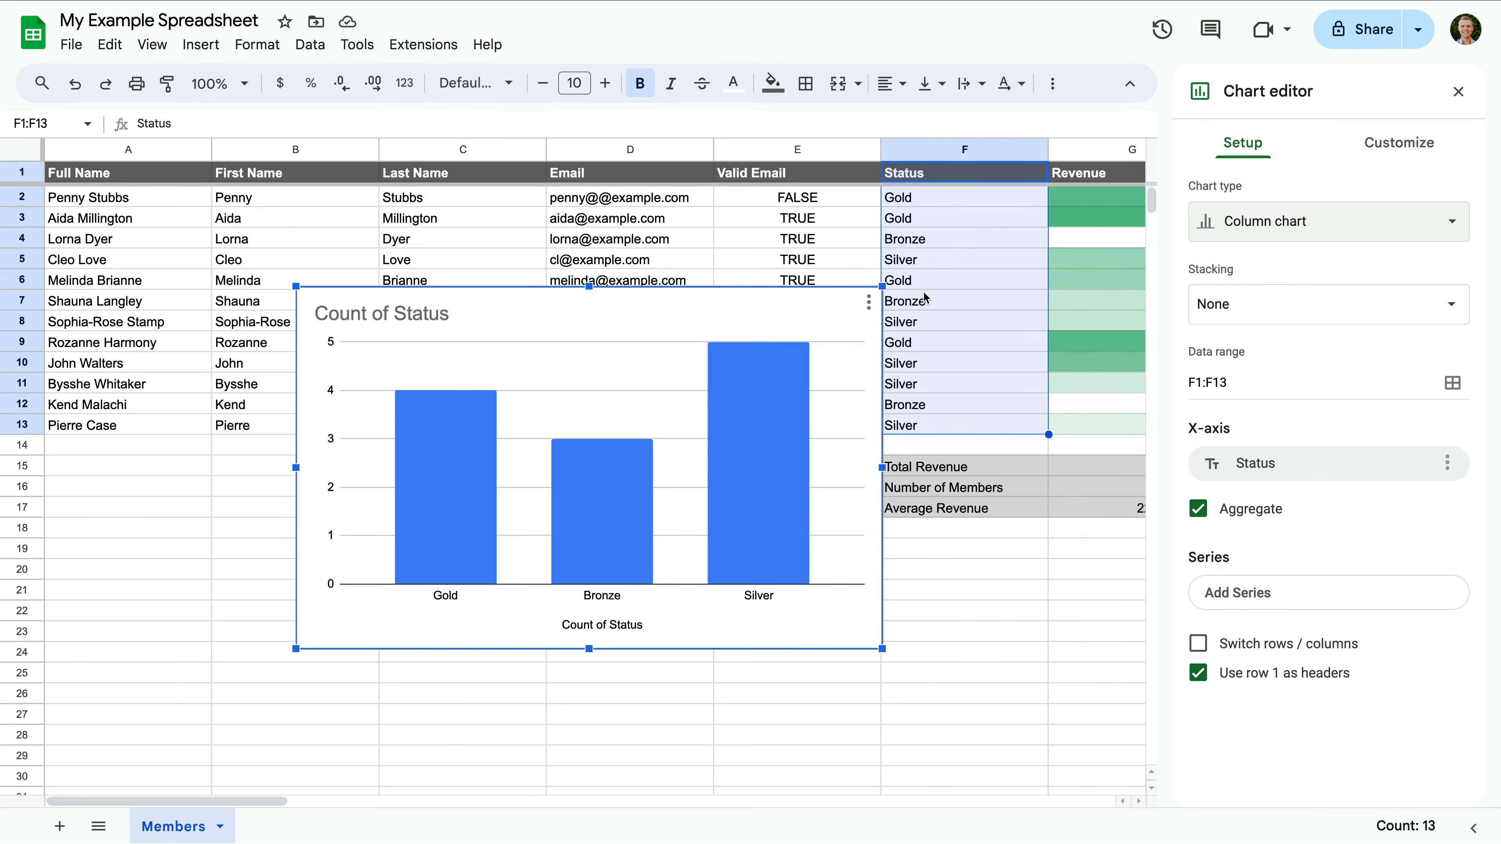
Copy the Count of Status chart from the Members sheet and paste it into a new sheet.
left_click(869, 305)
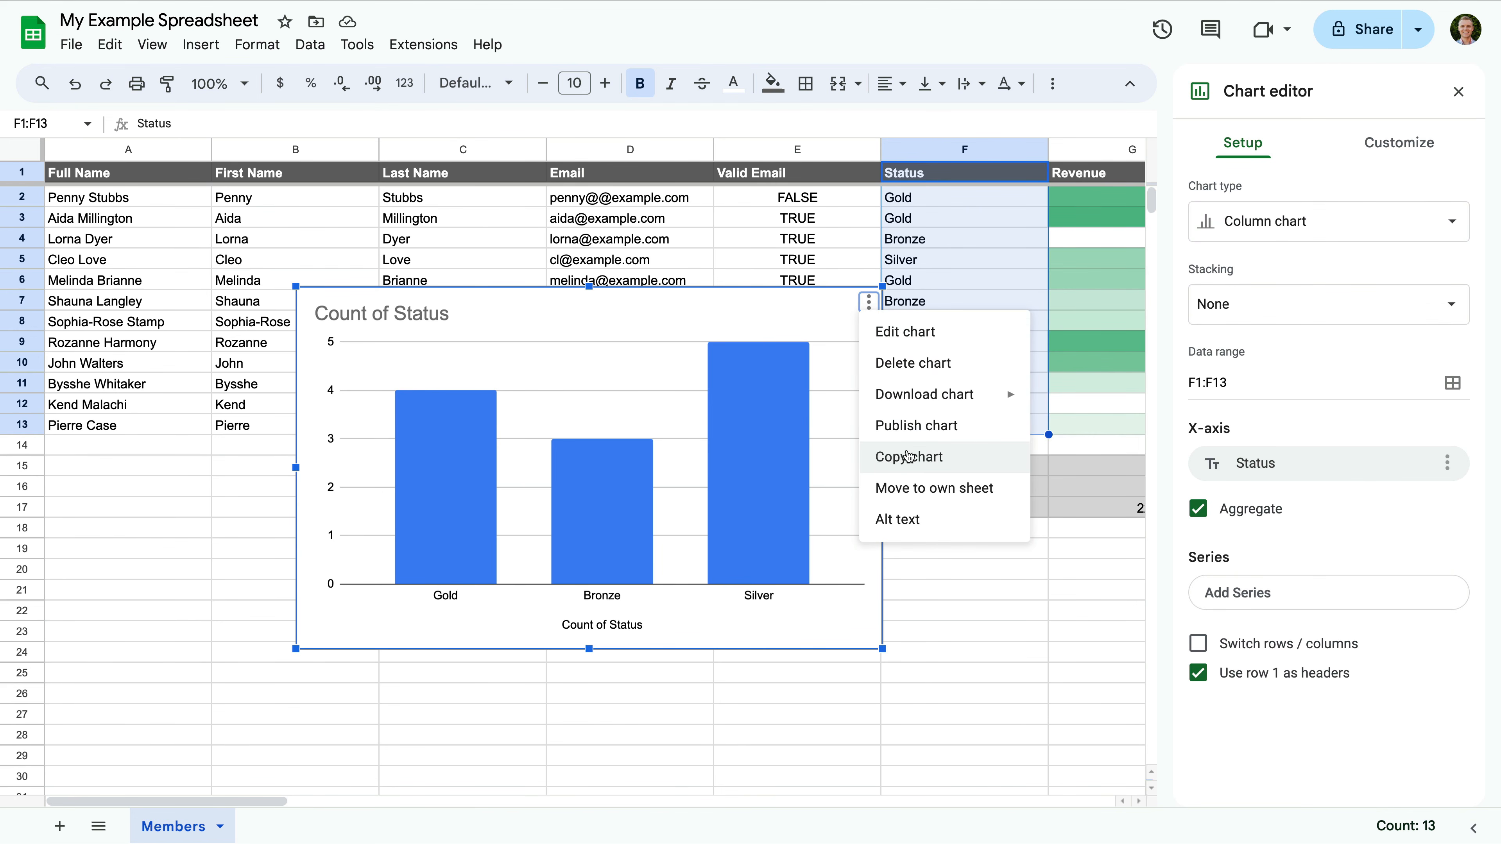
left_click(908, 459)
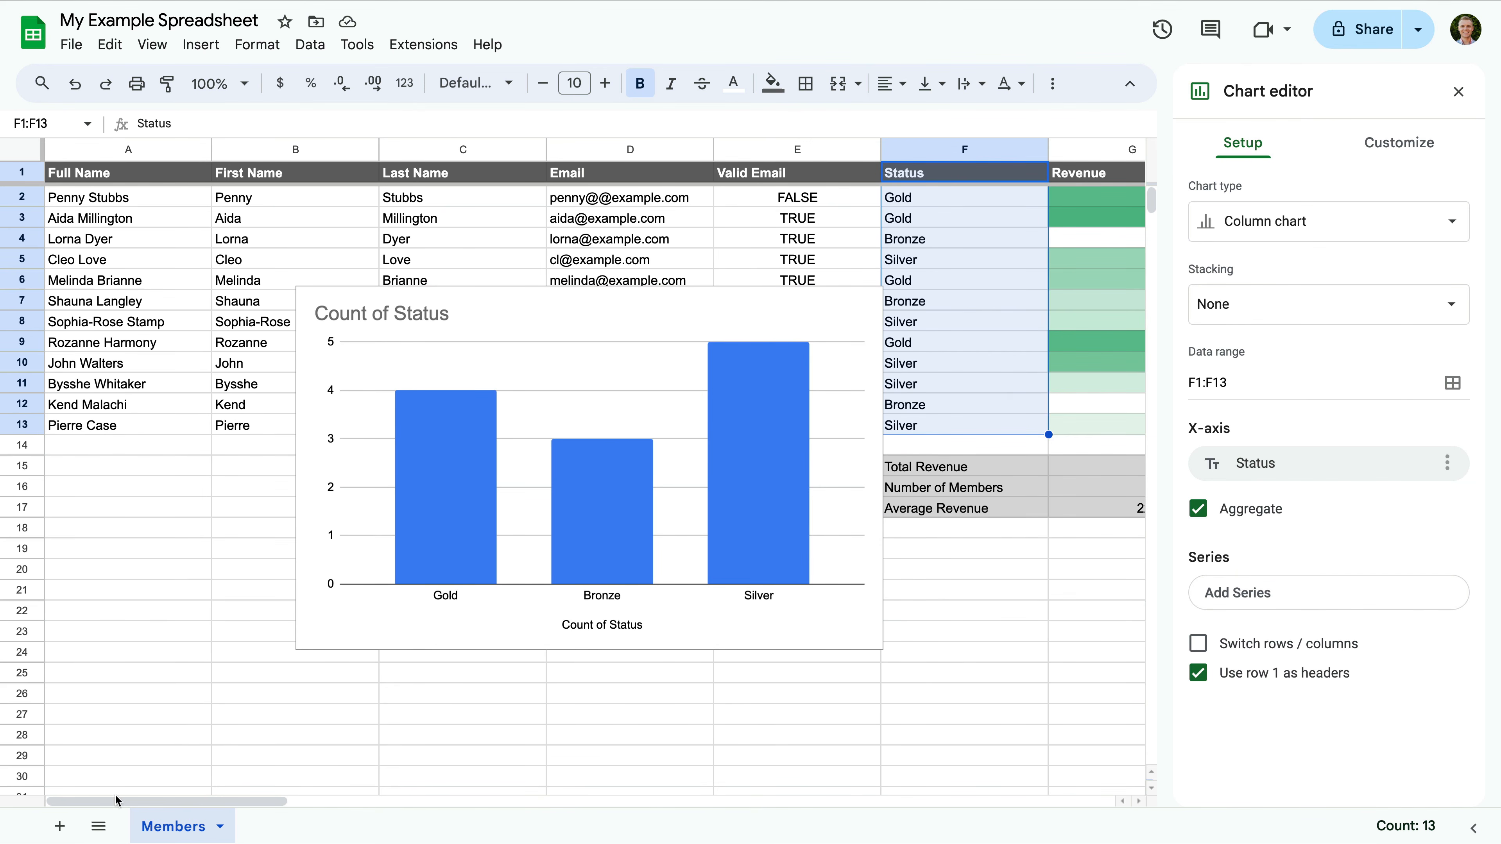
left_click(60, 827)
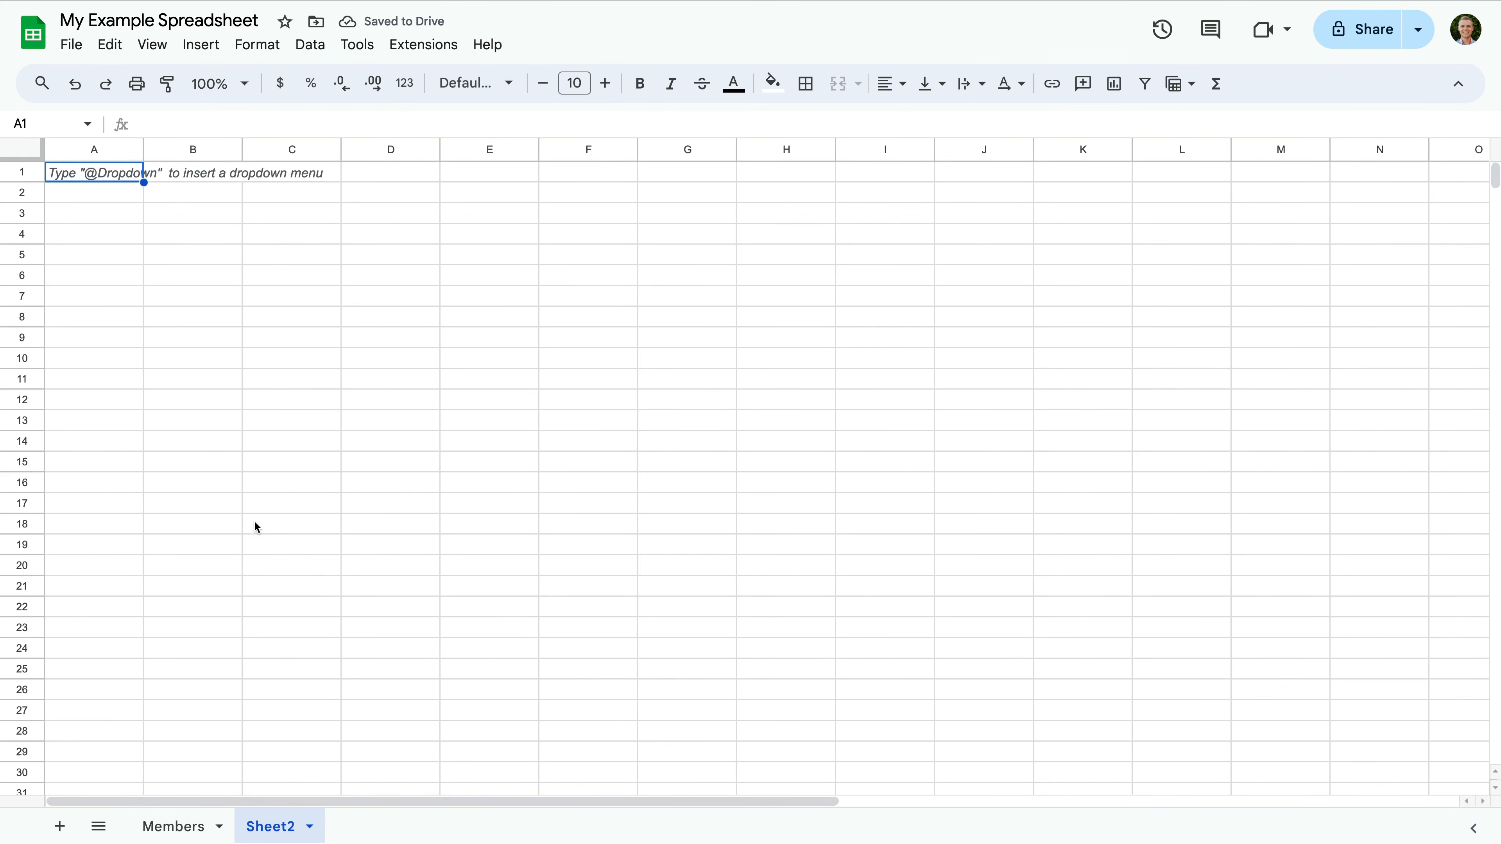
key("ctrl+v")
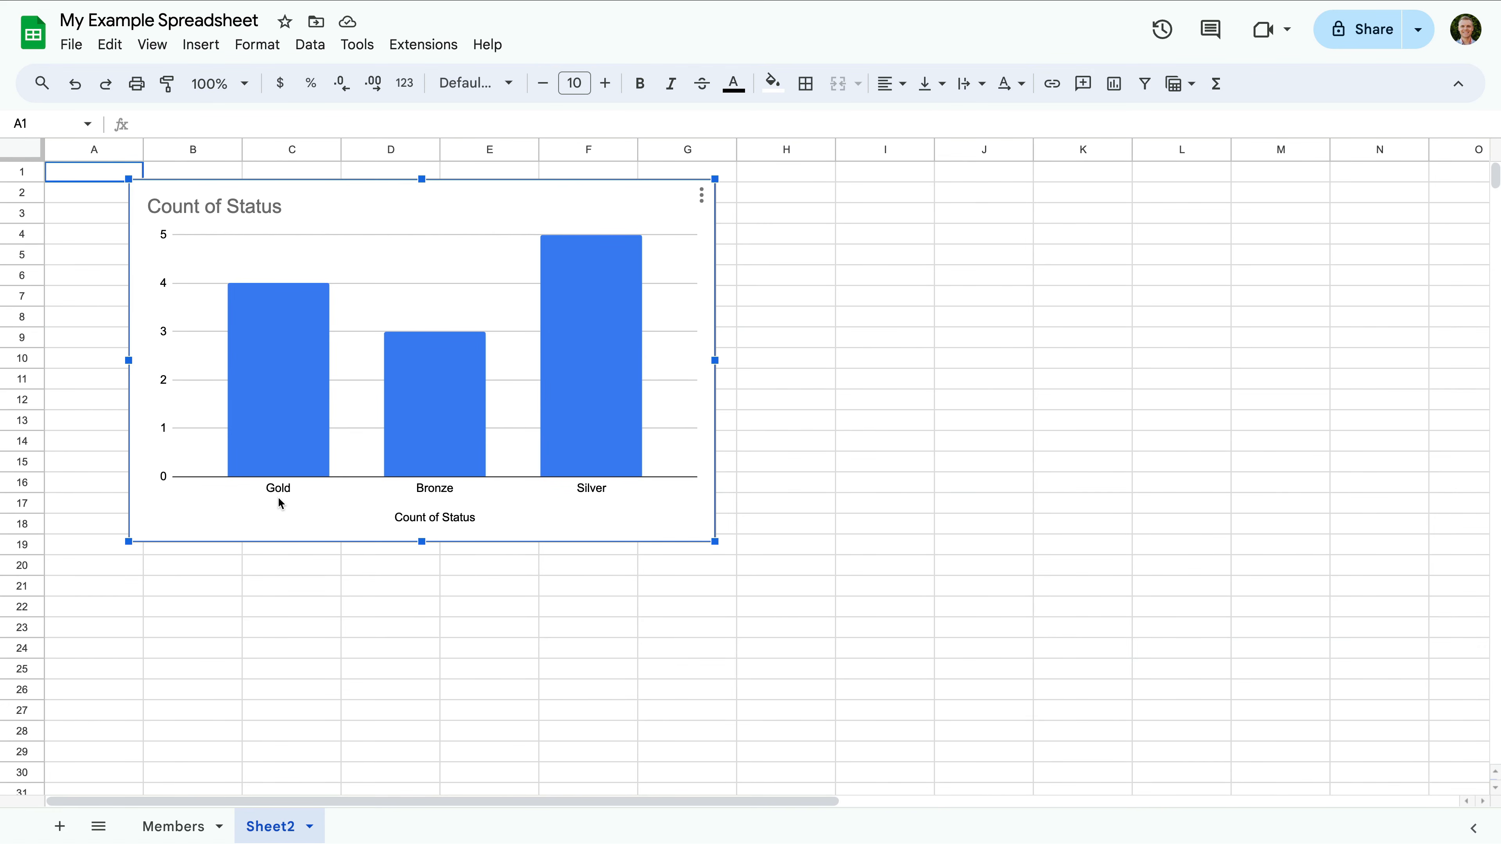
Rename the new sheet containing the pasted chart as Summary.
double_click(292, 832)
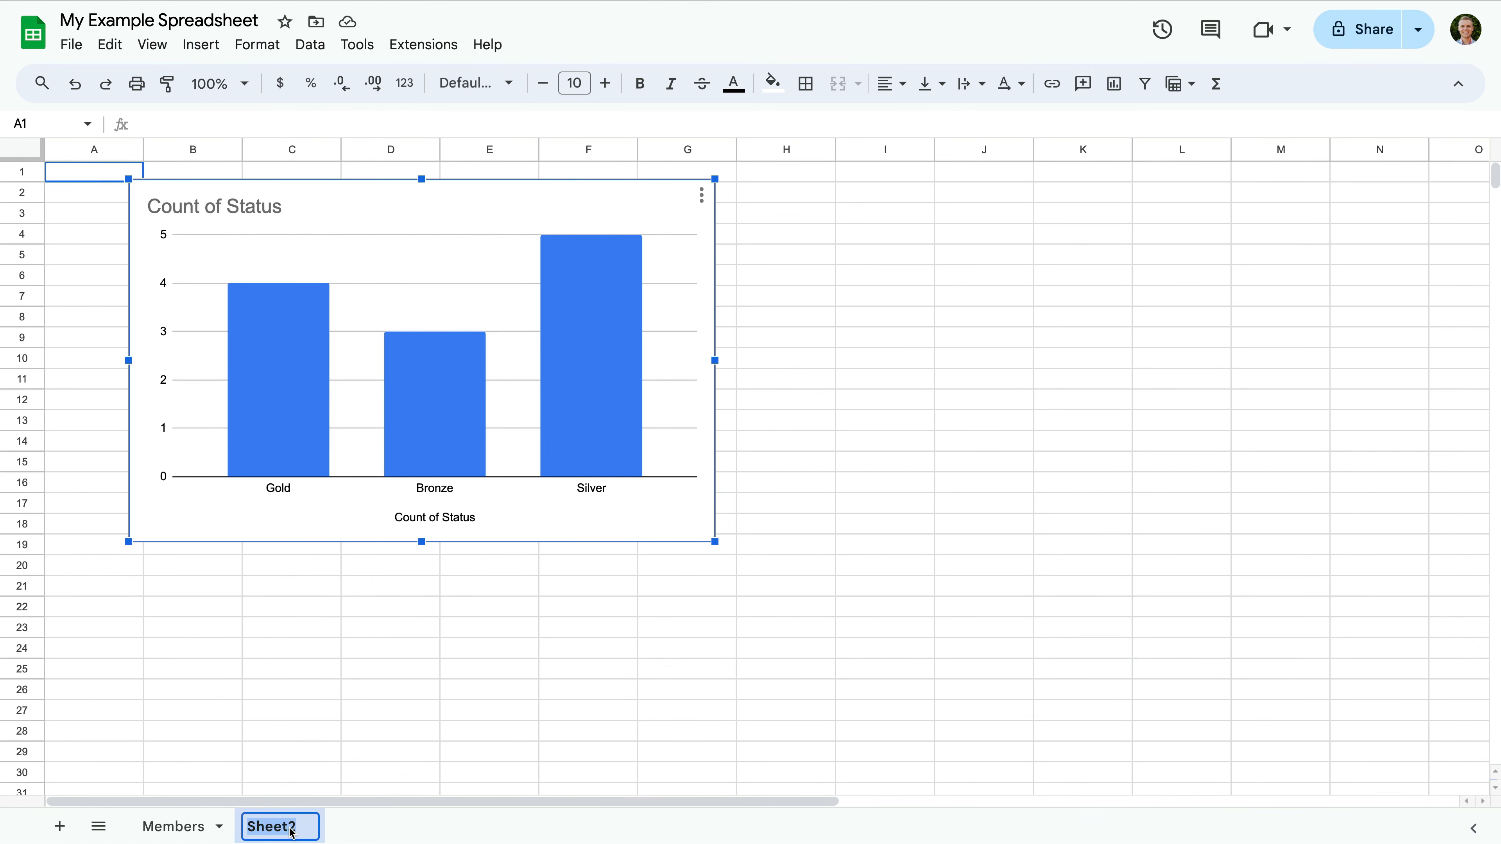
type("Summary")
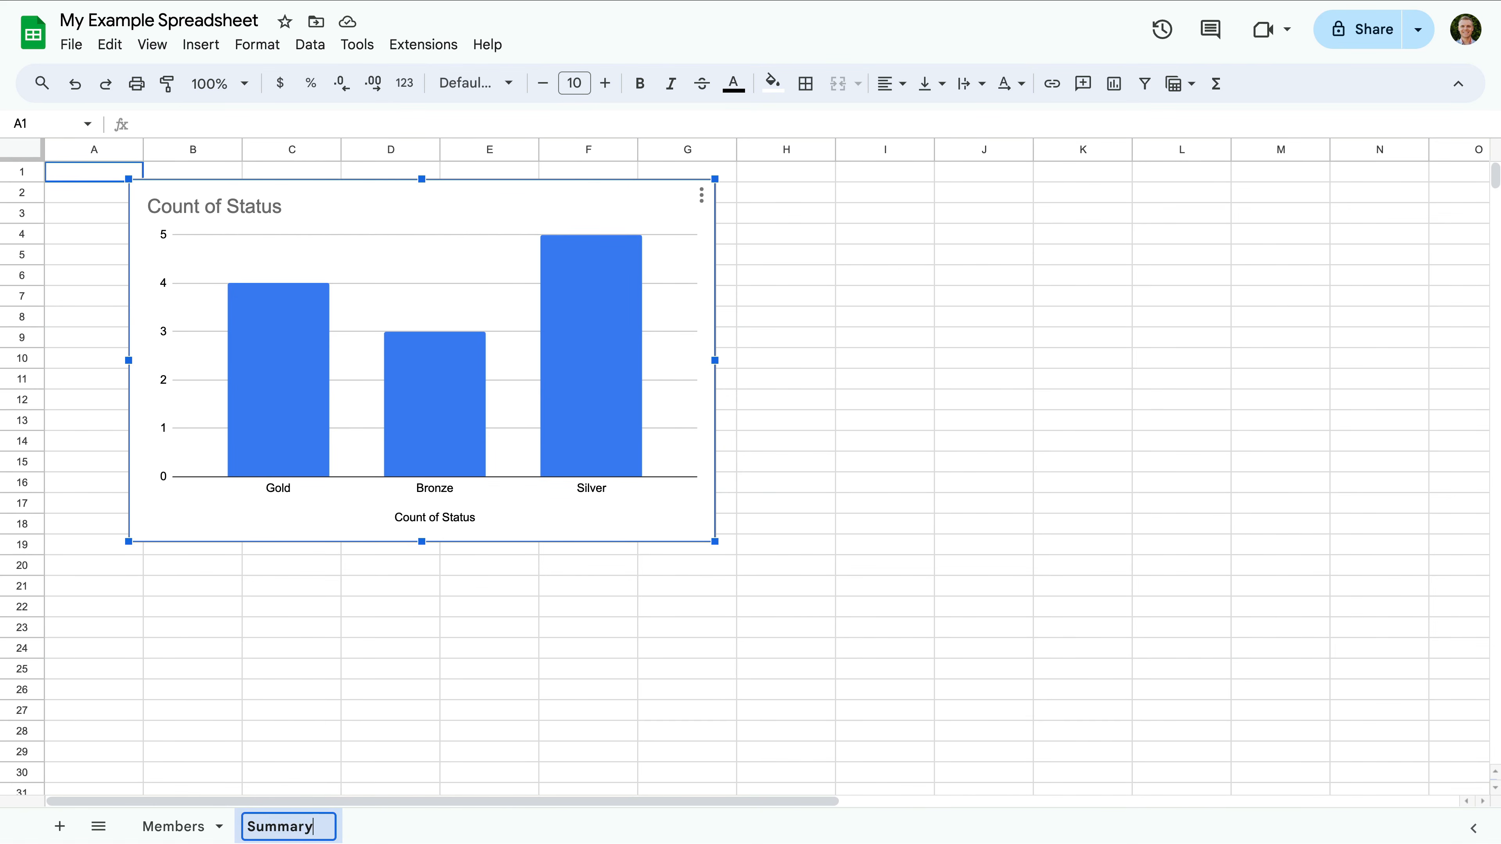
left_click(279, 636)
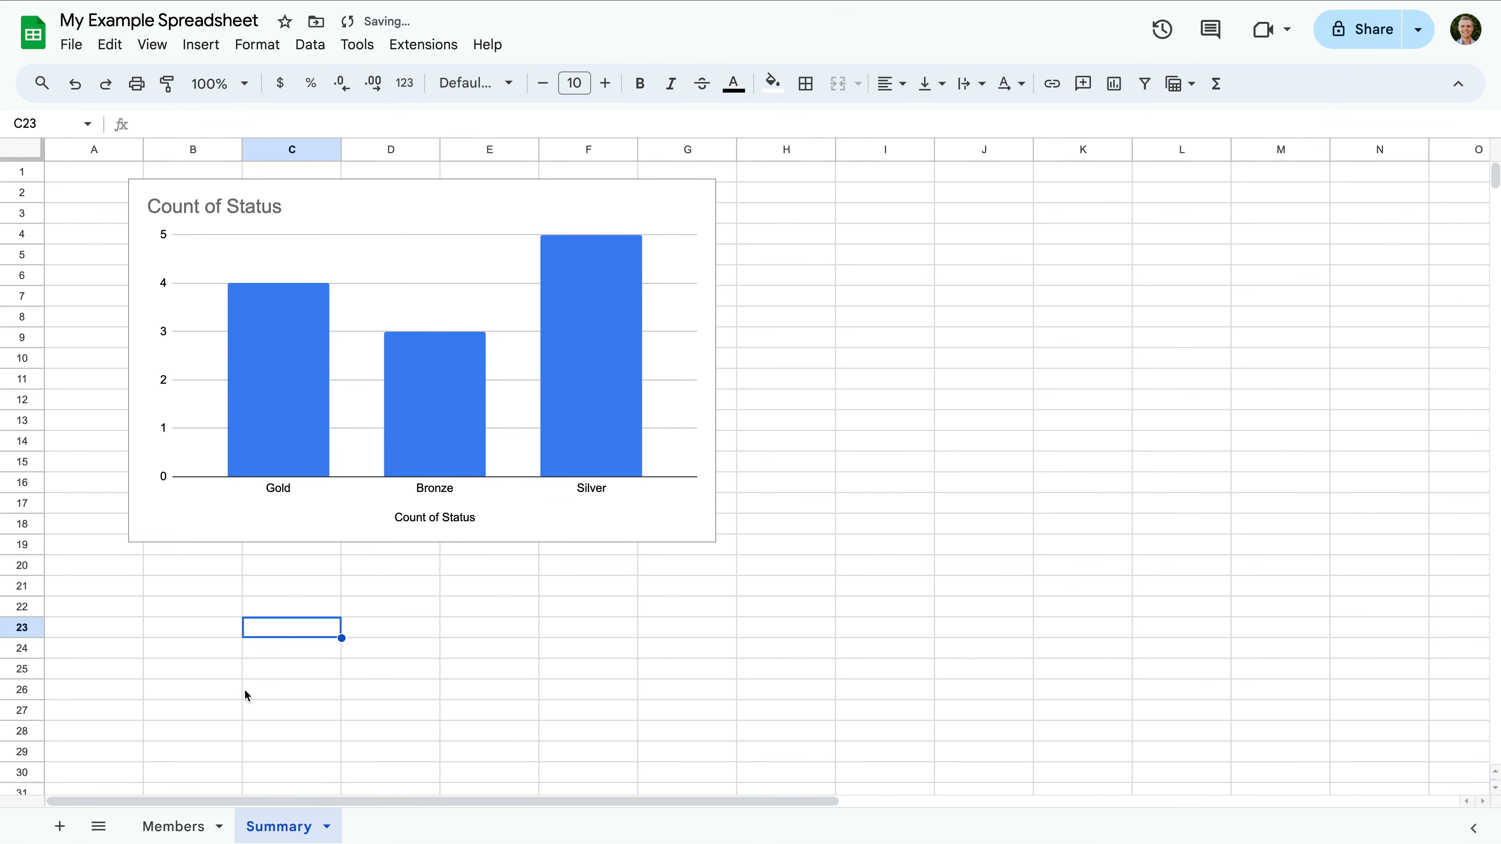
Delete the original Count of Status chart from the Members sheet.
left_click(177, 827)
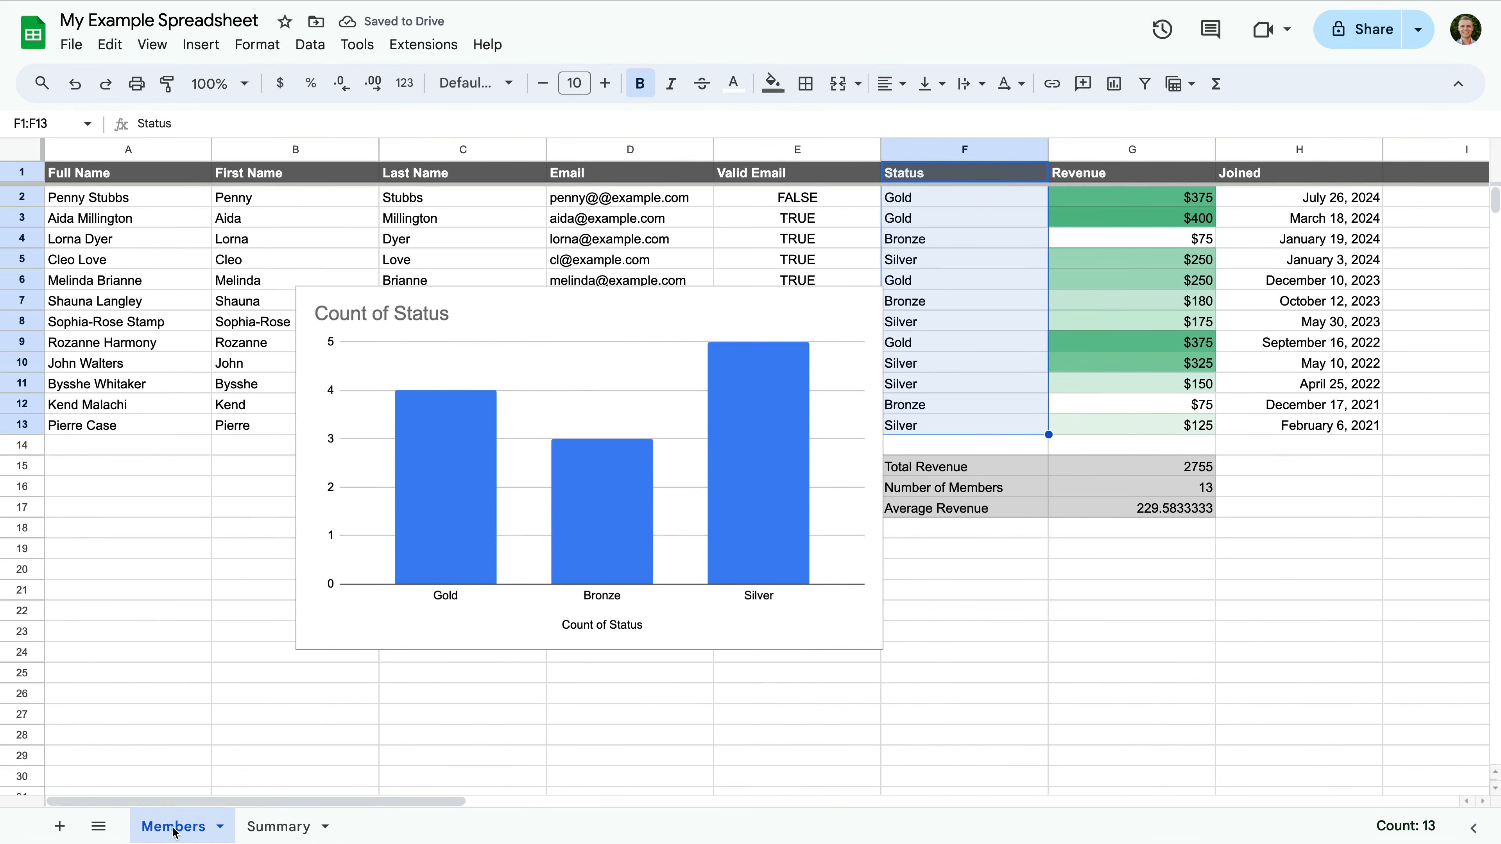
left_click(663, 341)
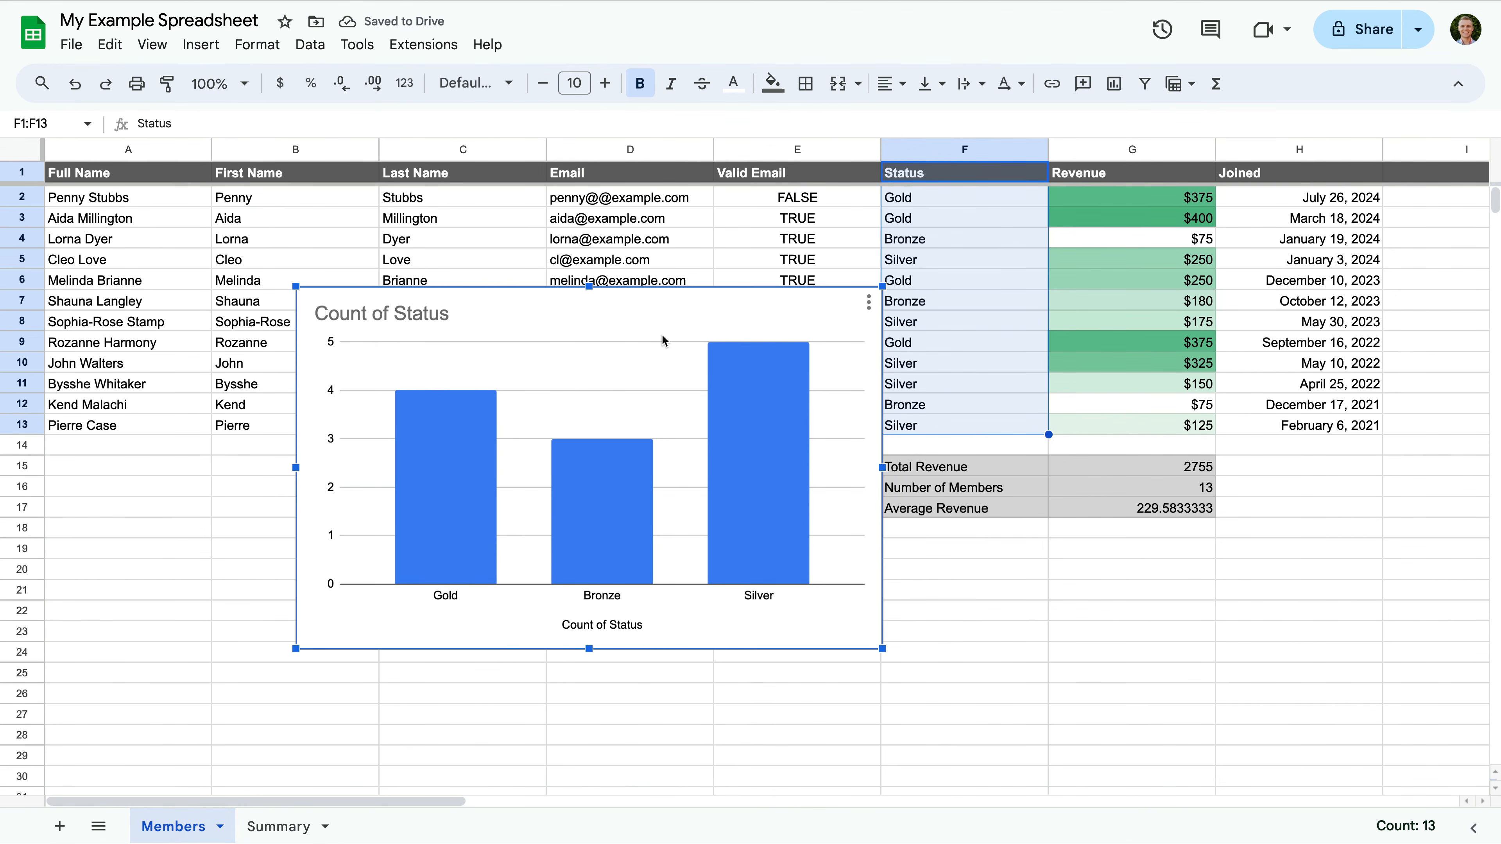
left_click(868, 303)
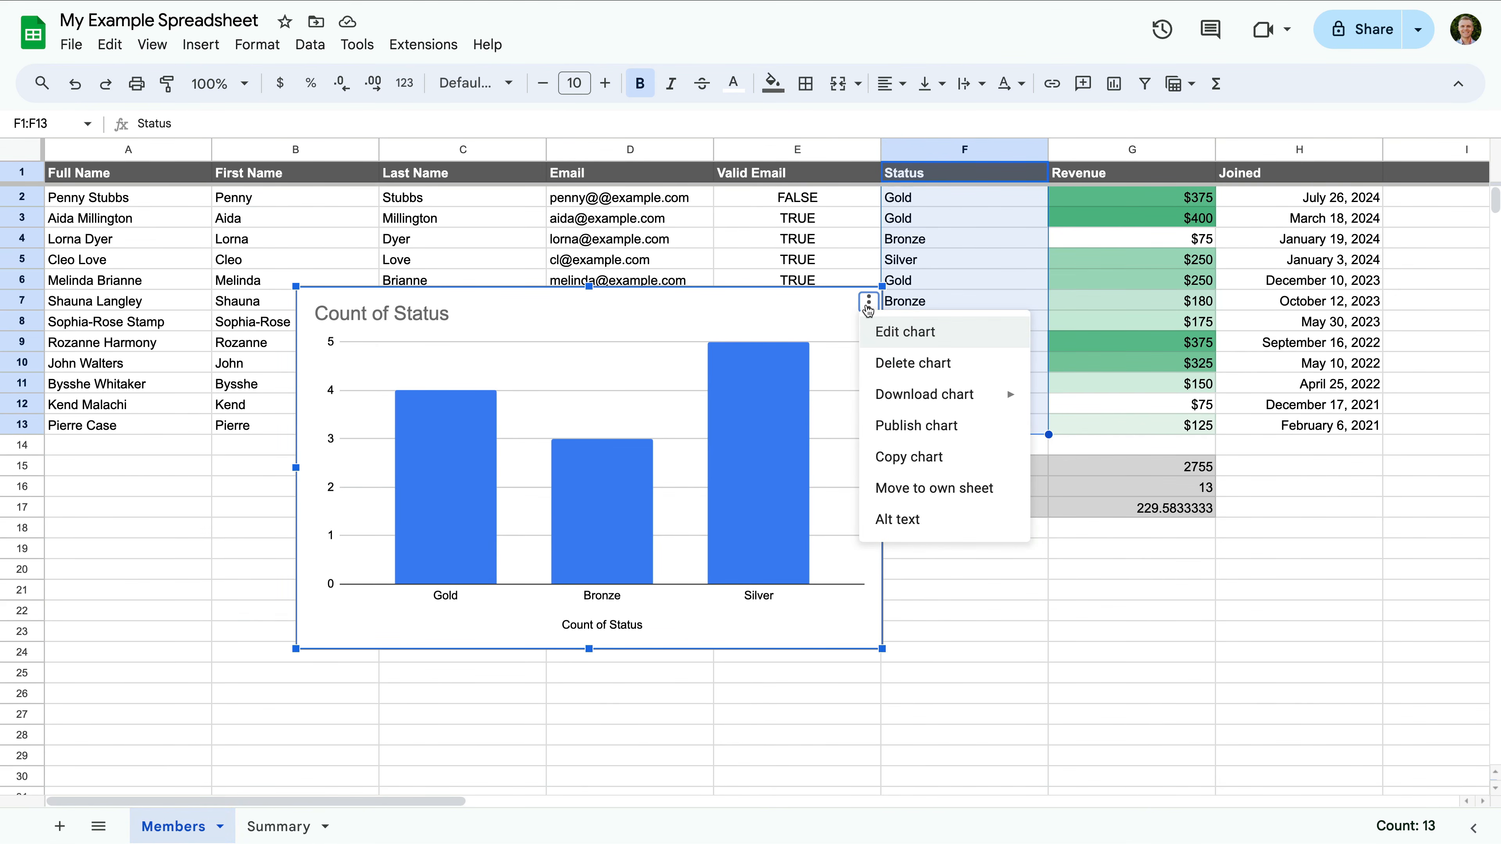
left_click(894, 365)
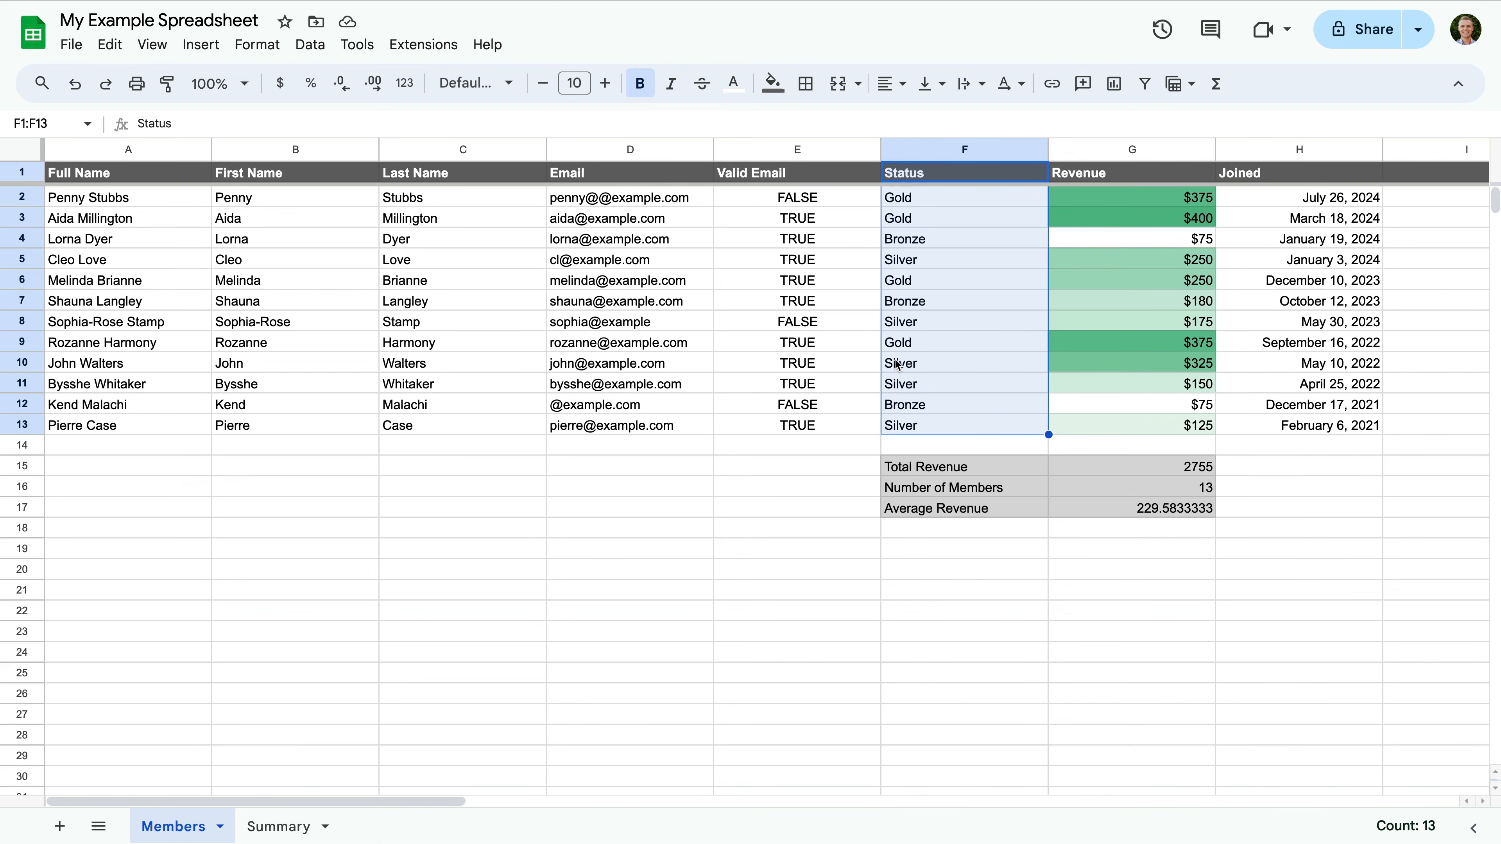
Open the sharing settings for the spreadsheet.
left_click(1352, 44)
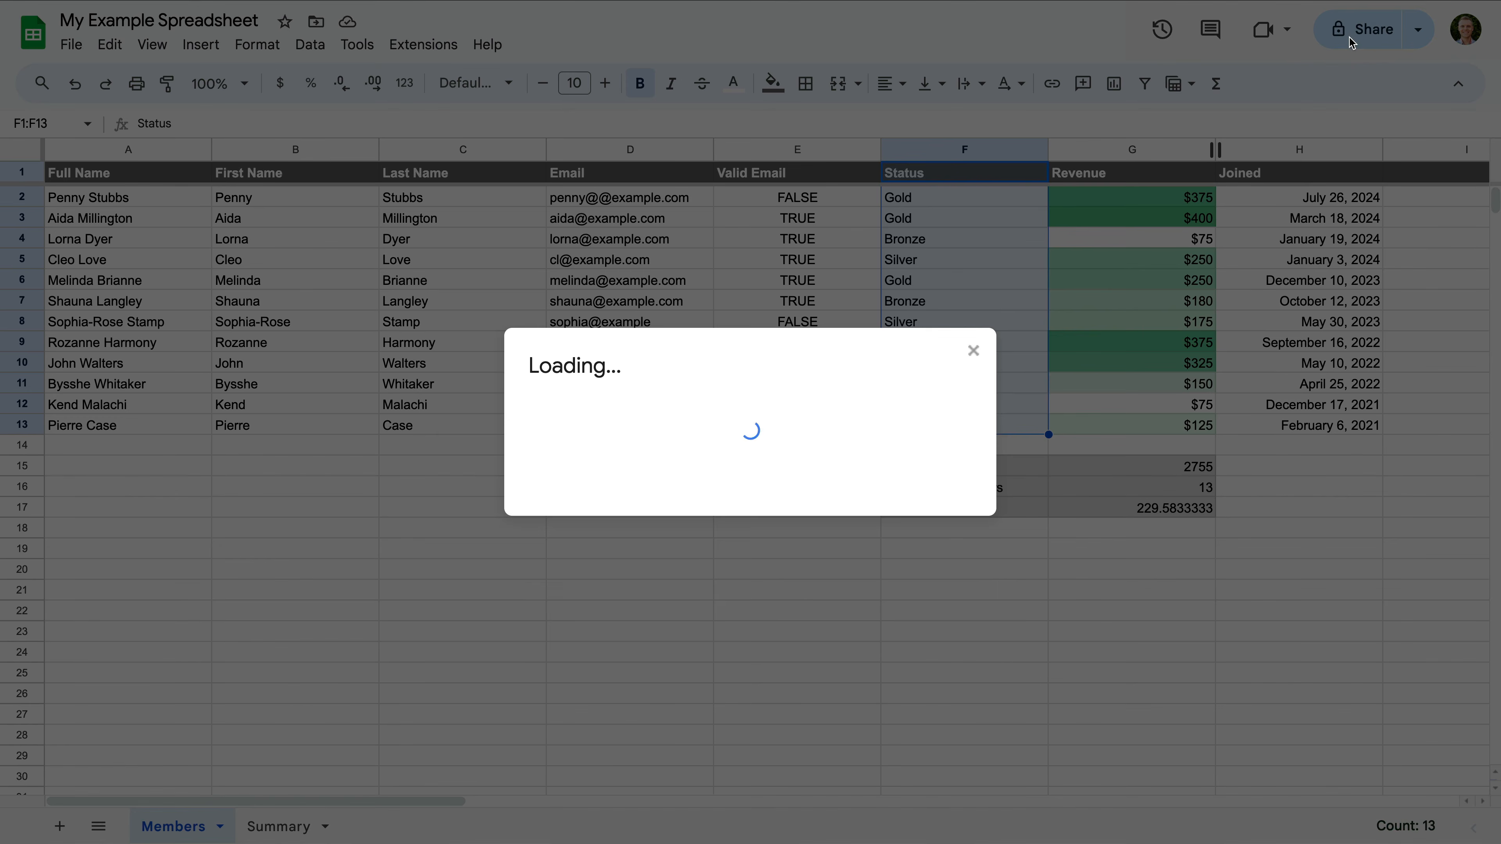